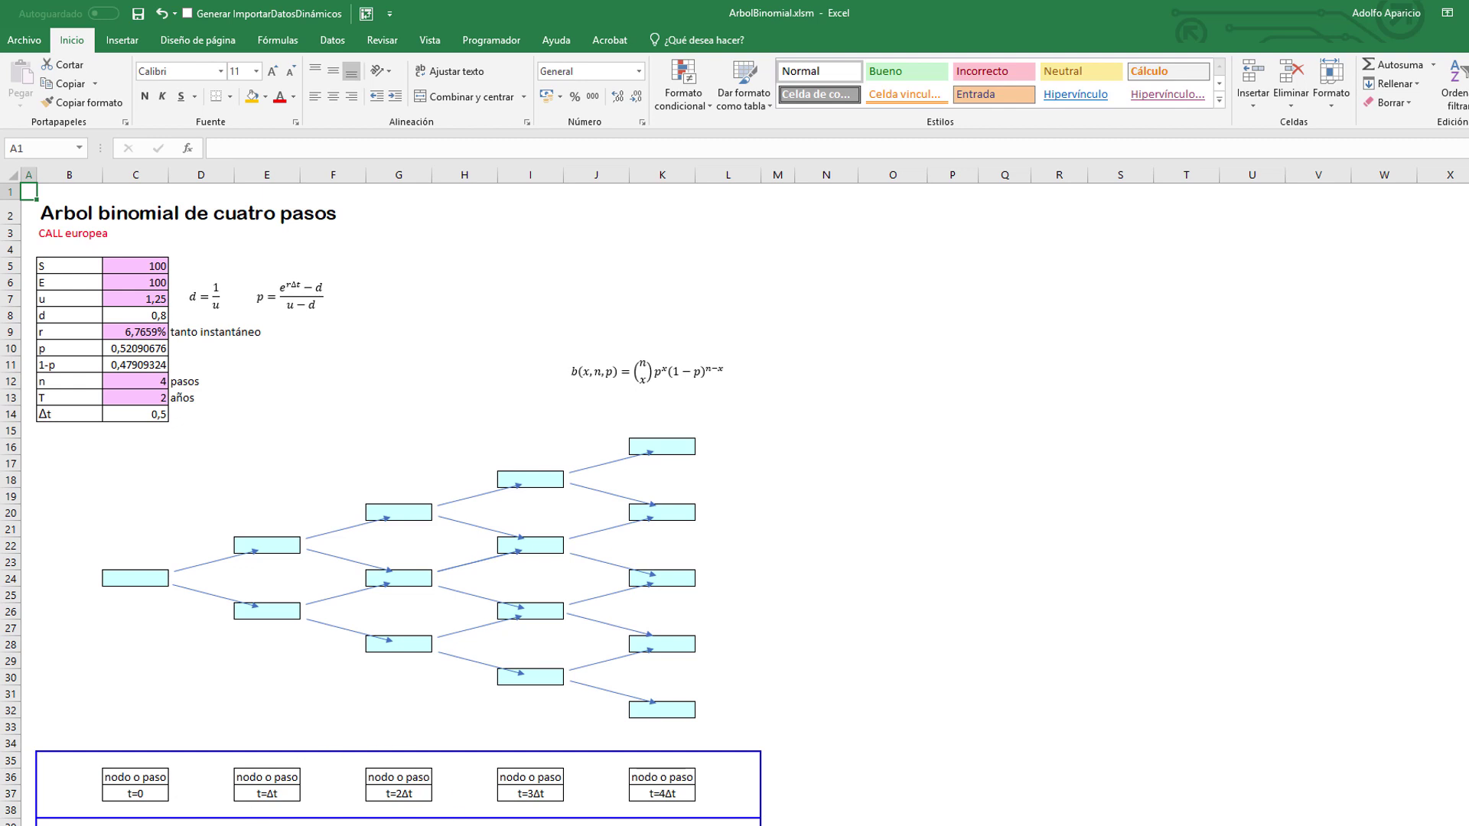
# Compare the two-step tree sheet with the four-step one and review parameters S, E, u and d in B5:C8
pyautogui.hotkey('ctrl', 'pageup')
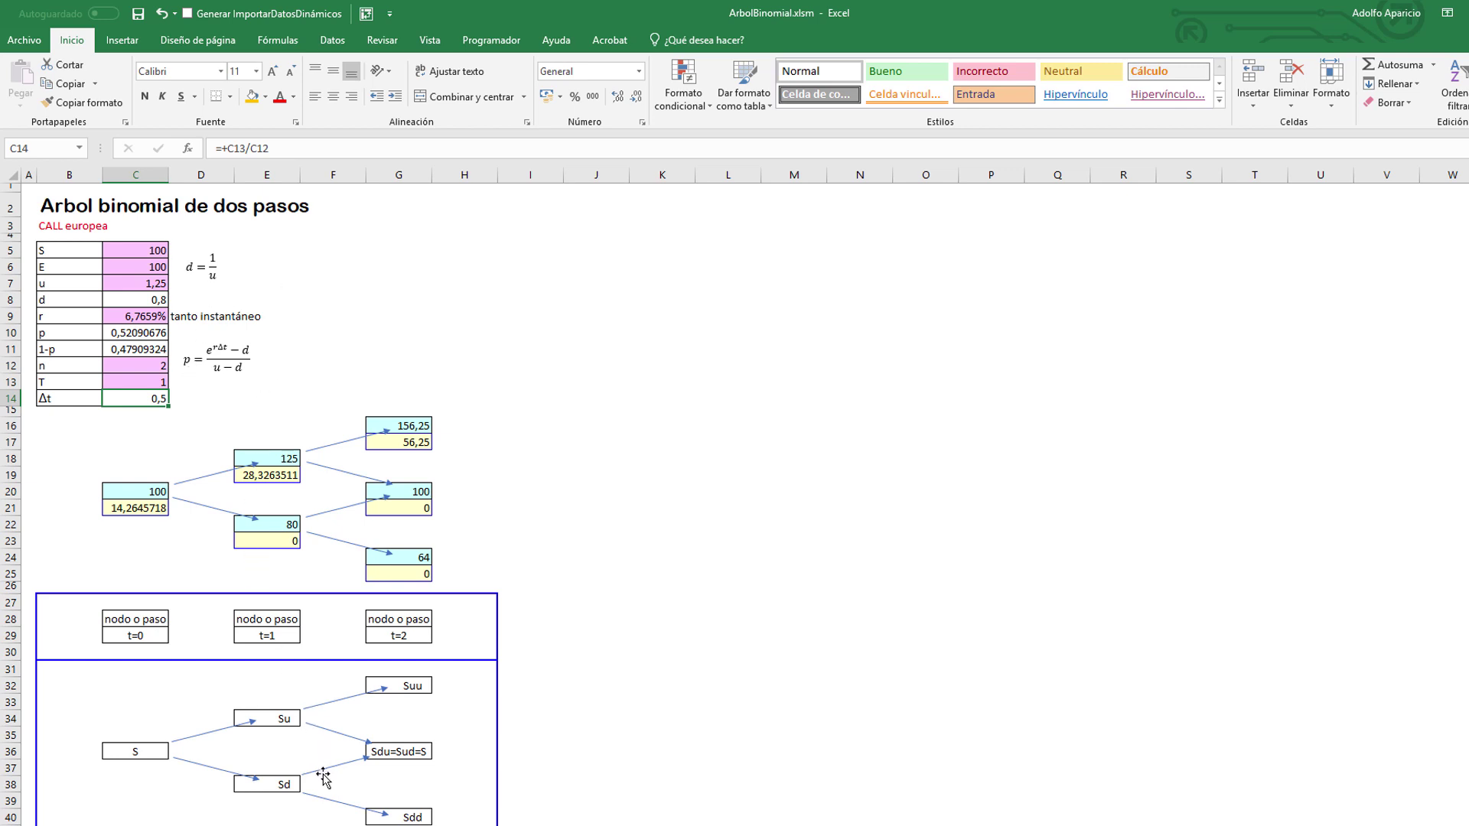
pyautogui.hotkey('ctrl', 'pagedown')
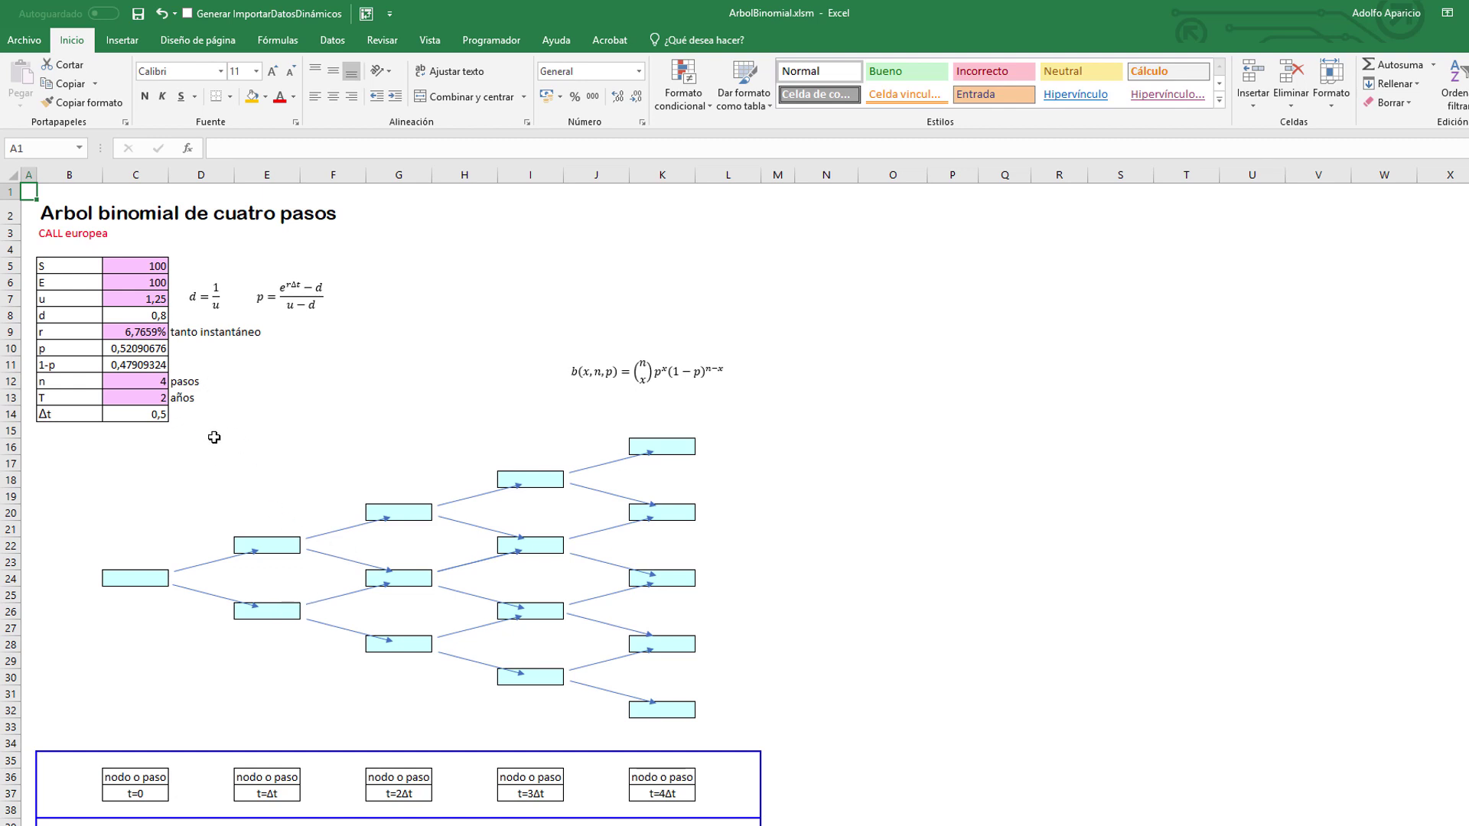
pyautogui.click(125, 266)
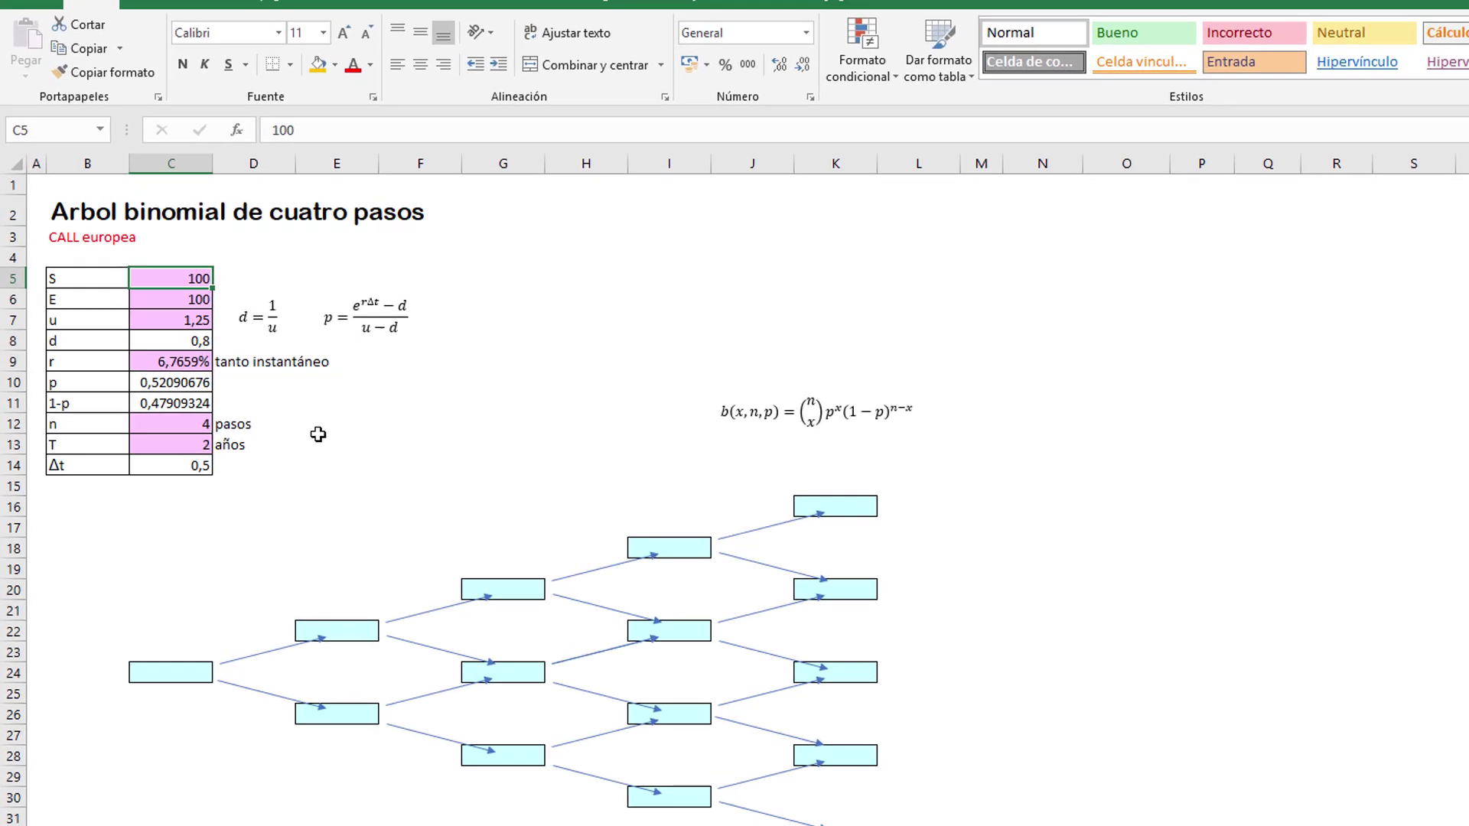
pyautogui.press('Left')
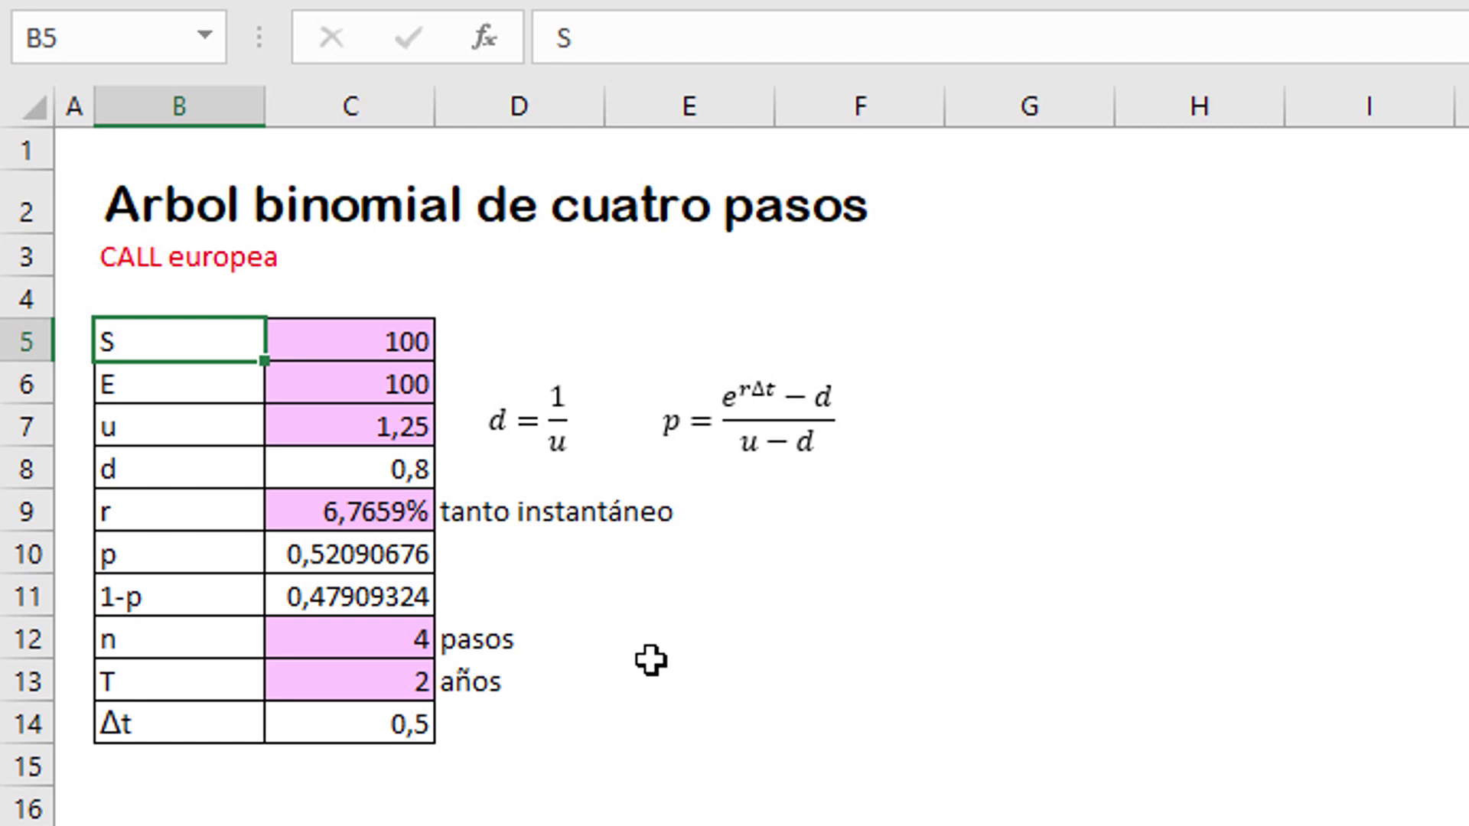
pyautogui.press('Right')
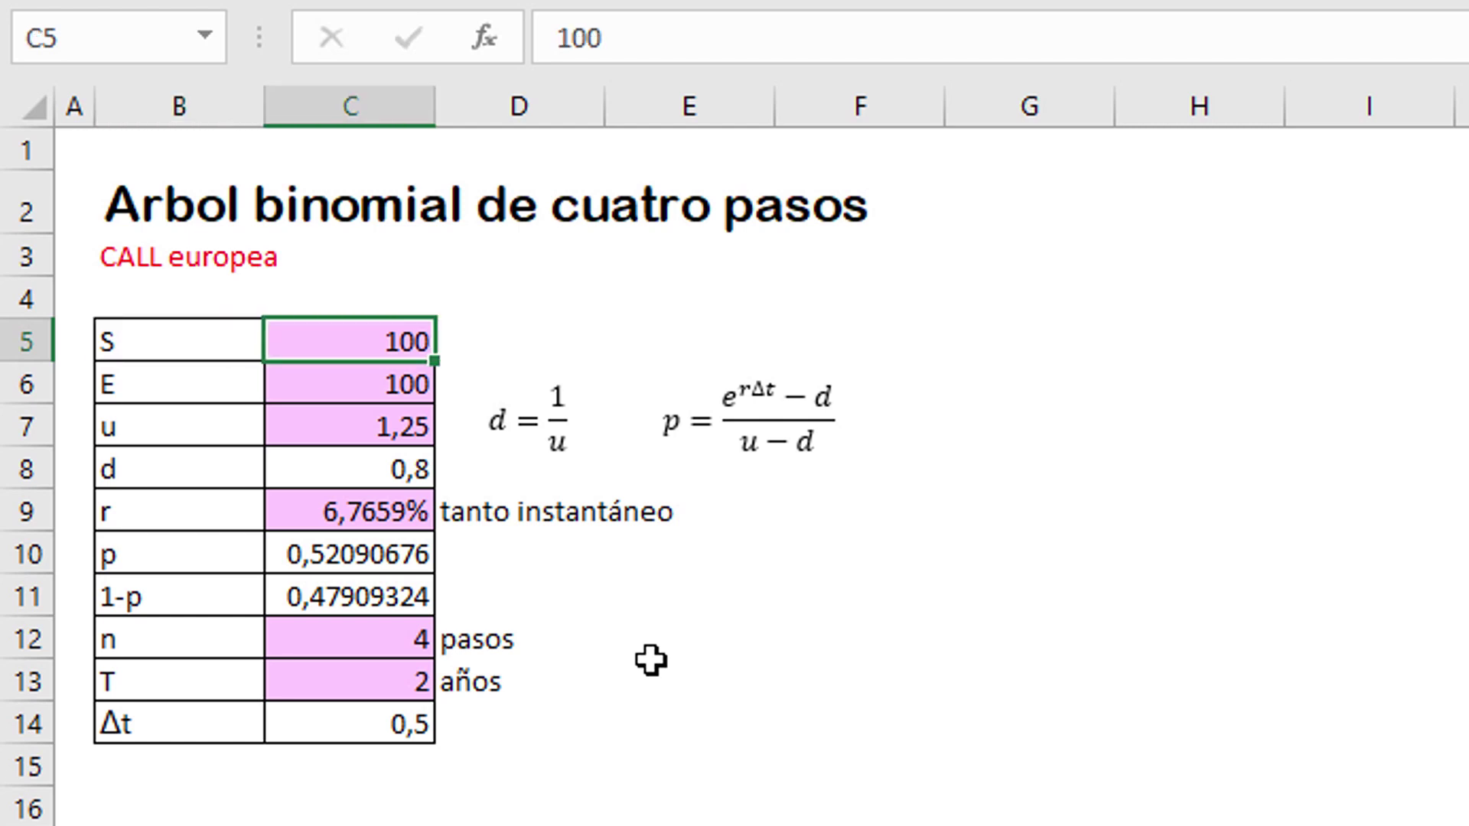
pyautogui.press('Left')
pyautogui.press('Down')
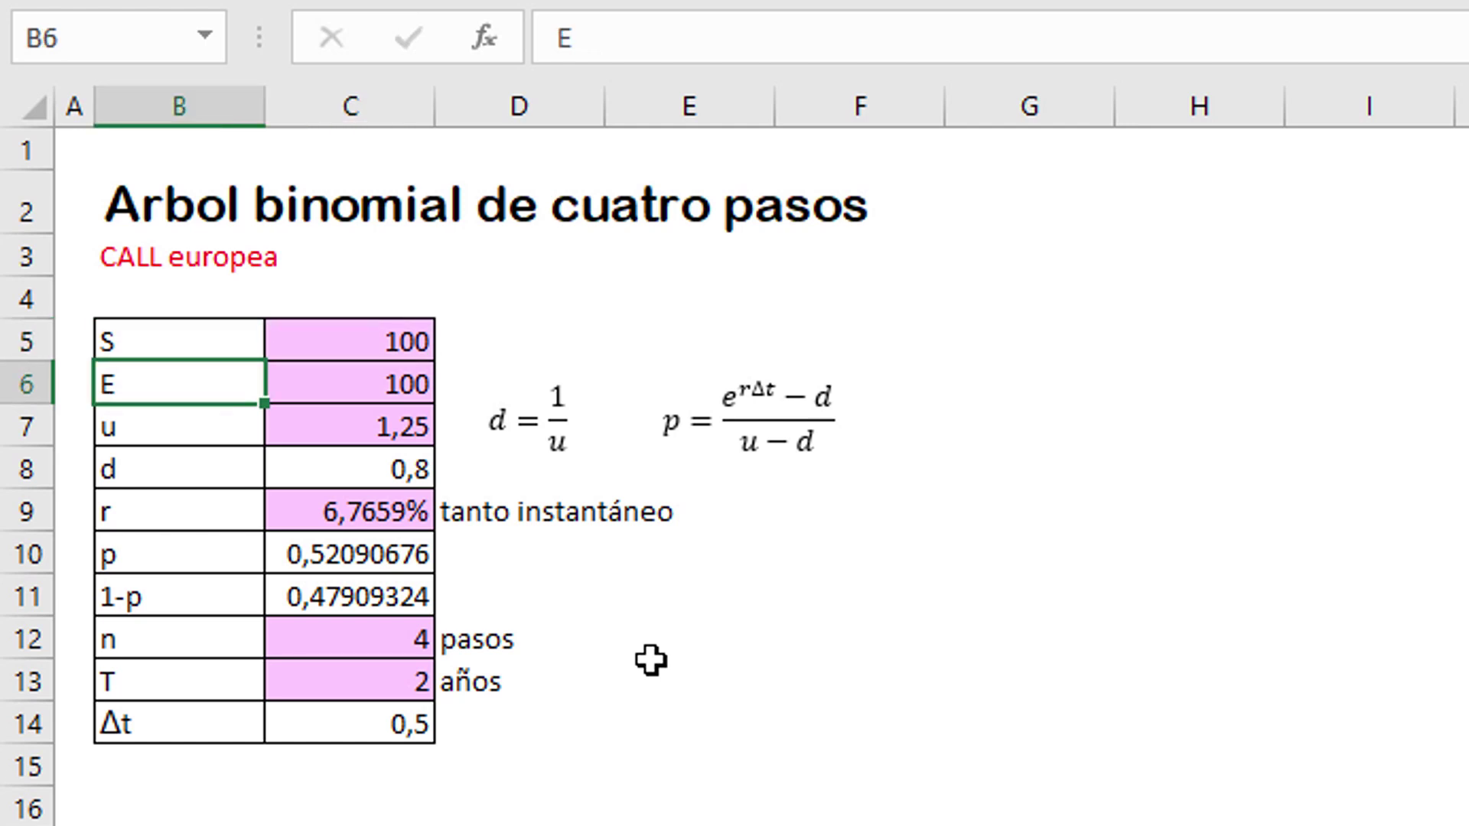
pyautogui.press('Right')
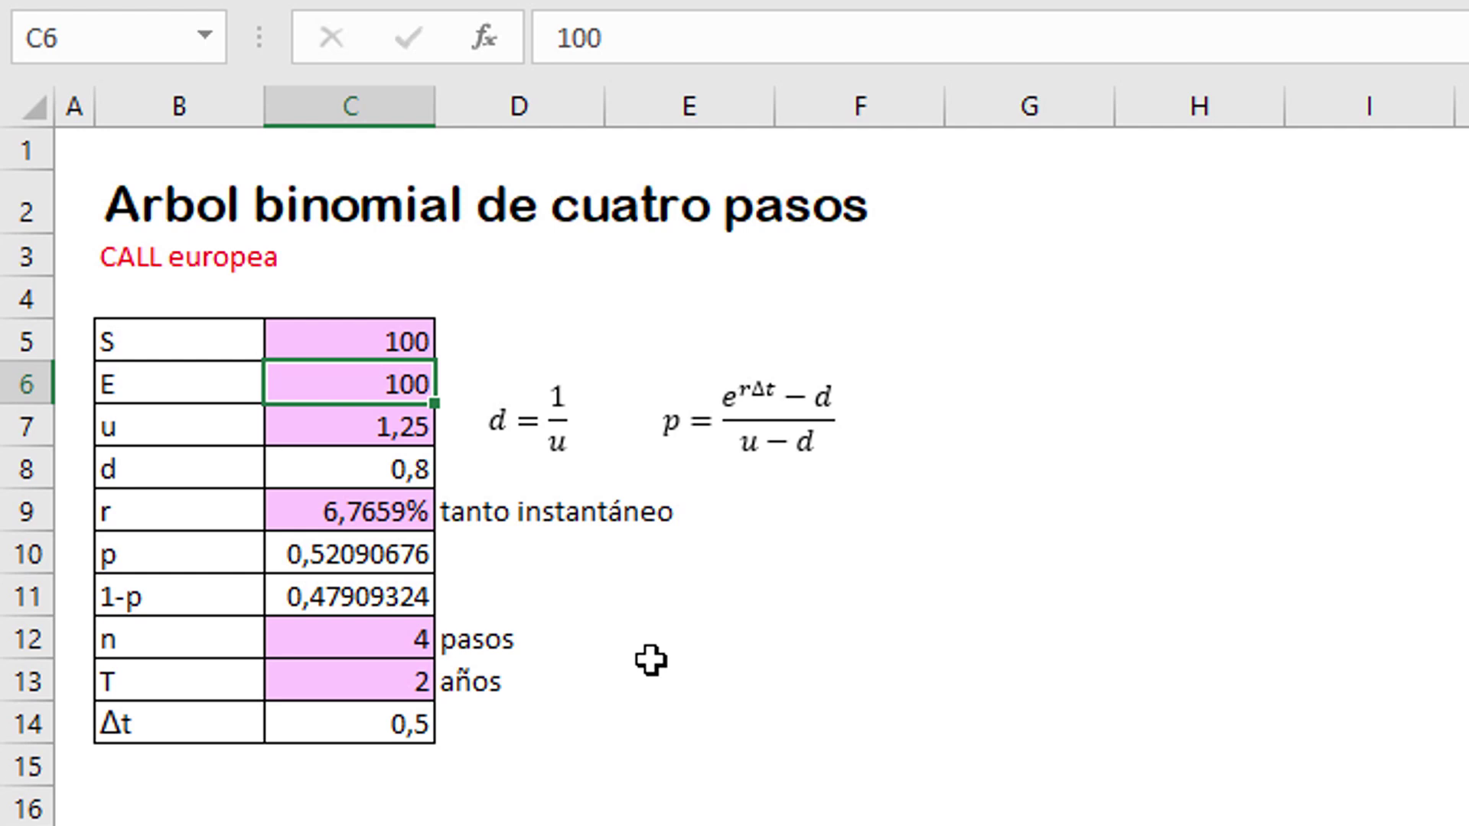
pyautogui.press('Left')
pyautogui.press('Down')
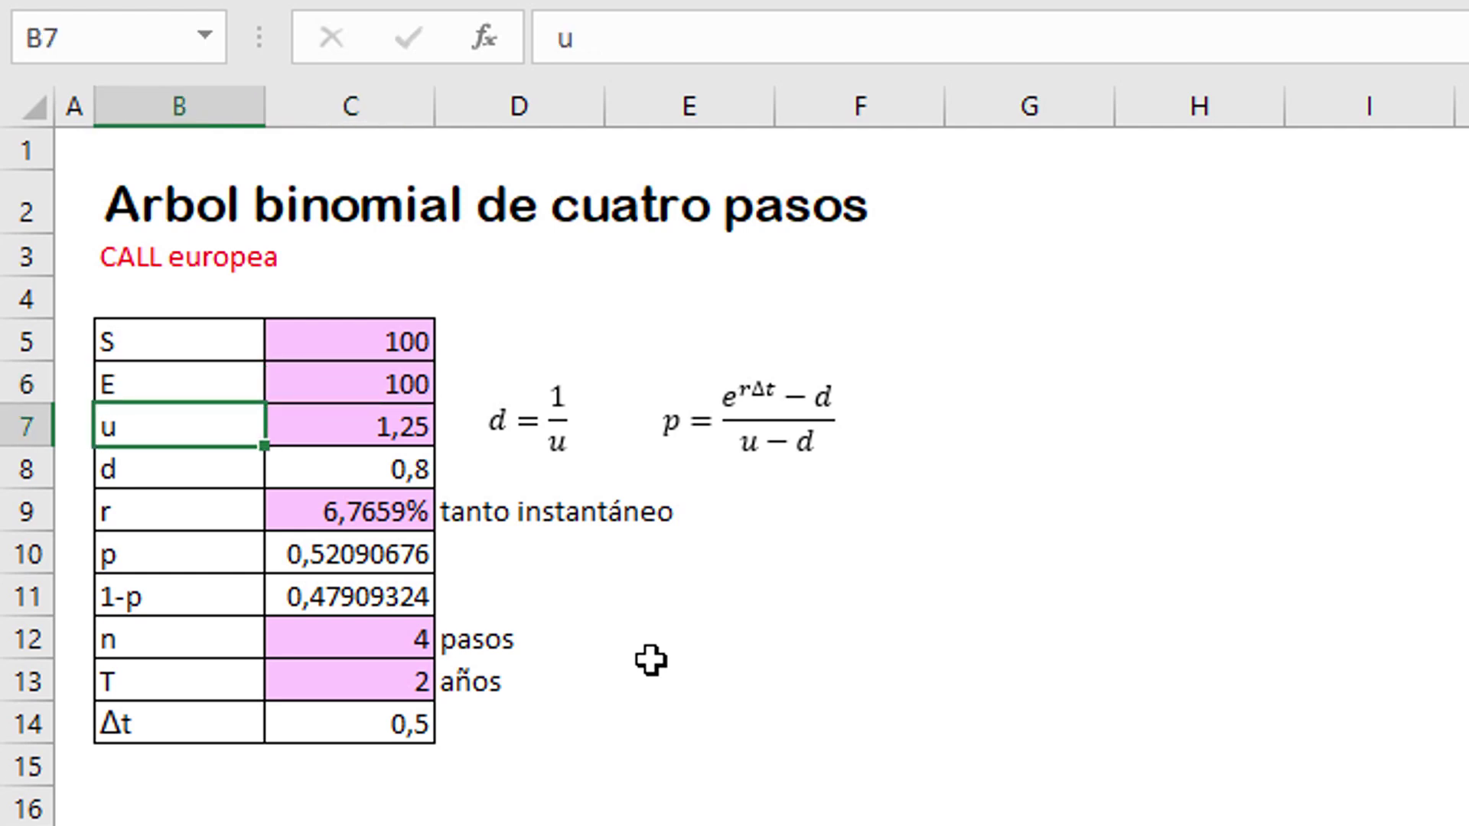
pyautogui.press('Right')
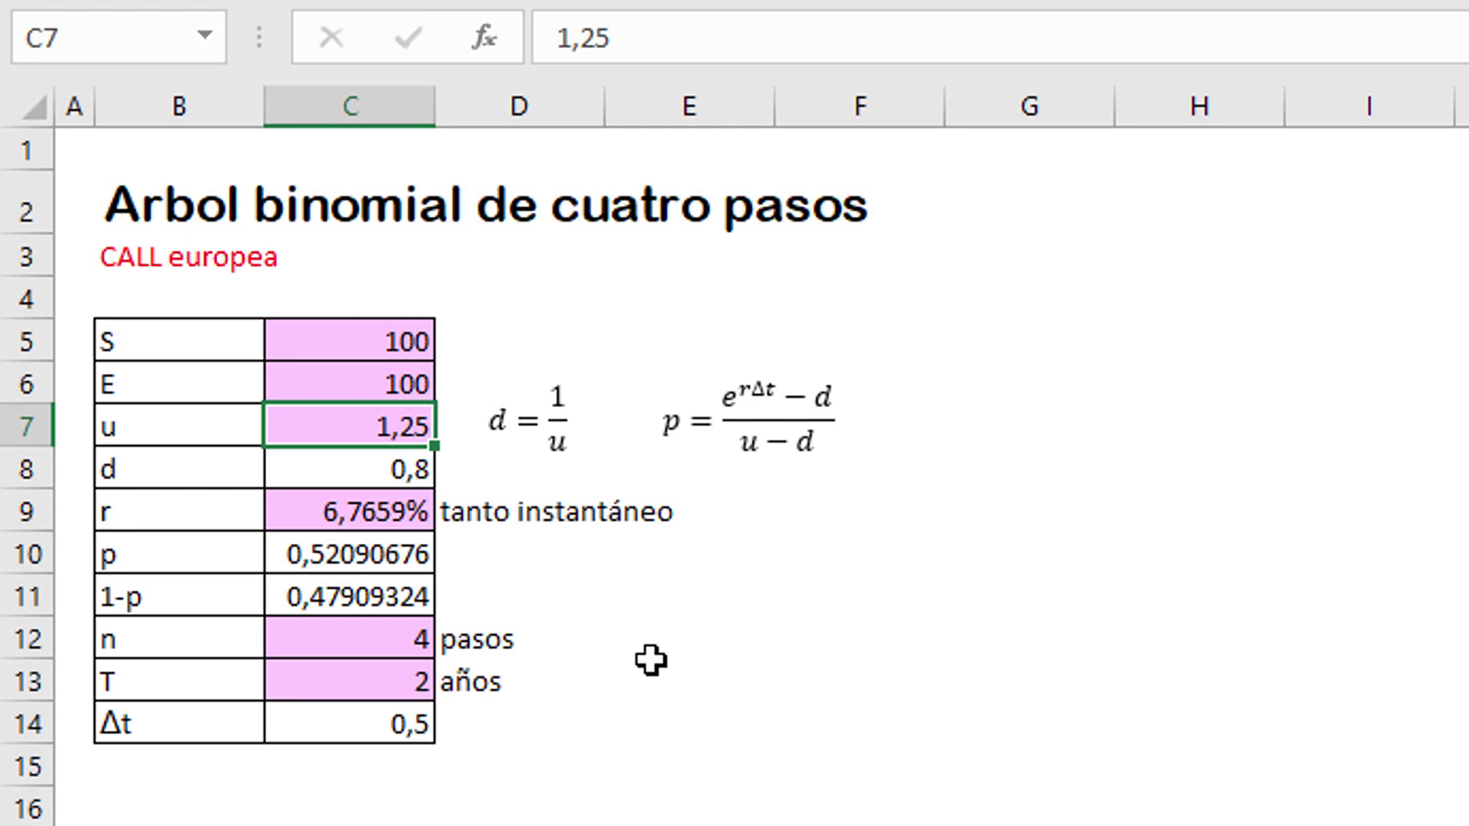
pyautogui.press('Down')
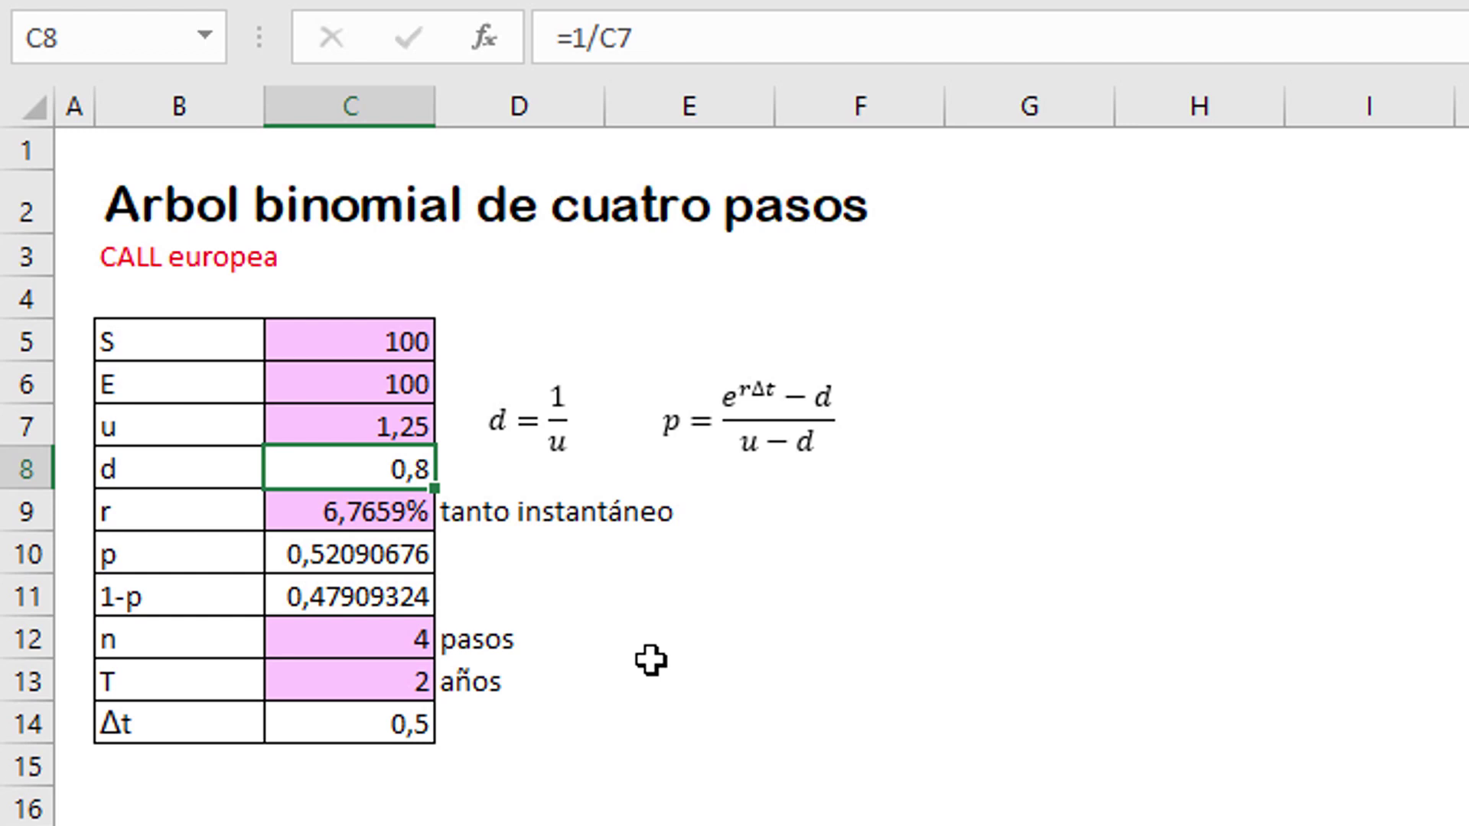
# Examine the formulas for r, p and 1-p in C9:C11 against the displayed equation for p
pyautogui.press('Down')
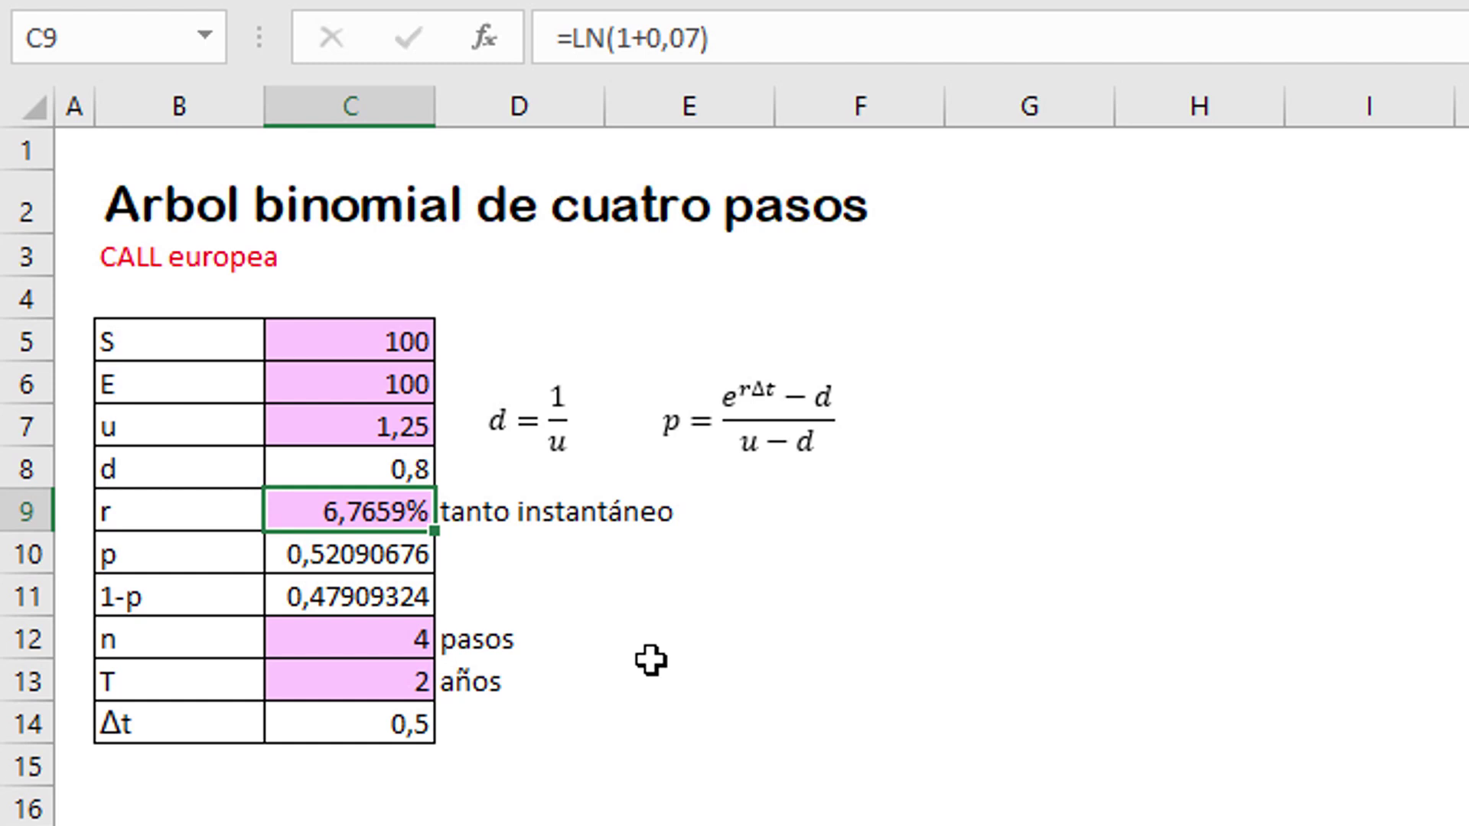
pyautogui.doubleClick(362, 520)
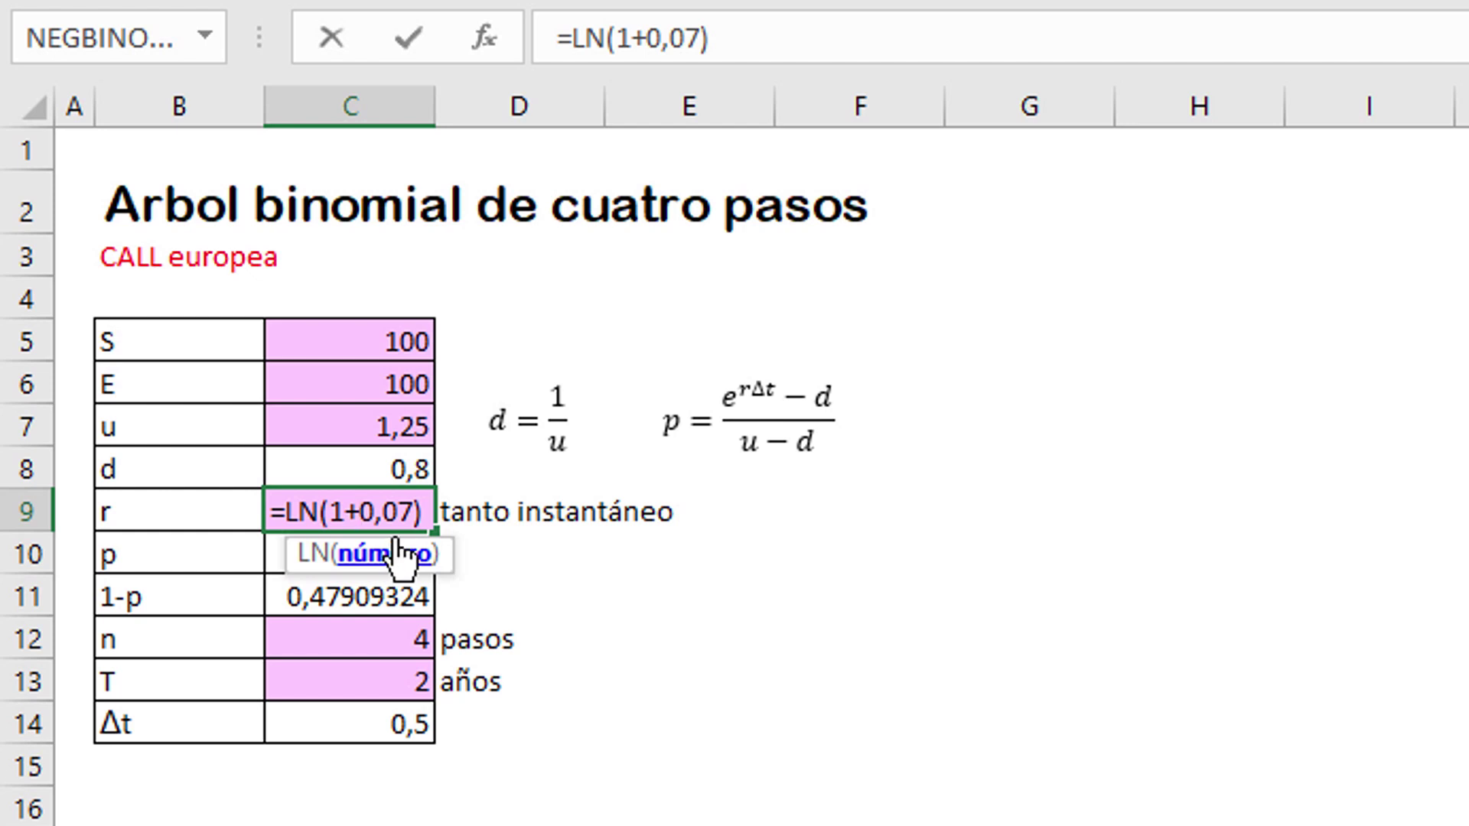
pyautogui.hotkey('ctrl', 'Return')
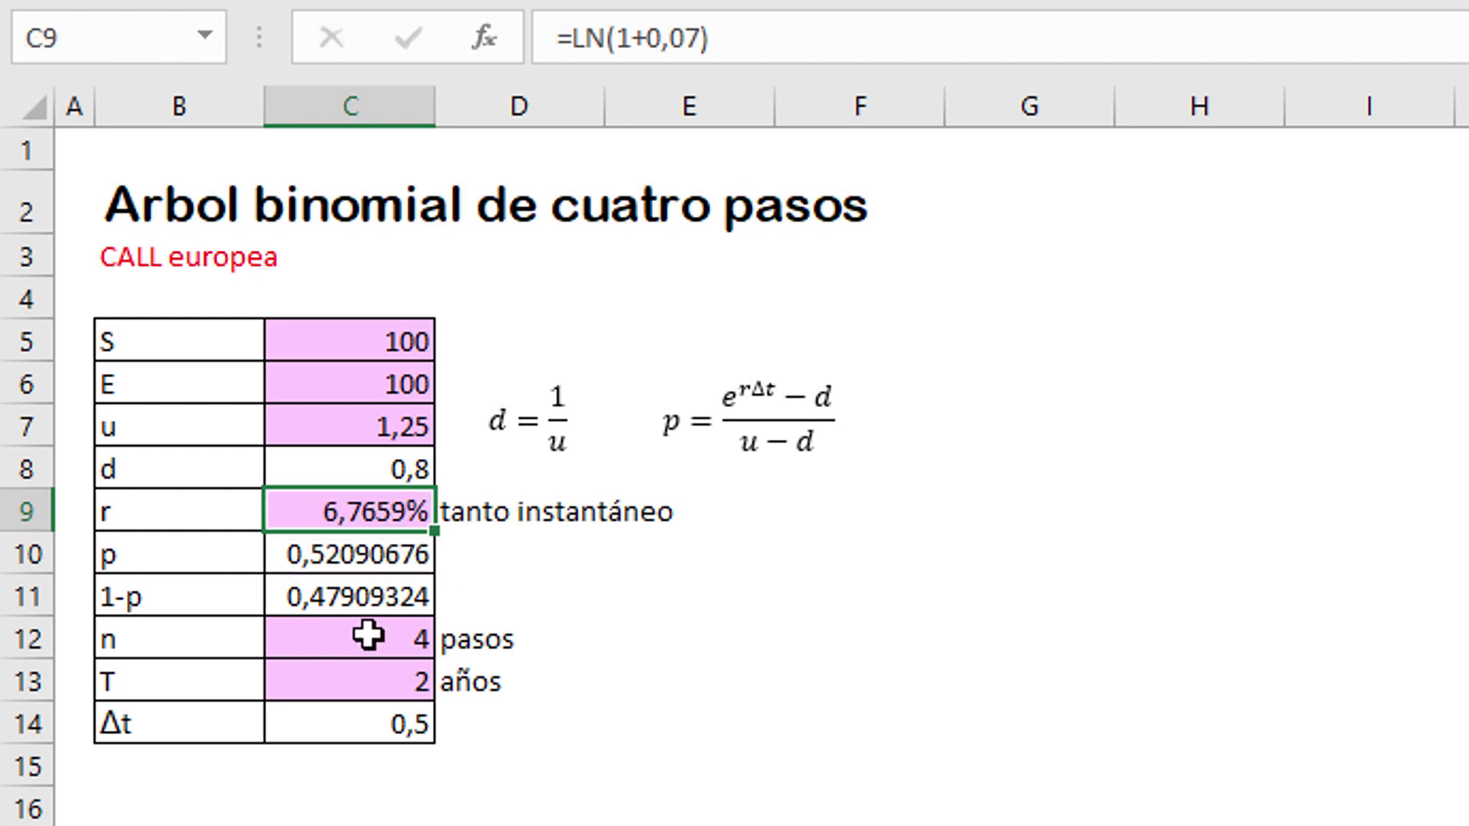
pyautogui.click(346, 557)
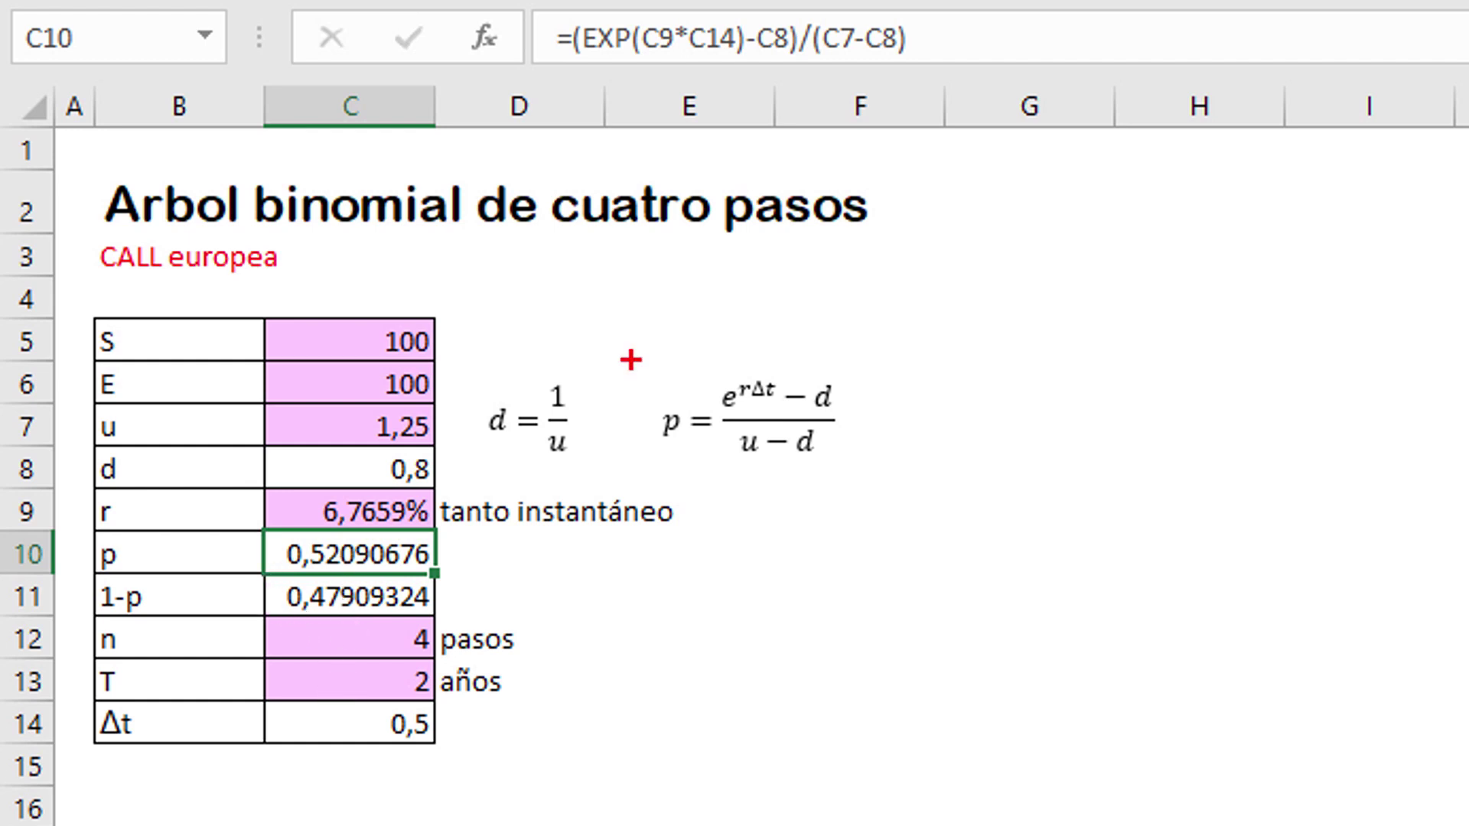
pyautogui.moveTo(631, 359); pyautogui.dragTo(884, 476)
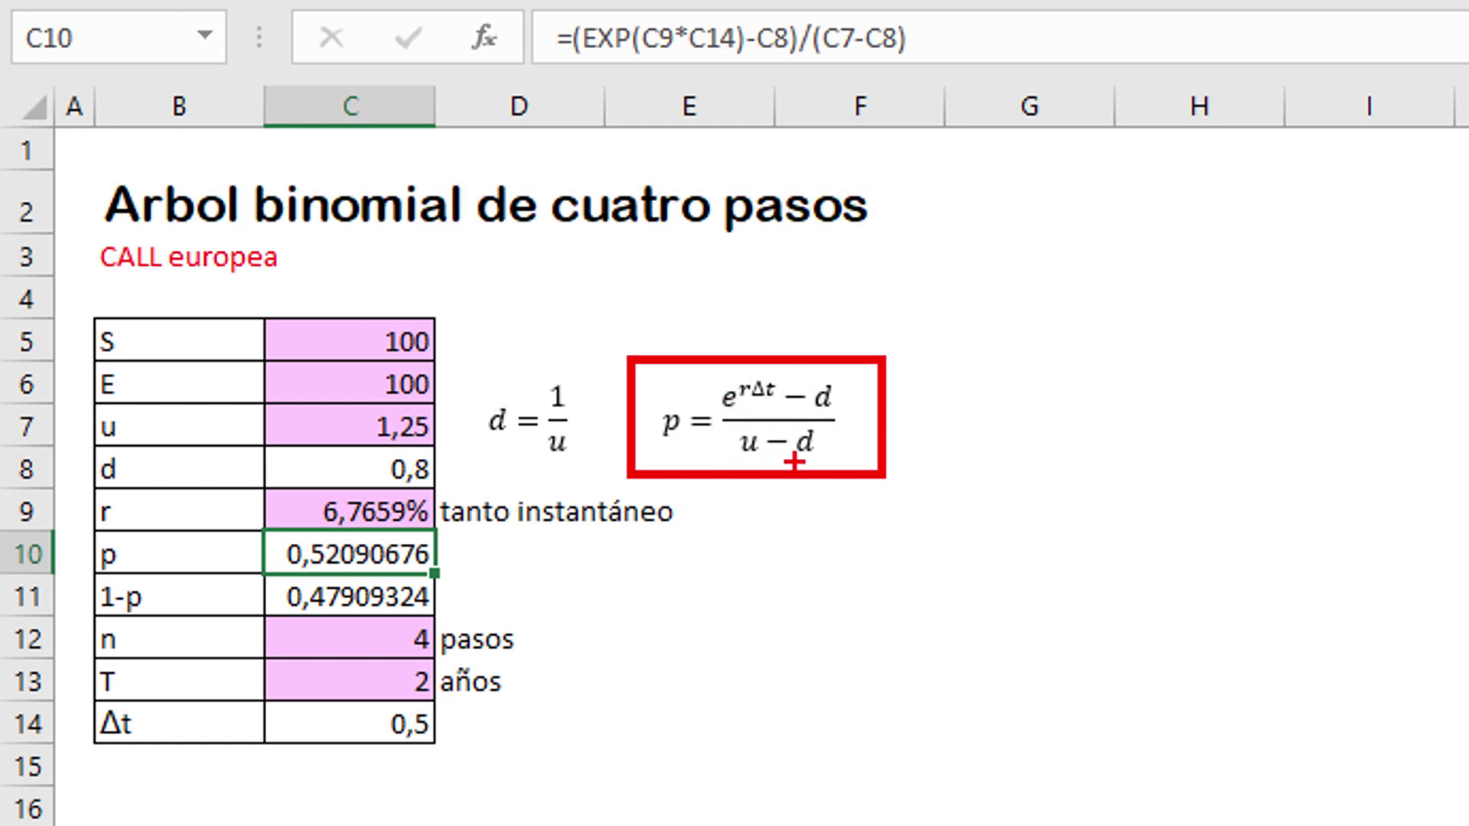
pyautogui.press('Escape')
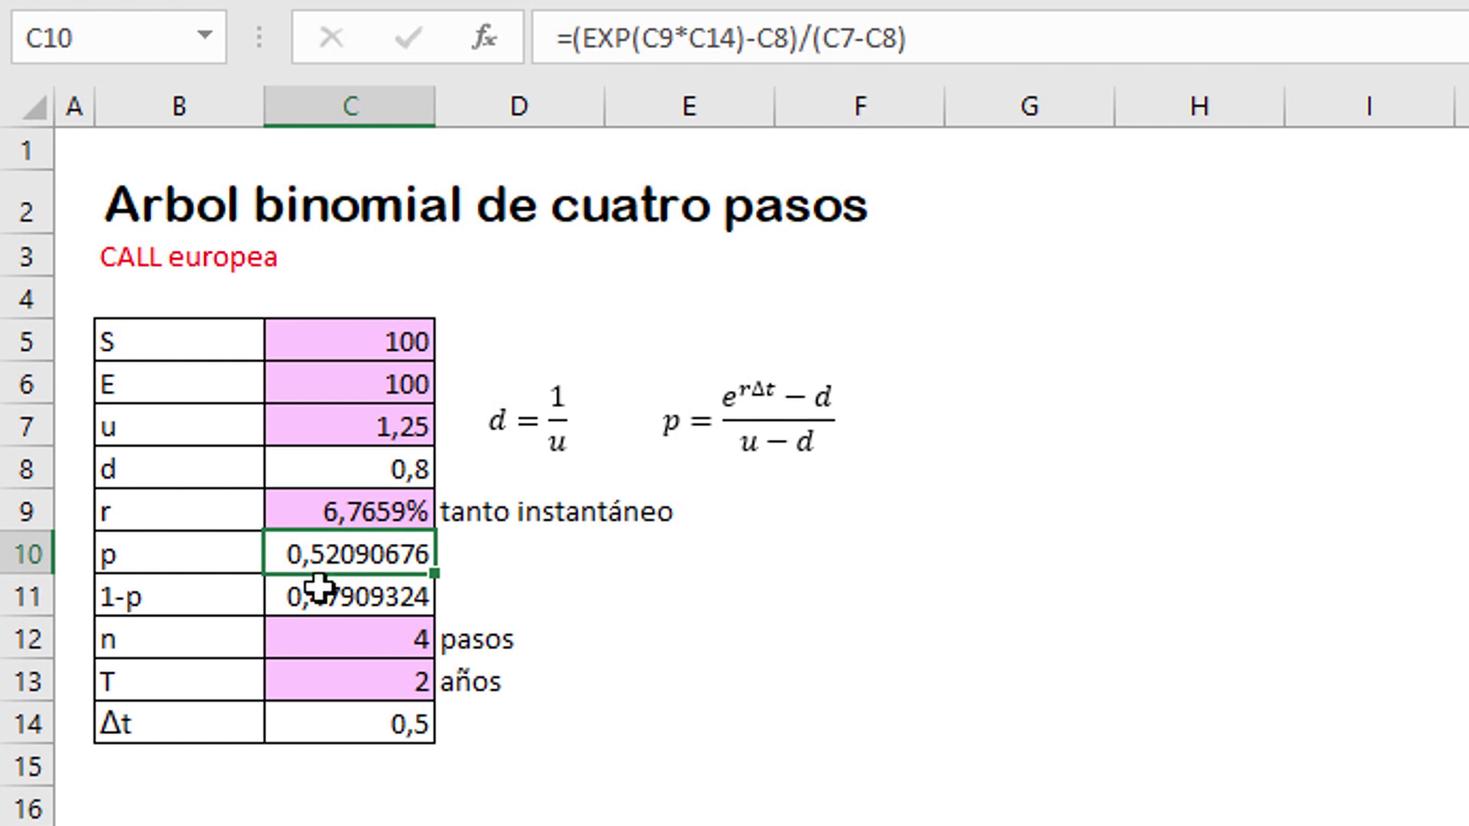
pyautogui.click(296, 595)
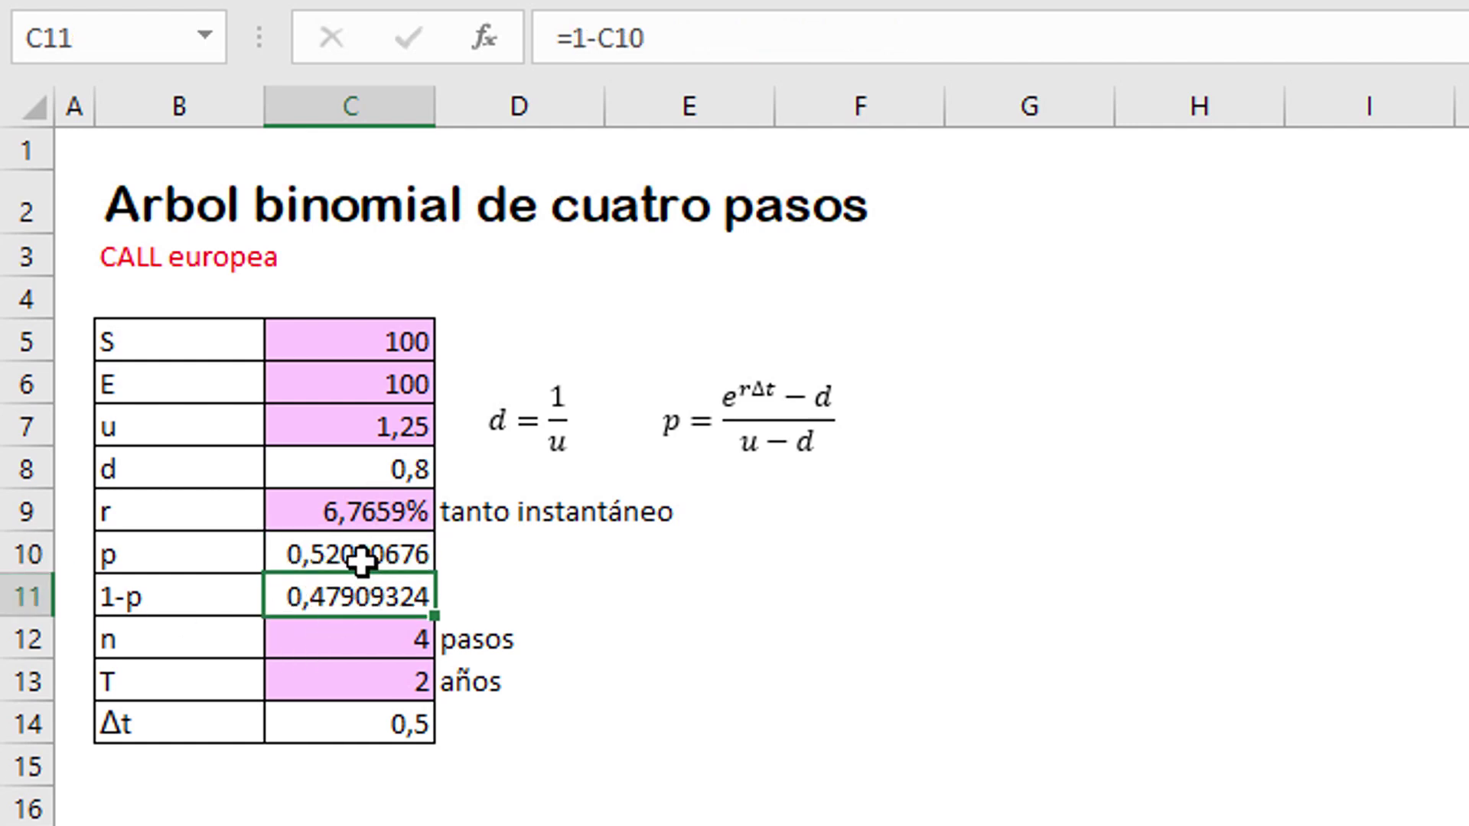
# Review the number of steps n, the term T in years and the Δt formula in C12:C14
pyautogui.click(358, 639)
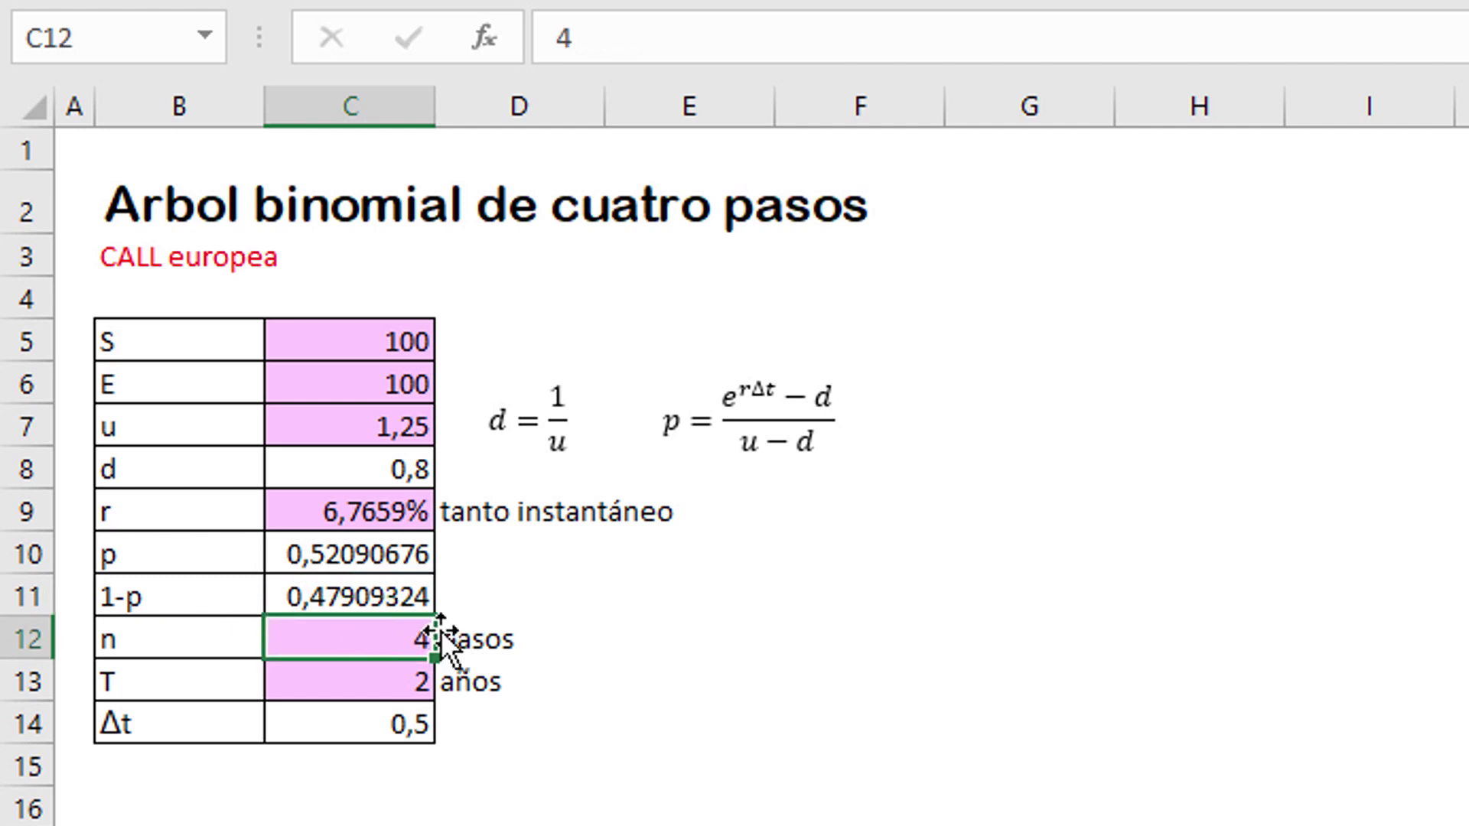
pyautogui.click(211, 675)
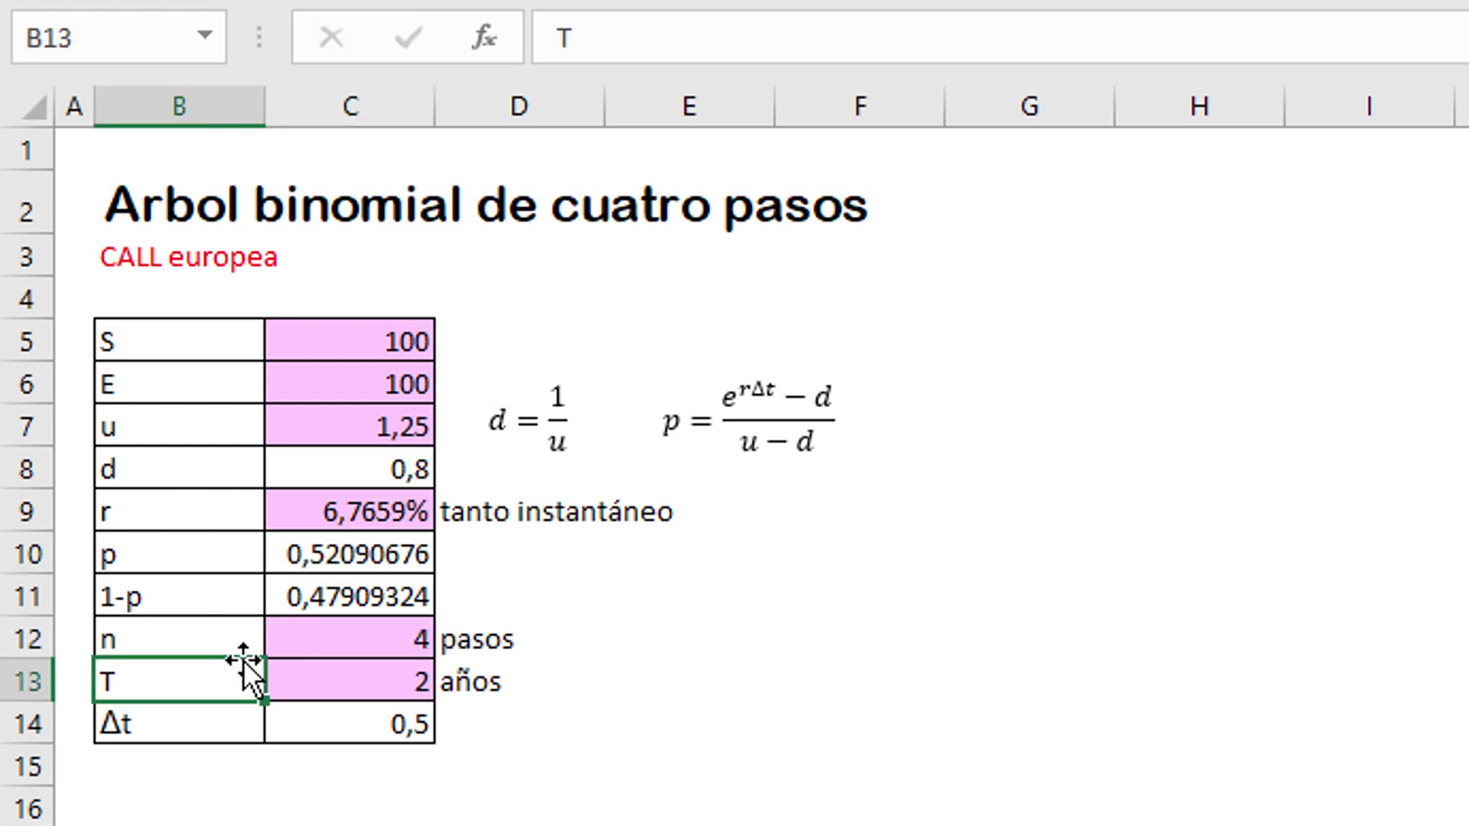
pyautogui.click(393, 677)
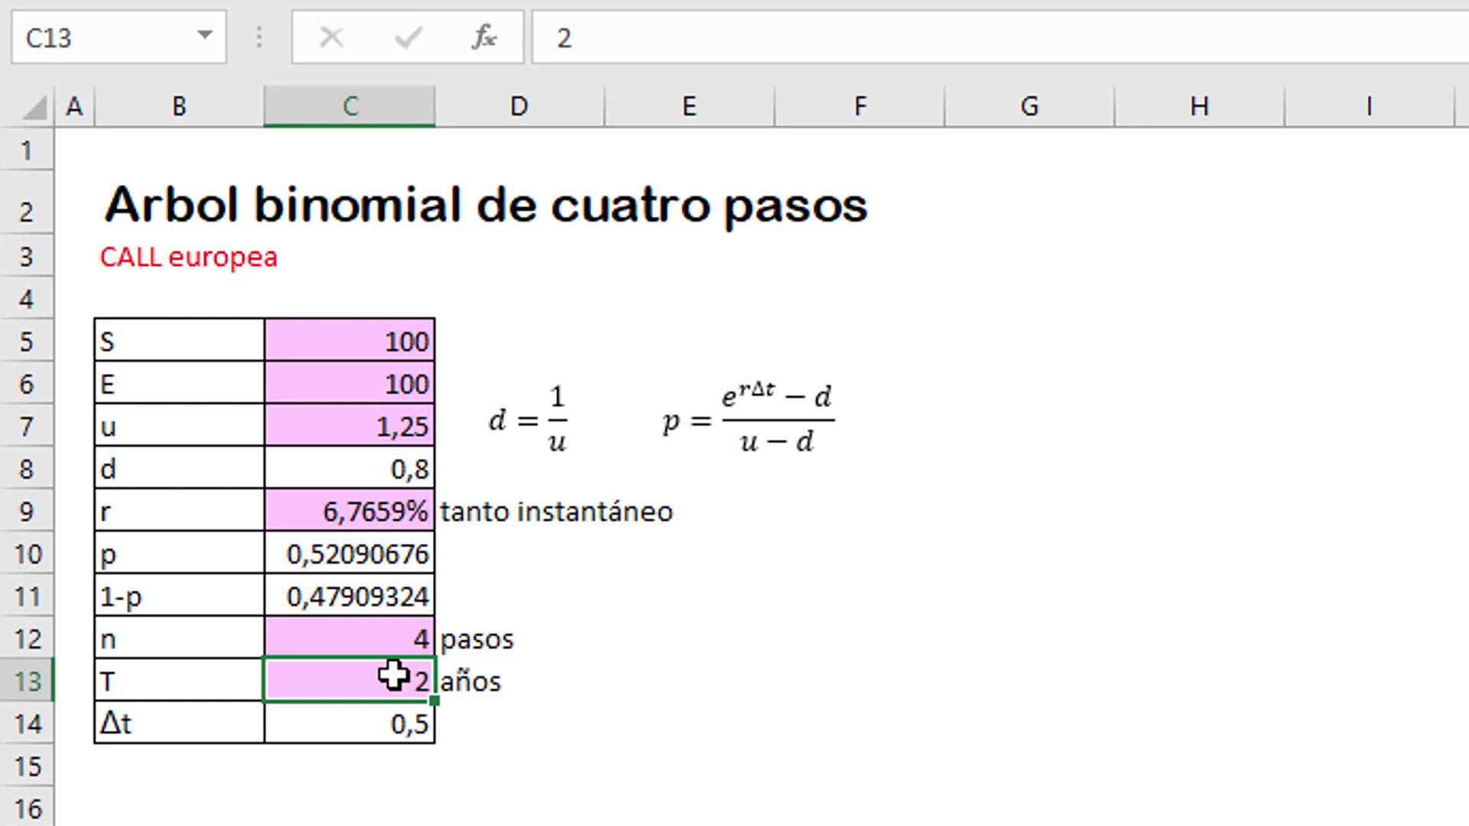
pyautogui.click(476, 682)
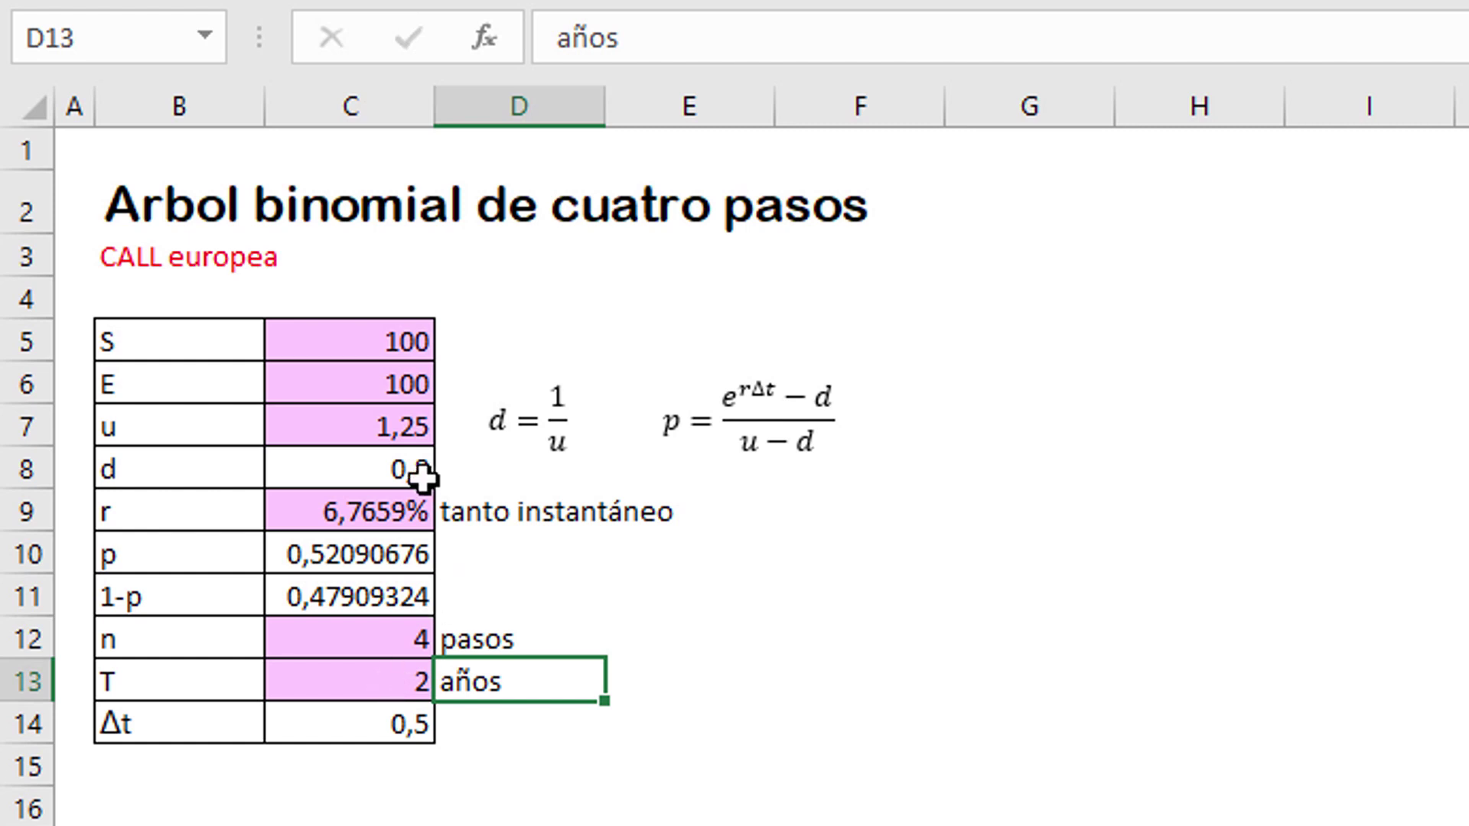
pyautogui.click(386, 506)
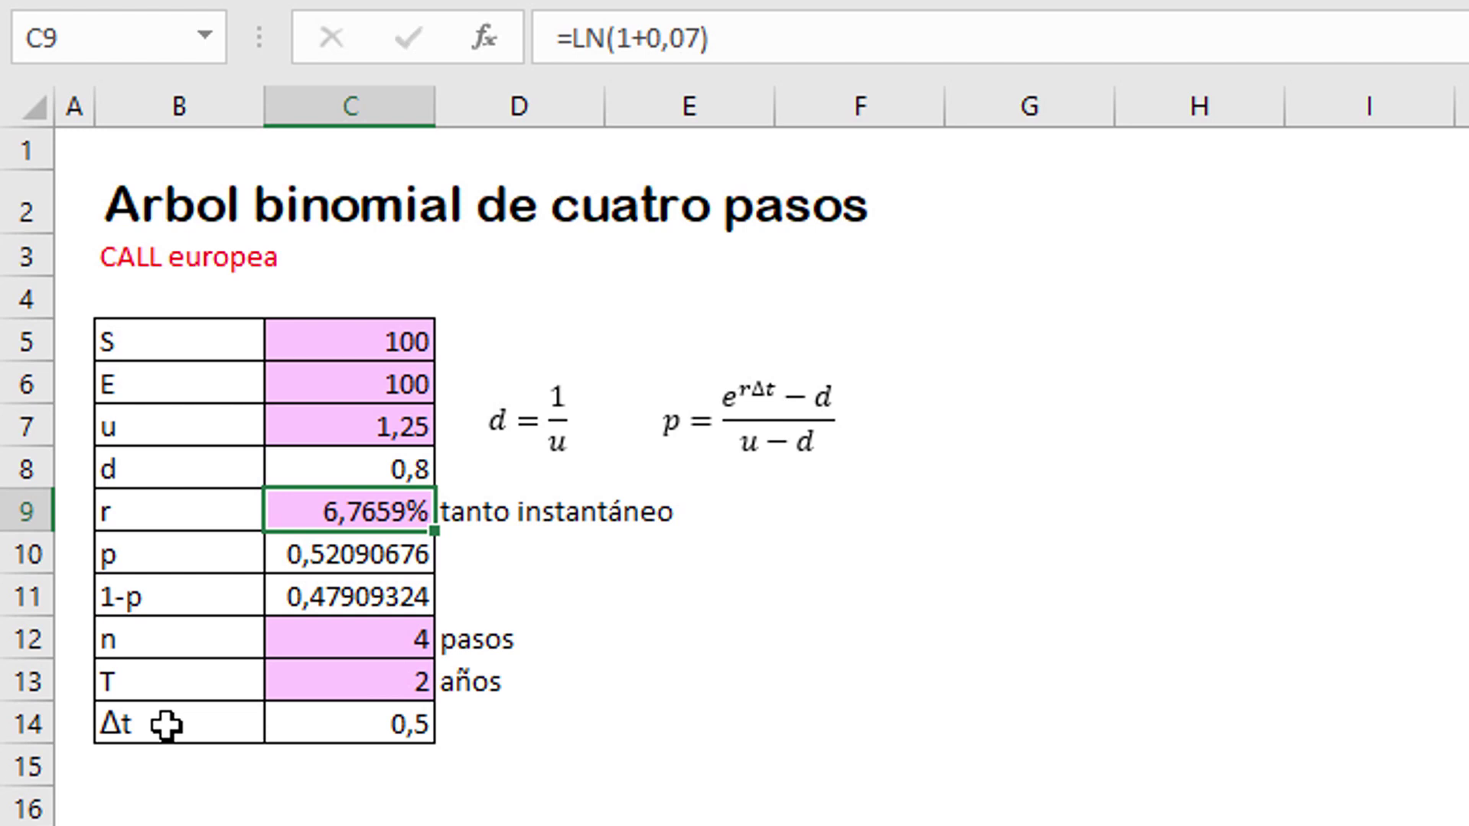
pyautogui.doubleClick(372, 722)
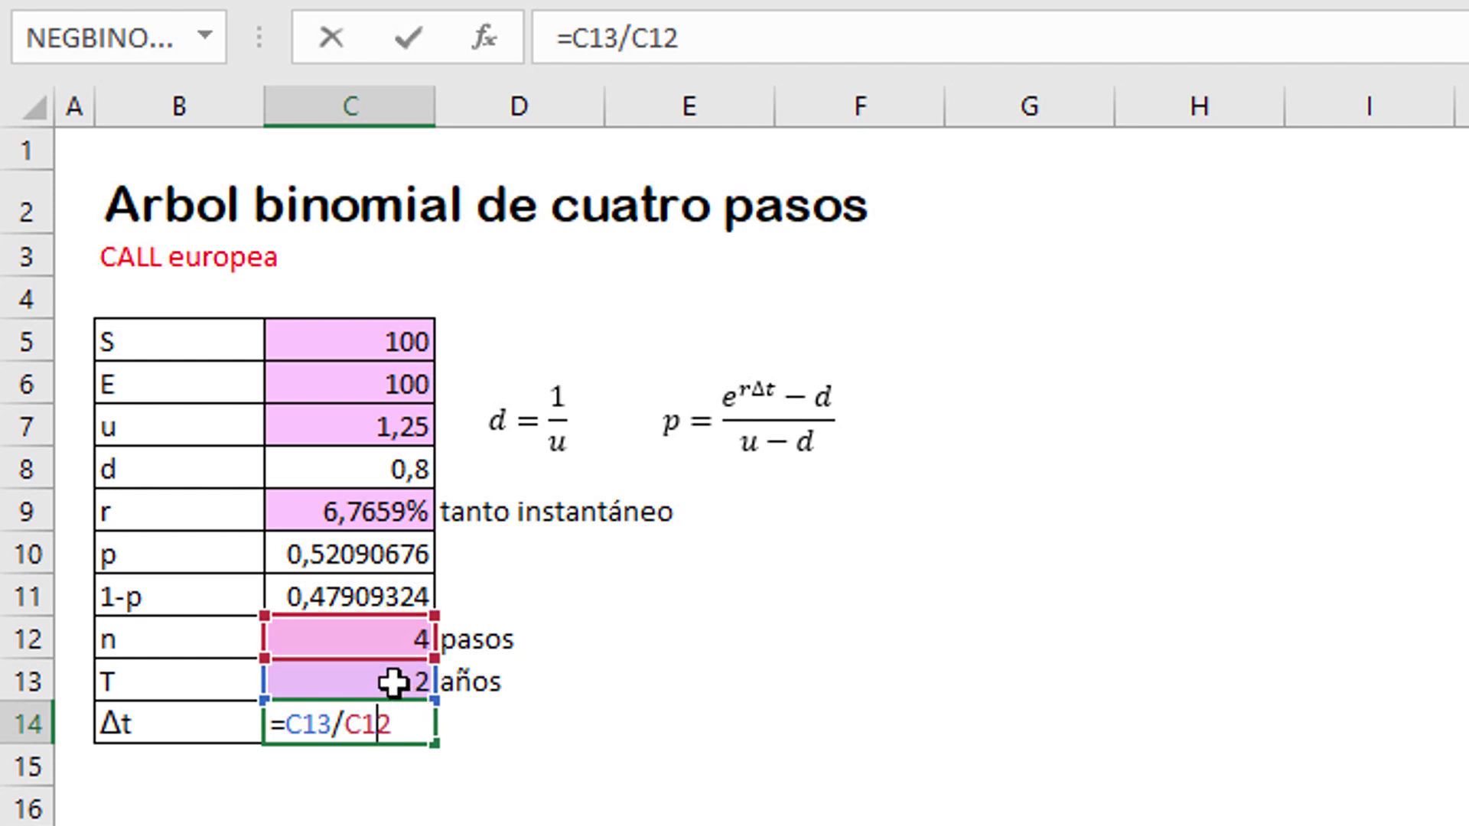
pyautogui.hotkey('ctrl', 'Return')
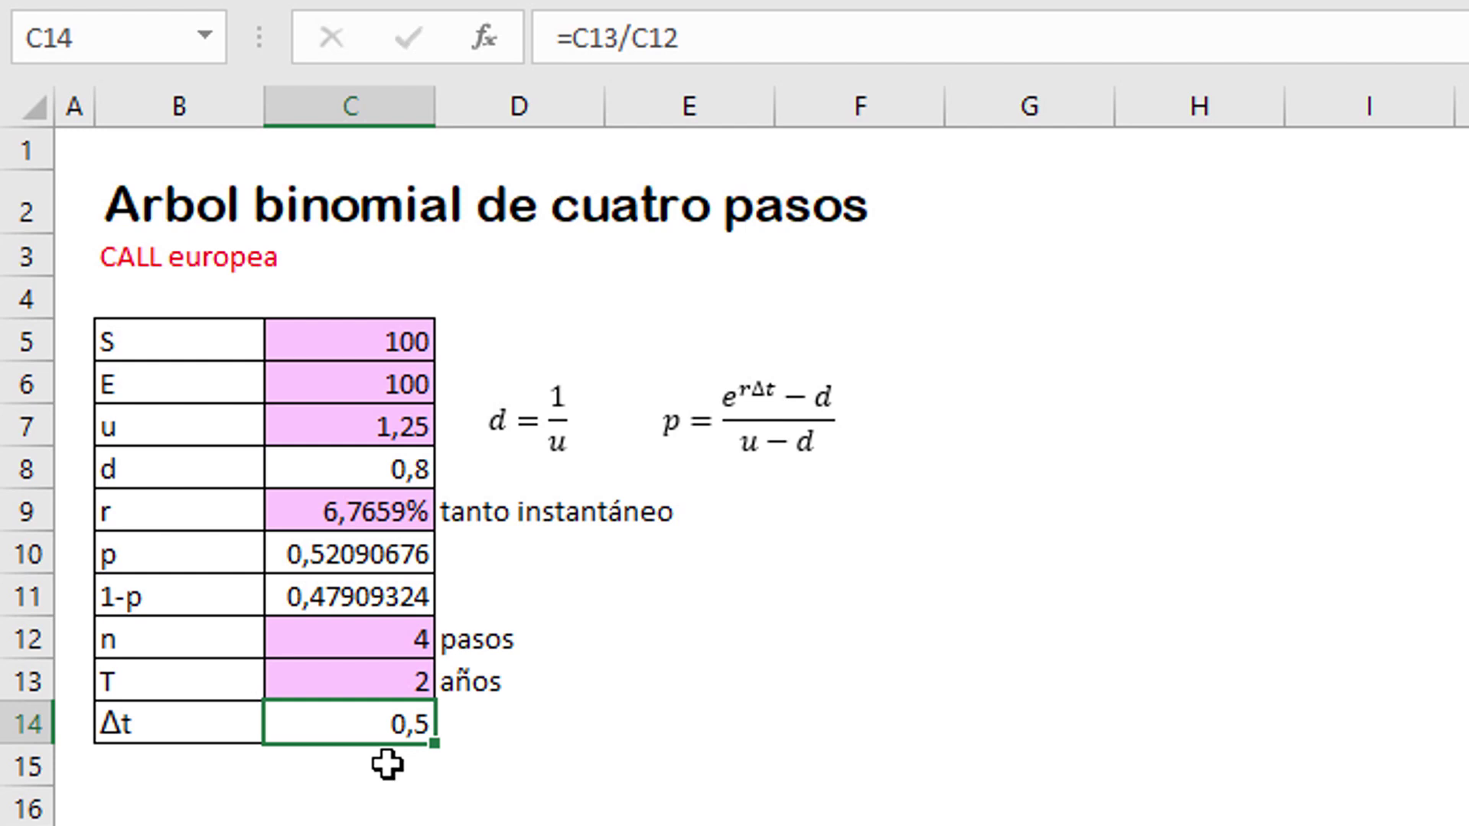
pyautogui.click(399, 688)
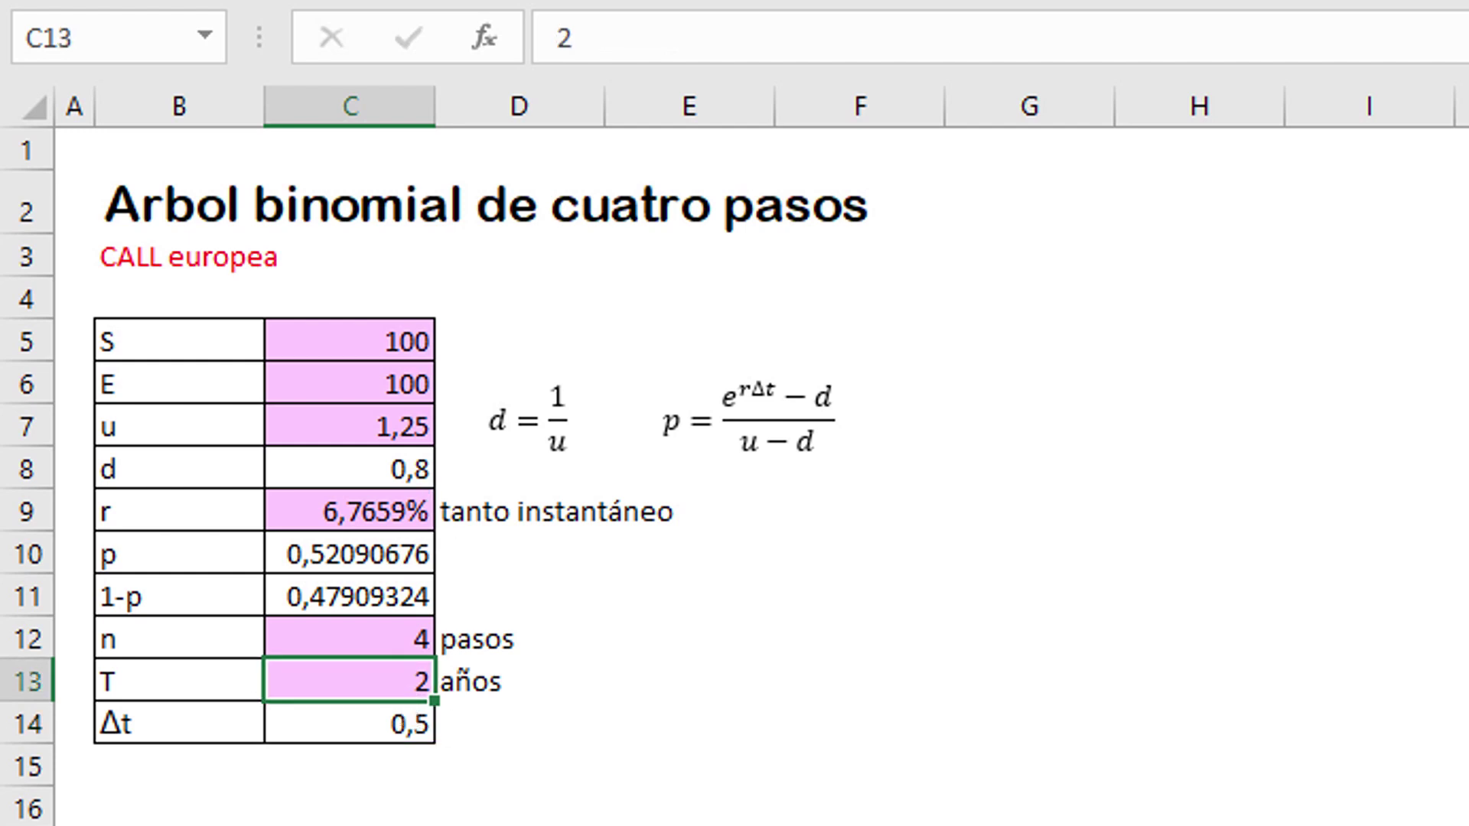
# Enter the formula +C5 in the tree's starting node C24 to link it to the initial price S
pyautogui.click(203, 665)
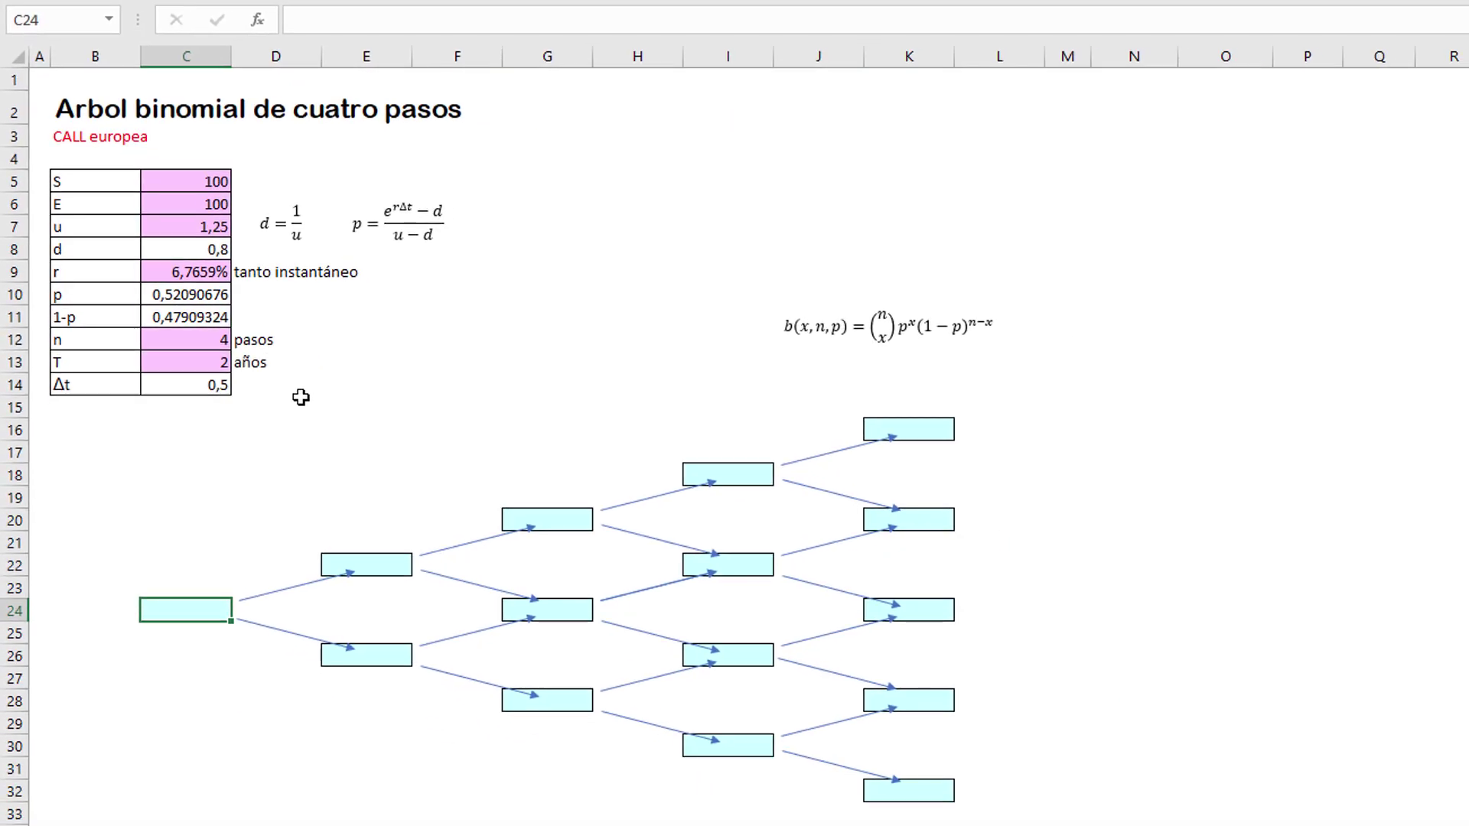
pyautogui.write('+')
pyautogui.click(179, 179)
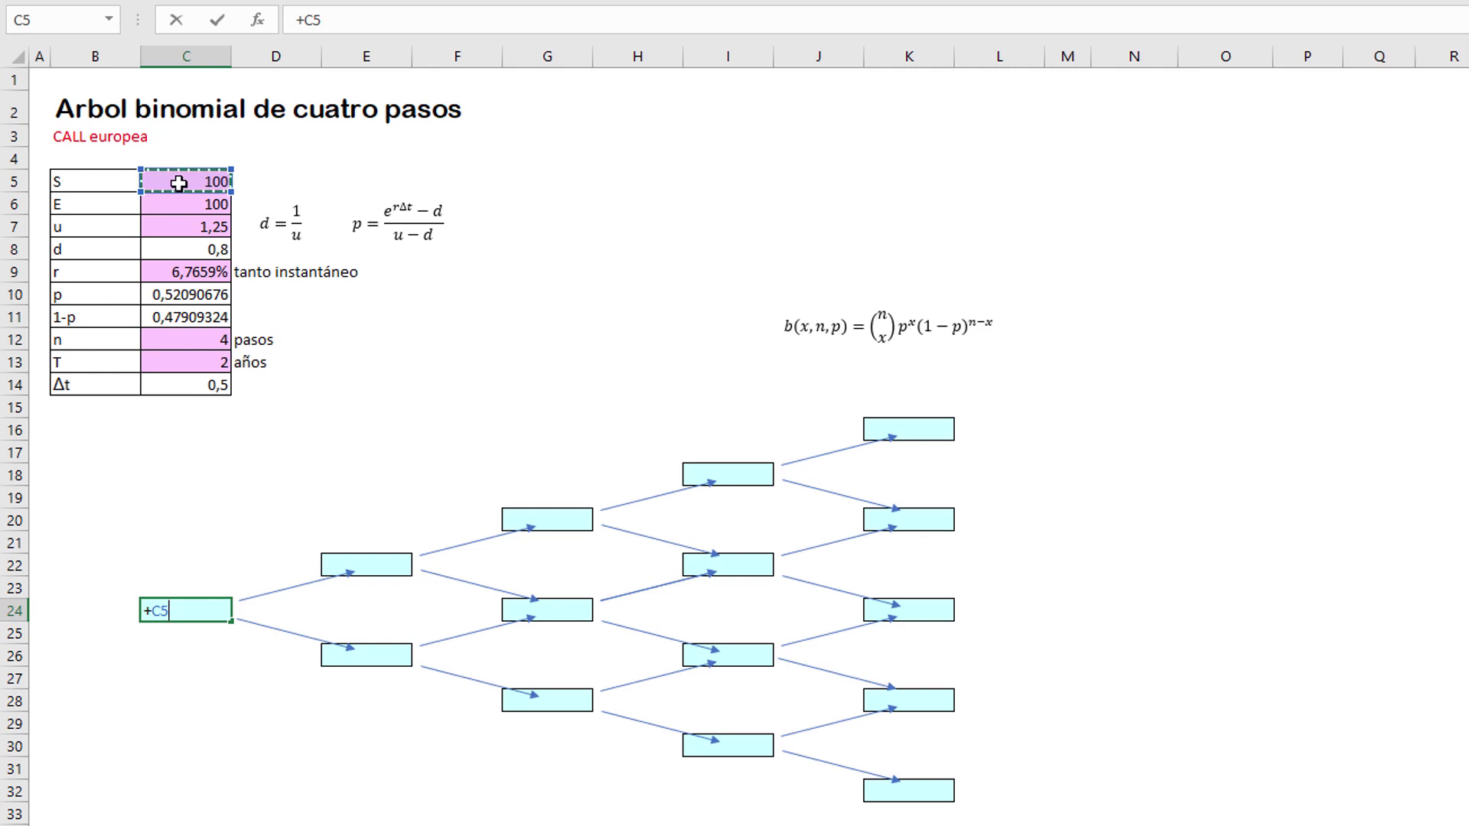
pyautogui.press('Return')
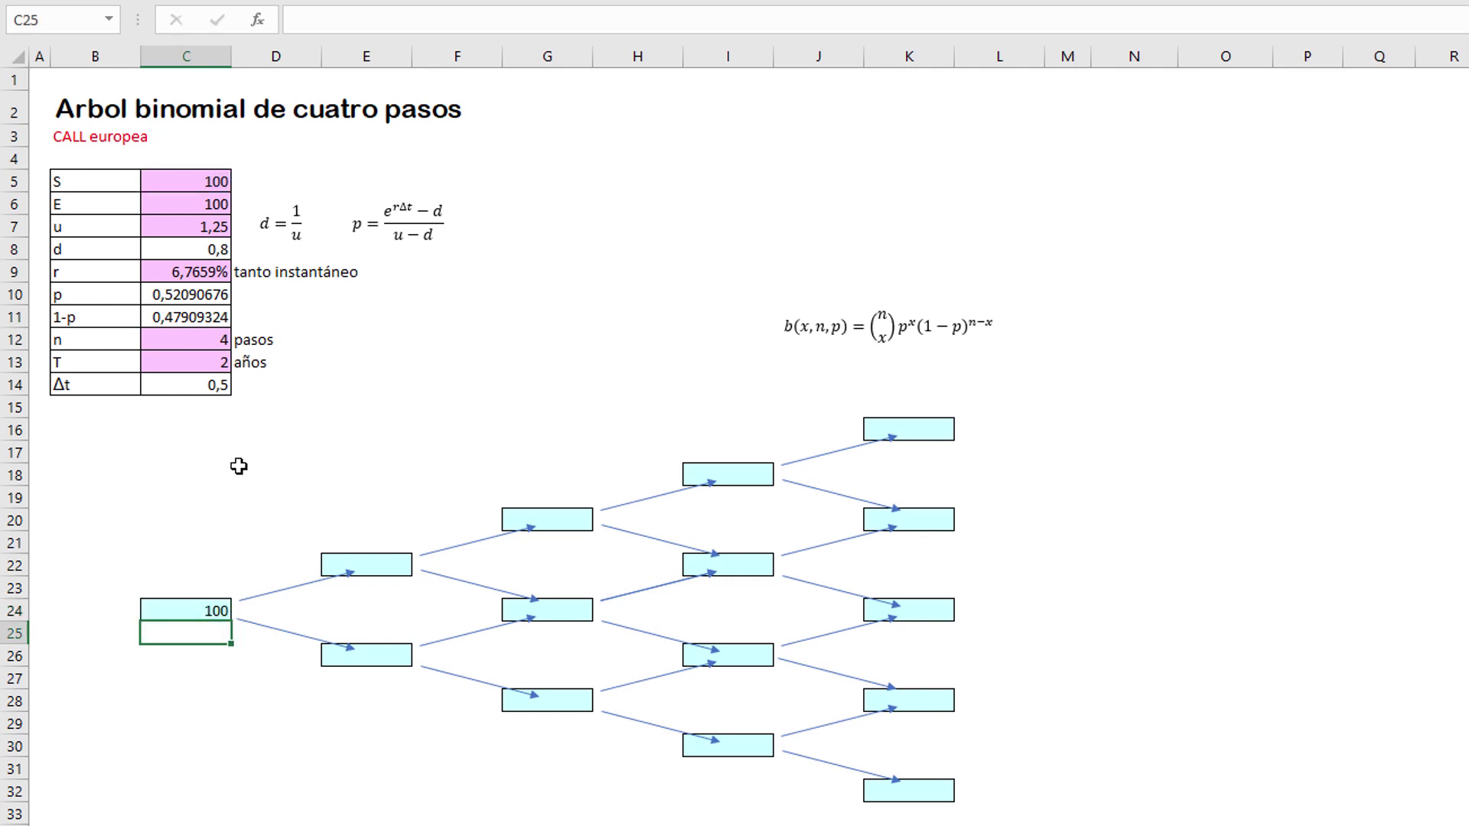
# Review the symbolic tree below, checking the first-step nodes Su and Sd and following the upward path through Su² and Su³ to Su⁴
pyautogui.scroll(-9, 237, 466)
pyautogui.scroll(-2, 231, 466)
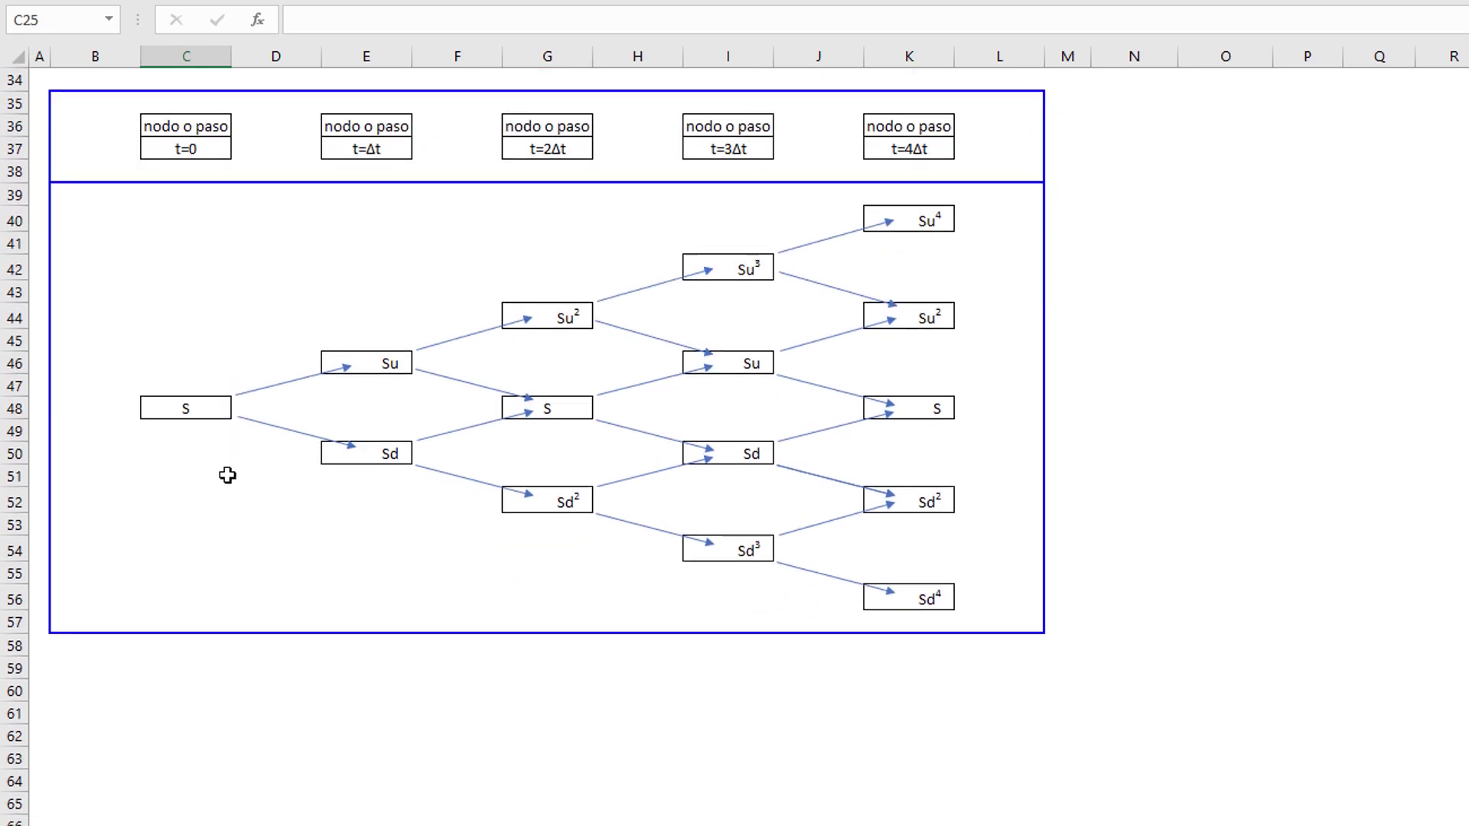
pyautogui.click(195, 428)
pyautogui.click(181, 405)
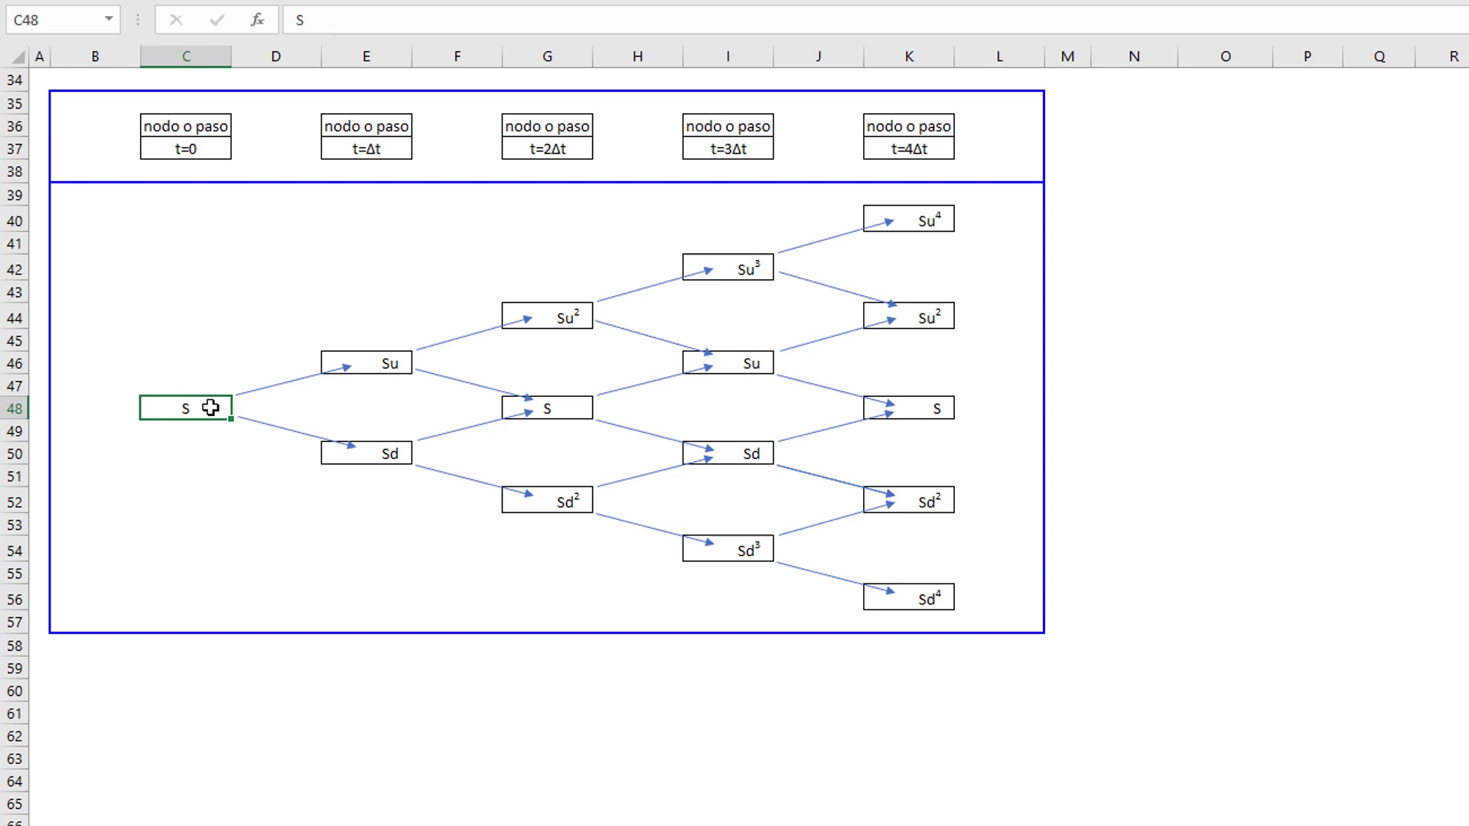
pyautogui.click(376, 365)
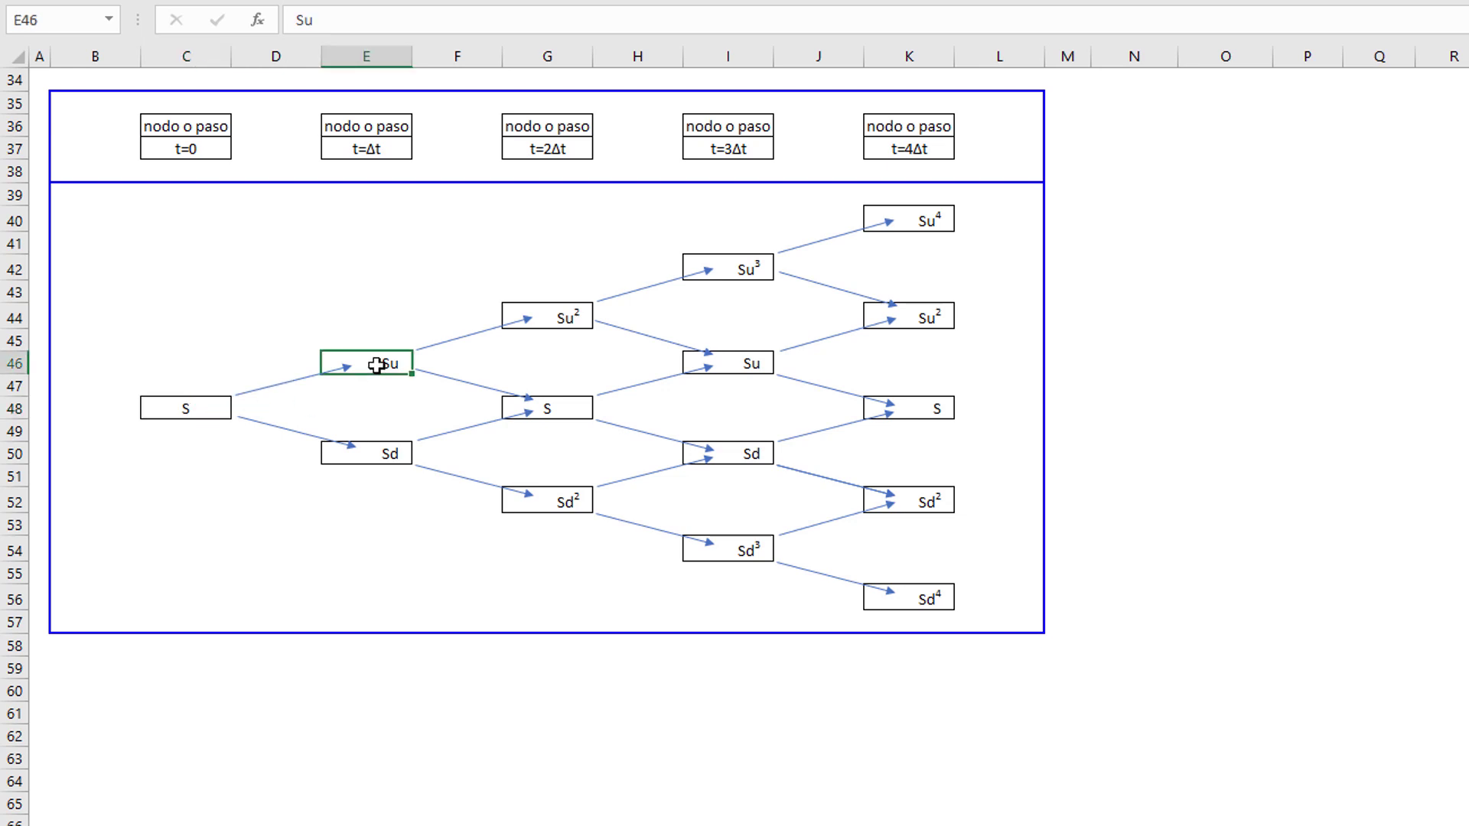
pyautogui.click(378, 456)
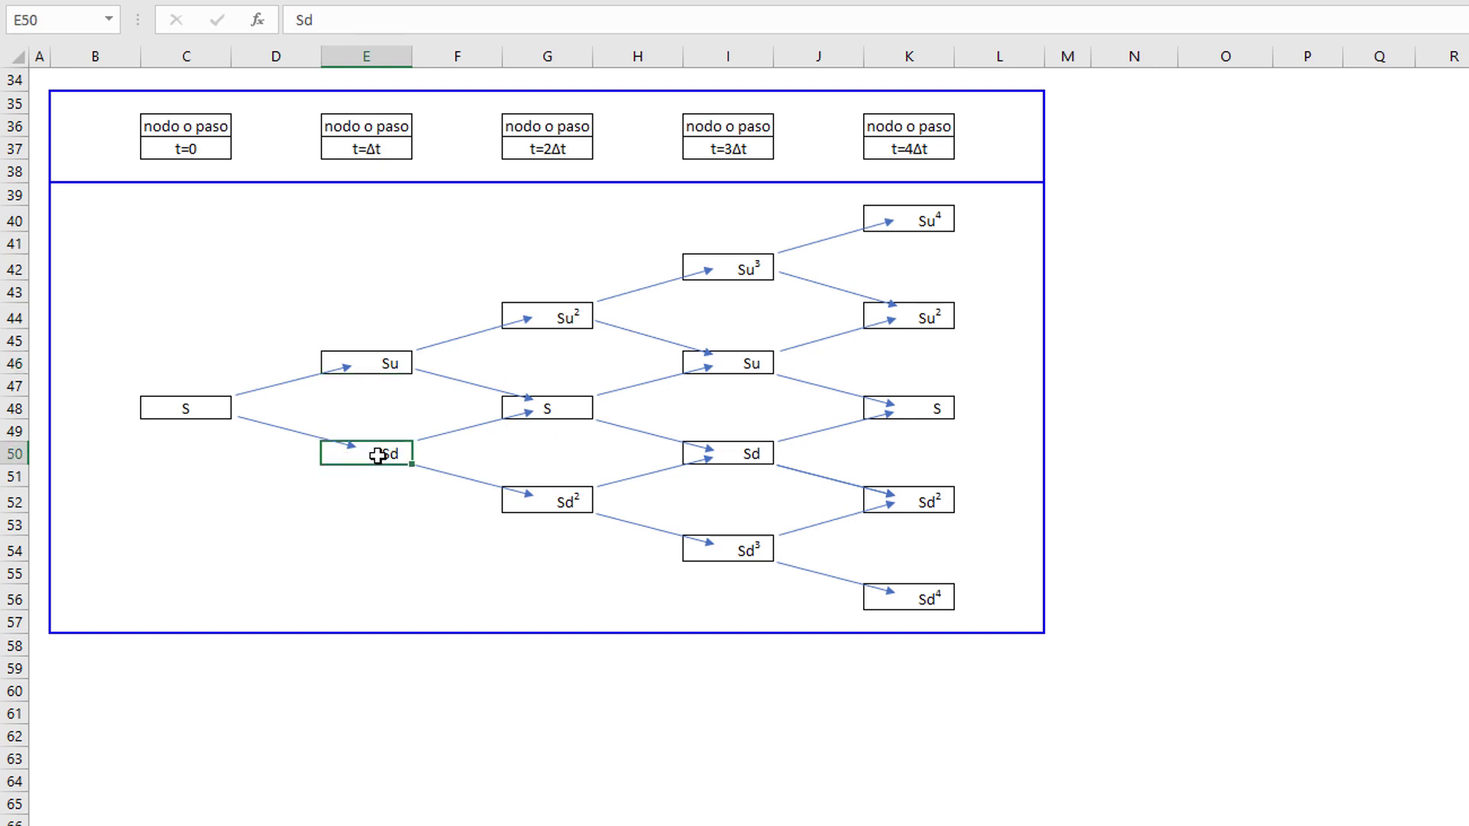
pyautogui.click(384, 363)
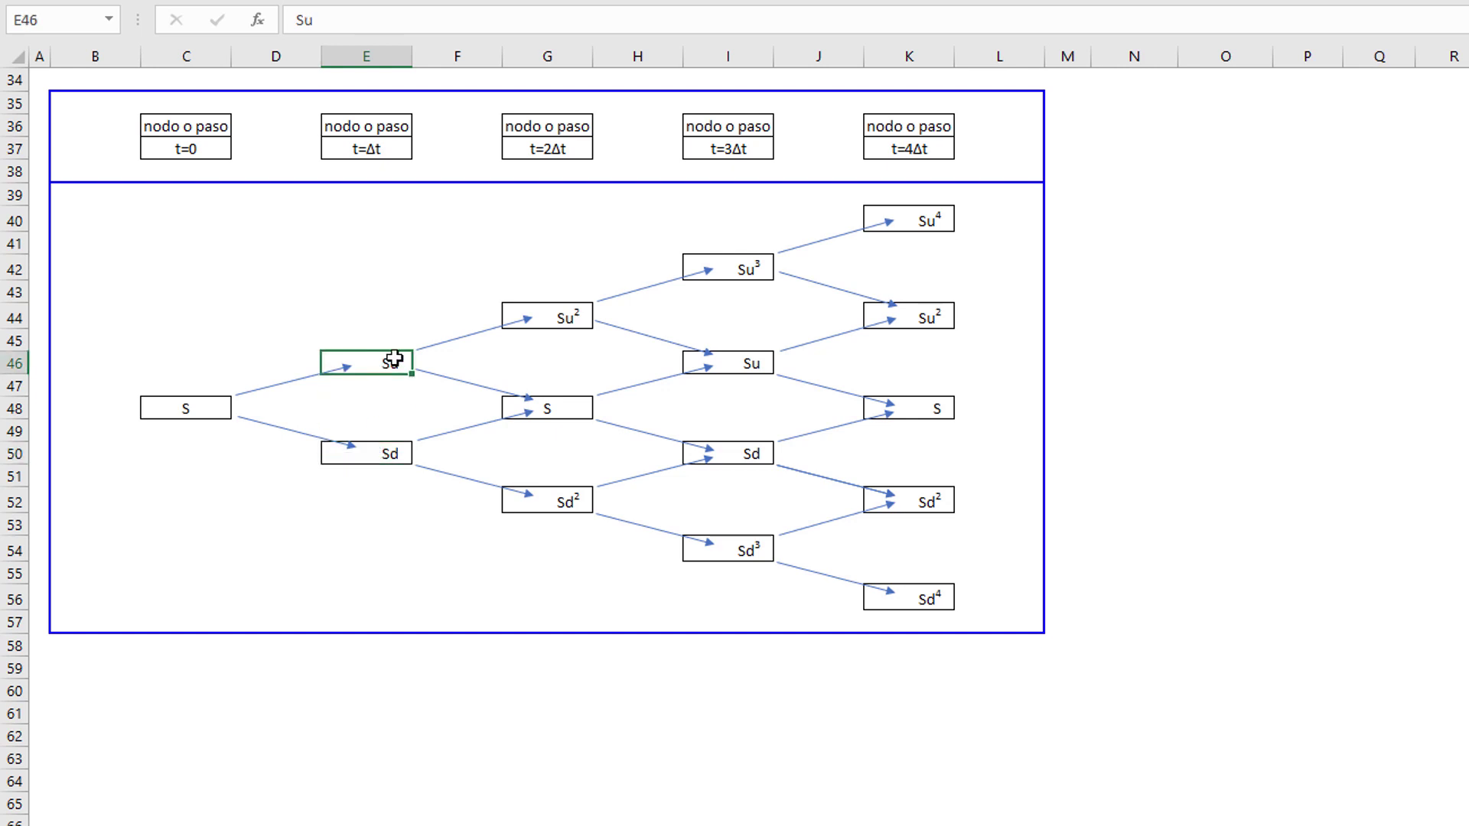
pyautogui.click(555, 319)
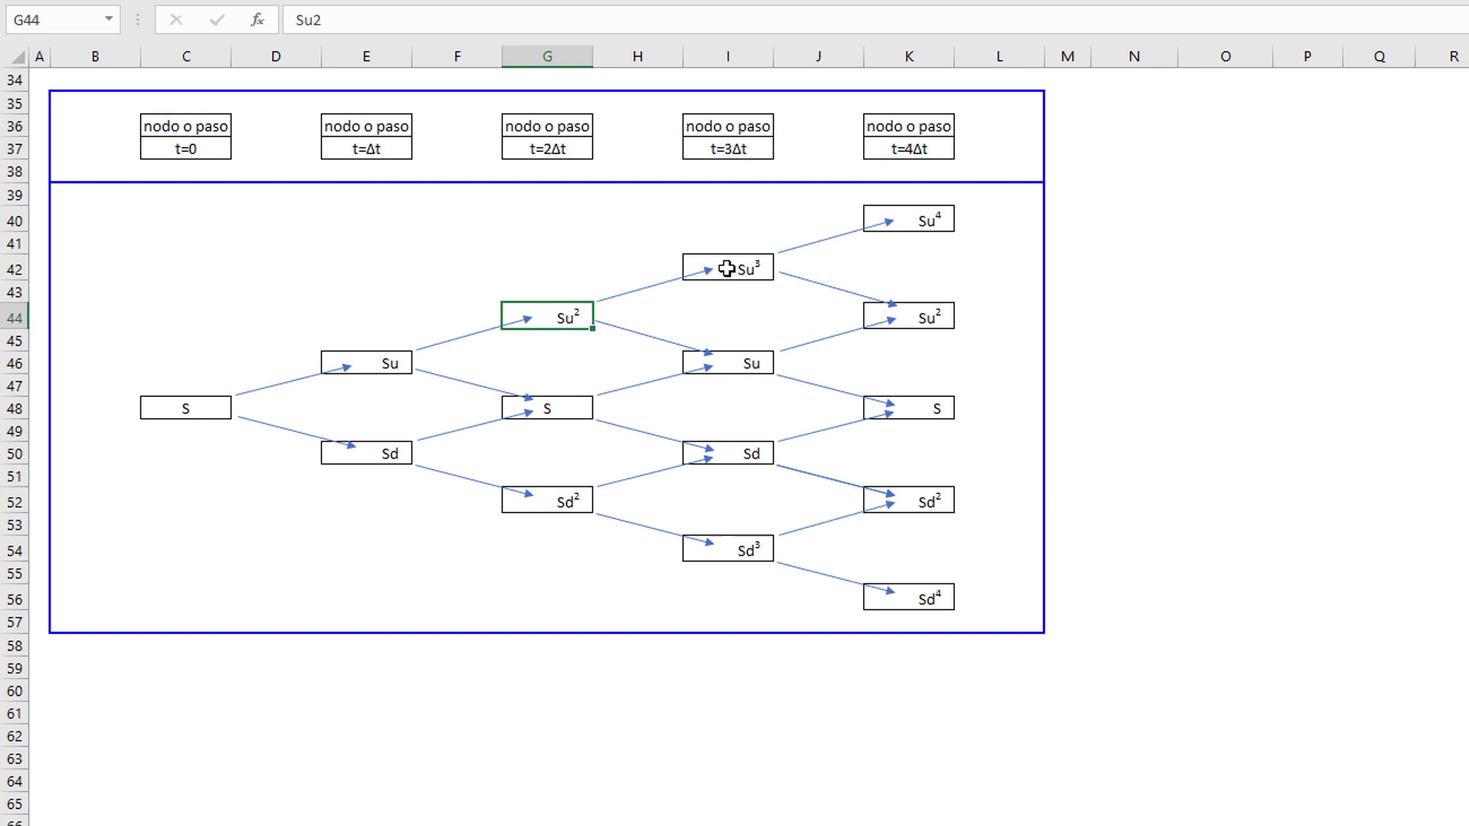
pyautogui.click(722, 277)
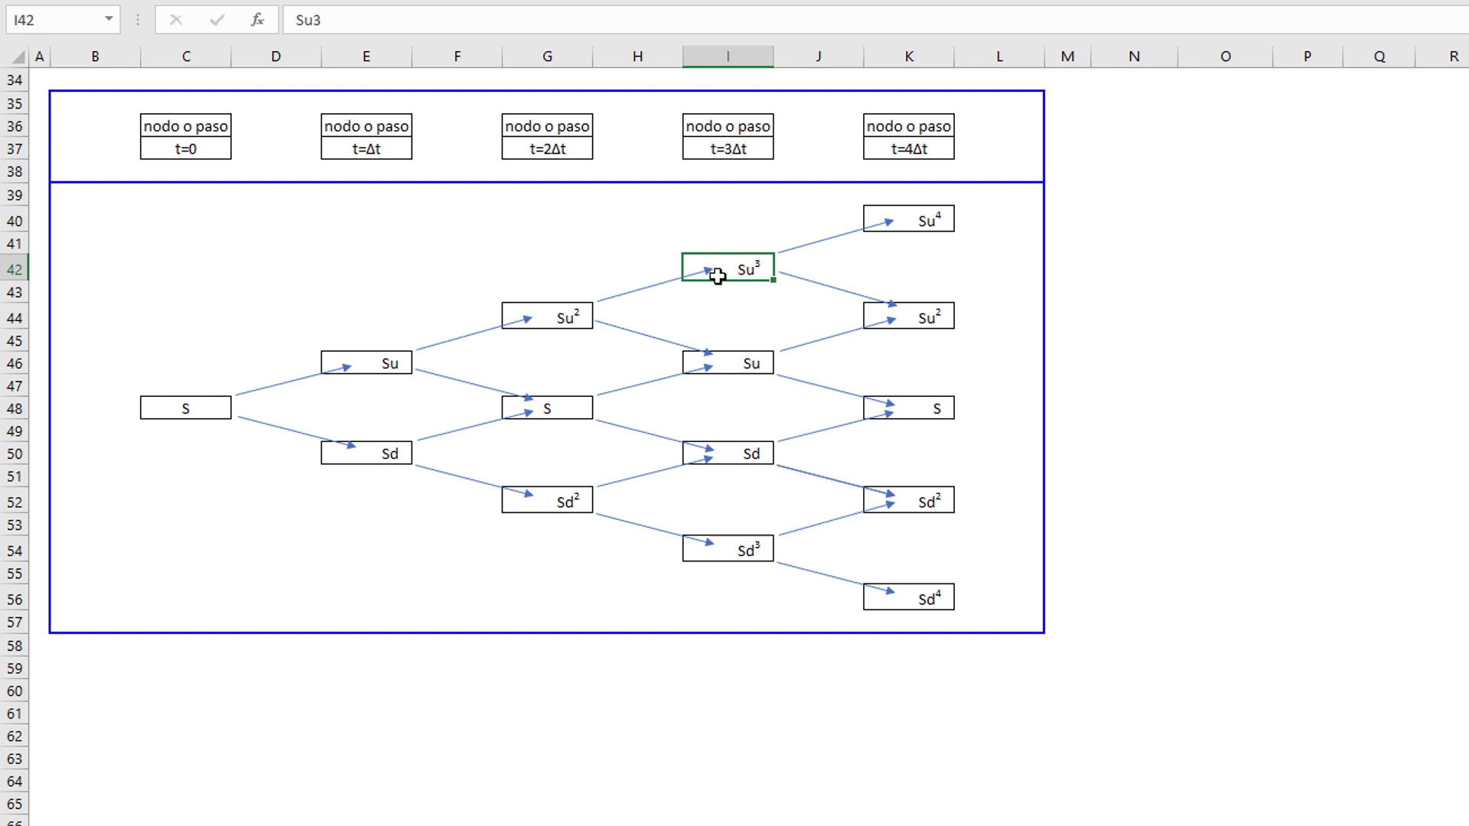
pyautogui.click(926, 222)
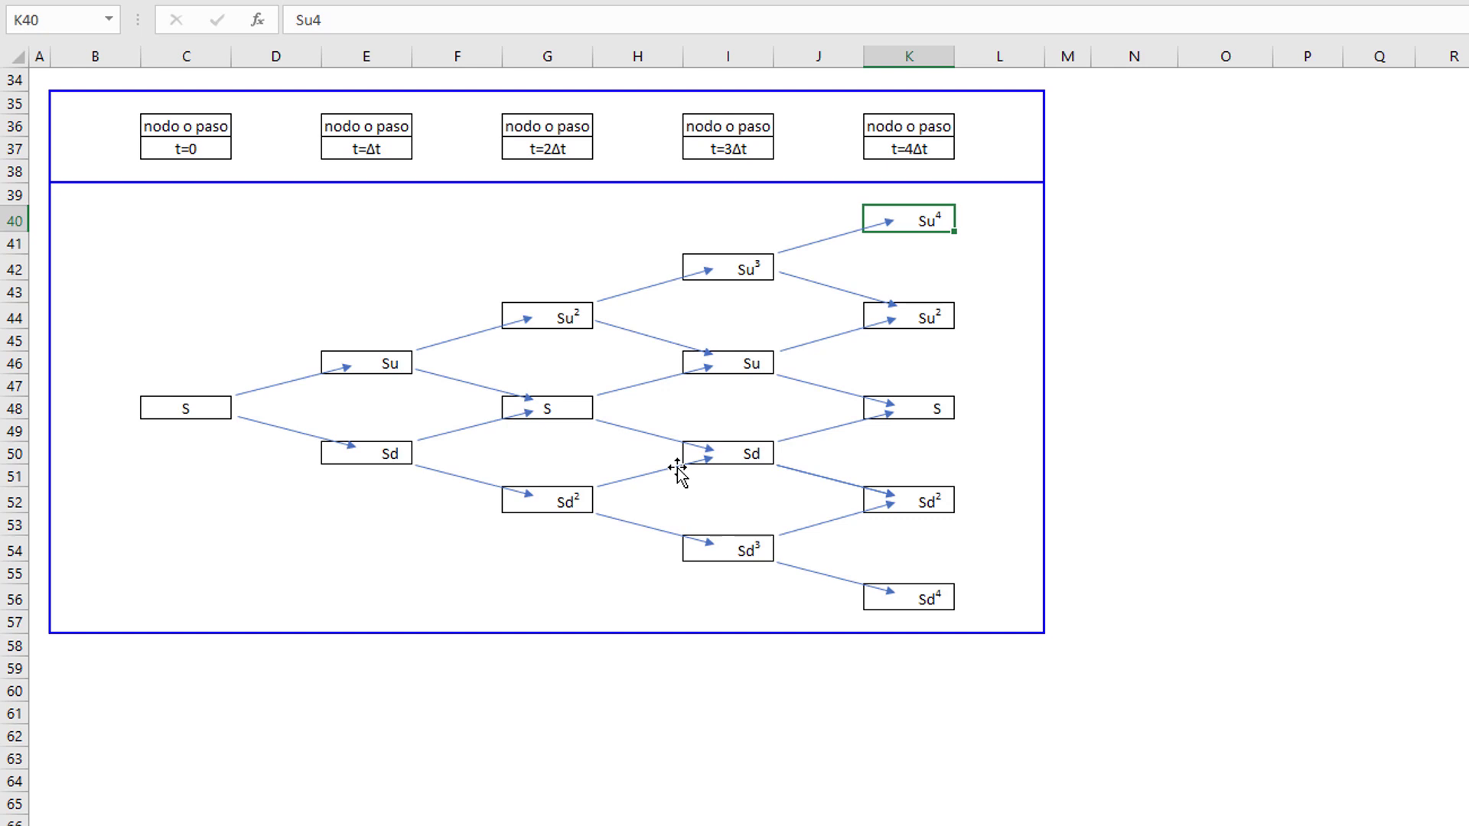
# Trace the up-then-down path in the symbolic tree from C48 through Su in E46 to the middle node G48
pyautogui.click(187, 409)
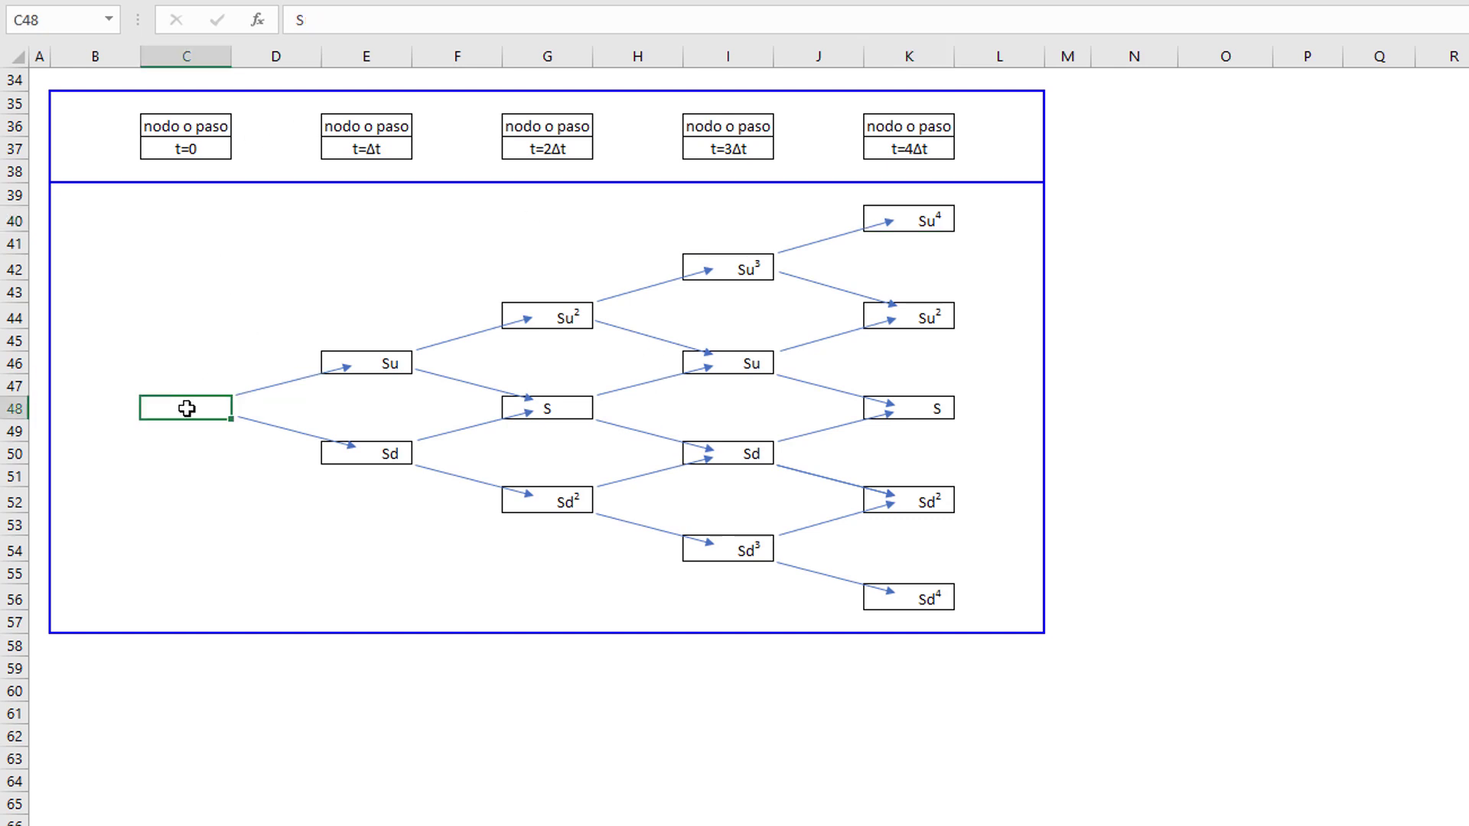
pyautogui.click(389, 365)
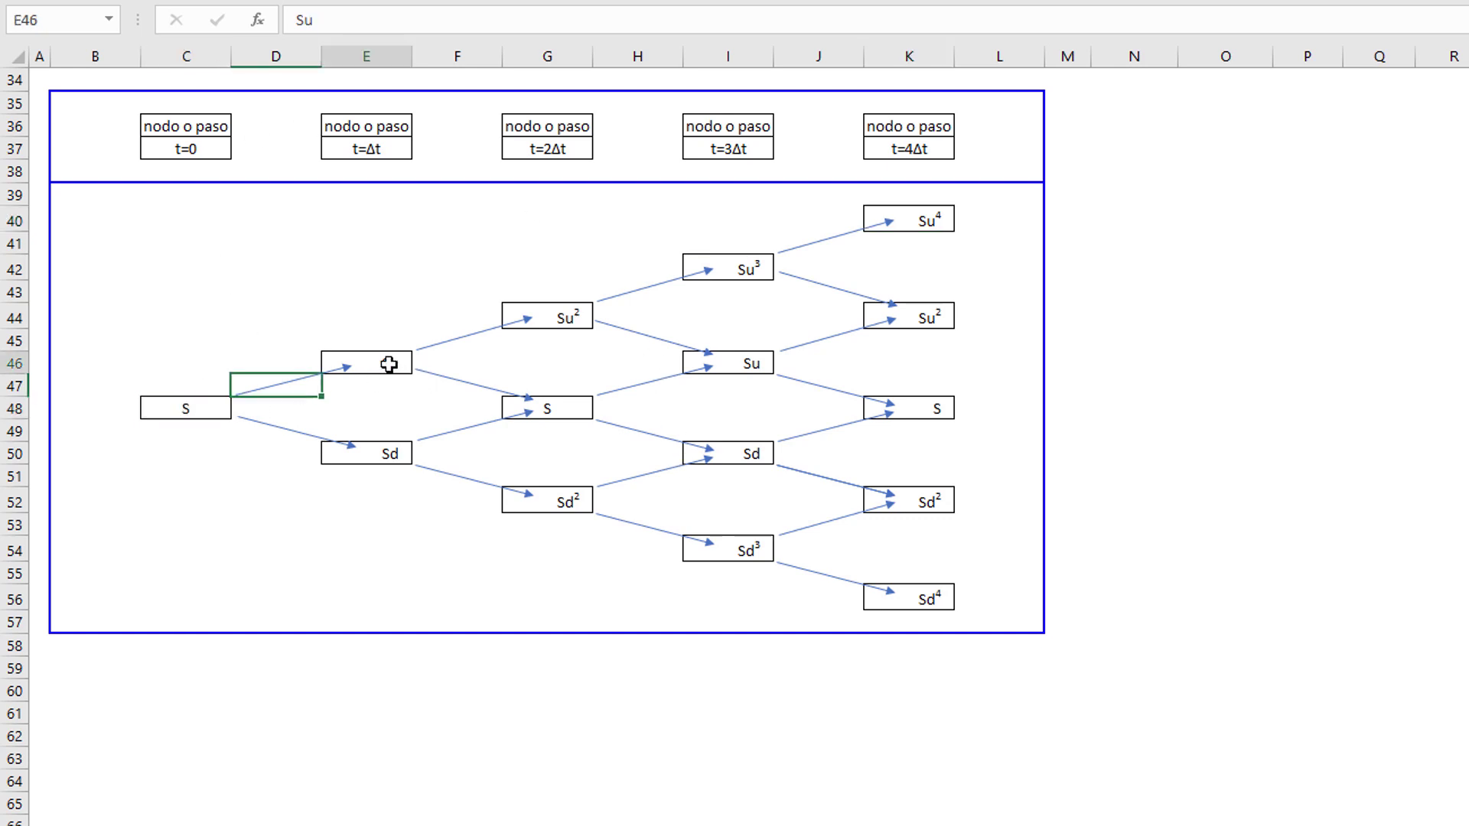
pyautogui.click(560, 407)
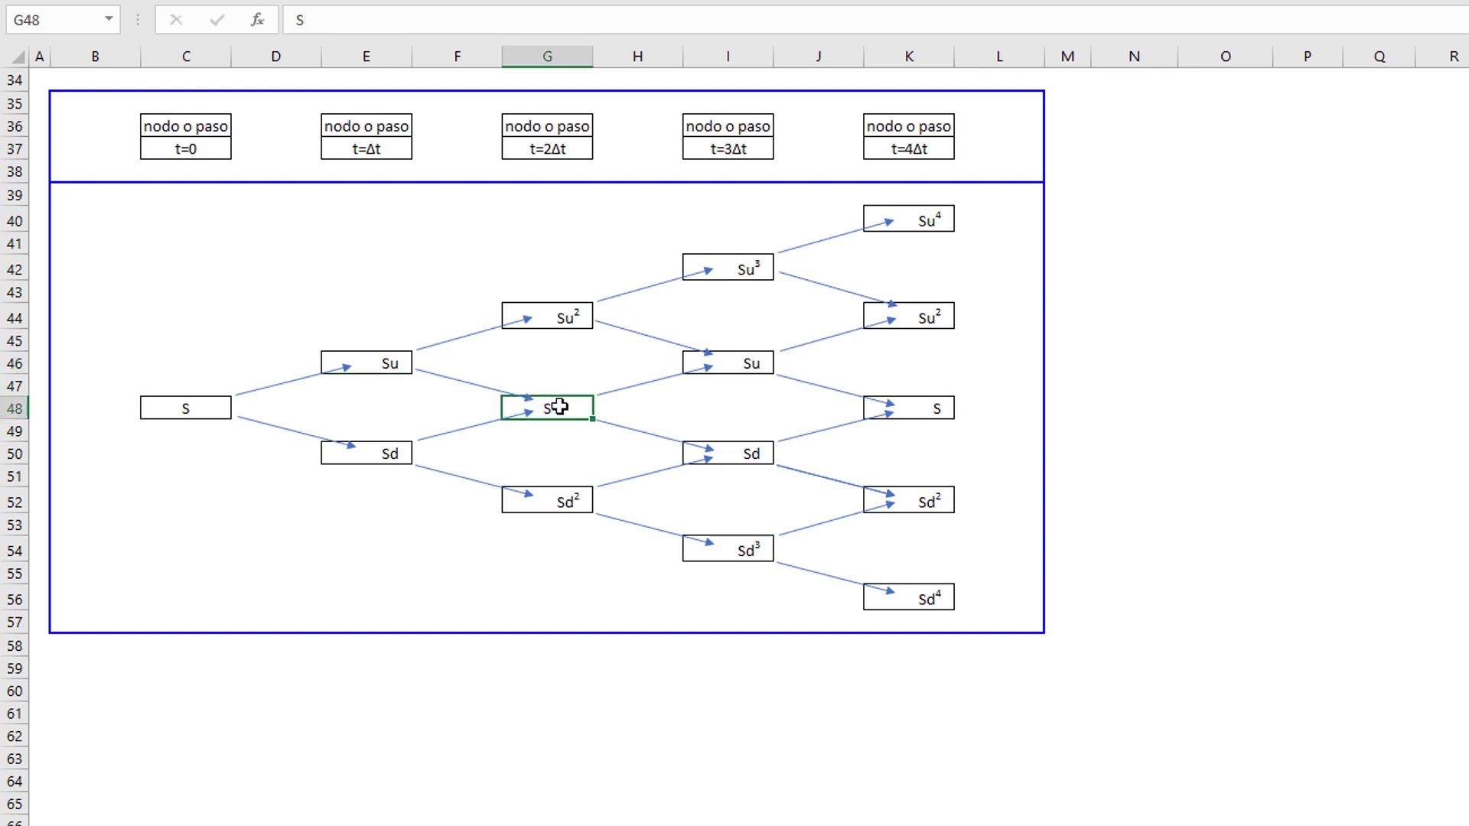
pyautogui.click(393, 363)
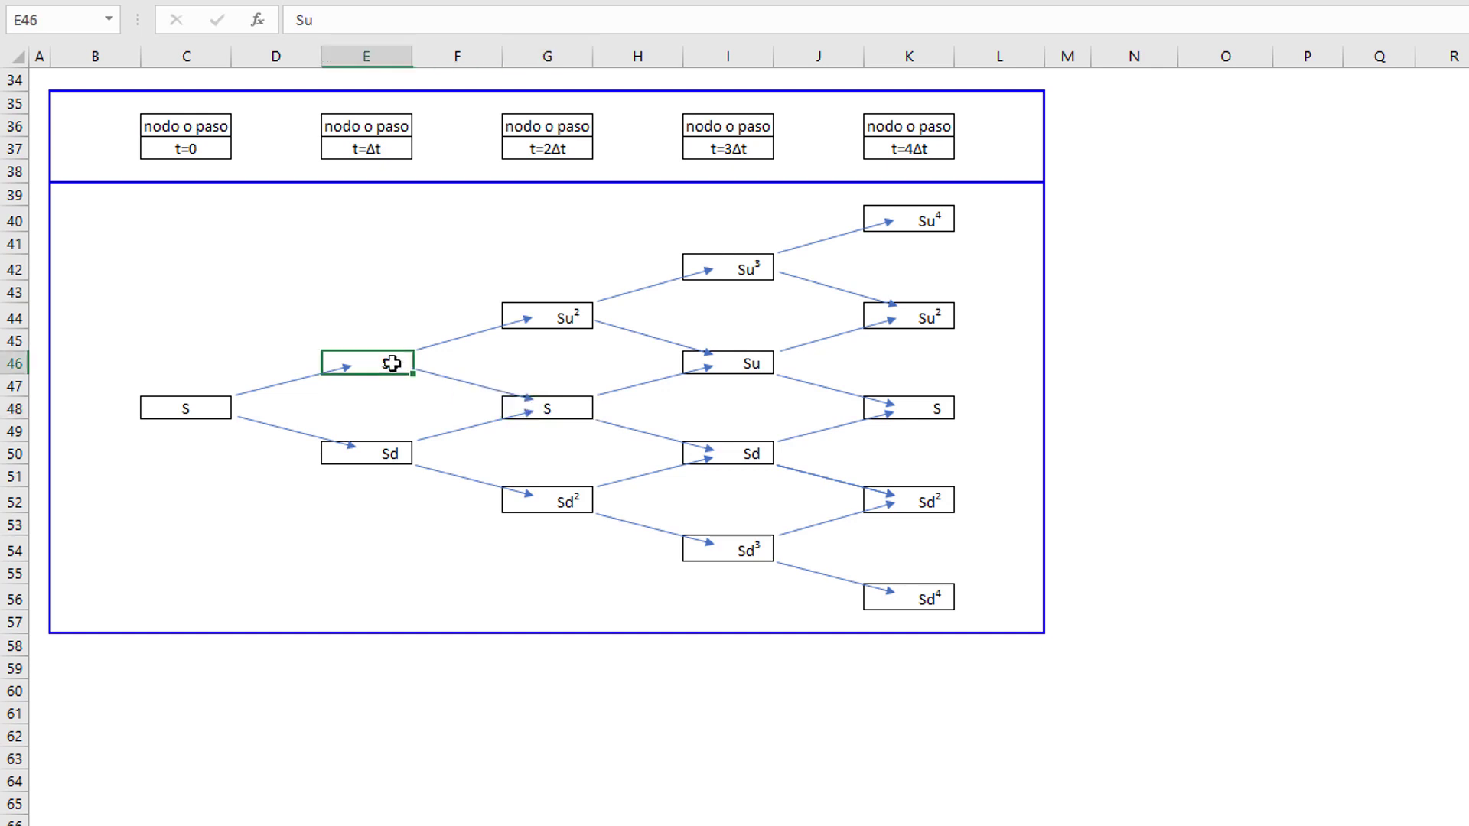
pyautogui.click(555, 409)
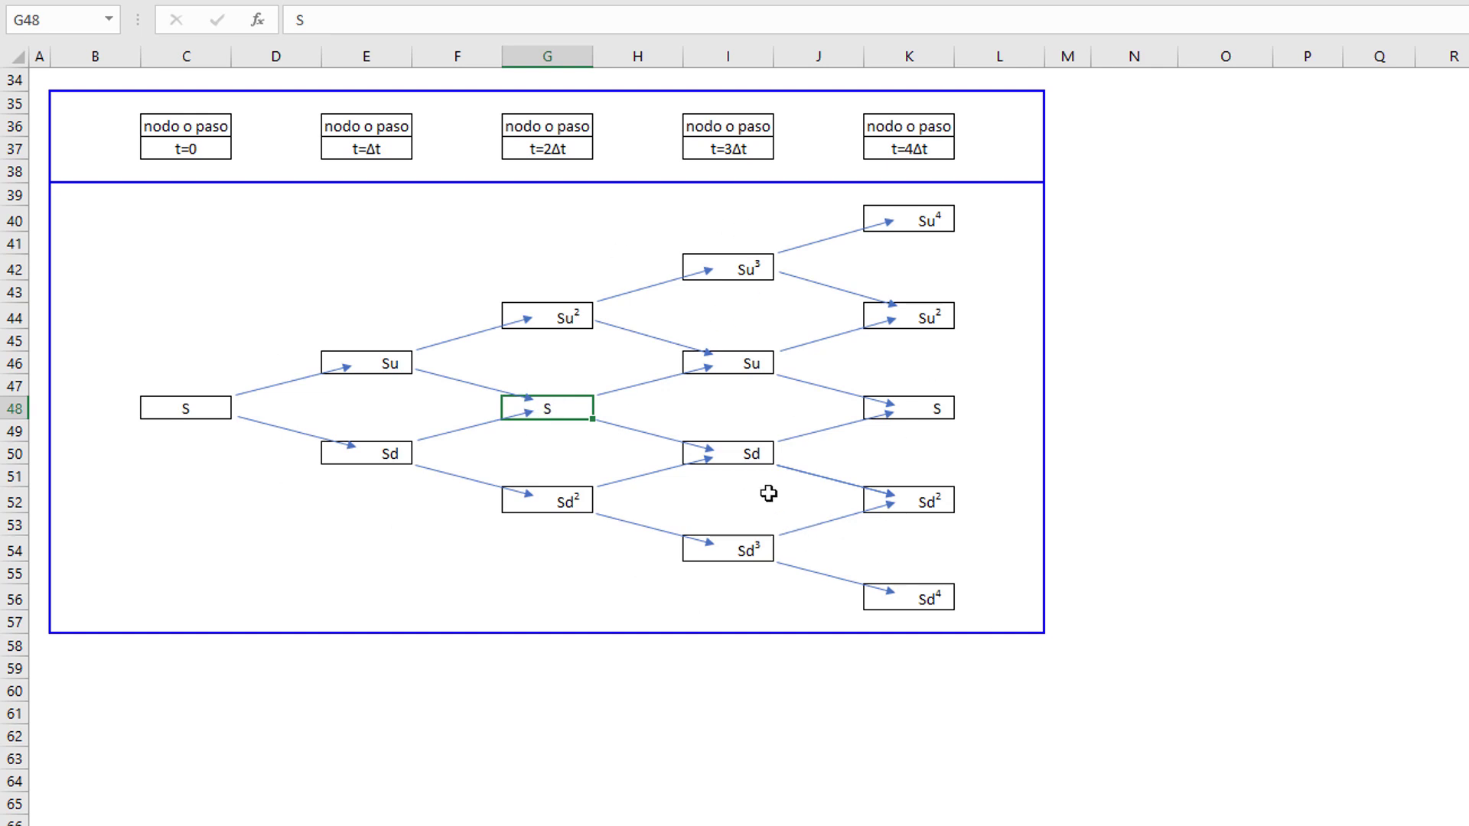
# Begin the formula in the first upper node E22 with +C24, referencing the tree's starting node
pyautogui.scroll(11, 588, 449)
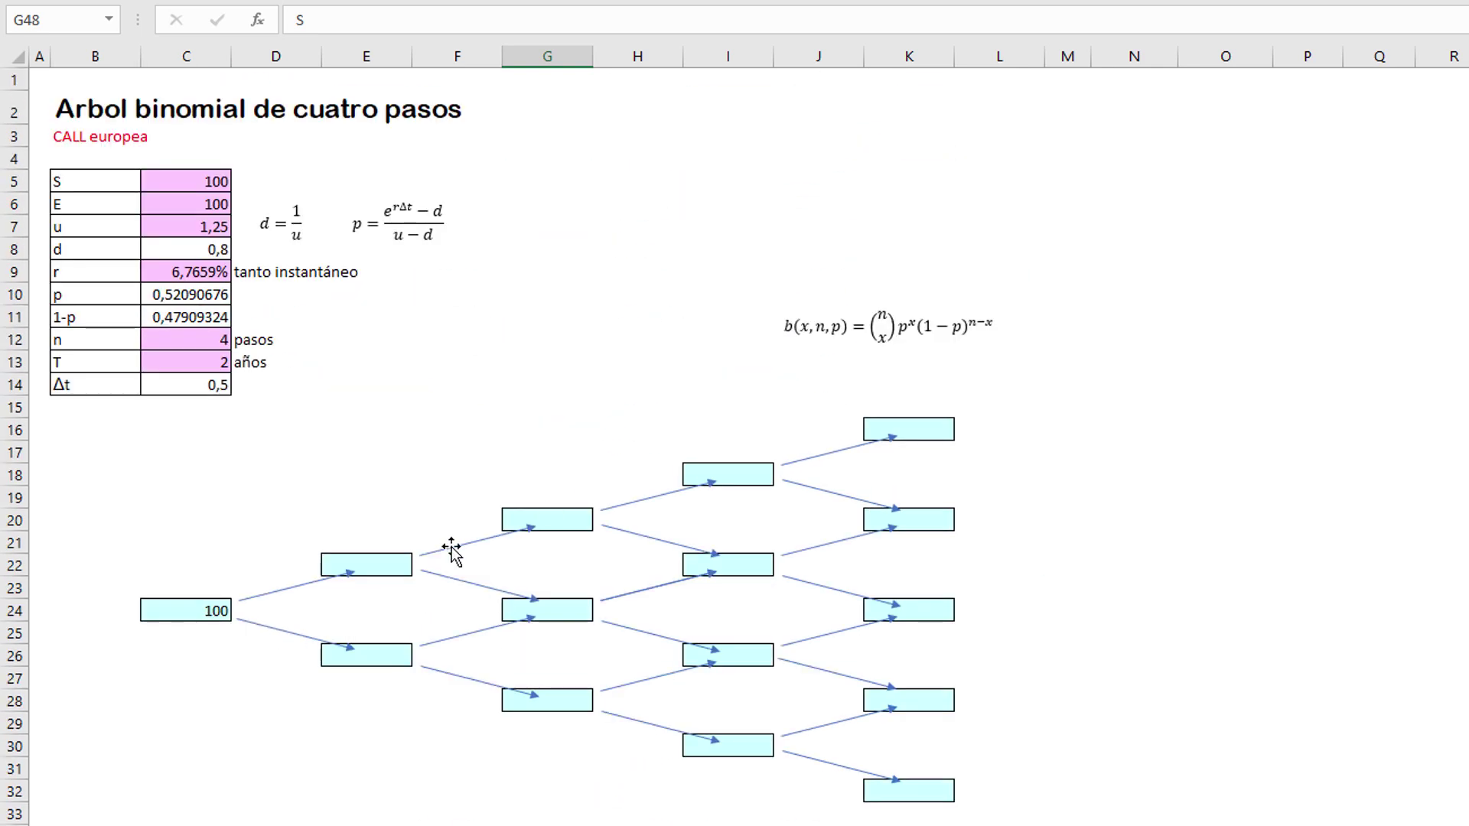
pyautogui.click(383, 563)
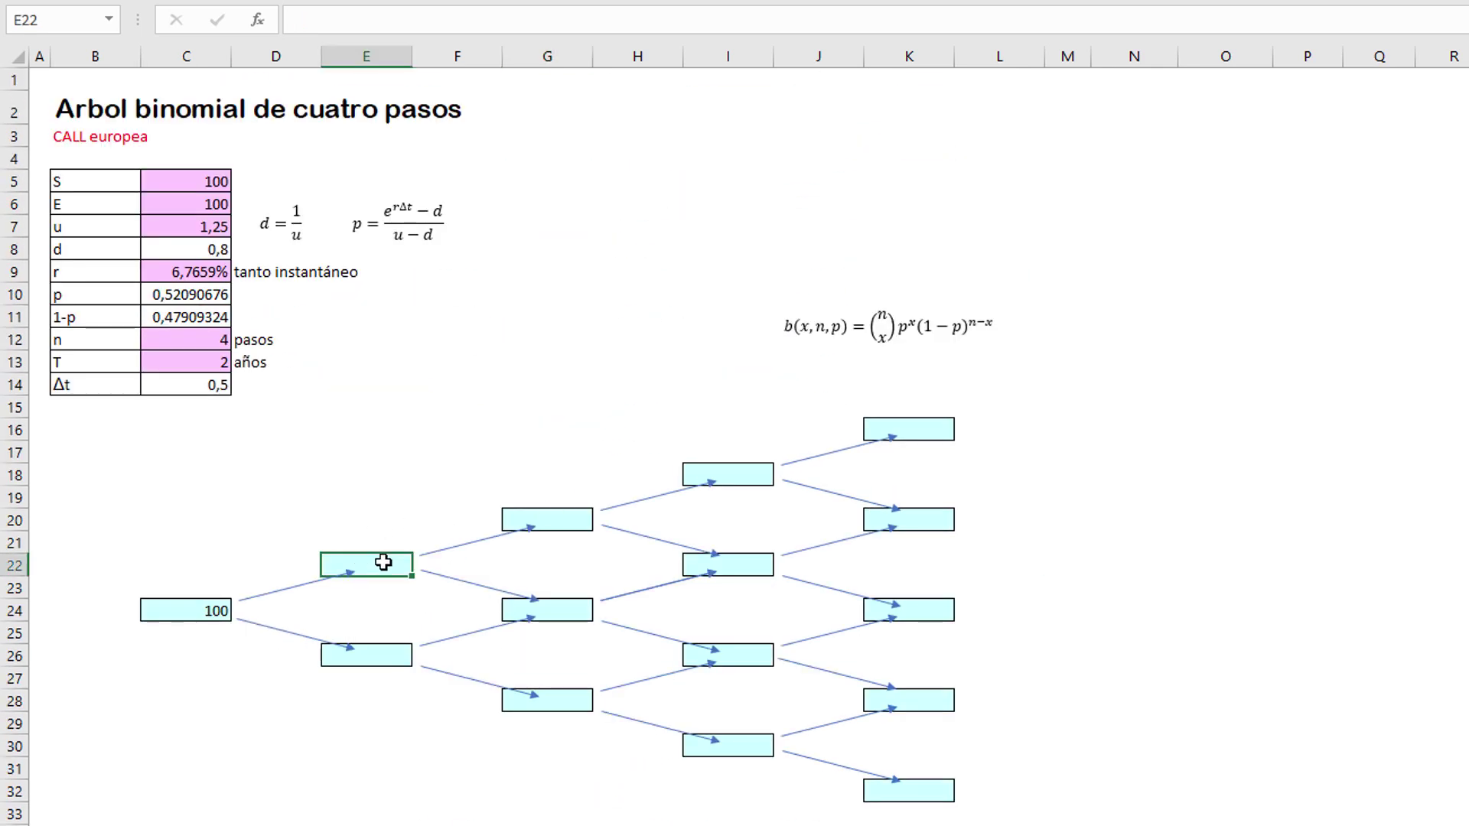
pyautogui.write('+')
pyautogui.click(197, 610)
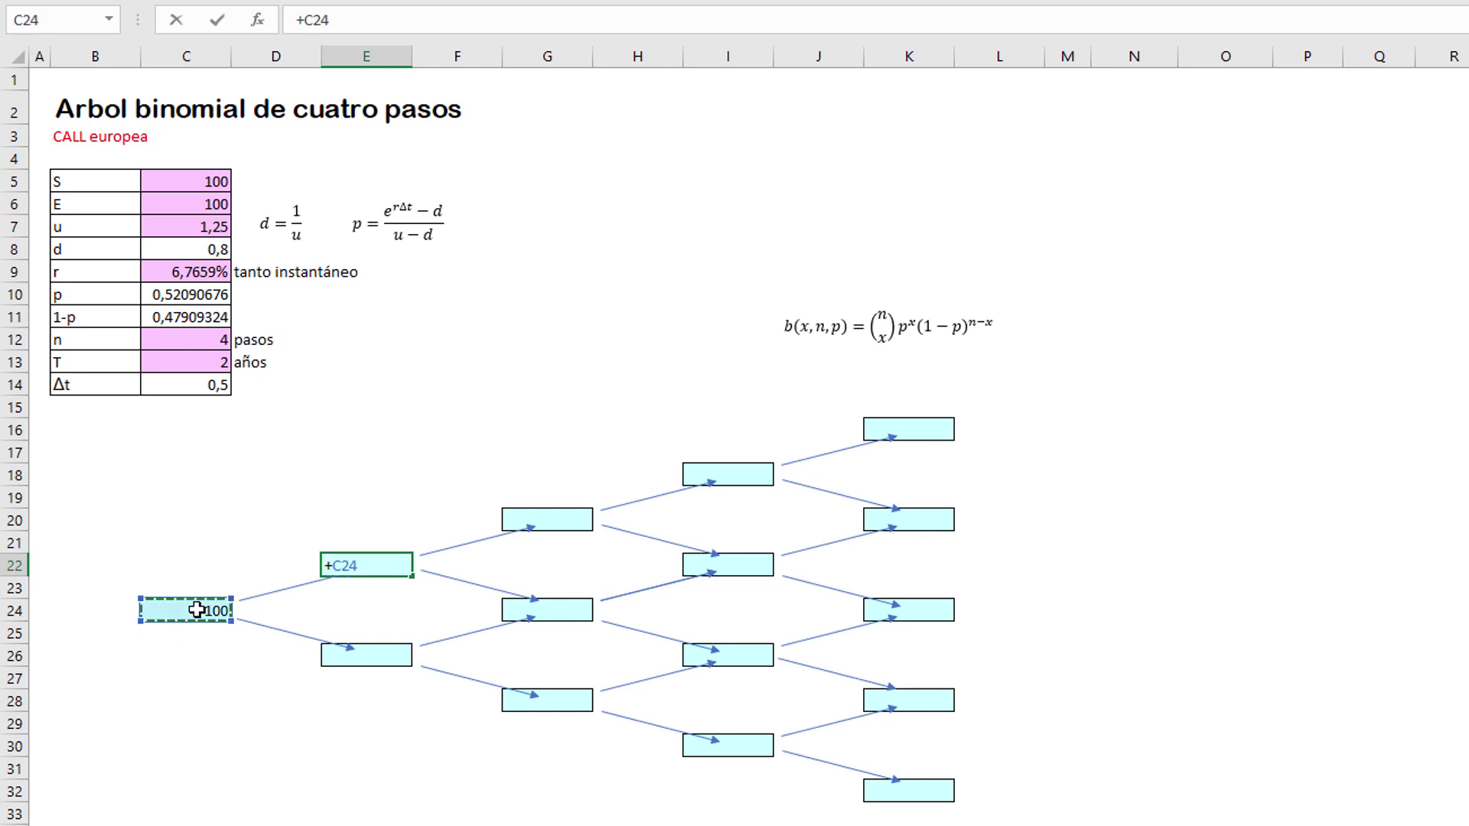
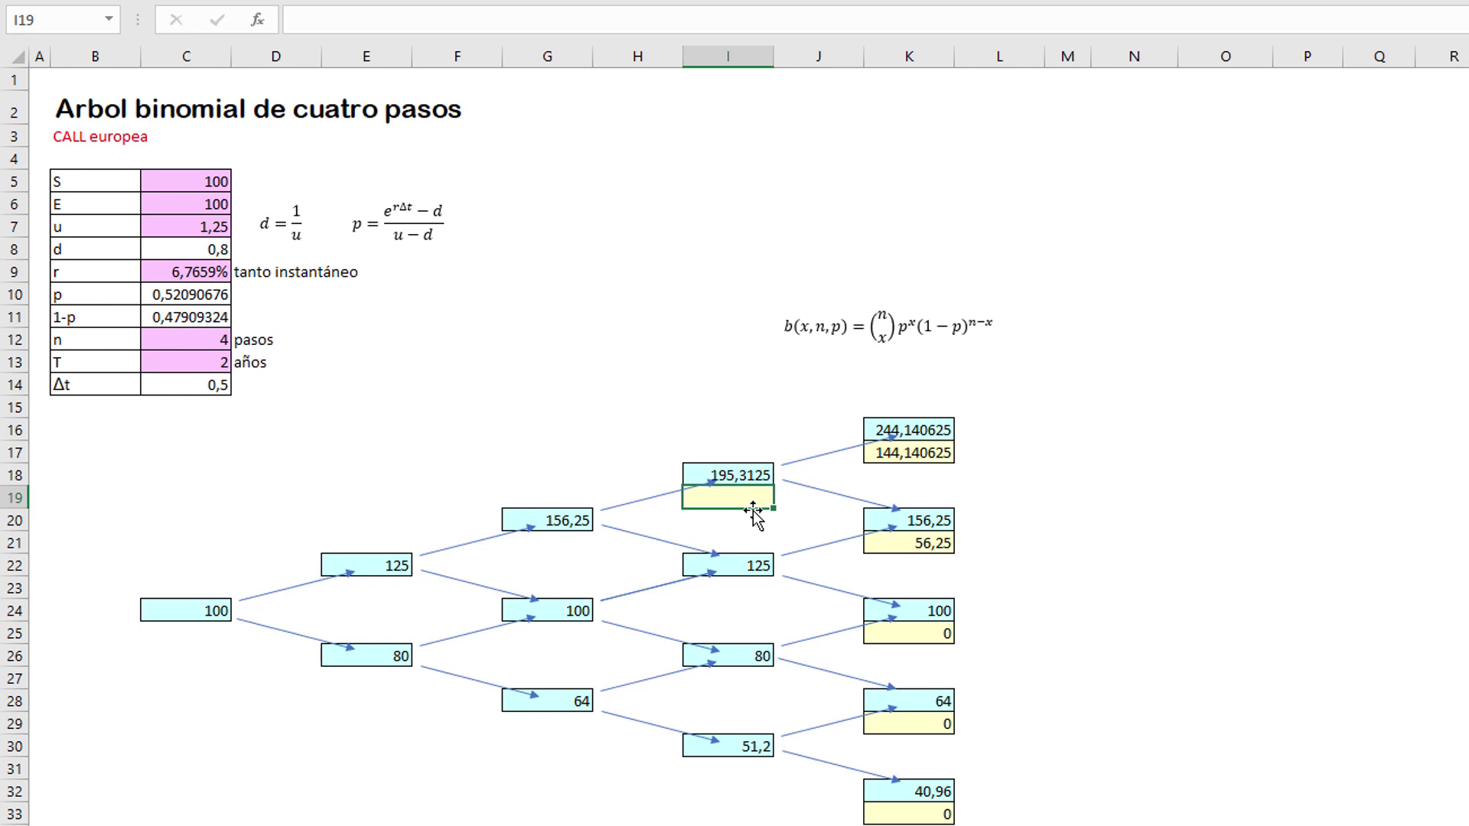
# Begin the option value formula in I19 with the expected payoff +(K17*$C$10+K21*$C$11)*, using absolute references for both probabilities
pyautogui.write('+(')
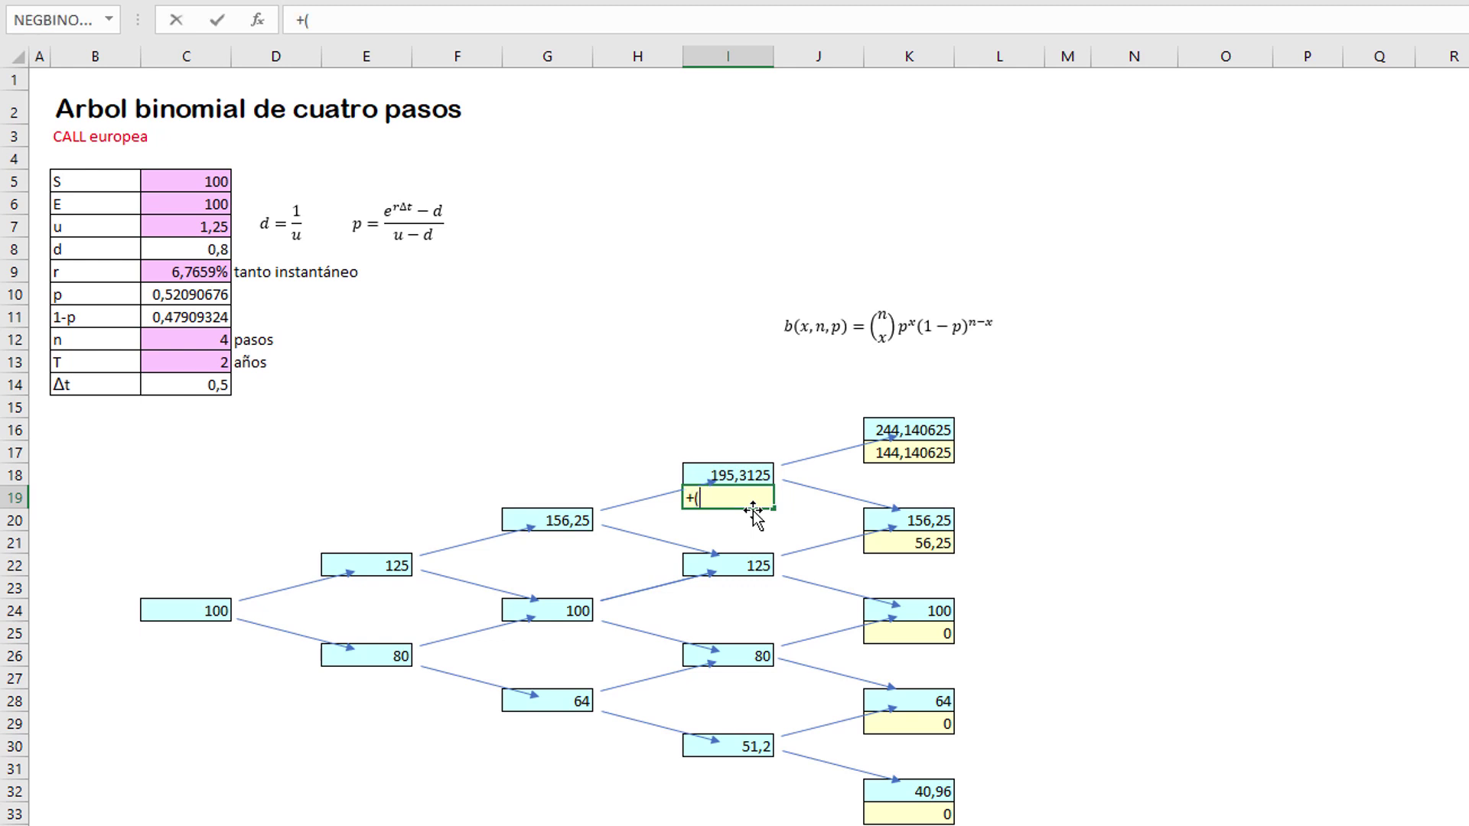
pyautogui.click(926, 453)
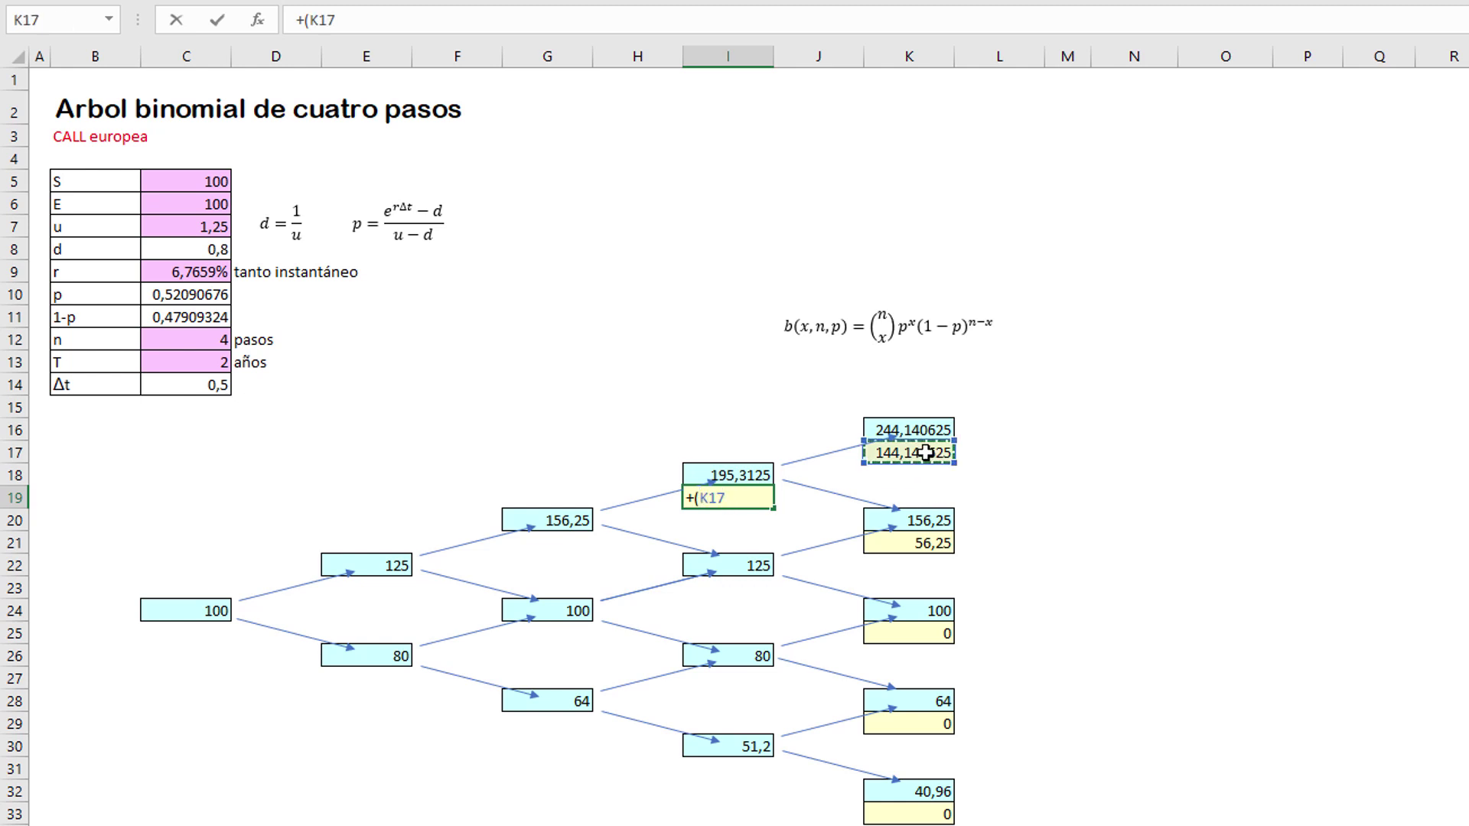
pyautogui.write('*')
pyautogui.click(199, 294)
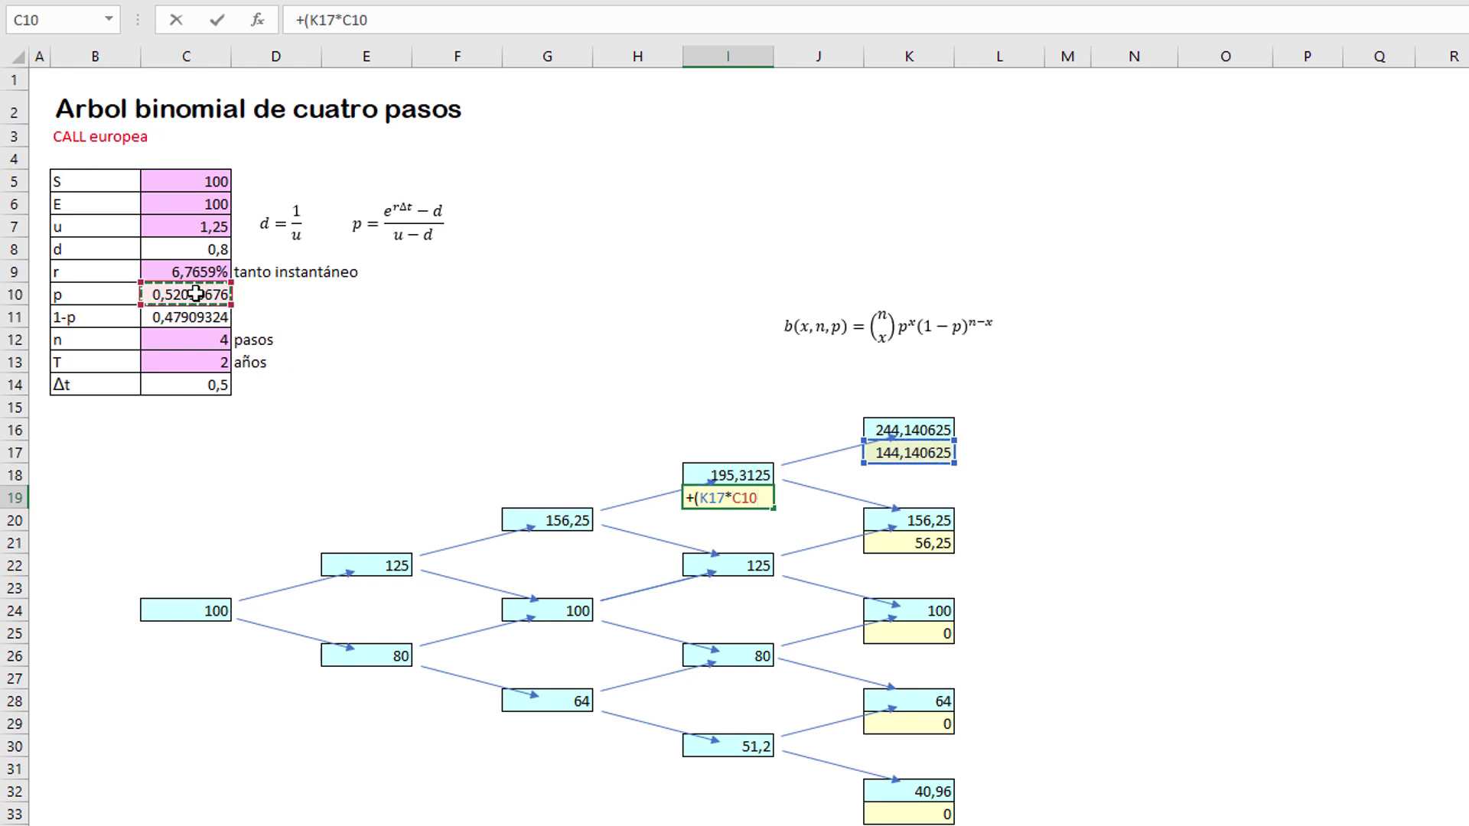
pyautogui.press('F4')
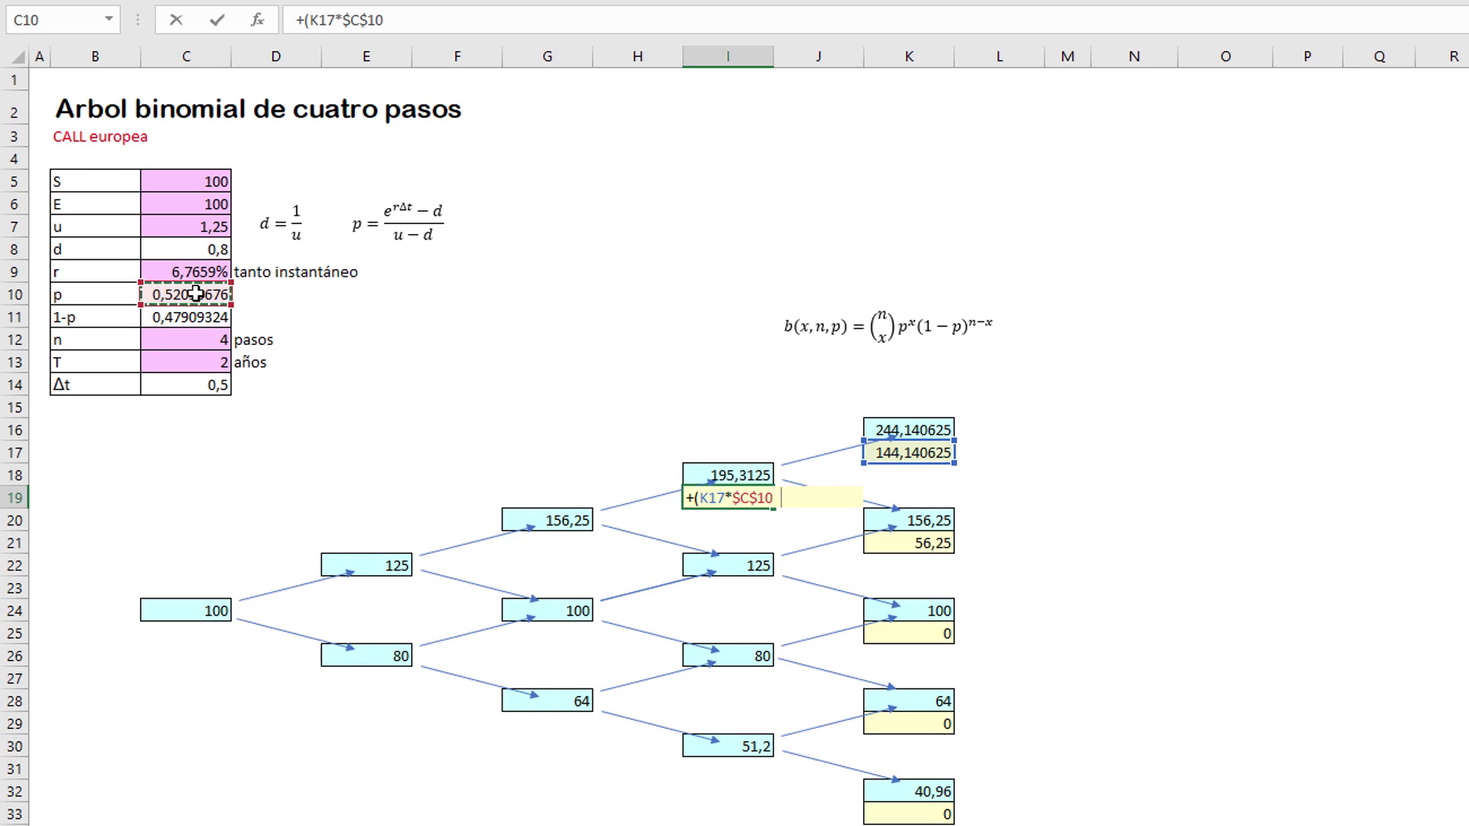
pyautogui.write('+')
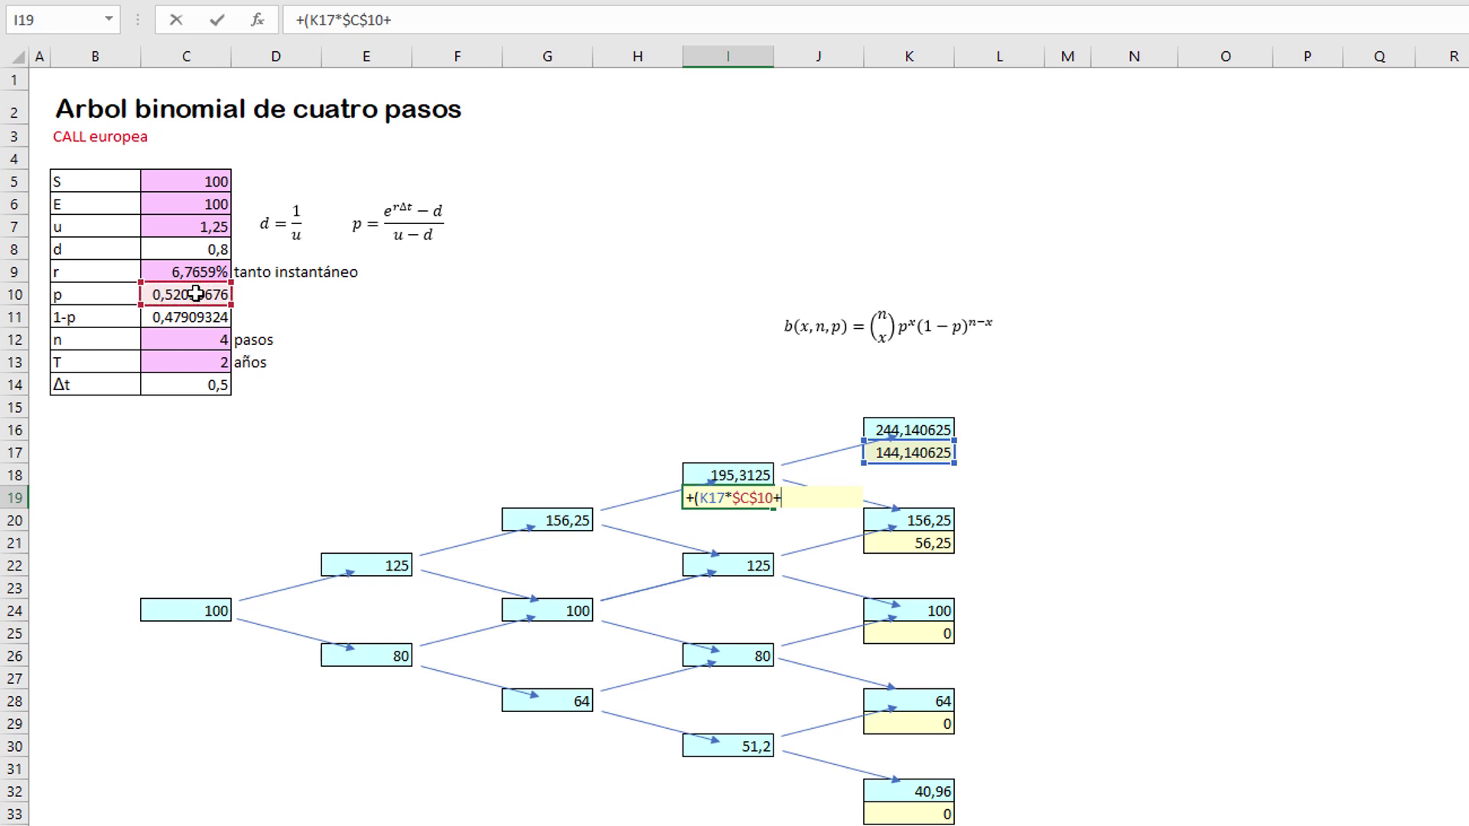
pyautogui.click(927, 544)
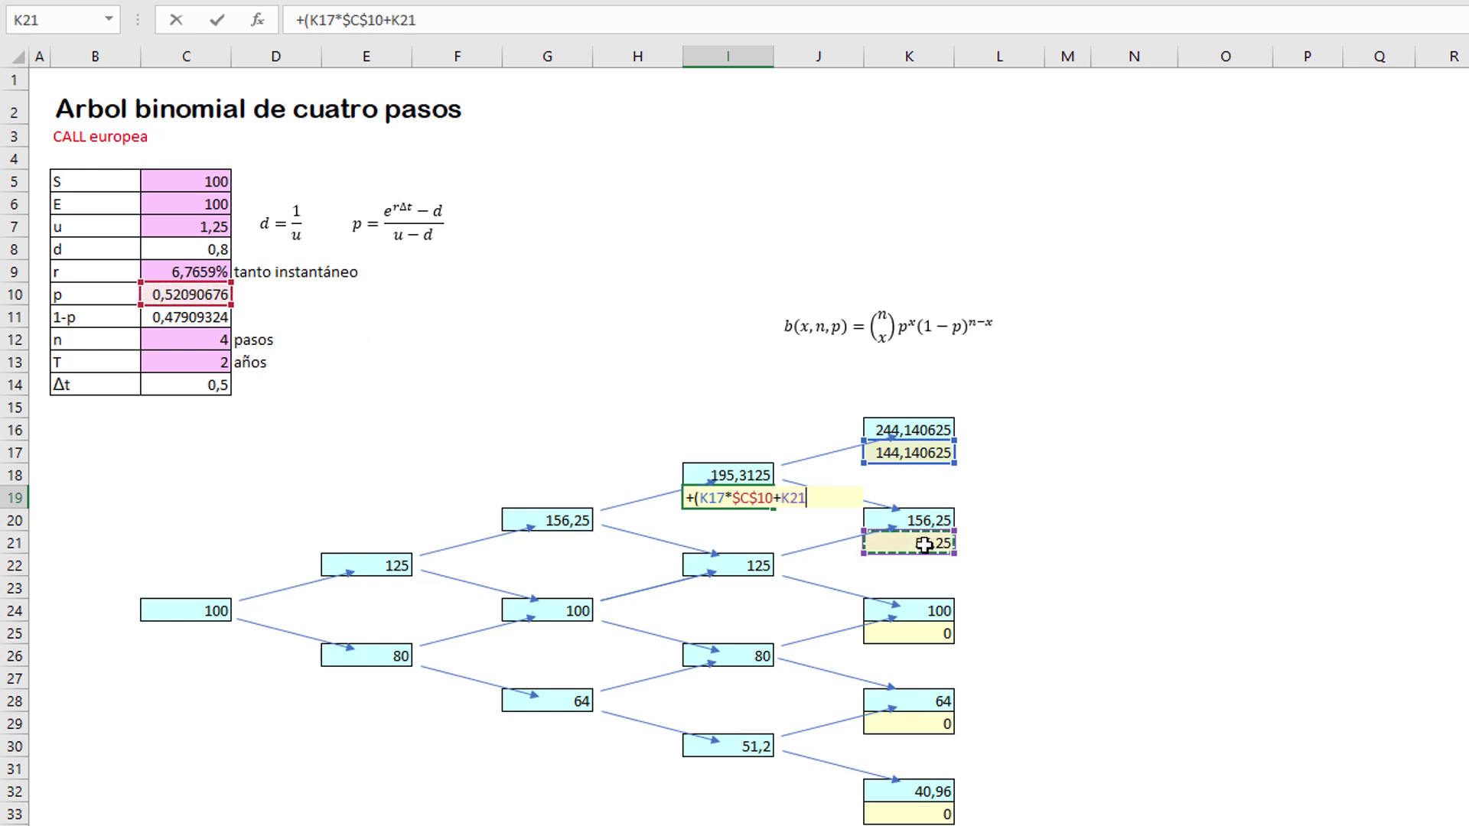
pyautogui.write('*')
pyautogui.click(197, 314)
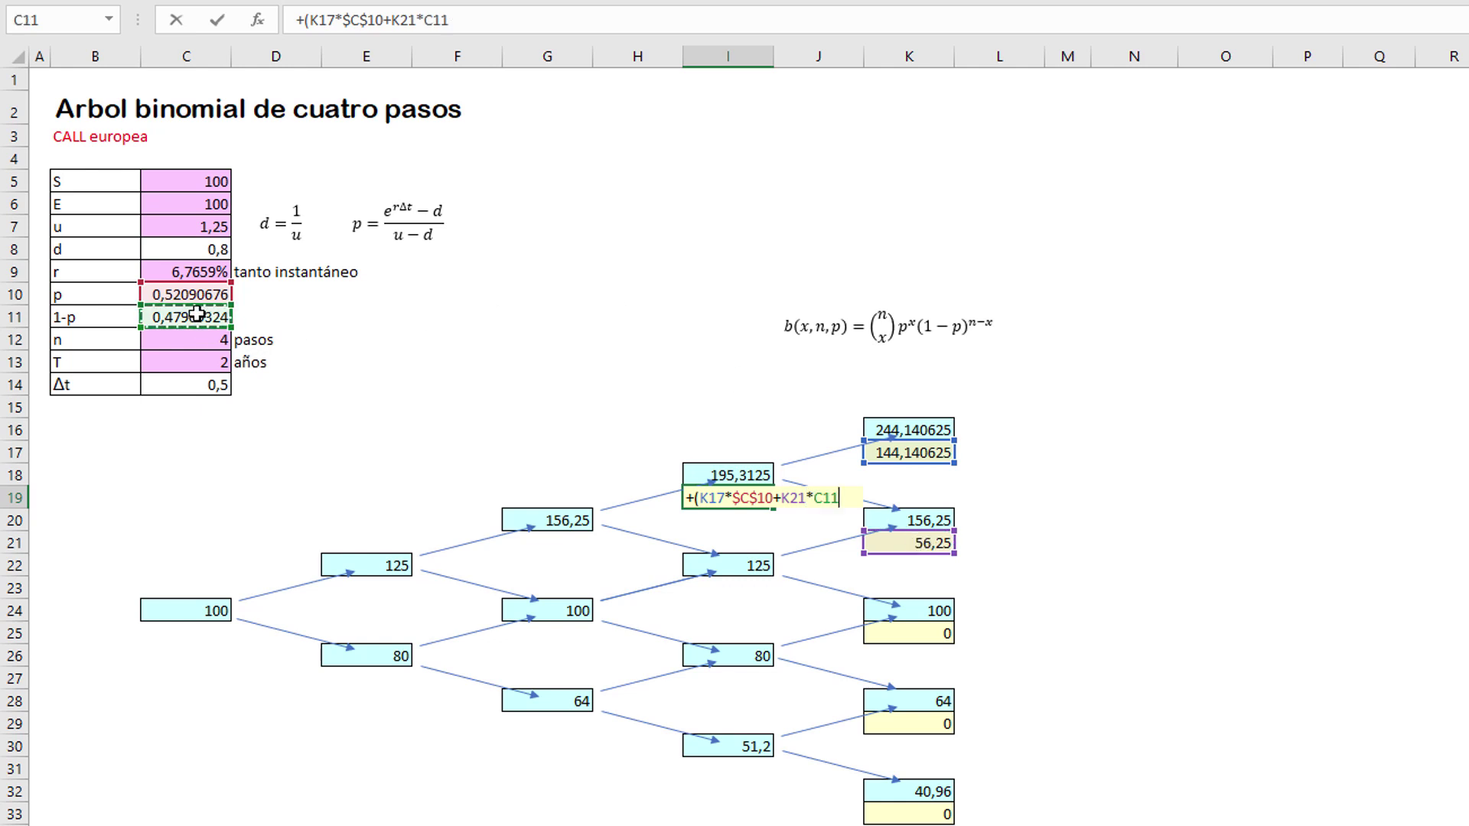
pyautogui.press('F4')
pyautogui.write(')*')
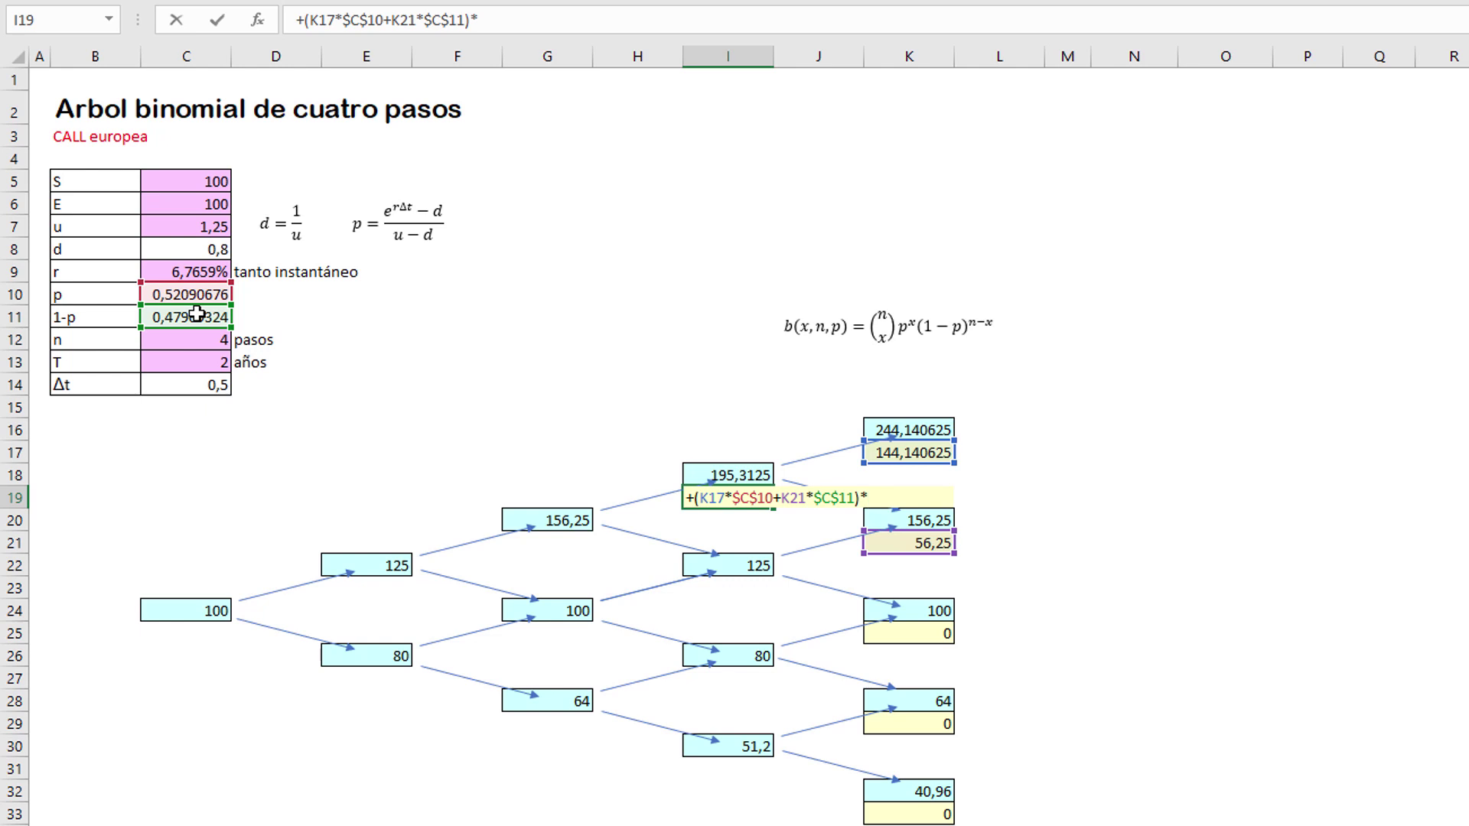
# Complete the I19 formula with the one-step discount factor EXP(-$C$9*$C$14), using absolute references for r and Δt
pyautogui.write('exp')
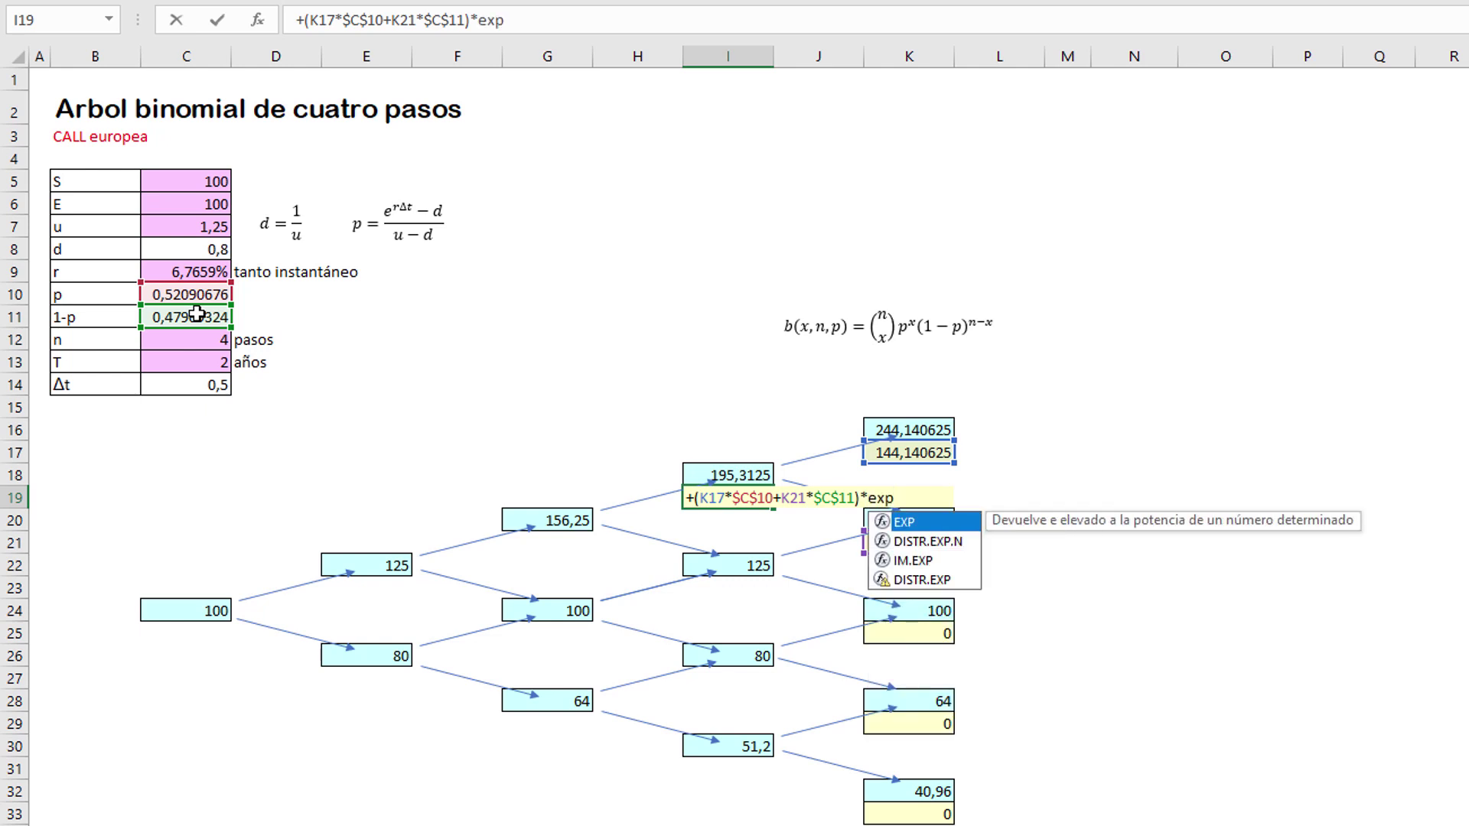
pyautogui.write('(-')
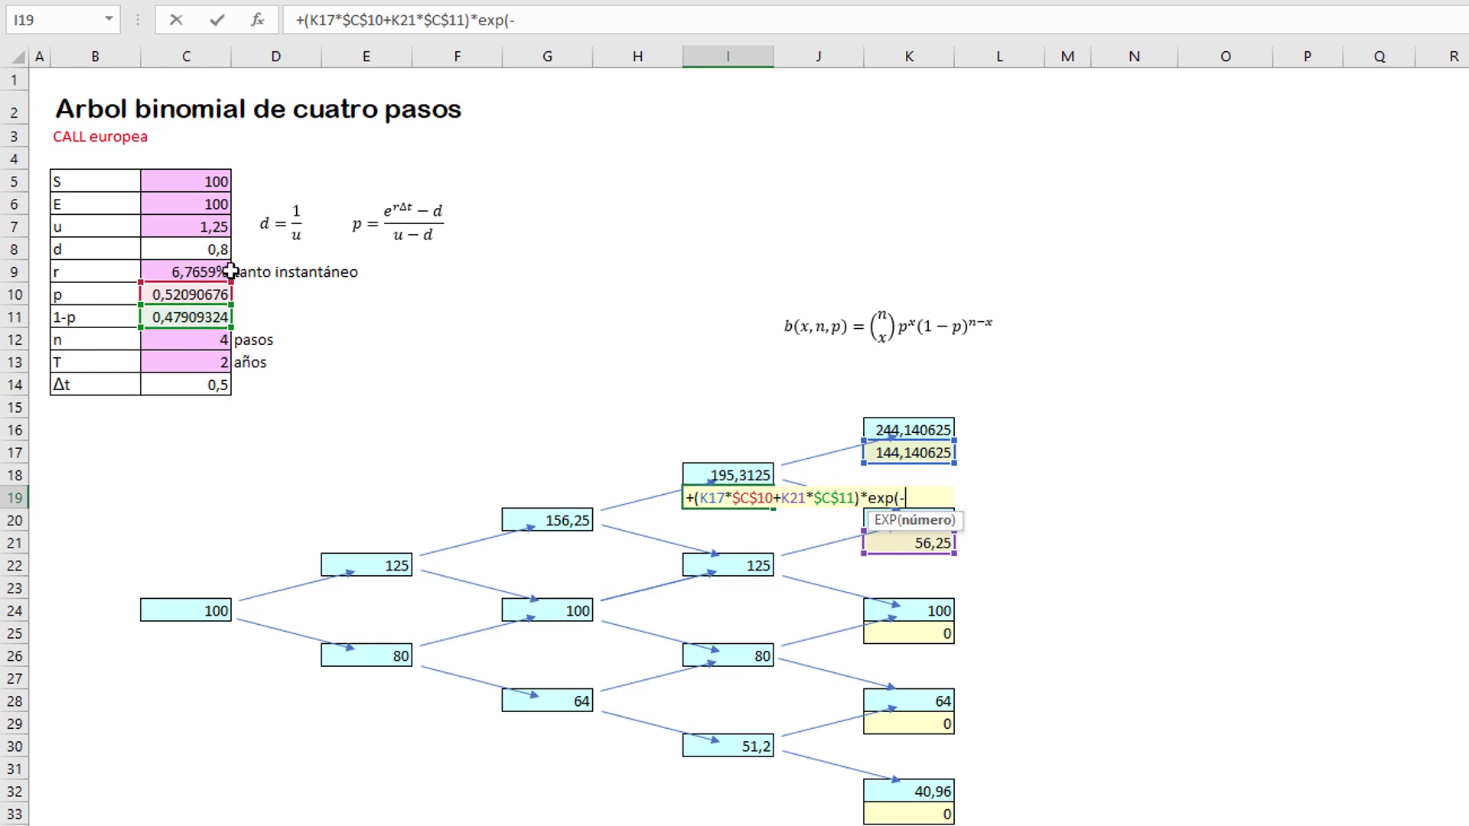
pyautogui.click(196, 271)
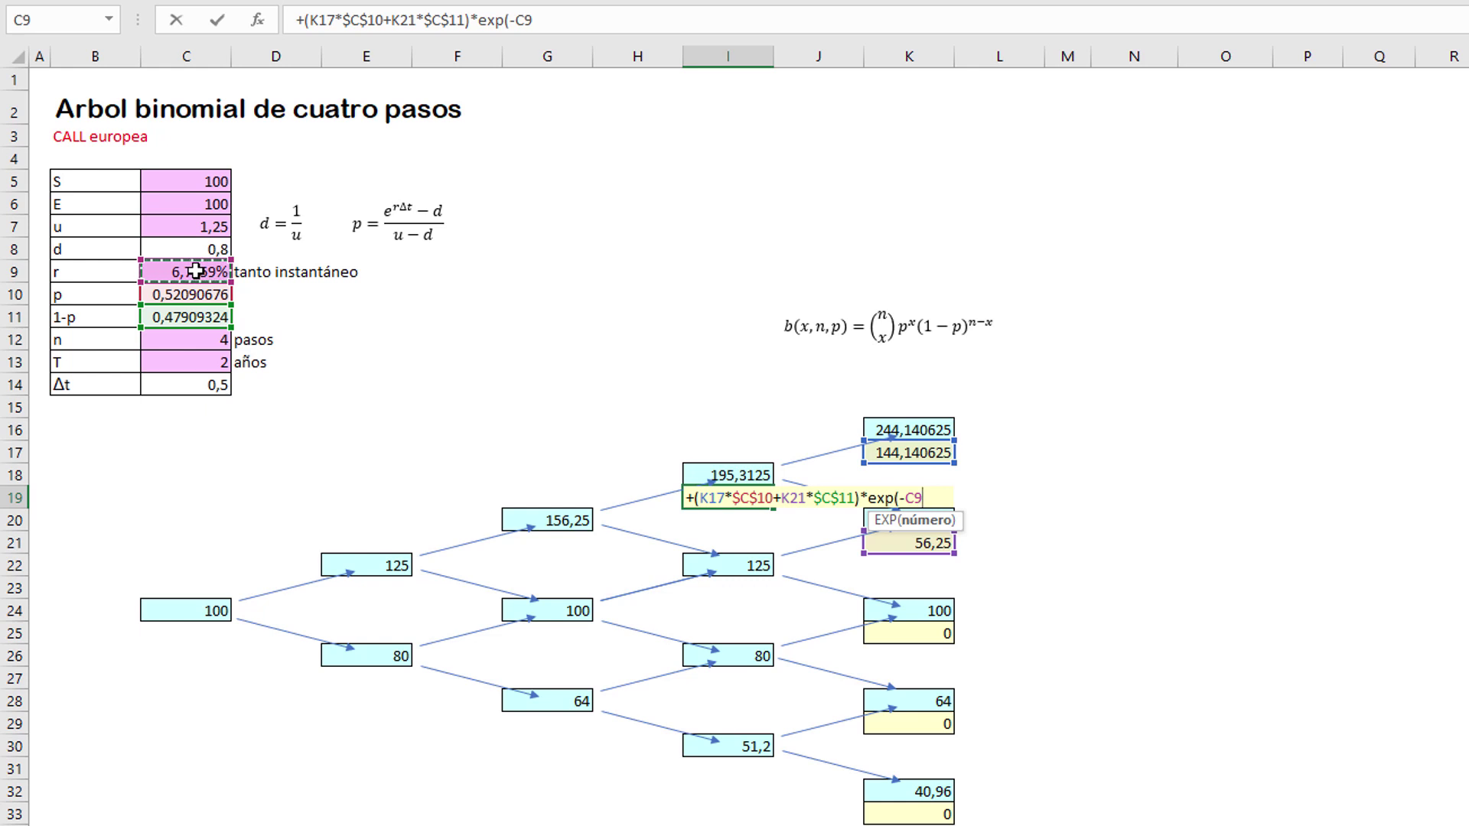
pyautogui.press('F4')
pyautogui.write('*')
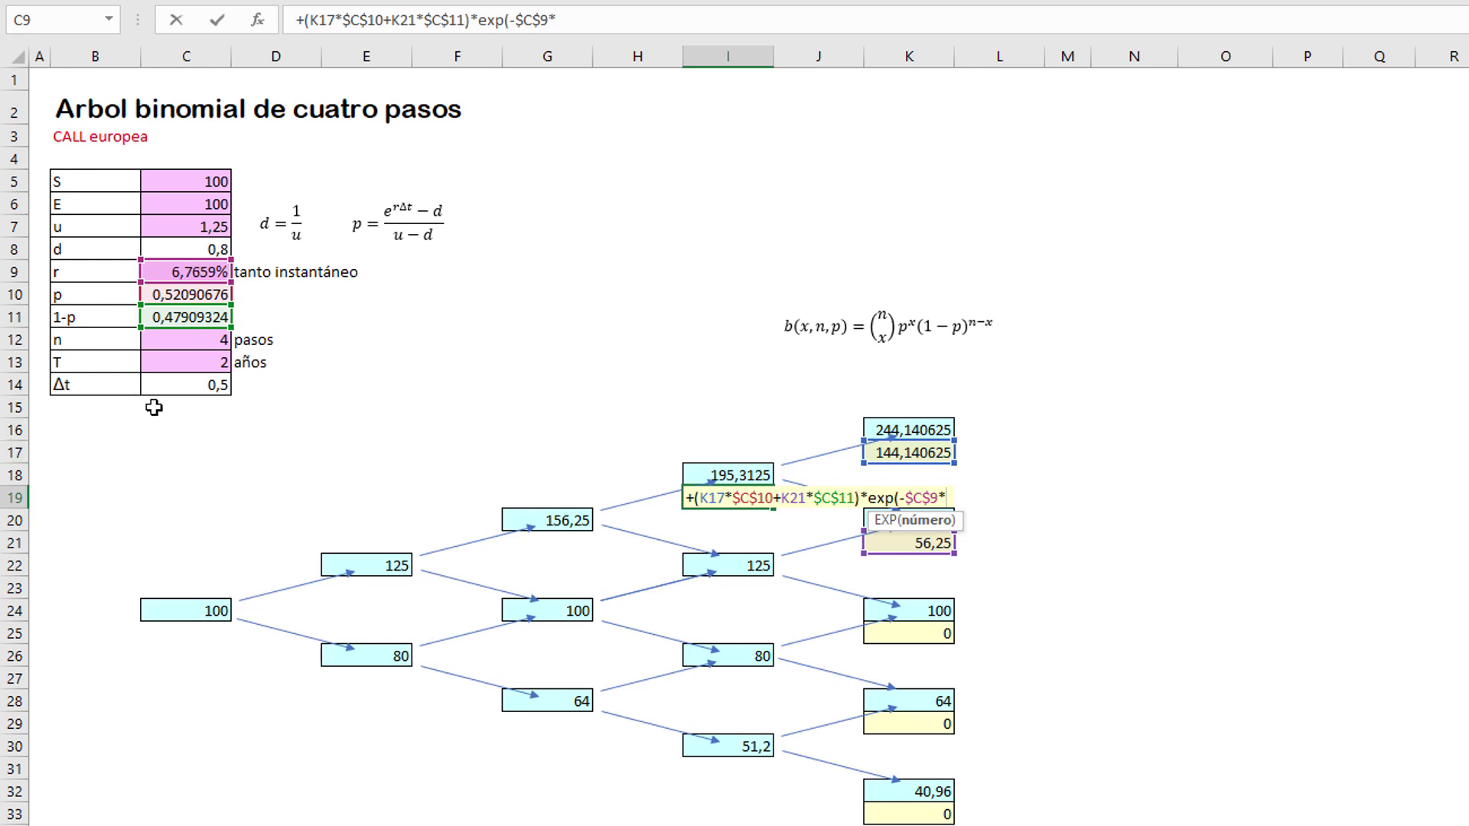
pyautogui.click(175, 387)
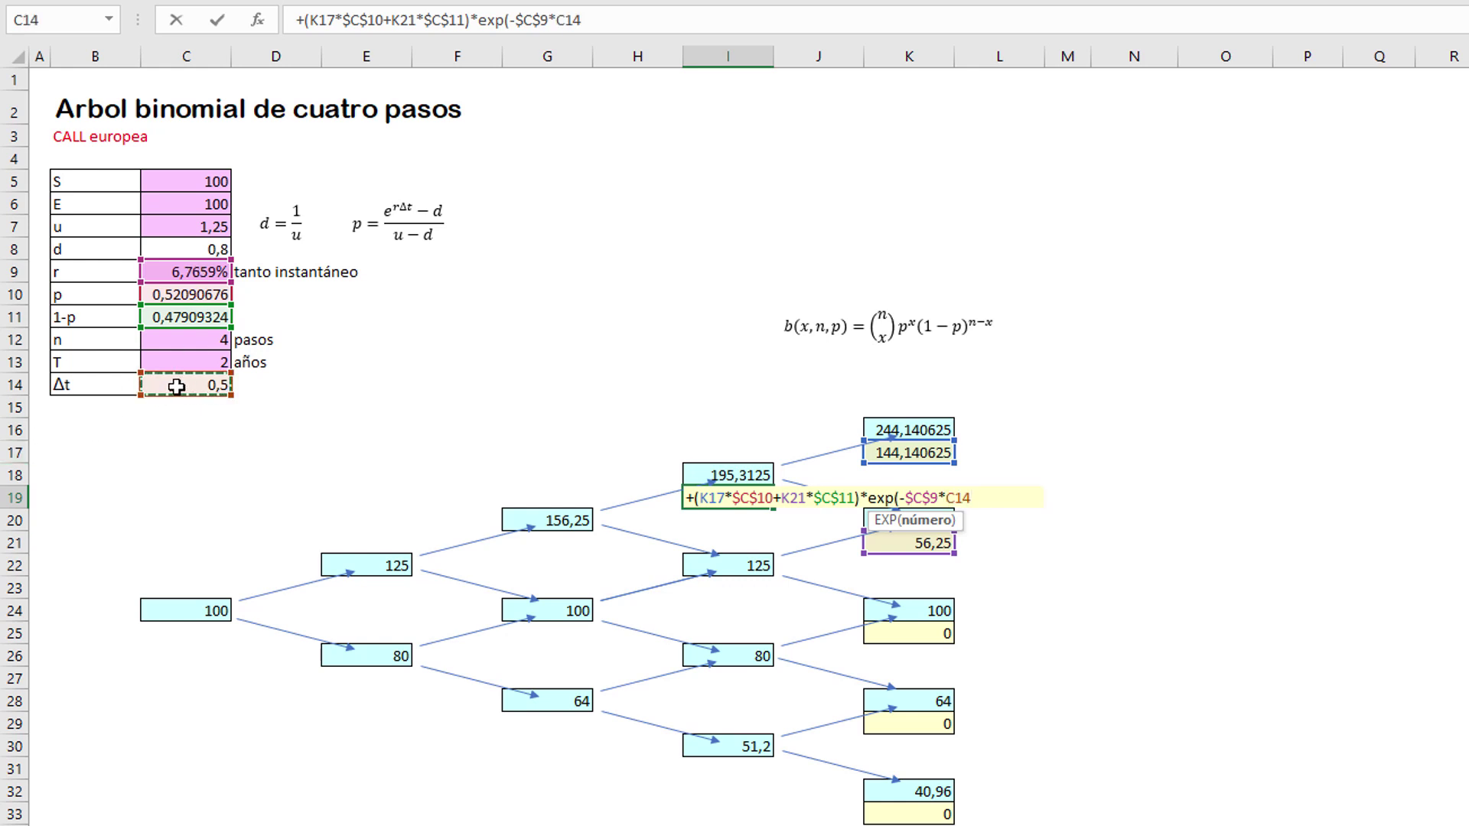
pyautogui.press('F4')
pyautogui.press('Return')
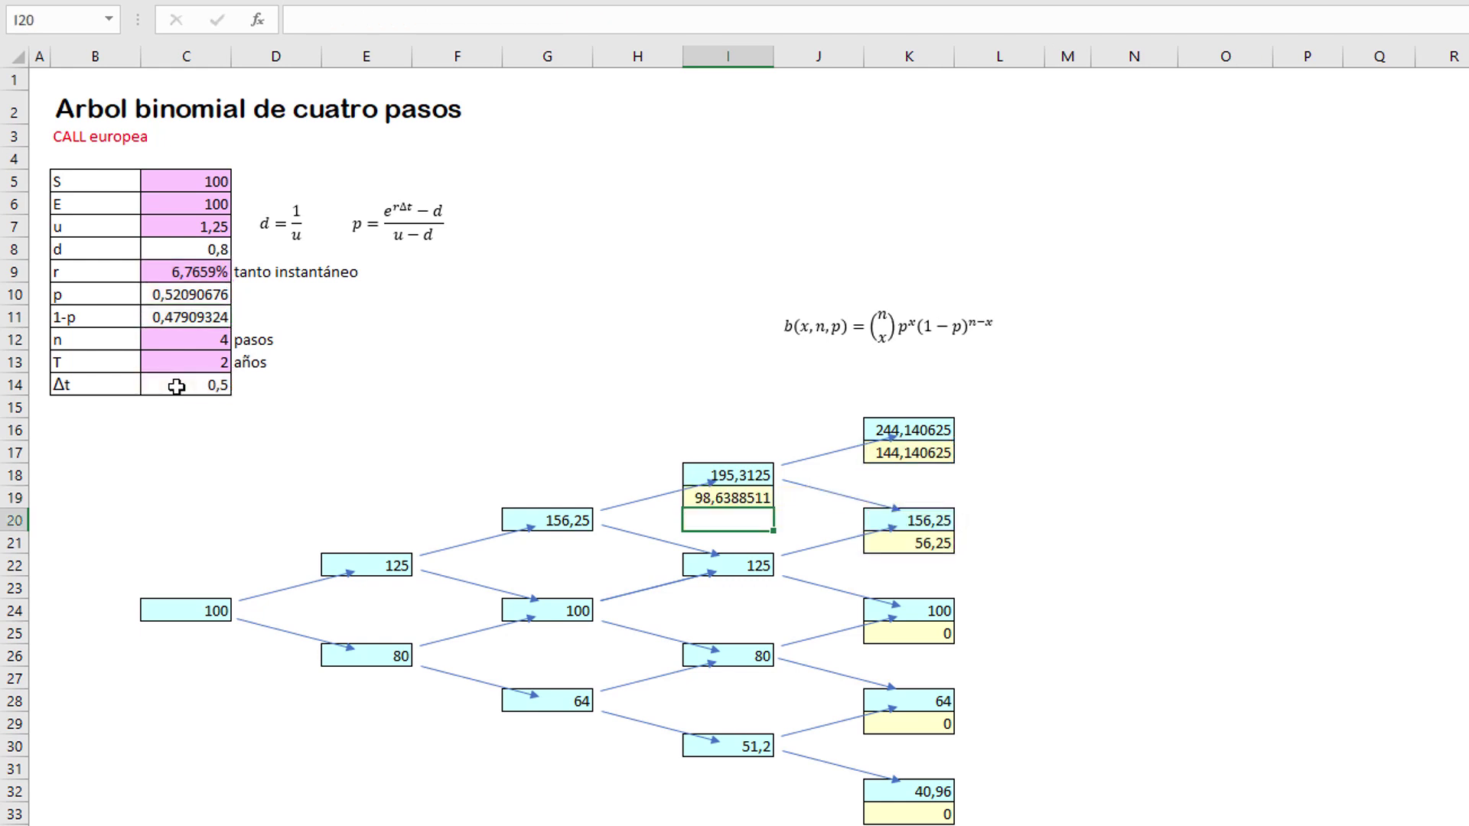
# Copy the discounted expected payoff formula from I19 into I23, I27, I31, G21, G25, G29, E23, E27 and C25
pyautogui.click(737, 500)
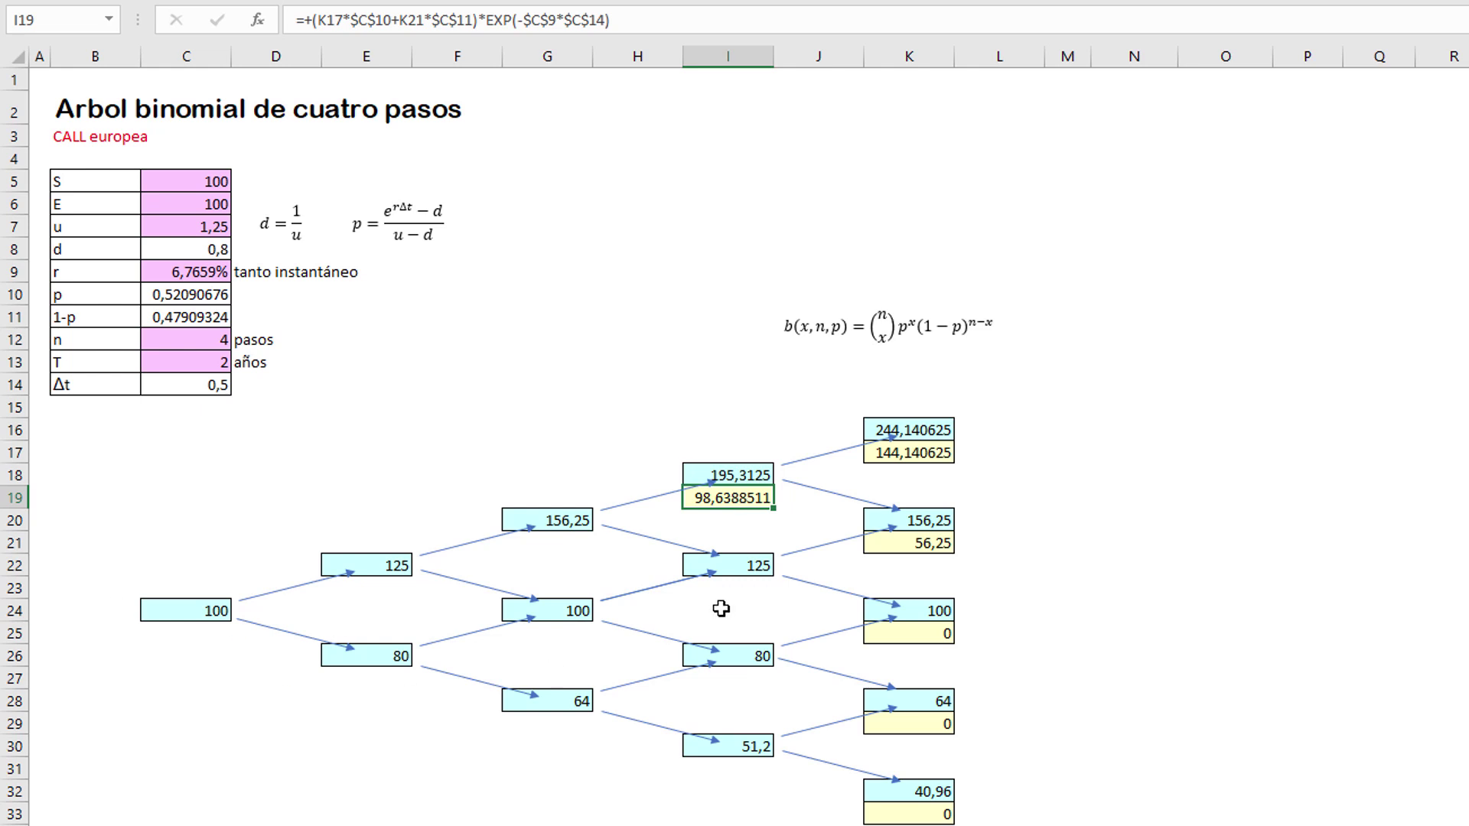
pyautogui.hotkey('ctrl', 'c')
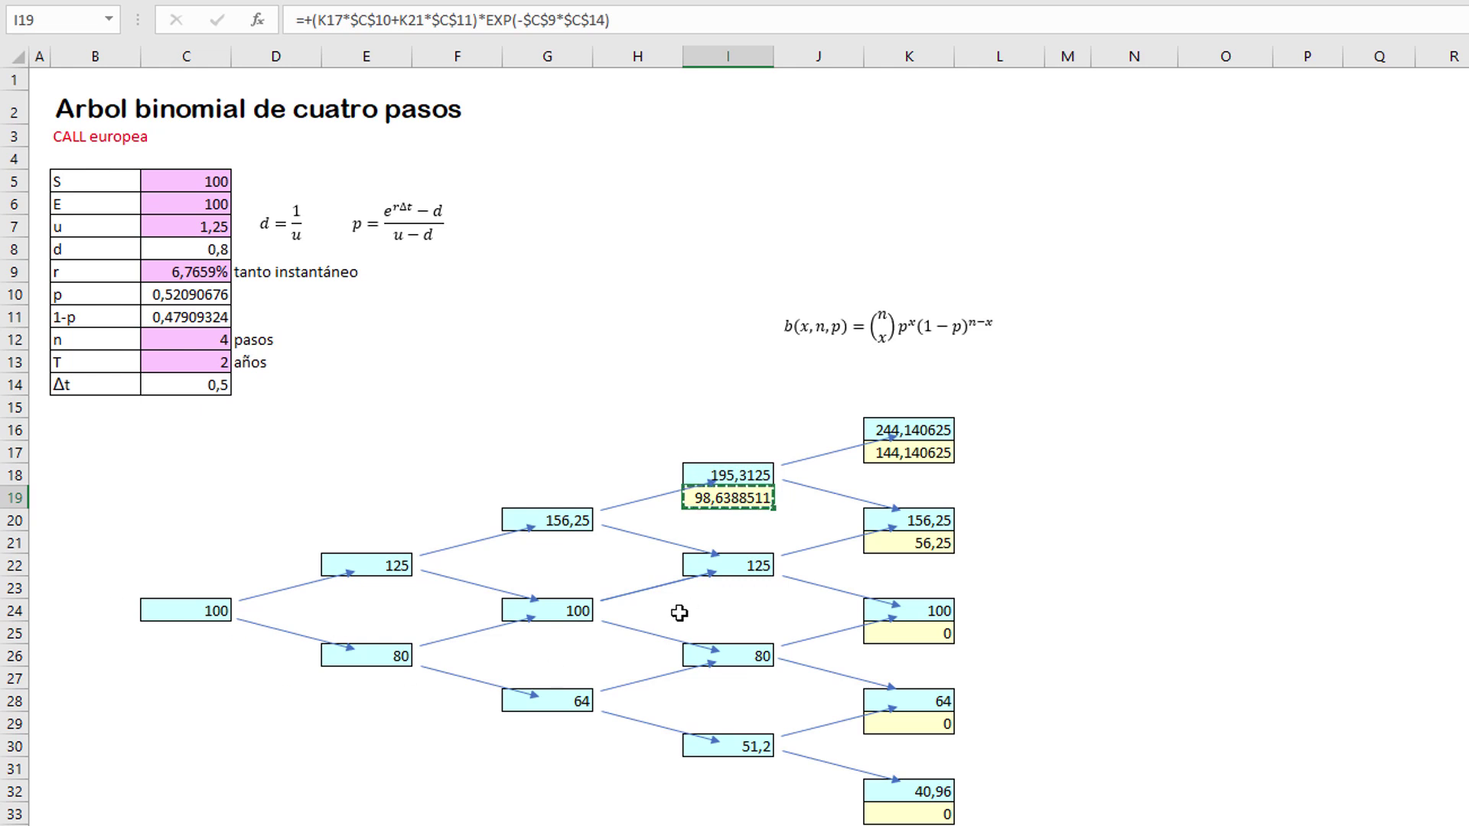
pyautogui.click(736, 590)
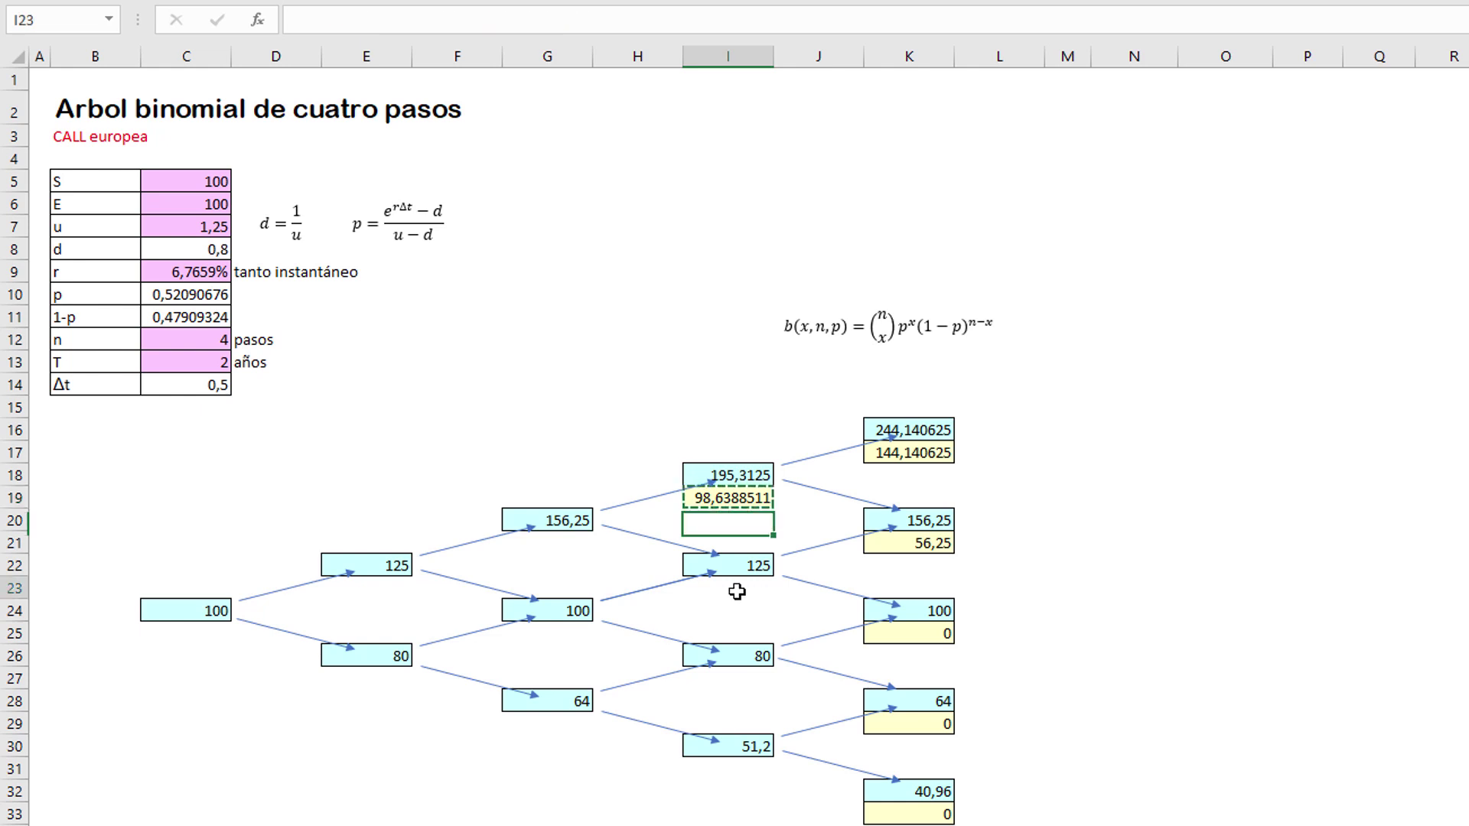
pyautogui.keyDown('ctrl'); pyautogui.click(727, 679); pyautogui.keyUp('ctrl')
pyautogui.keyDown('ctrl'); pyautogui.click(712, 770); pyautogui.keyUp('ctrl')
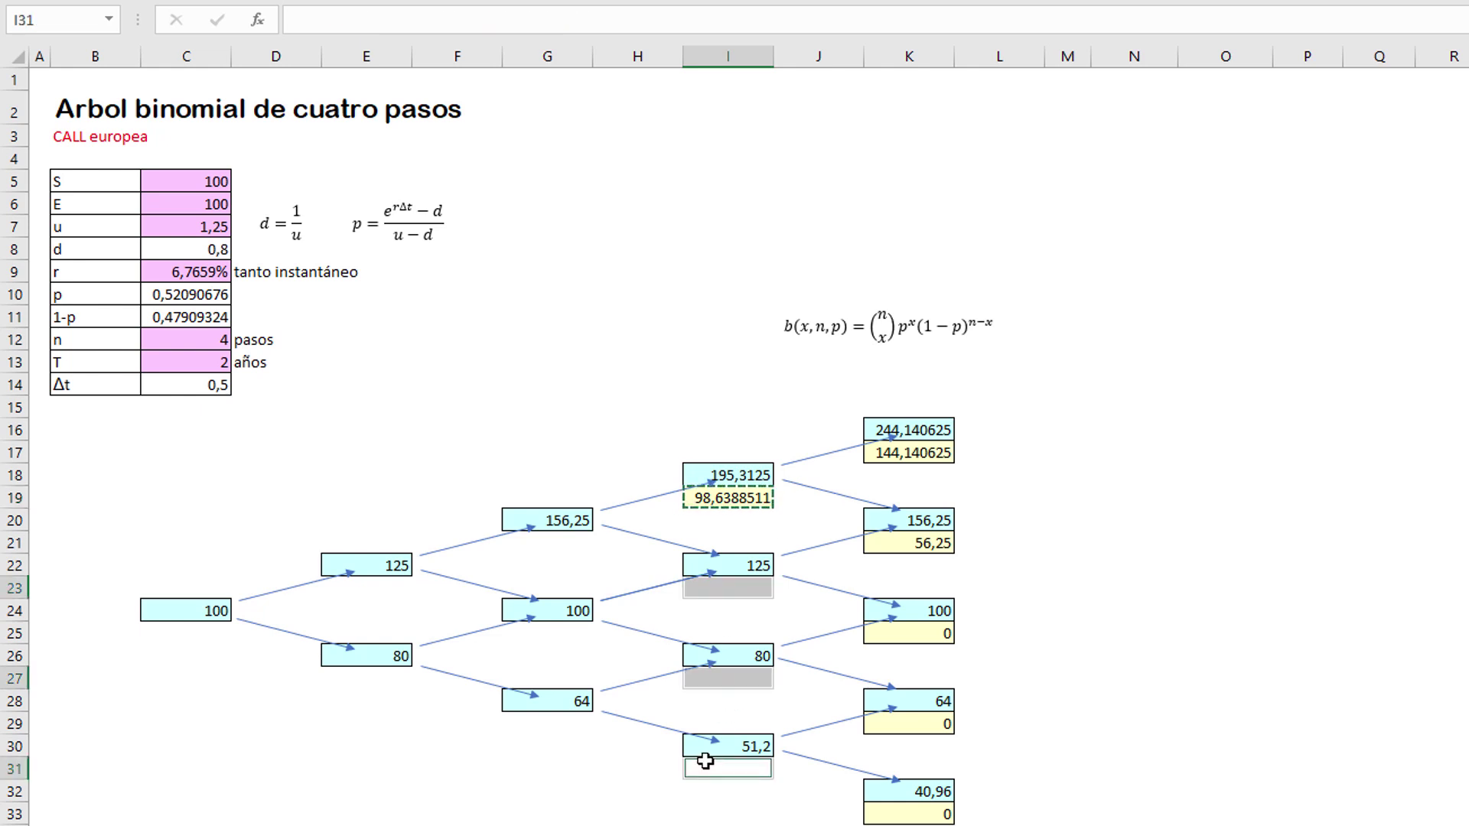
pyautogui.keyDown('ctrl'); pyautogui.click(528, 722); pyautogui.keyUp('ctrl')
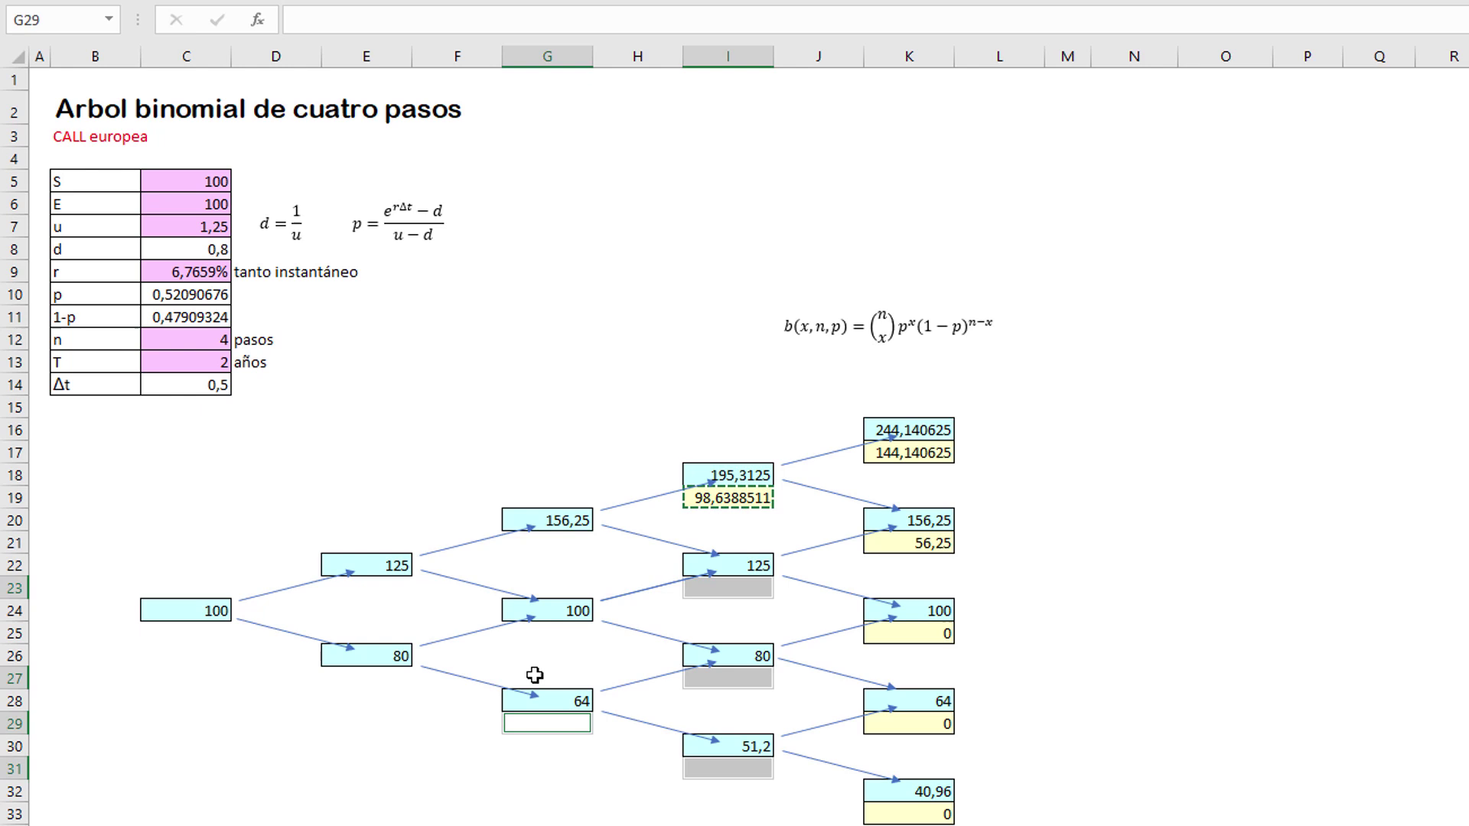
pyautogui.keyDown('ctrl'); pyautogui.click(539, 634); pyautogui.keyUp('ctrl')
pyautogui.keyDown('ctrl'); pyautogui.click(537, 543); pyautogui.keyUp('ctrl')
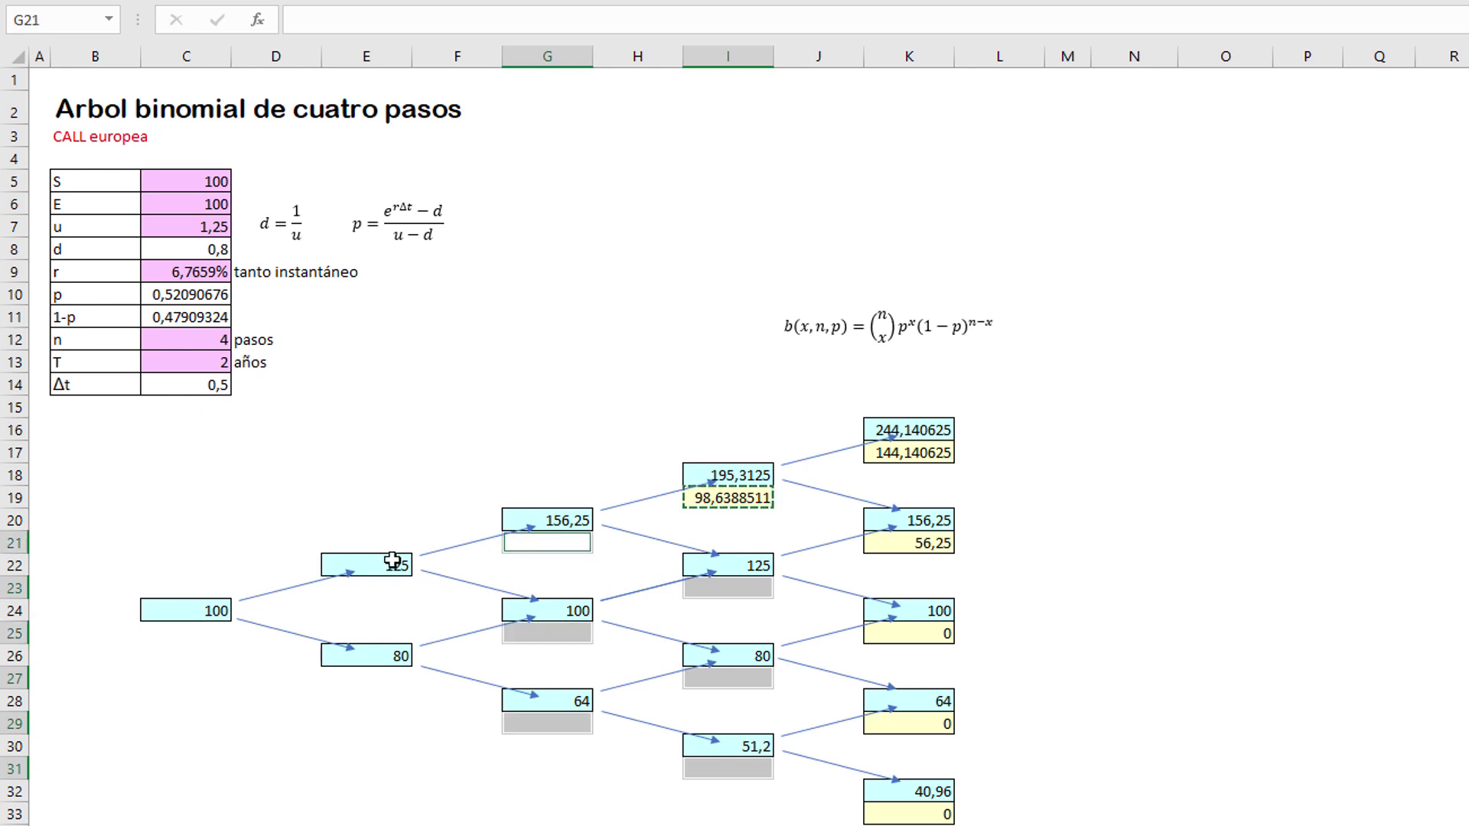
pyautogui.keyDown('ctrl'); pyautogui.click(360, 586); pyautogui.keyUp('ctrl')
pyautogui.keyDown('ctrl'); pyautogui.click(358, 676); pyautogui.keyUp('ctrl')
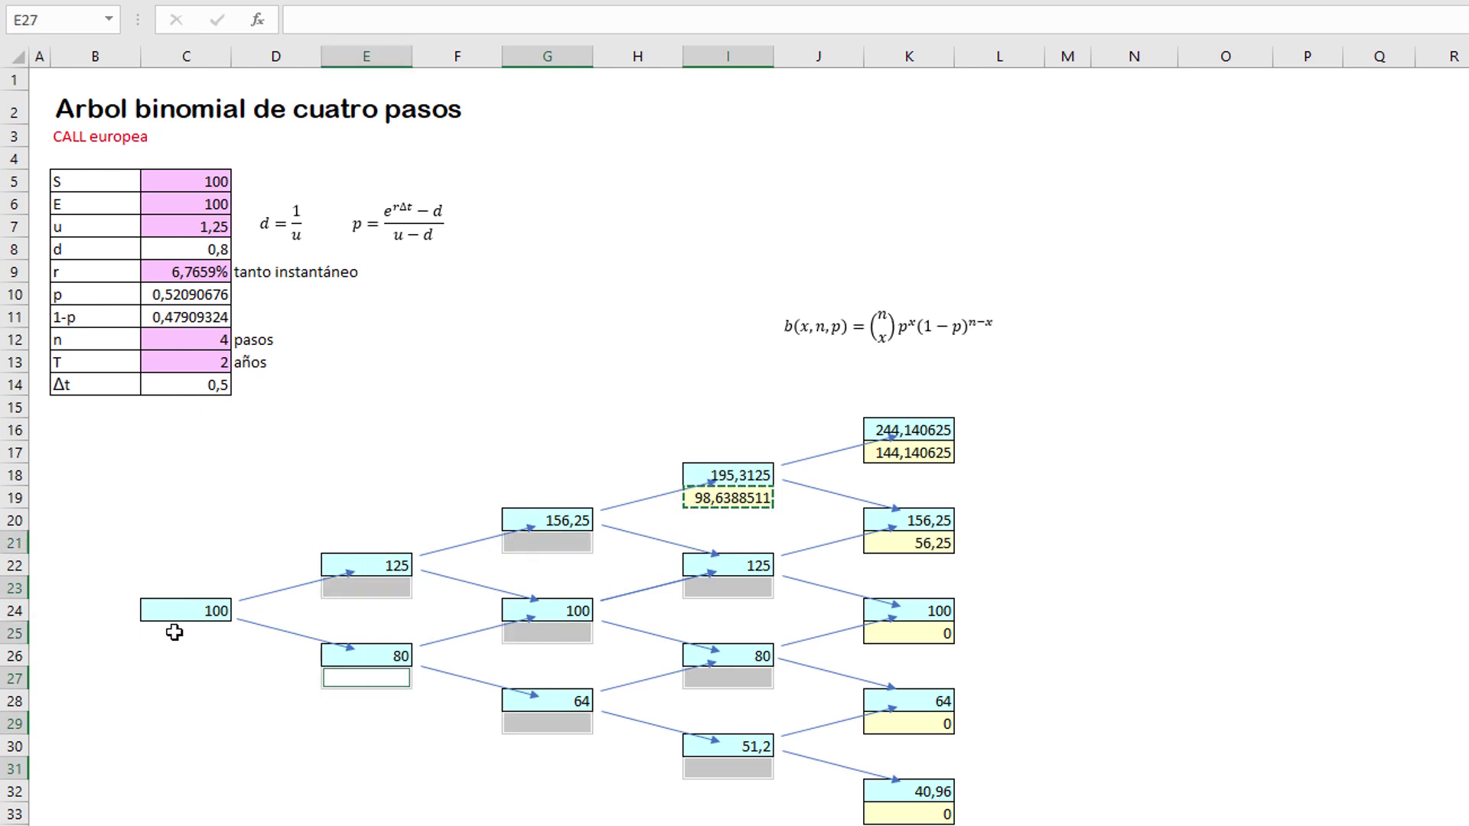
pyautogui.keyDown('ctrl'); pyautogui.click(174, 631); pyautogui.keyUp('ctrl')
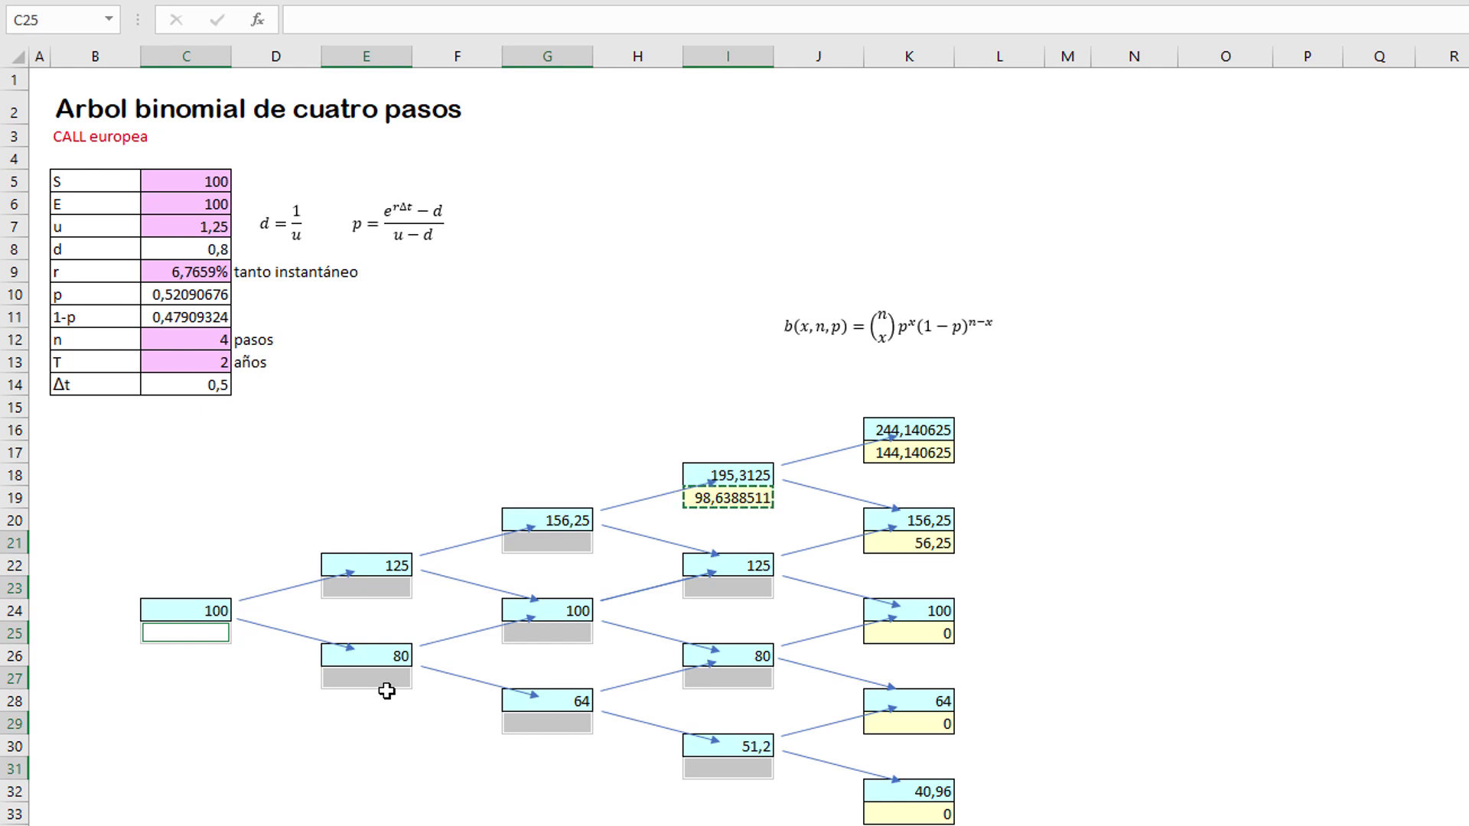
pyautogui.hotkey('ctrl', 'v')
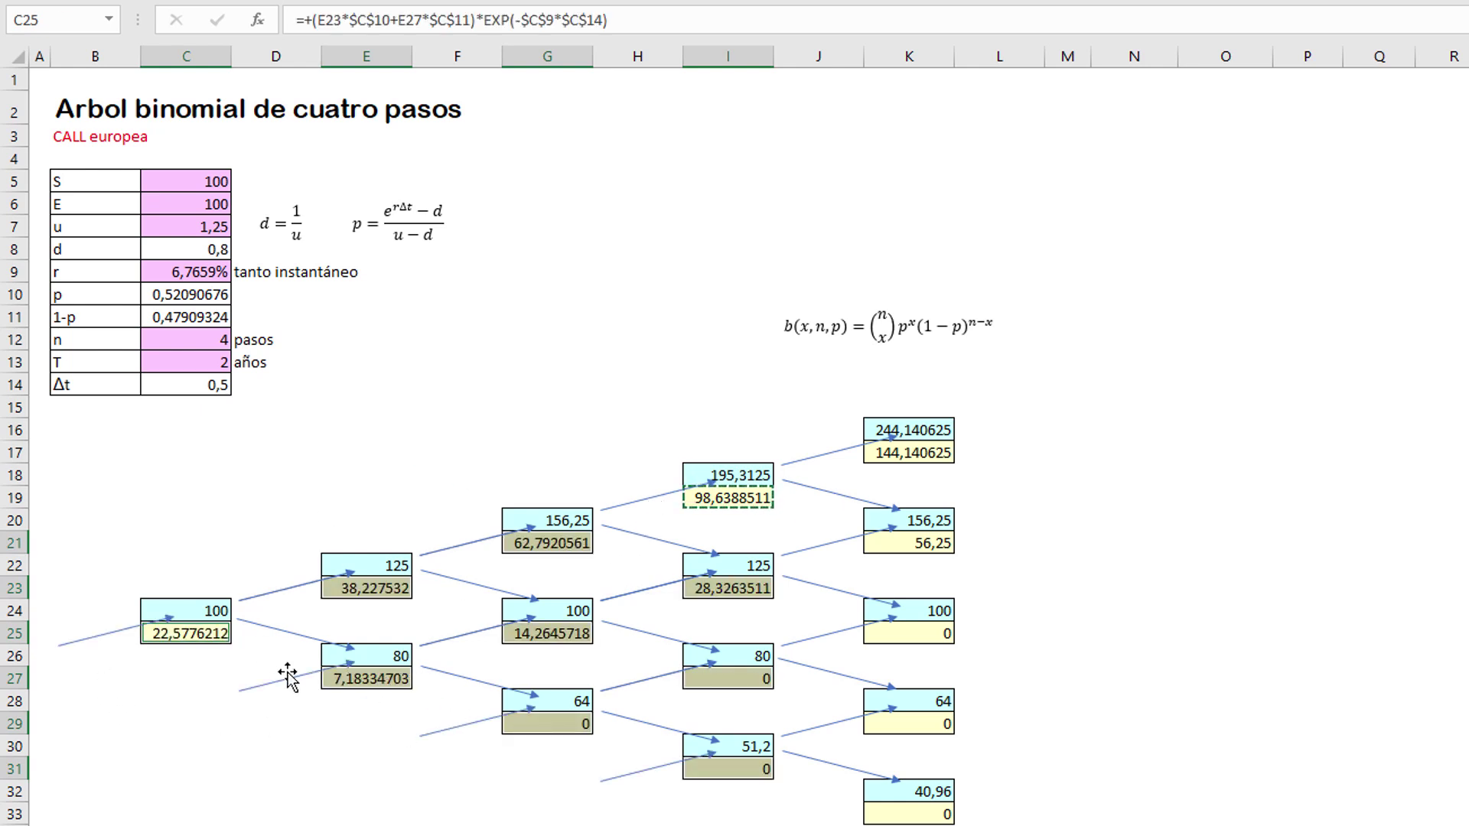
# Delete the four stray connector arrows pointing into the lower tree nodes at C25, E27, G29 and I31
pyautogui.click(108, 635)
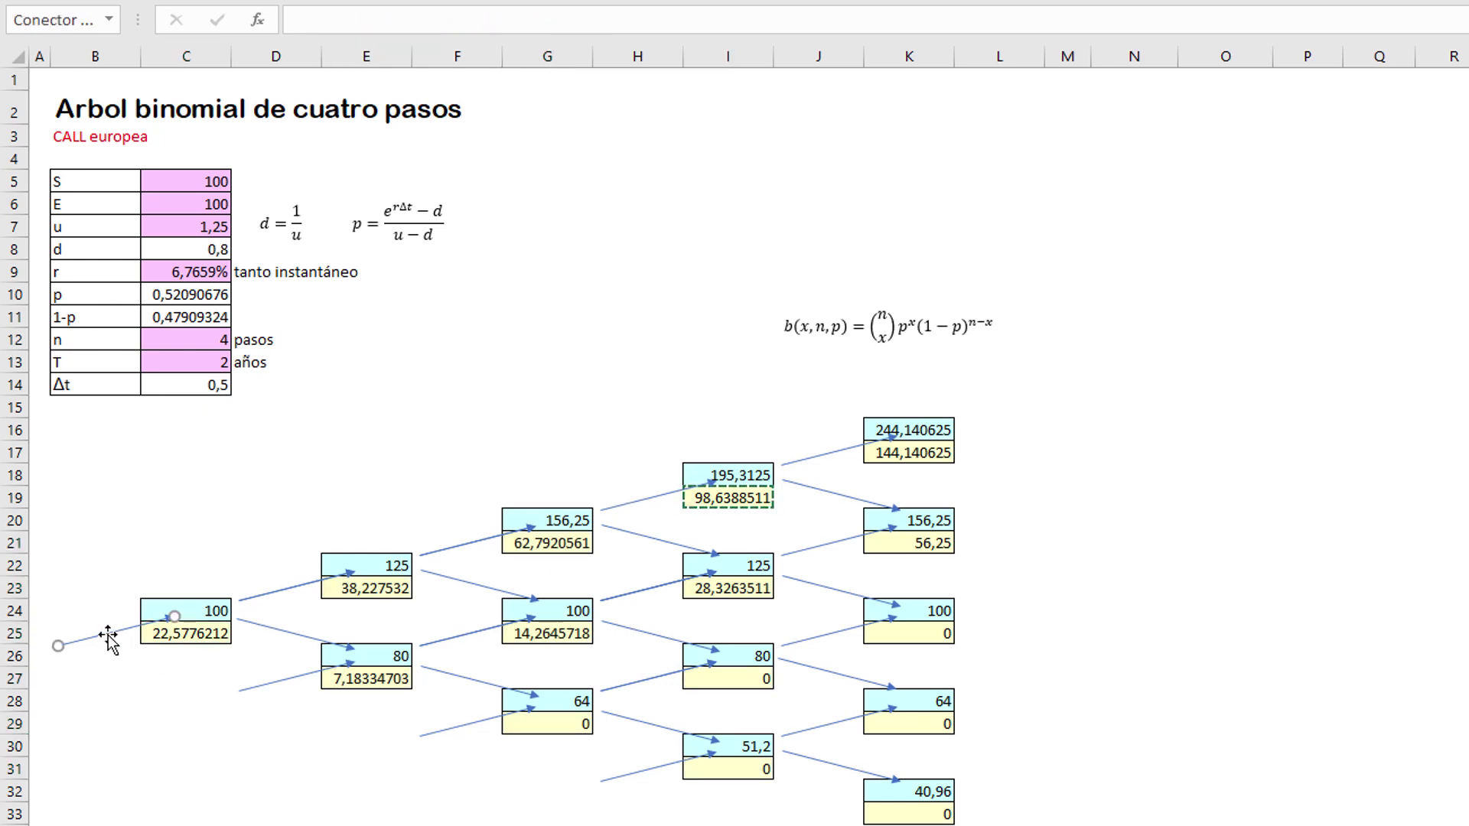
pyautogui.press('Delete')
pyautogui.click(272, 687)
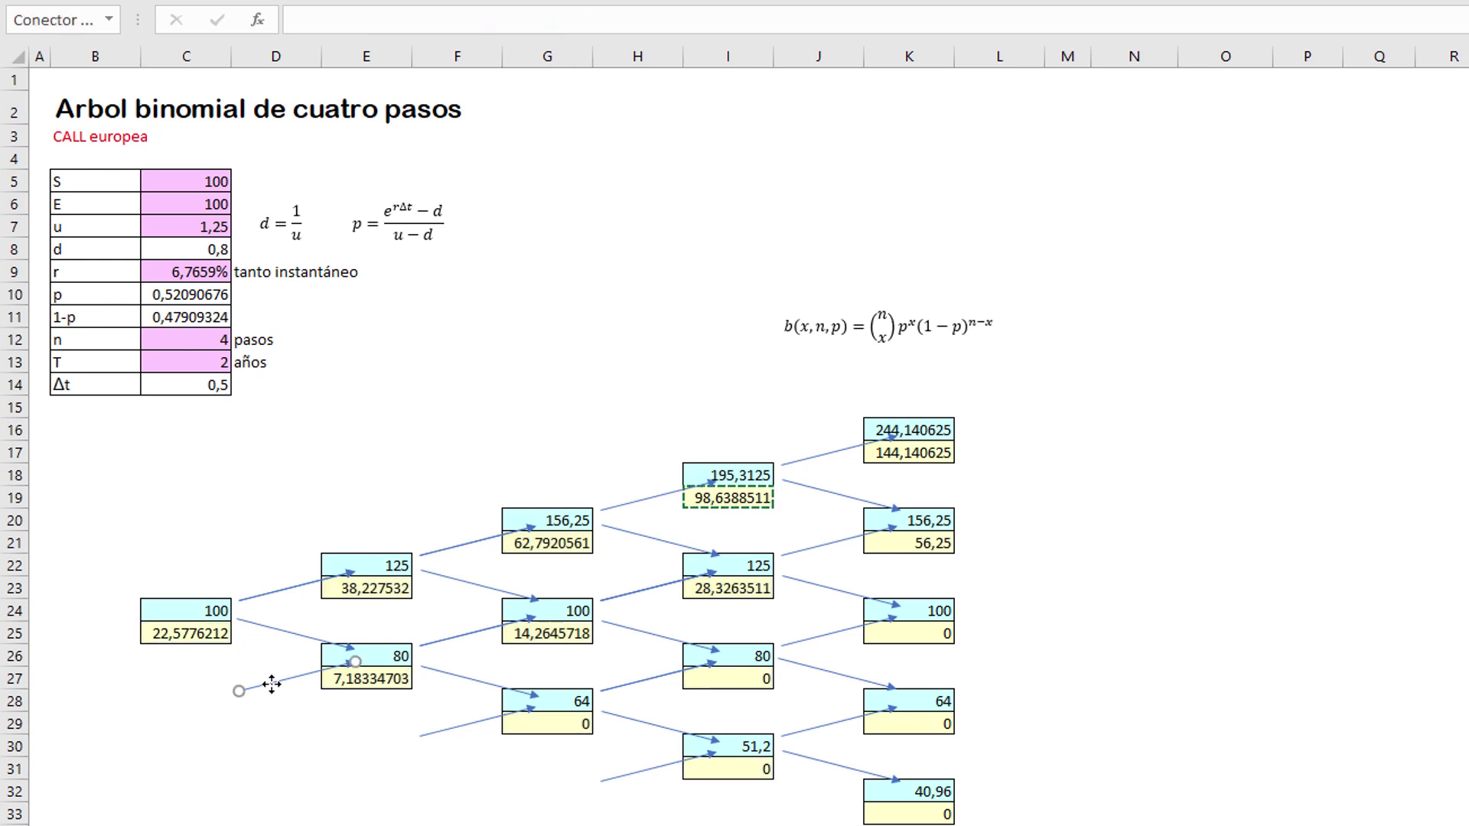
pyautogui.press('Delete')
pyautogui.click(437, 734)
pyautogui.press('Delete')
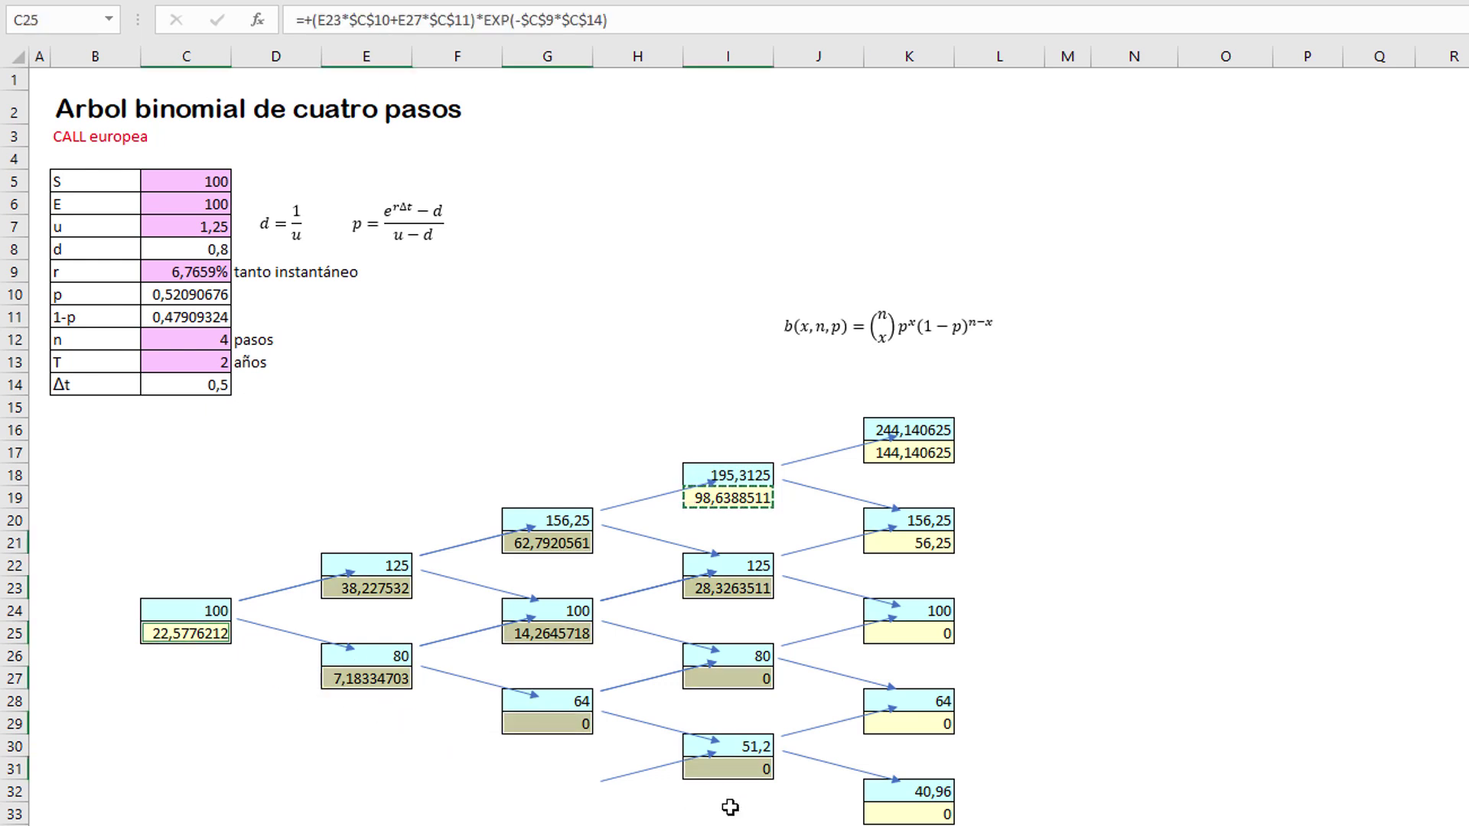
pyautogui.click(651, 773)
pyautogui.press('Delete')
pyautogui.click(466, 485)
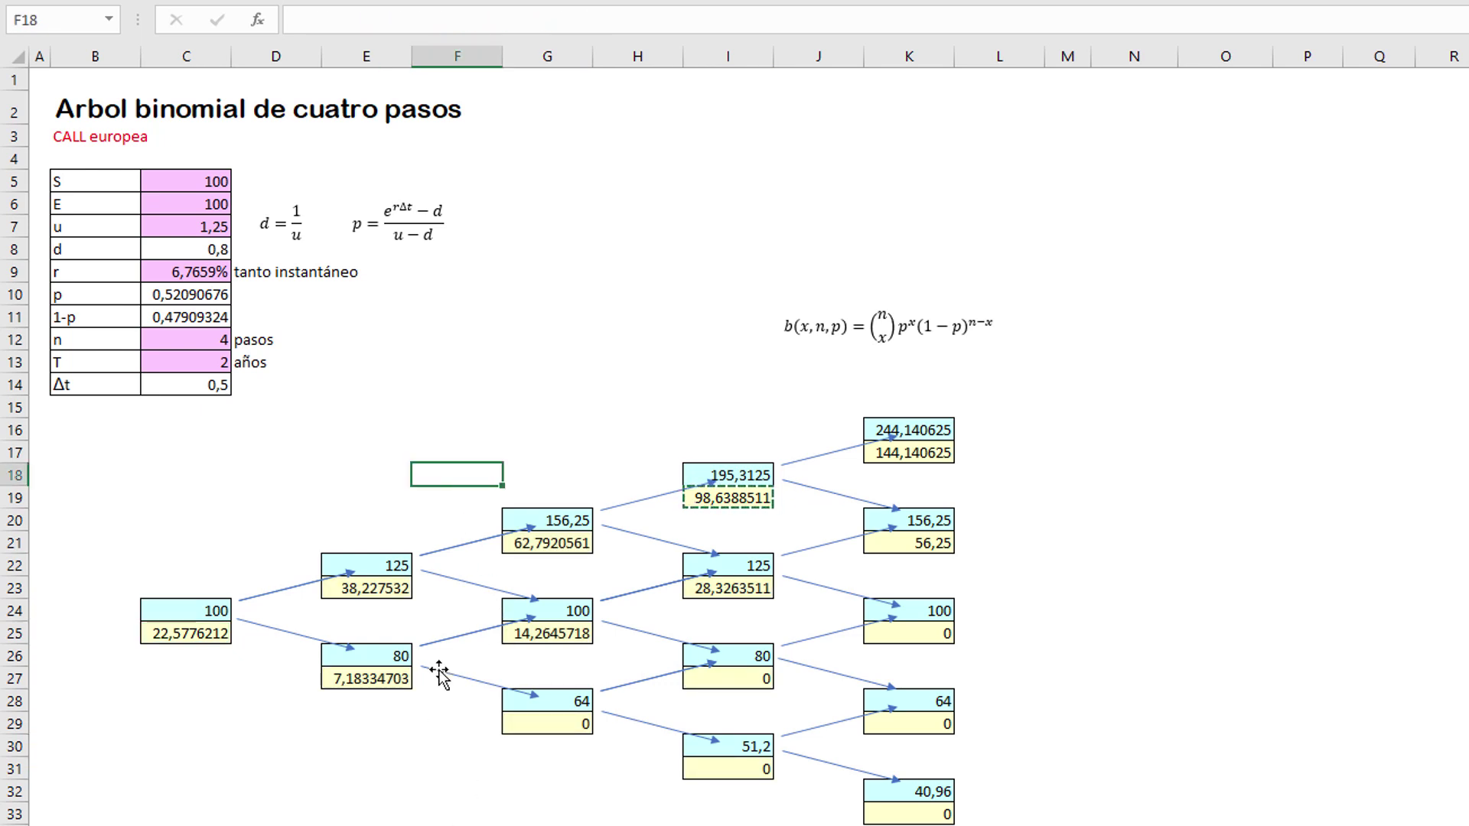
# Examine the call value in C25 and the terminal prices and payoffs of the upper nodes in column K
pyautogui.click(203, 635)
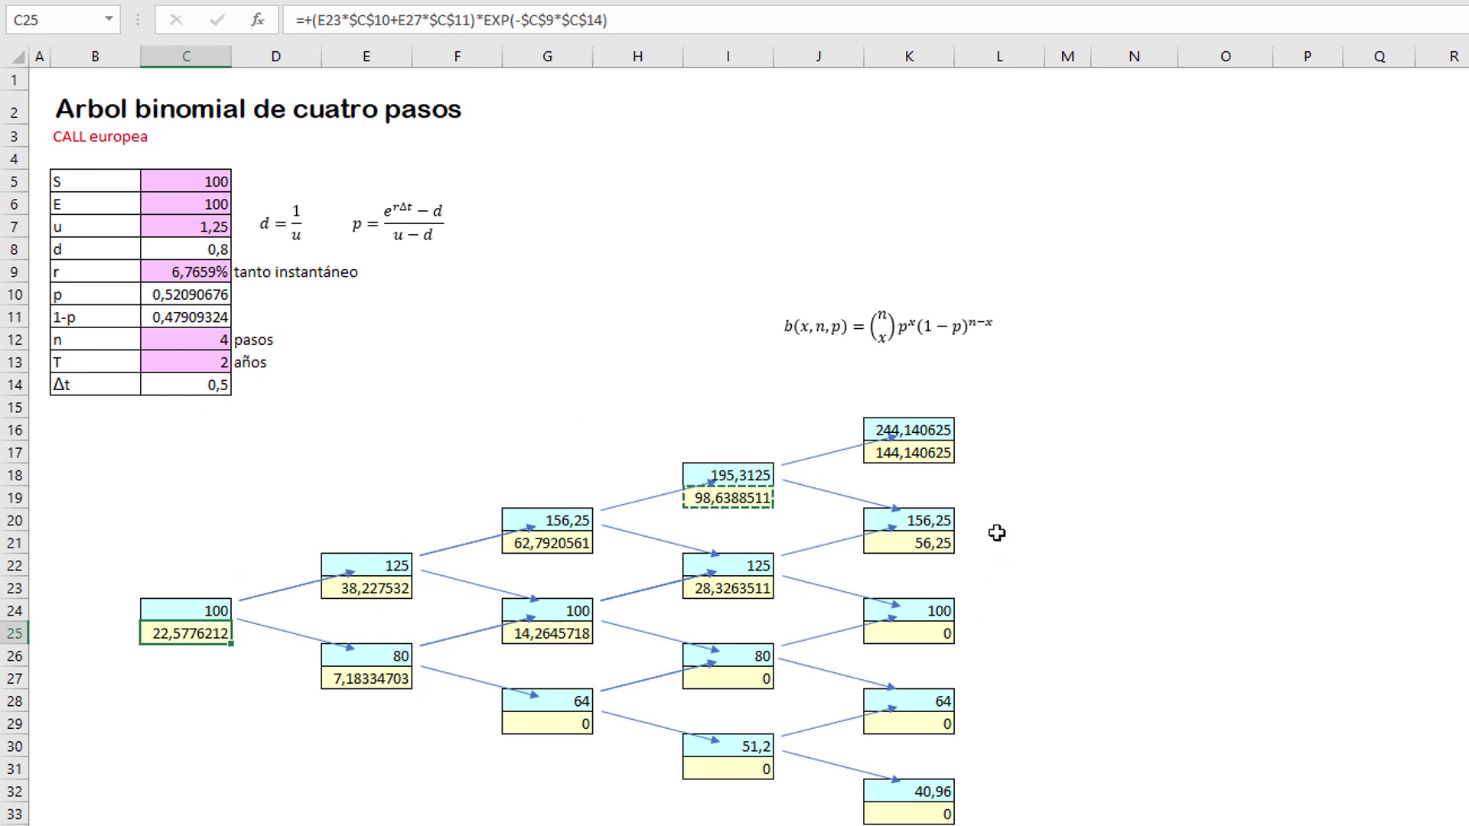
pyautogui.click(938, 435)
pyautogui.click(921, 521)
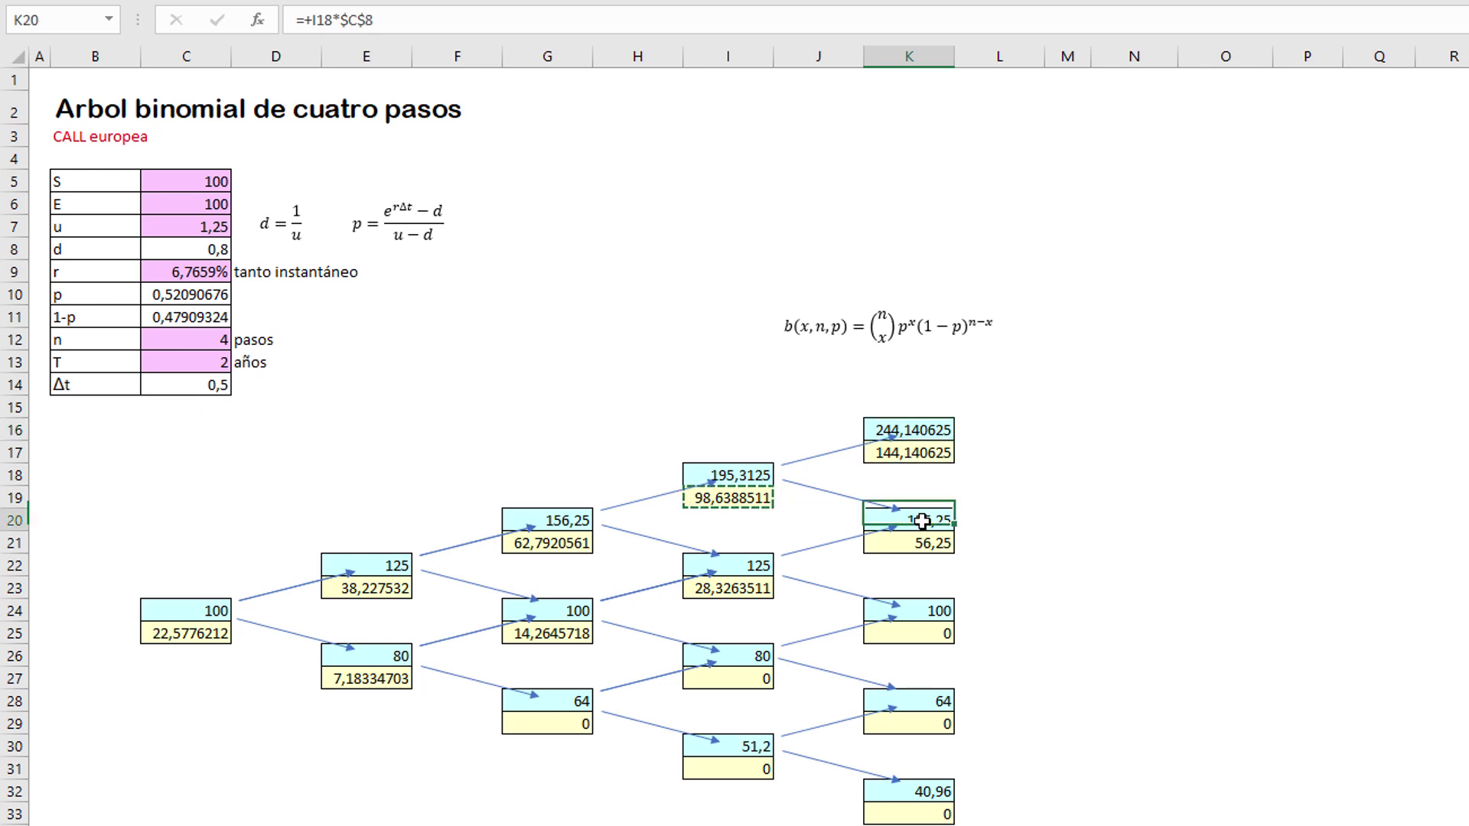
pyautogui.click(918, 612)
pyautogui.click(933, 460)
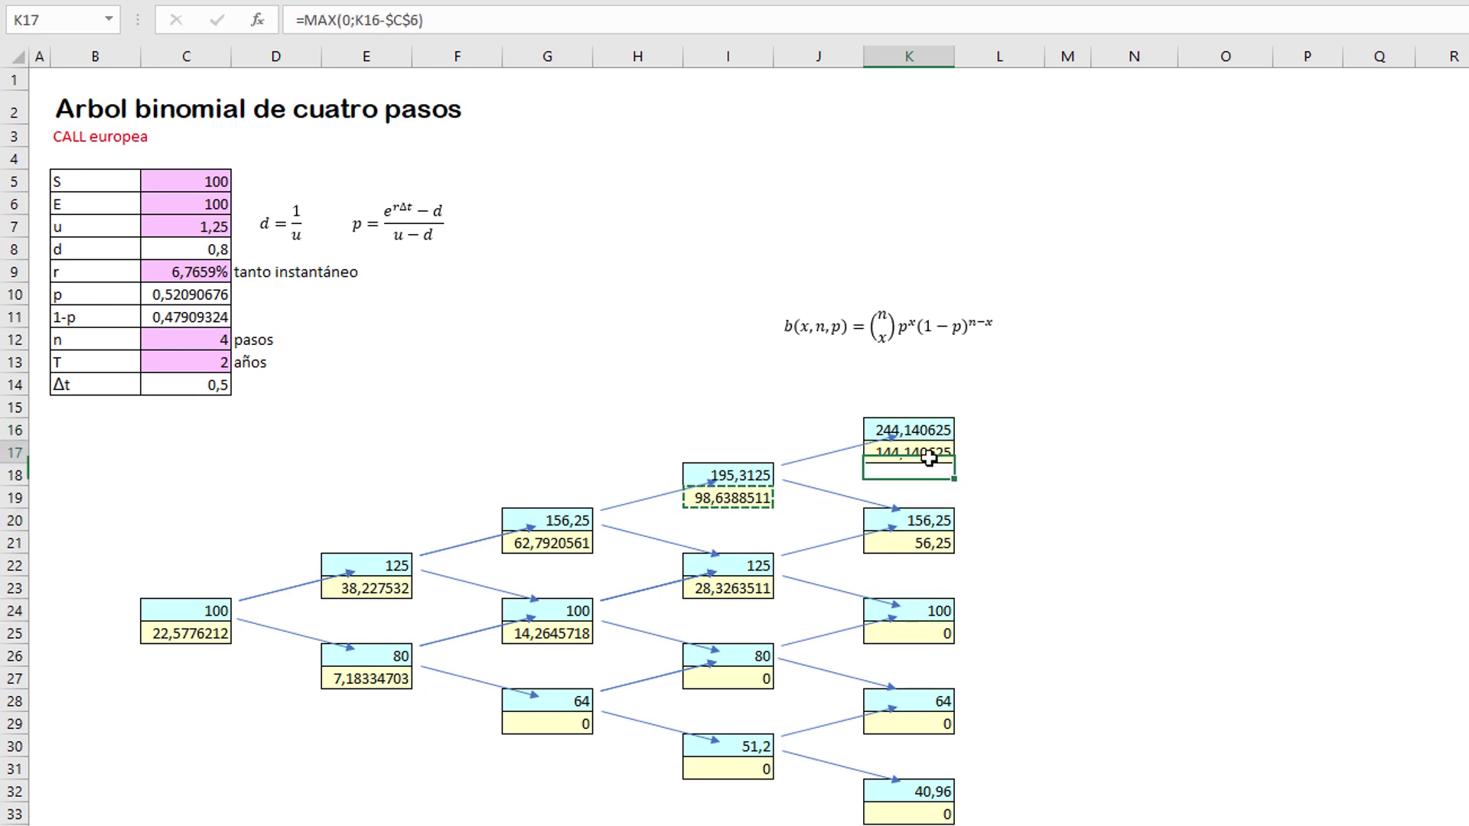
pyautogui.click(922, 544)
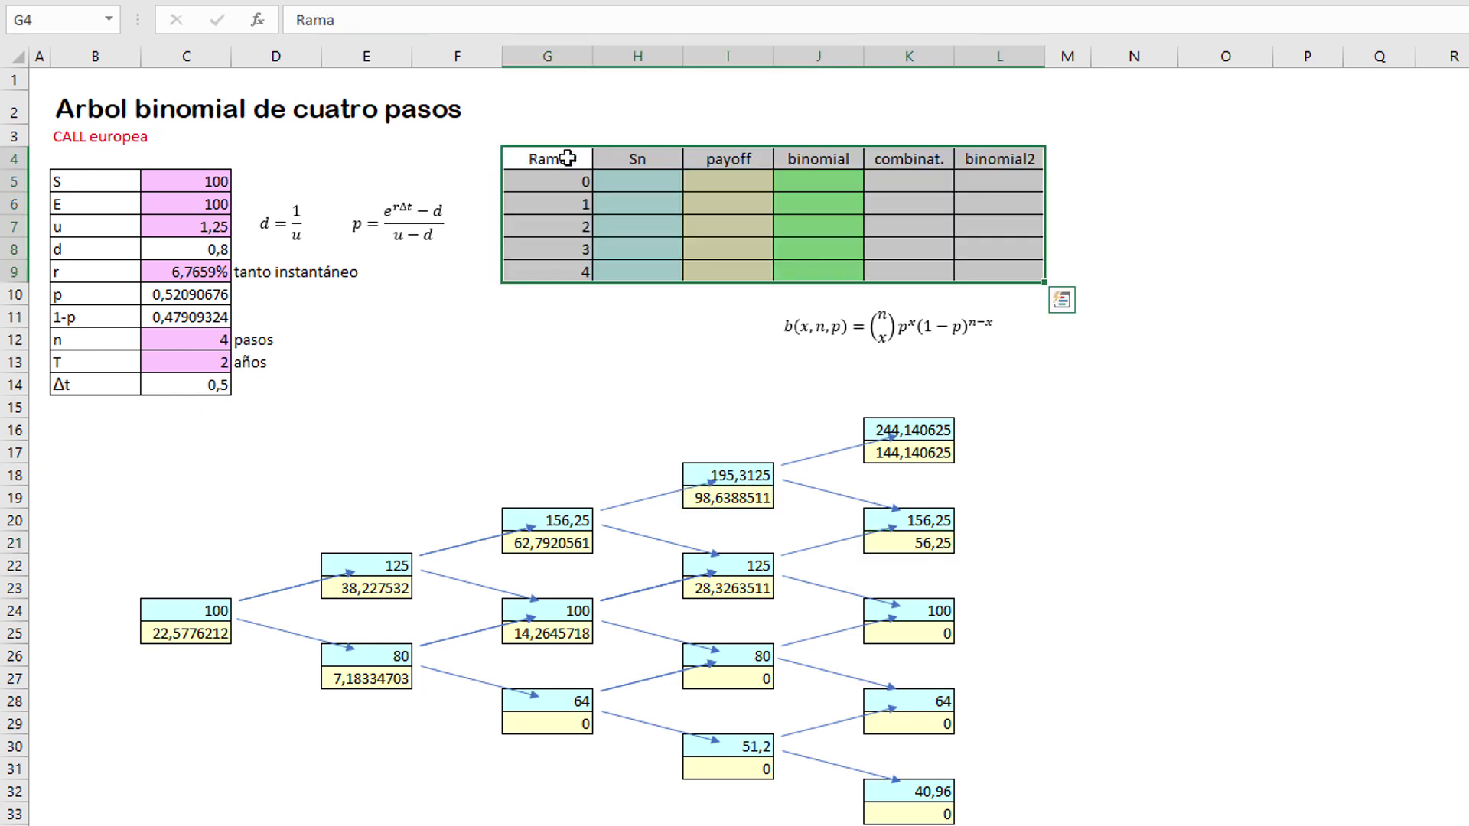
# Match the Rama numbers 0 to 4 in G5:G9 to the five terminal nodes from K16 down to K32
pyautogui.click(562, 156)
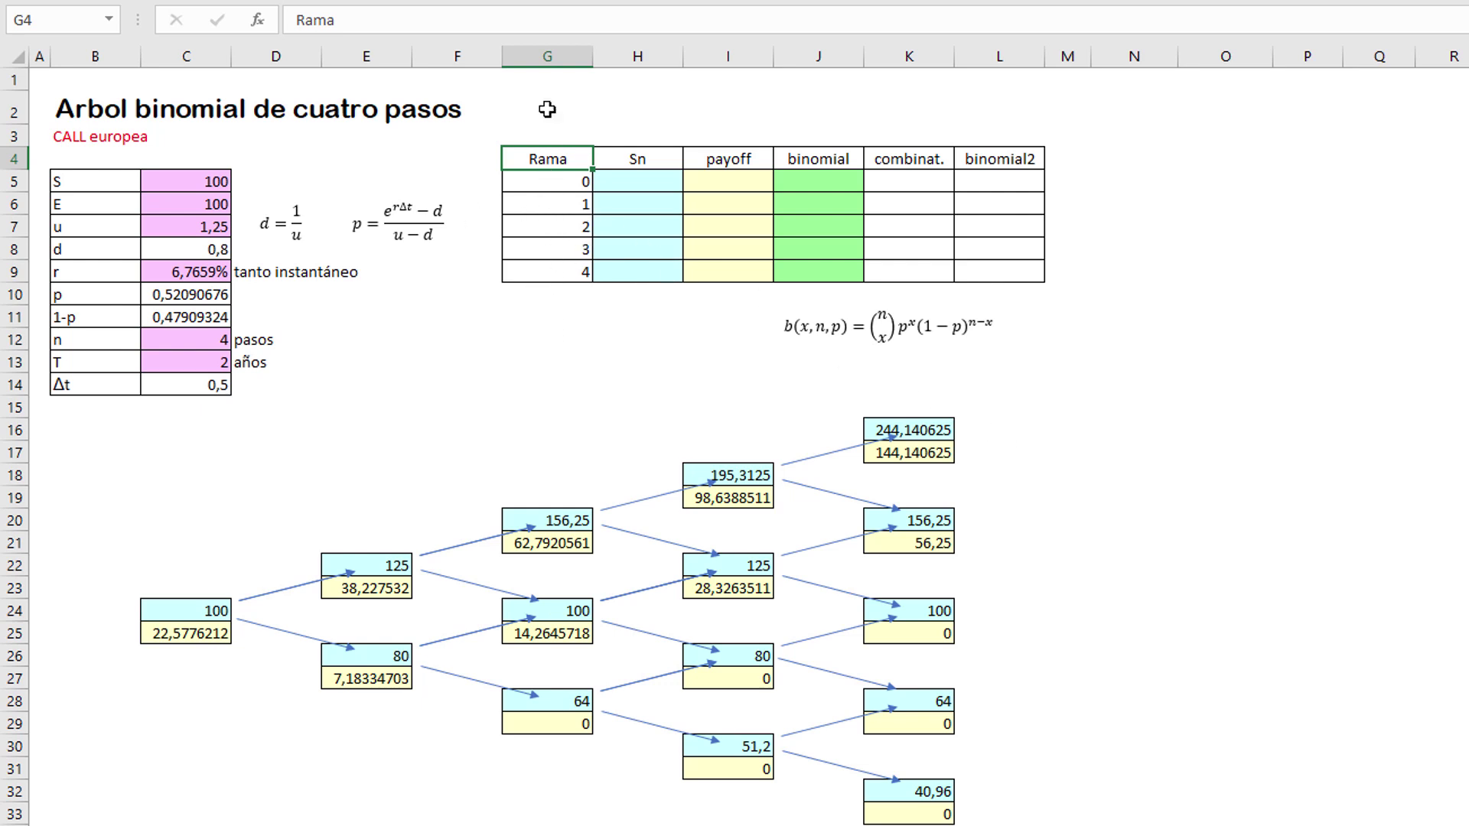
pyautogui.click(972, 429)
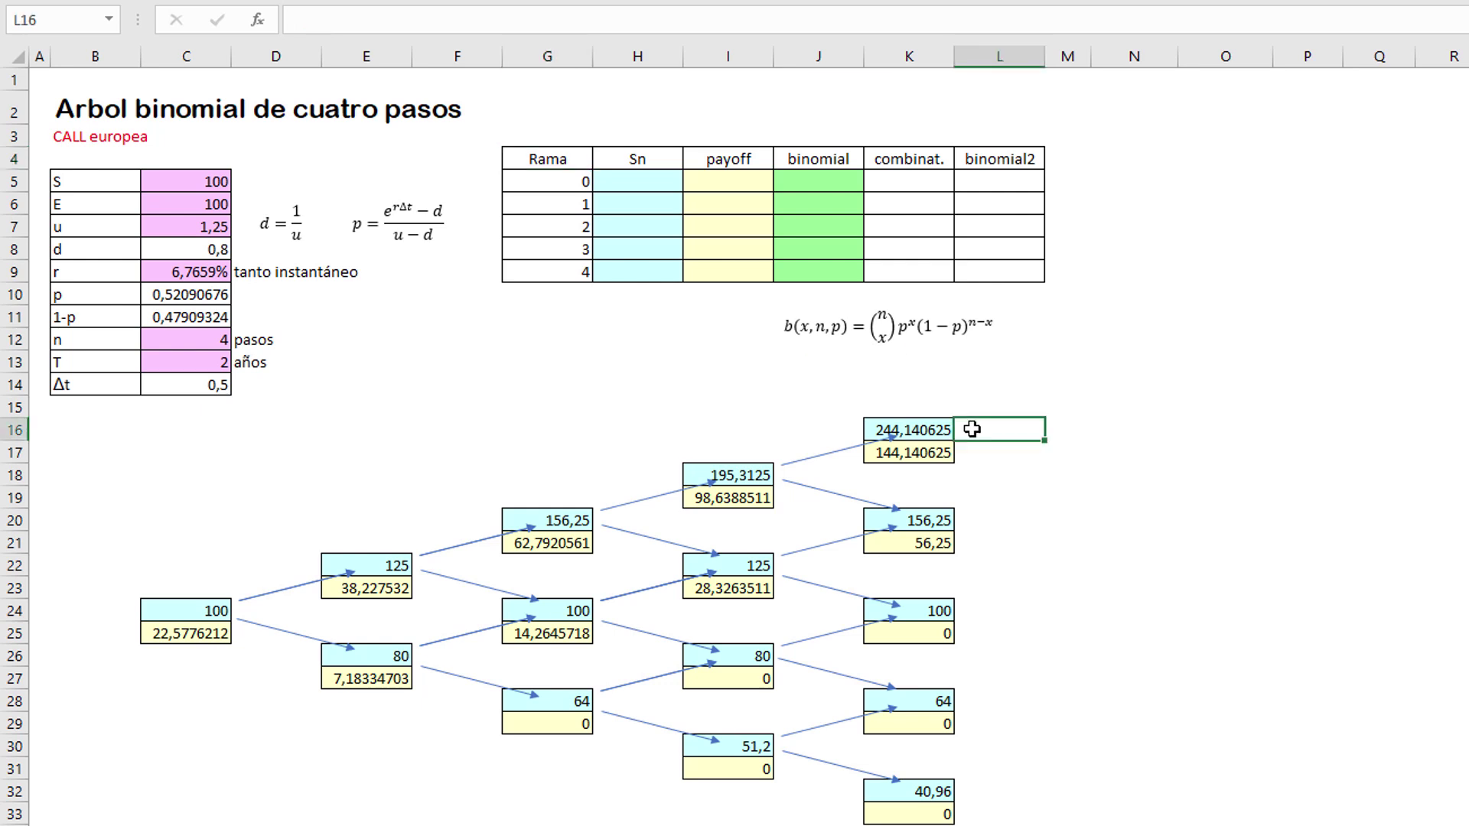
pyautogui.click(972, 521)
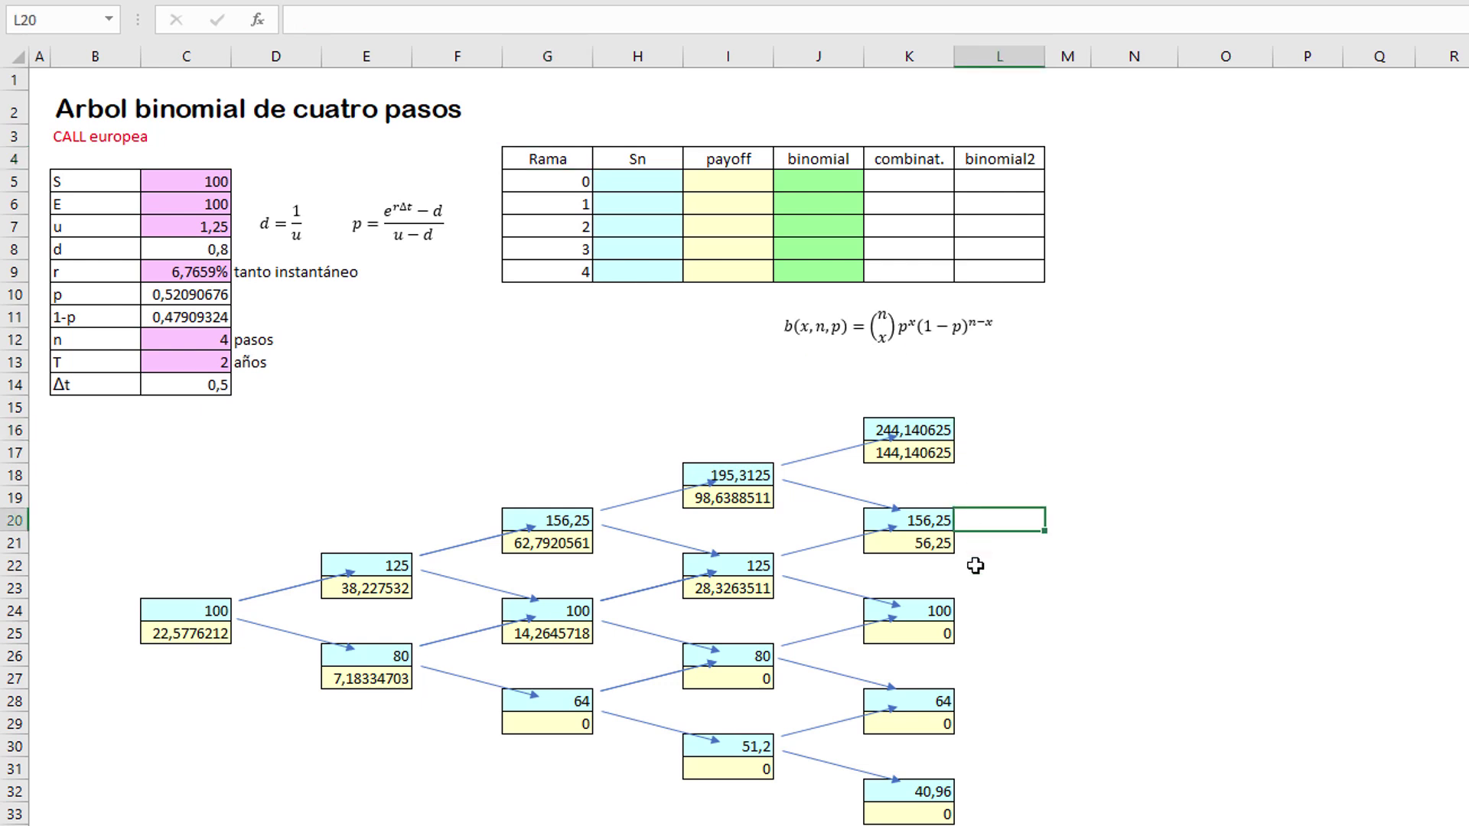
pyautogui.click(978, 610)
pyautogui.click(980, 700)
pyautogui.click(974, 792)
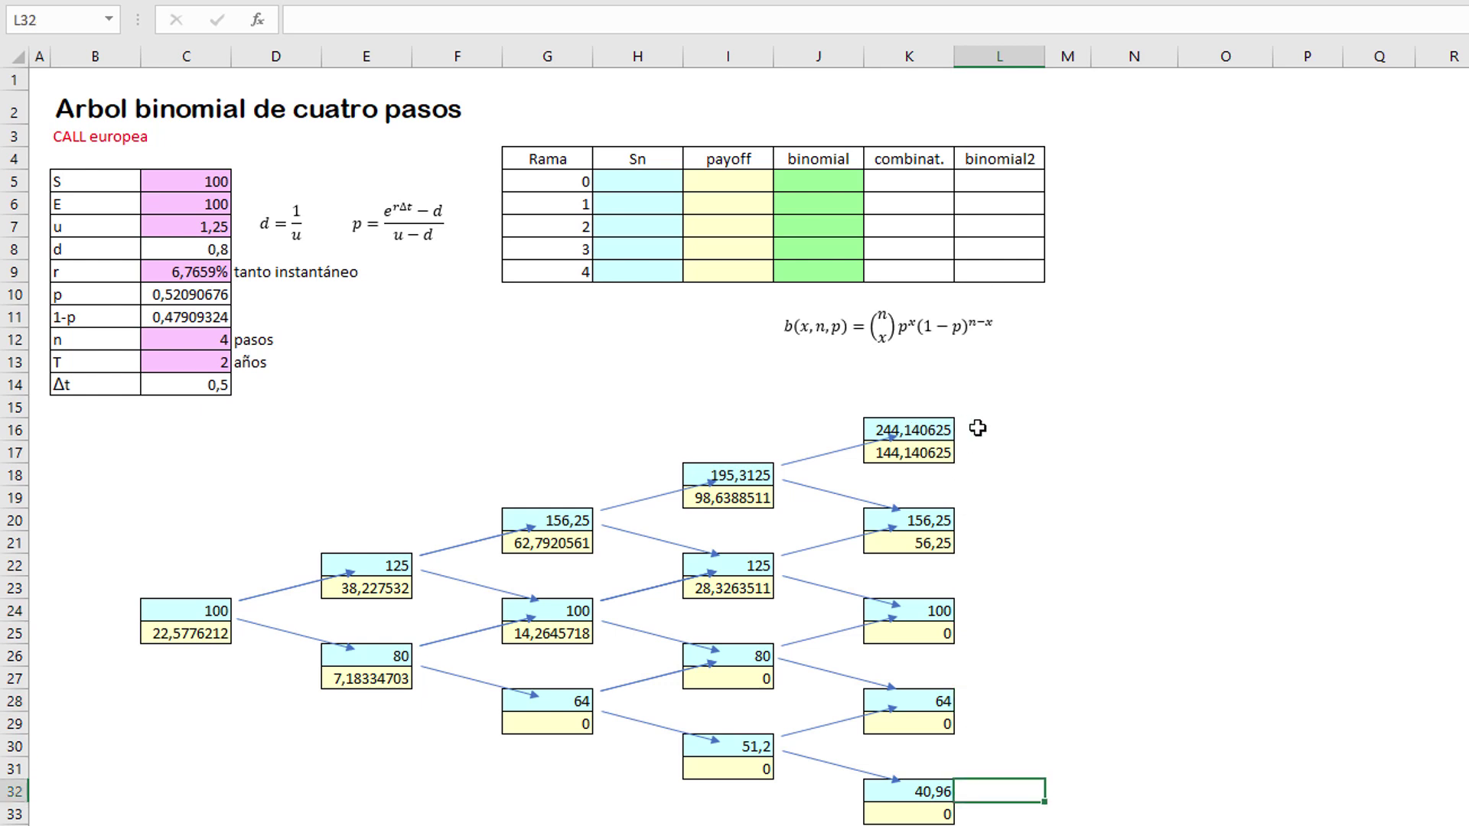
pyautogui.click(978, 428)
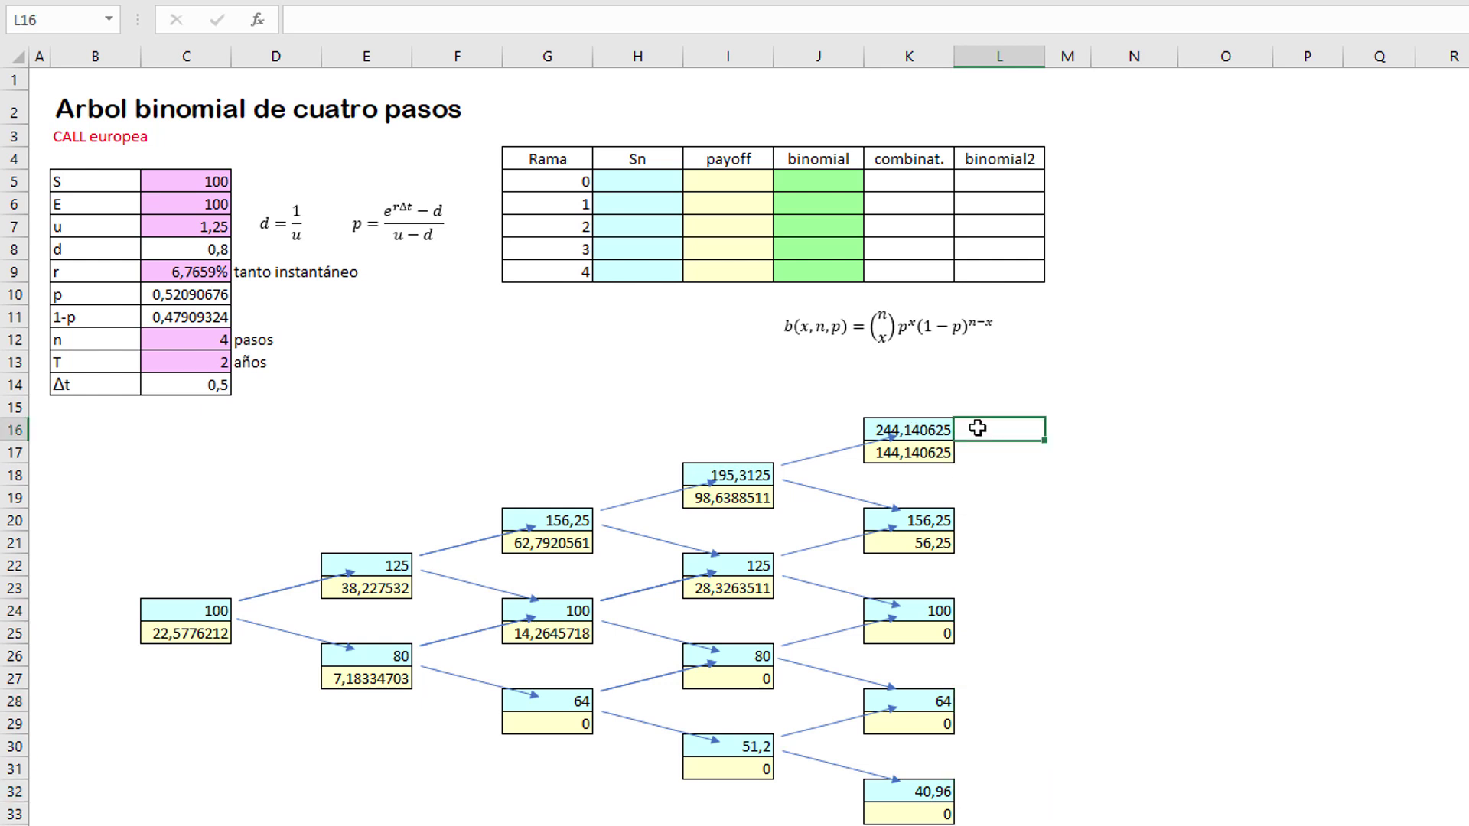
pyautogui.click(976, 519)
pyautogui.click(978, 610)
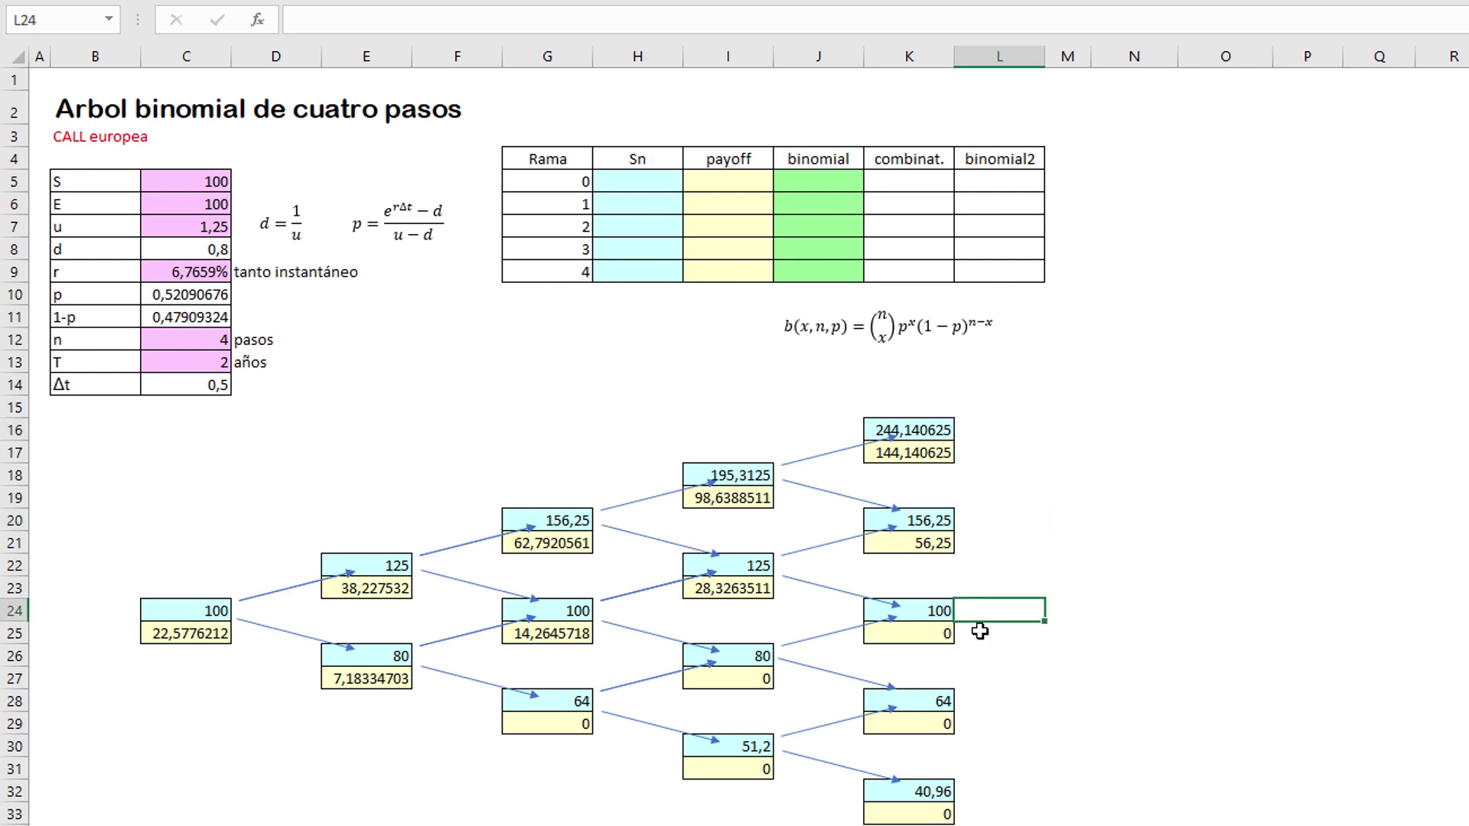
pyautogui.click(974, 700)
pyautogui.click(970, 793)
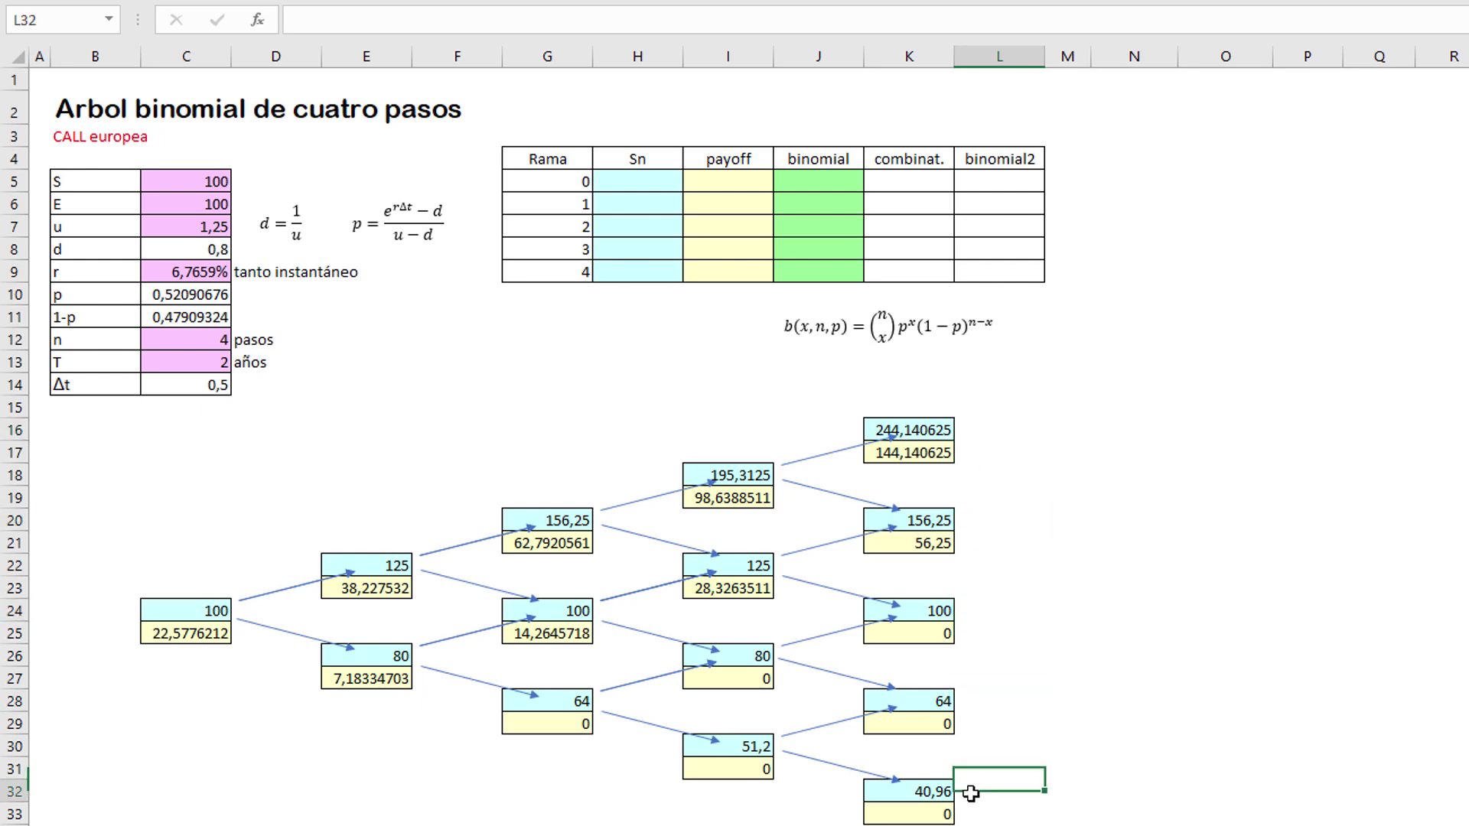
pyautogui.click(558, 181)
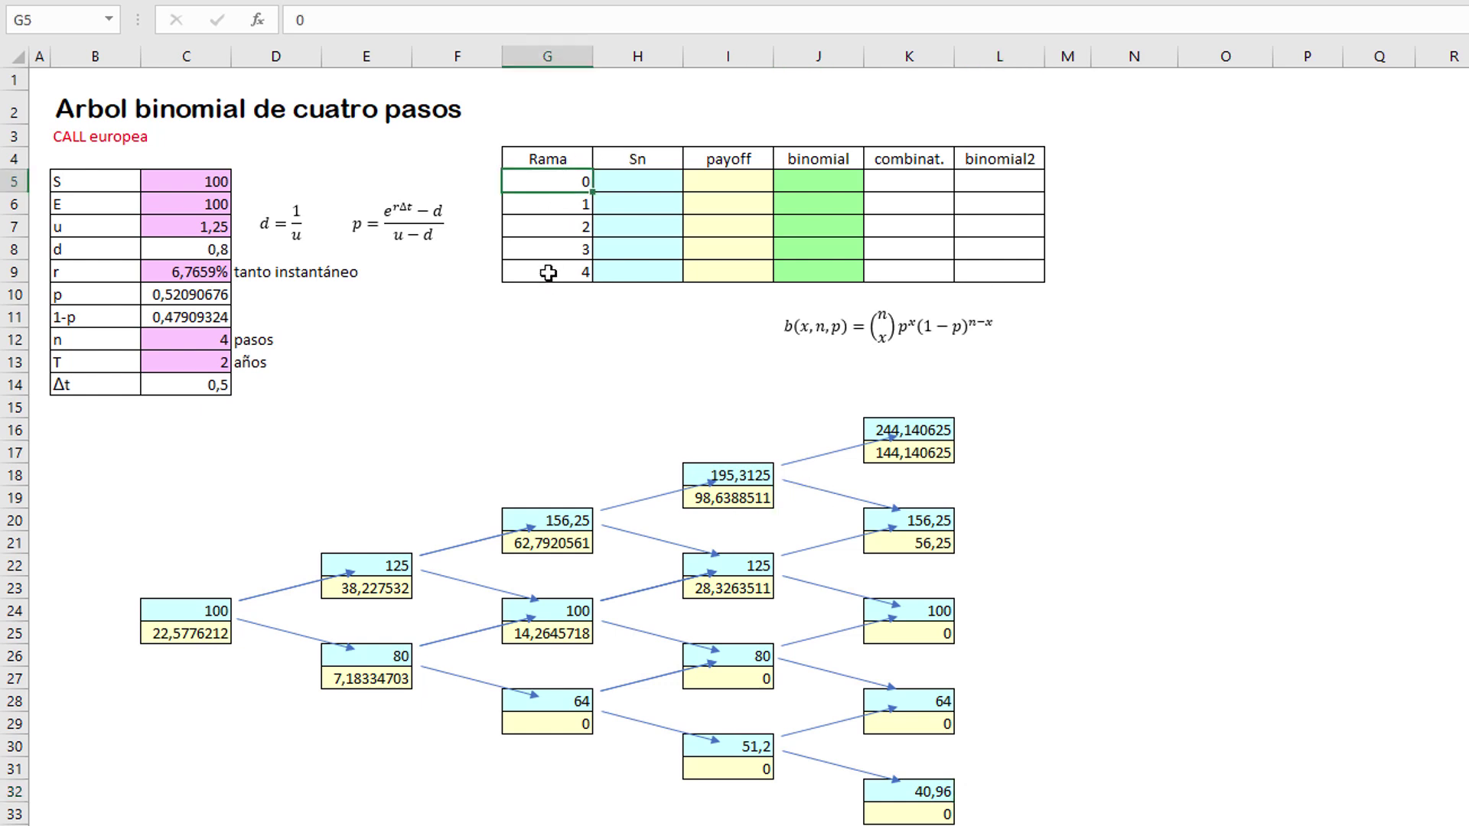
pyautogui.click(543, 274)
# Compare the Sn column of the branch table with the terminal underlying prices in K16, K20, K24, K28 and K32
pyautogui.click(657, 182)
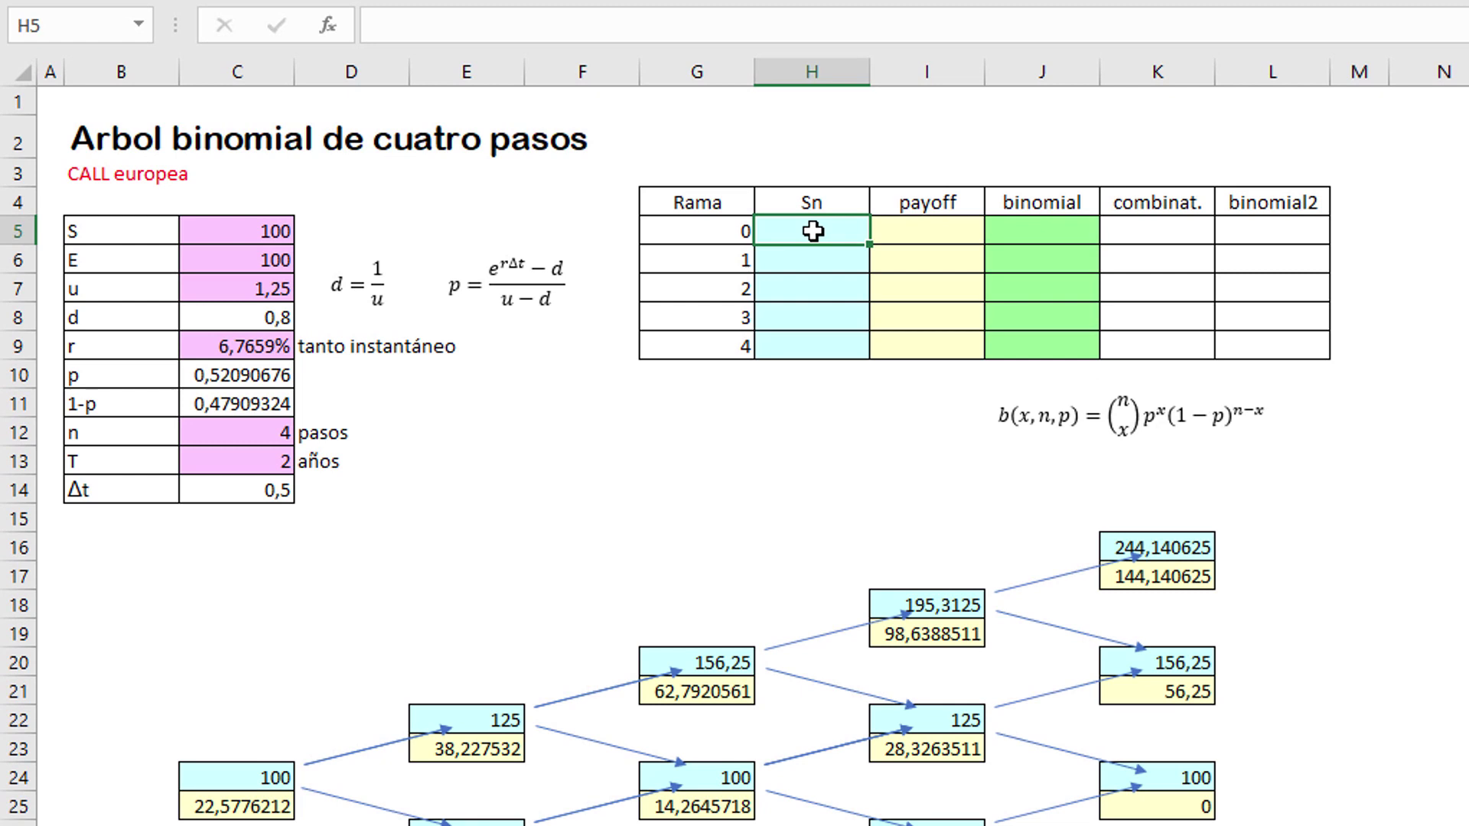
pyautogui.click(1190, 548)
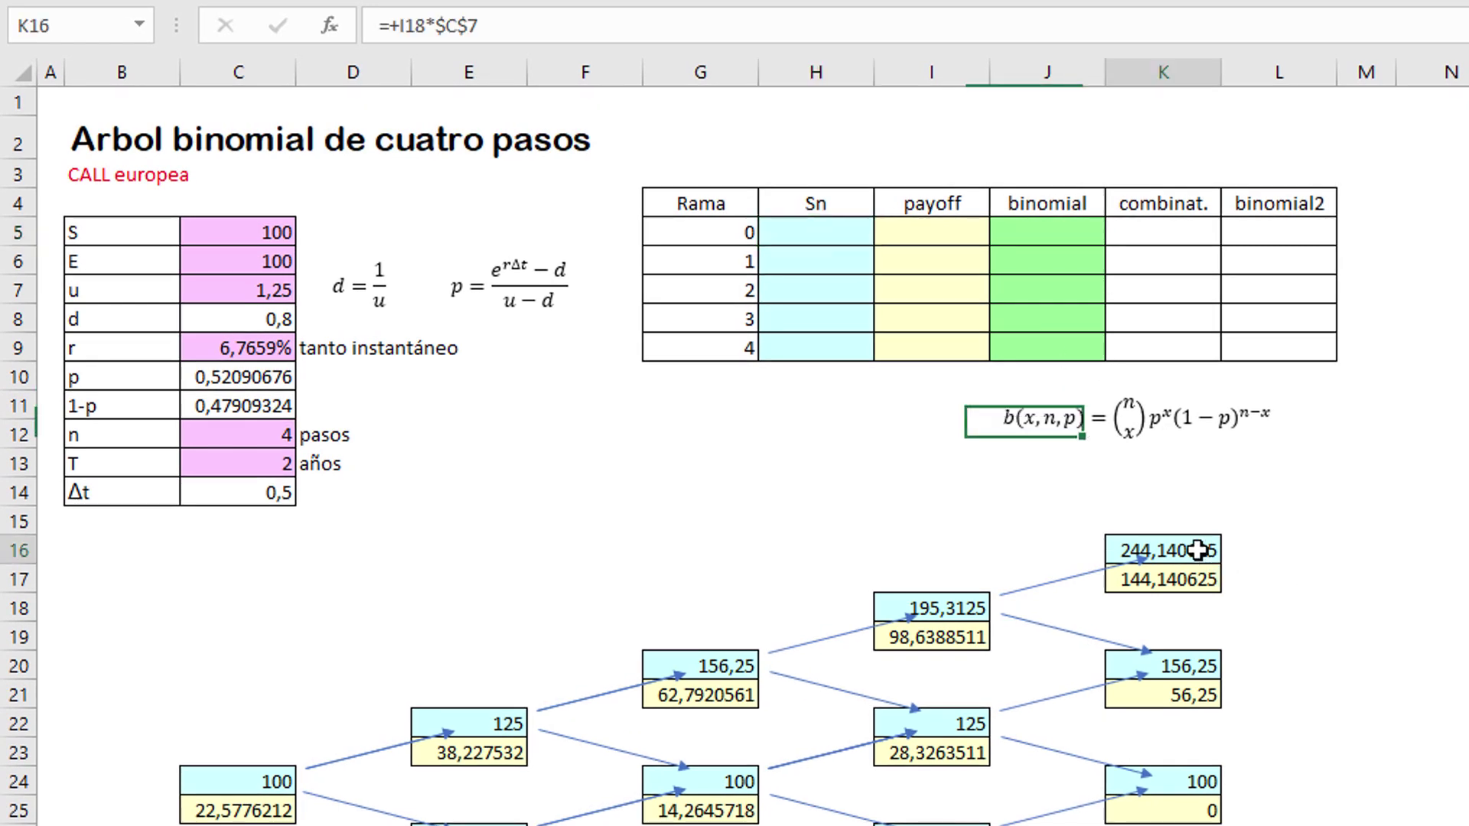
pyautogui.click(1202, 668)
pyautogui.click(1201, 779)
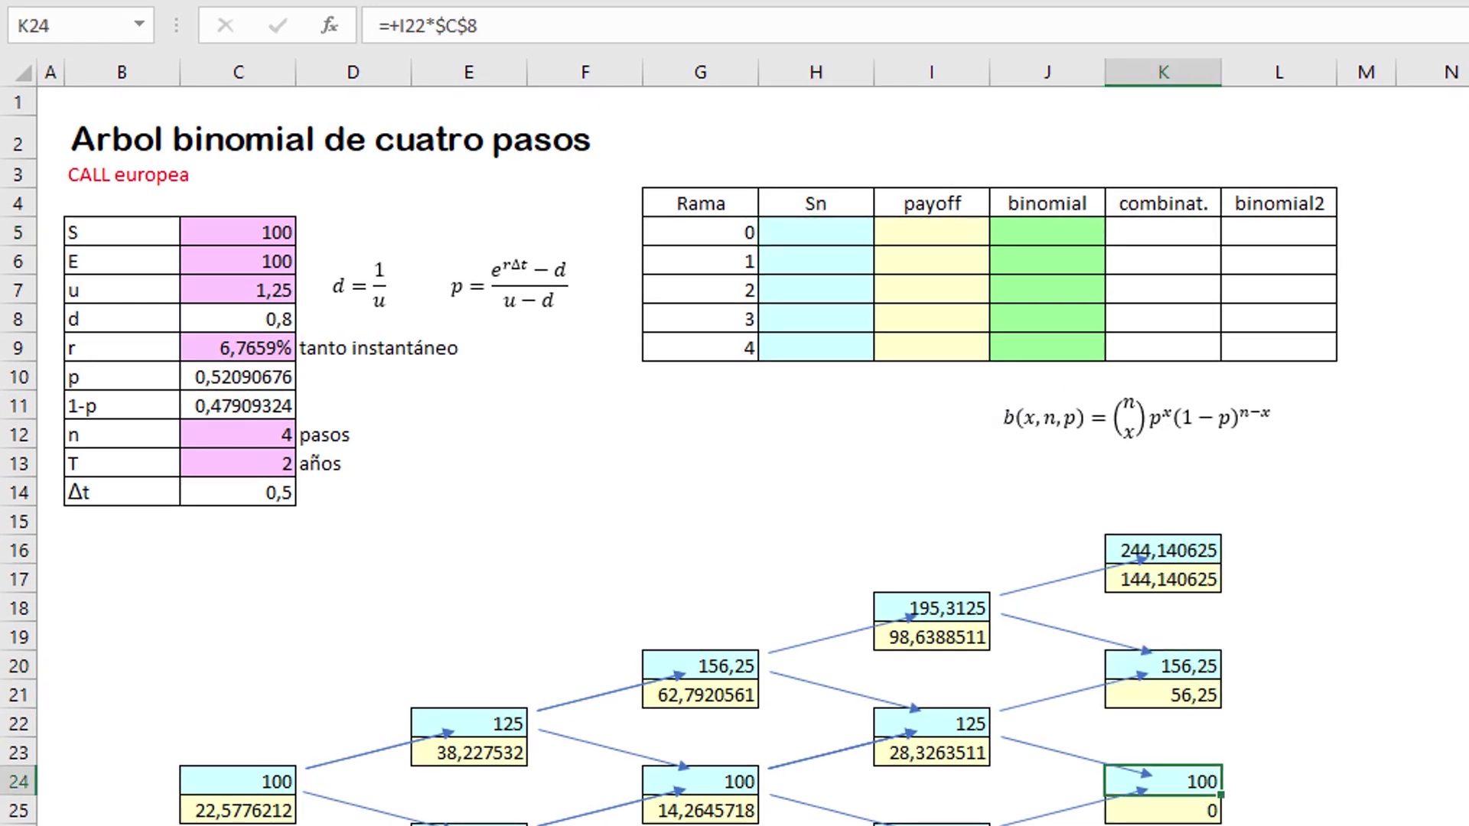
pyautogui.click(1202, 825)
pyautogui.click(1204, 825)
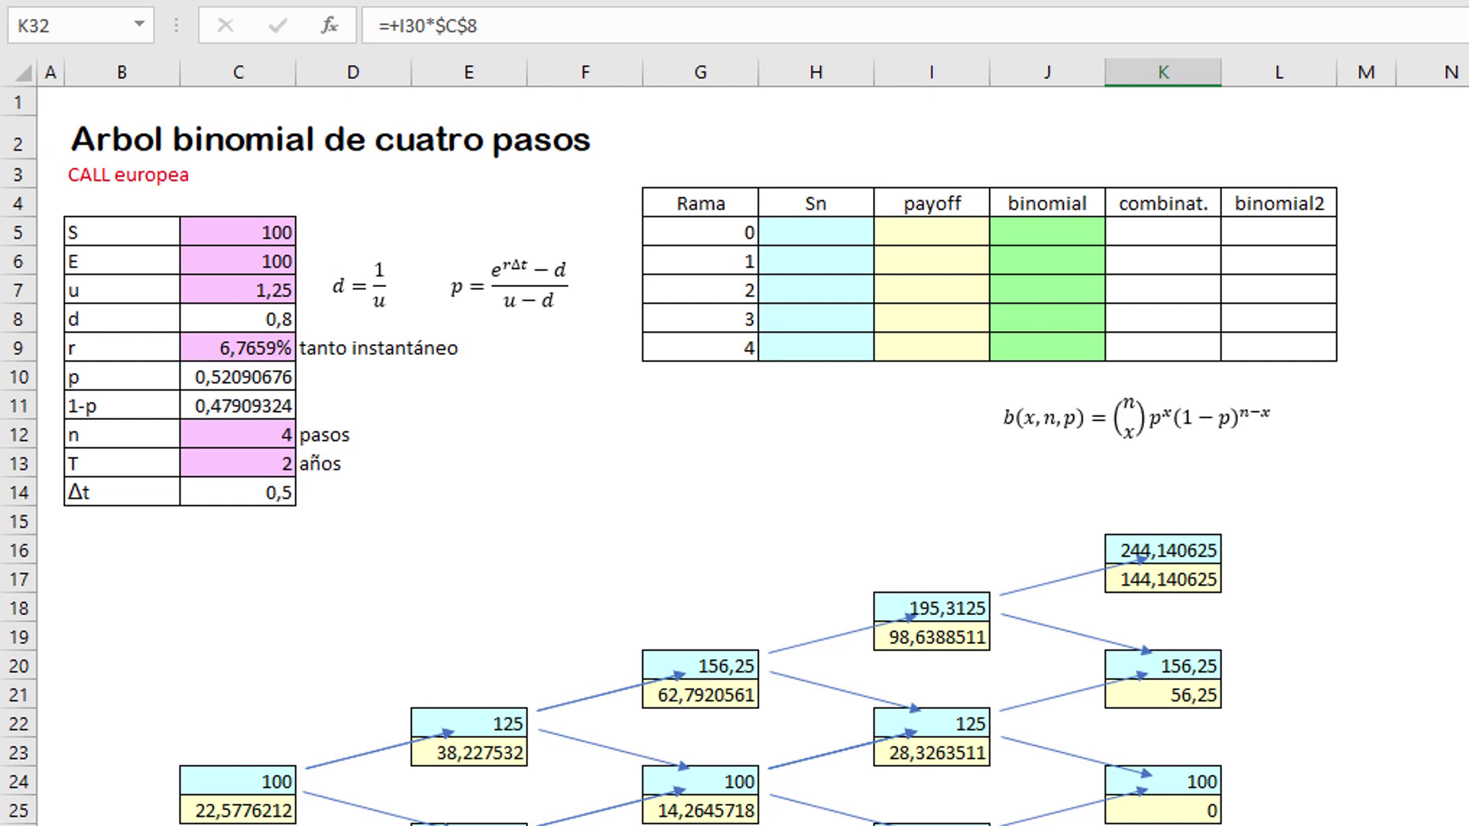
pyautogui.click(1174, 548)
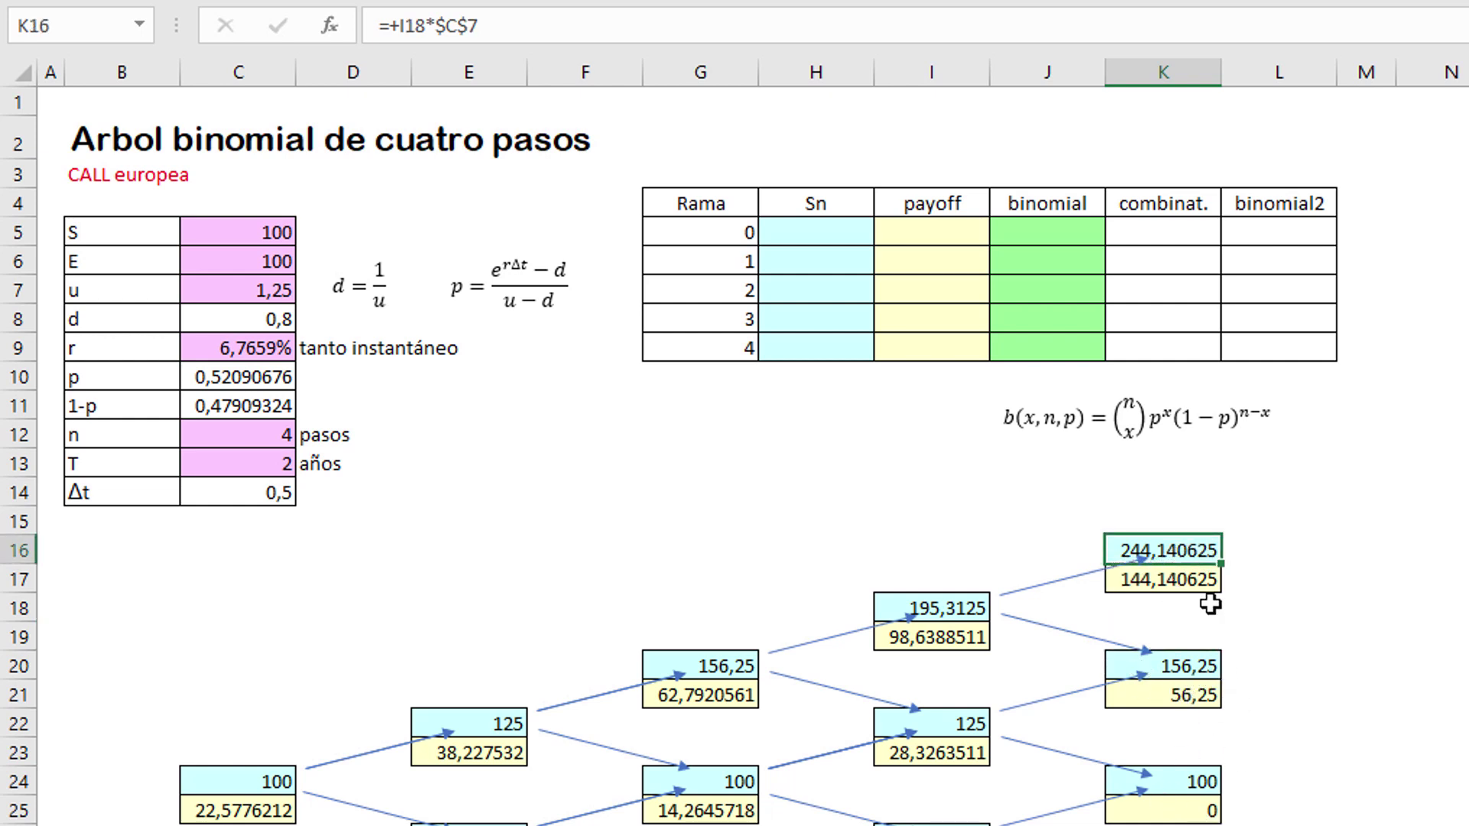
# Start the Sn formula for branch 0 in H5 as the initial price C5 multiplied by the up factor C7
pyautogui.click(797, 233)
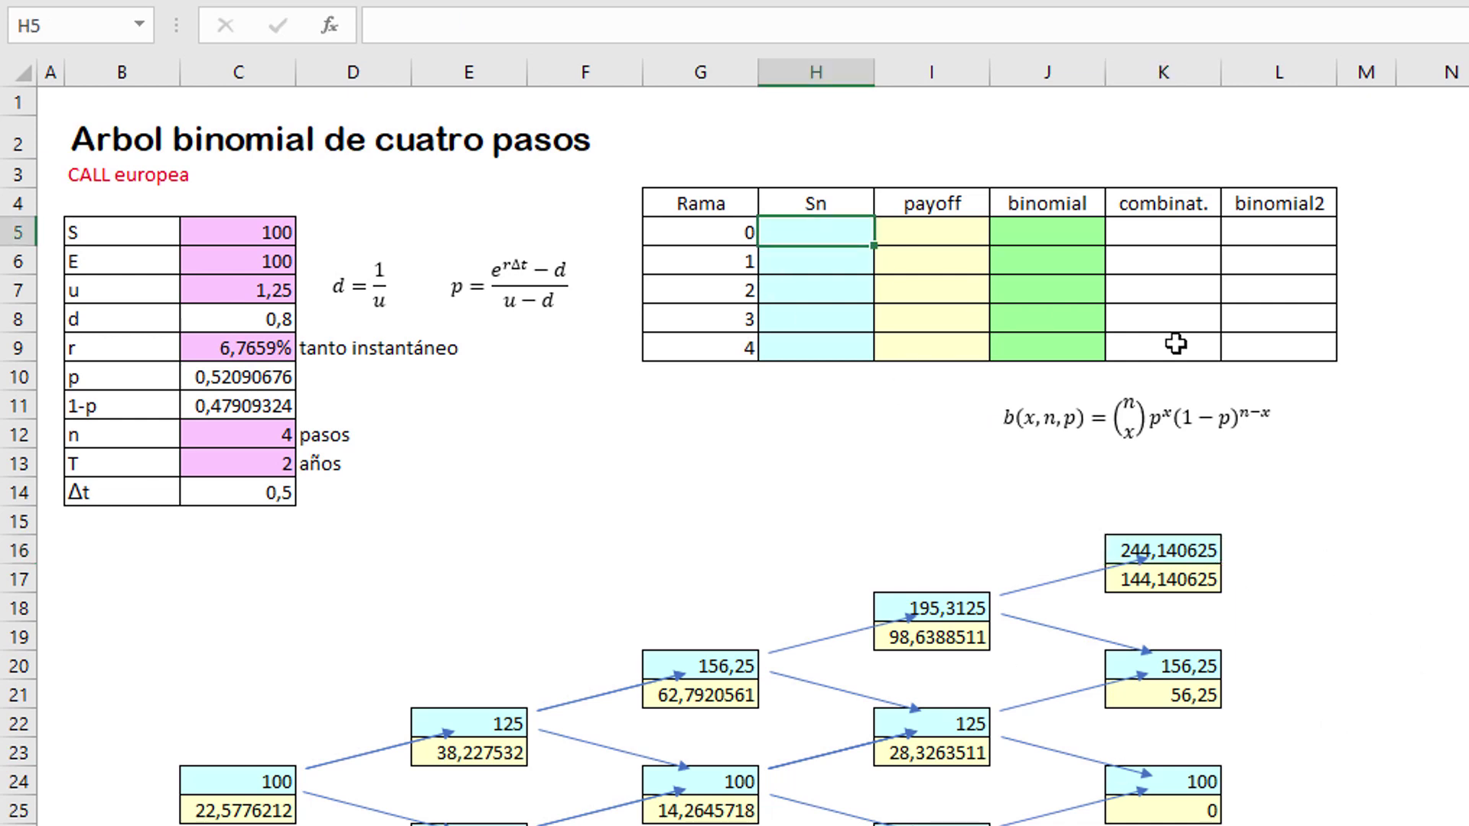
pyautogui.write('=')
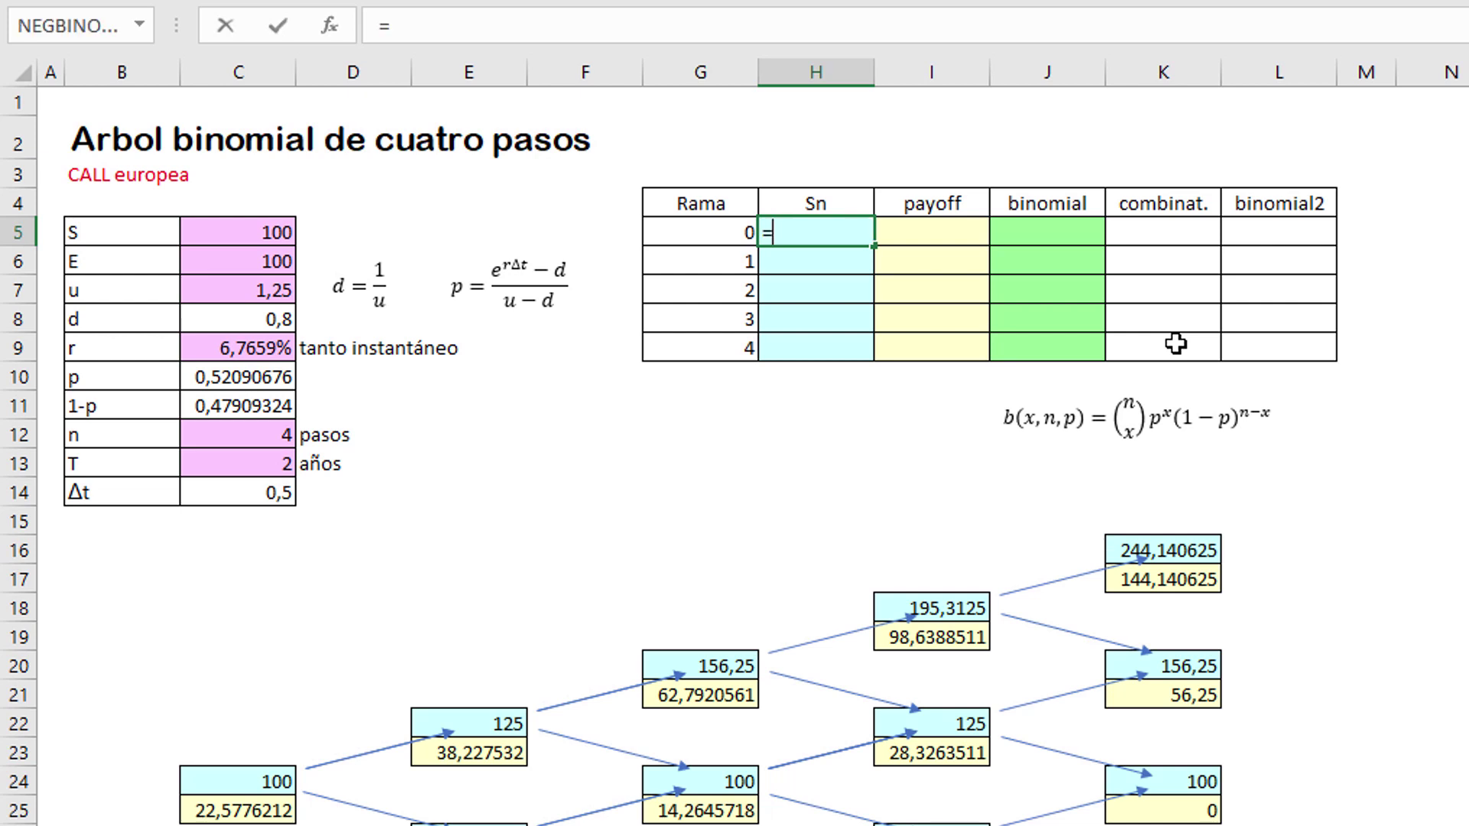
pyautogui.click(264, 231)
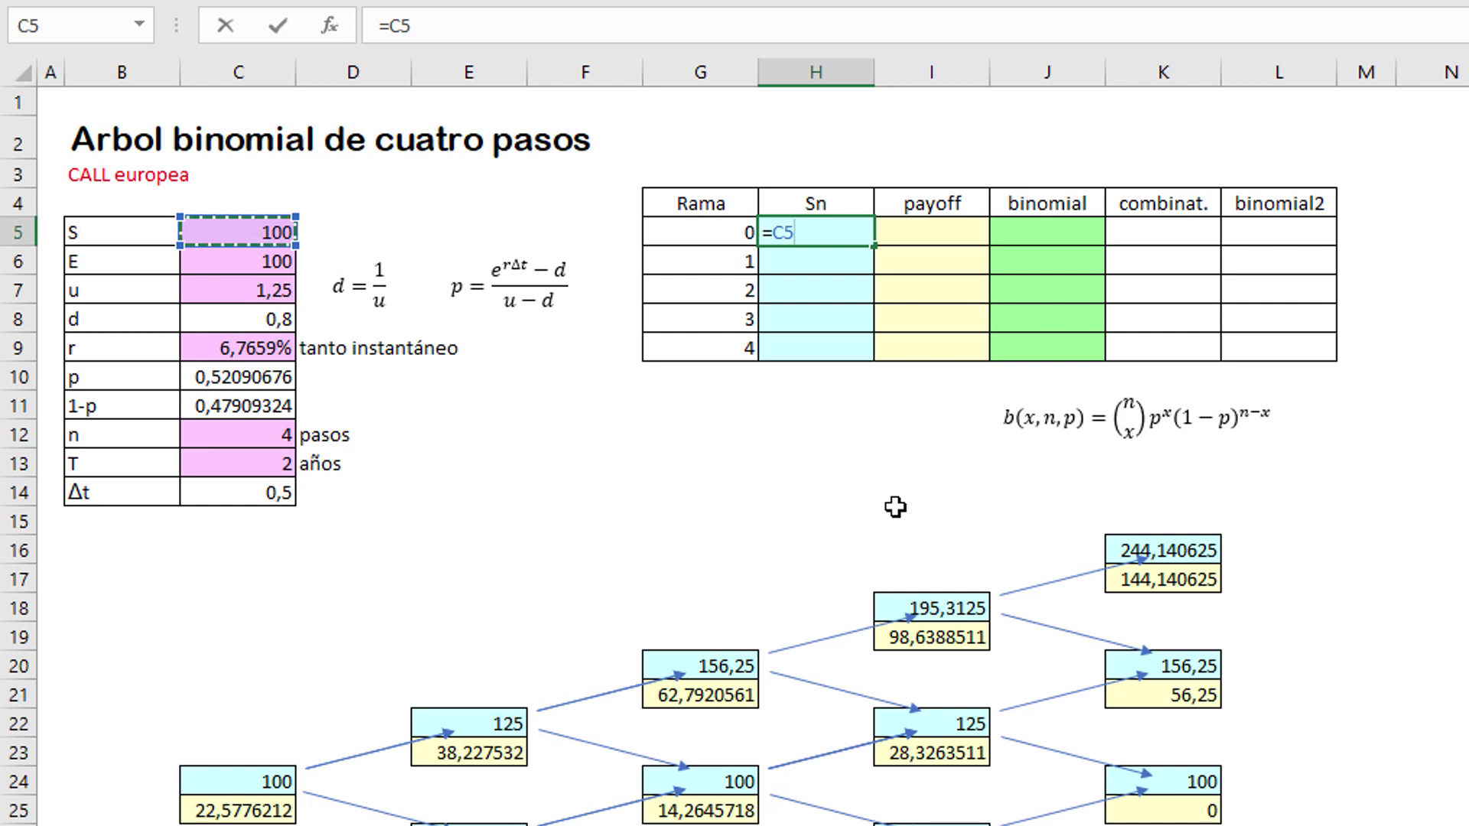
pyautogui.write('*')
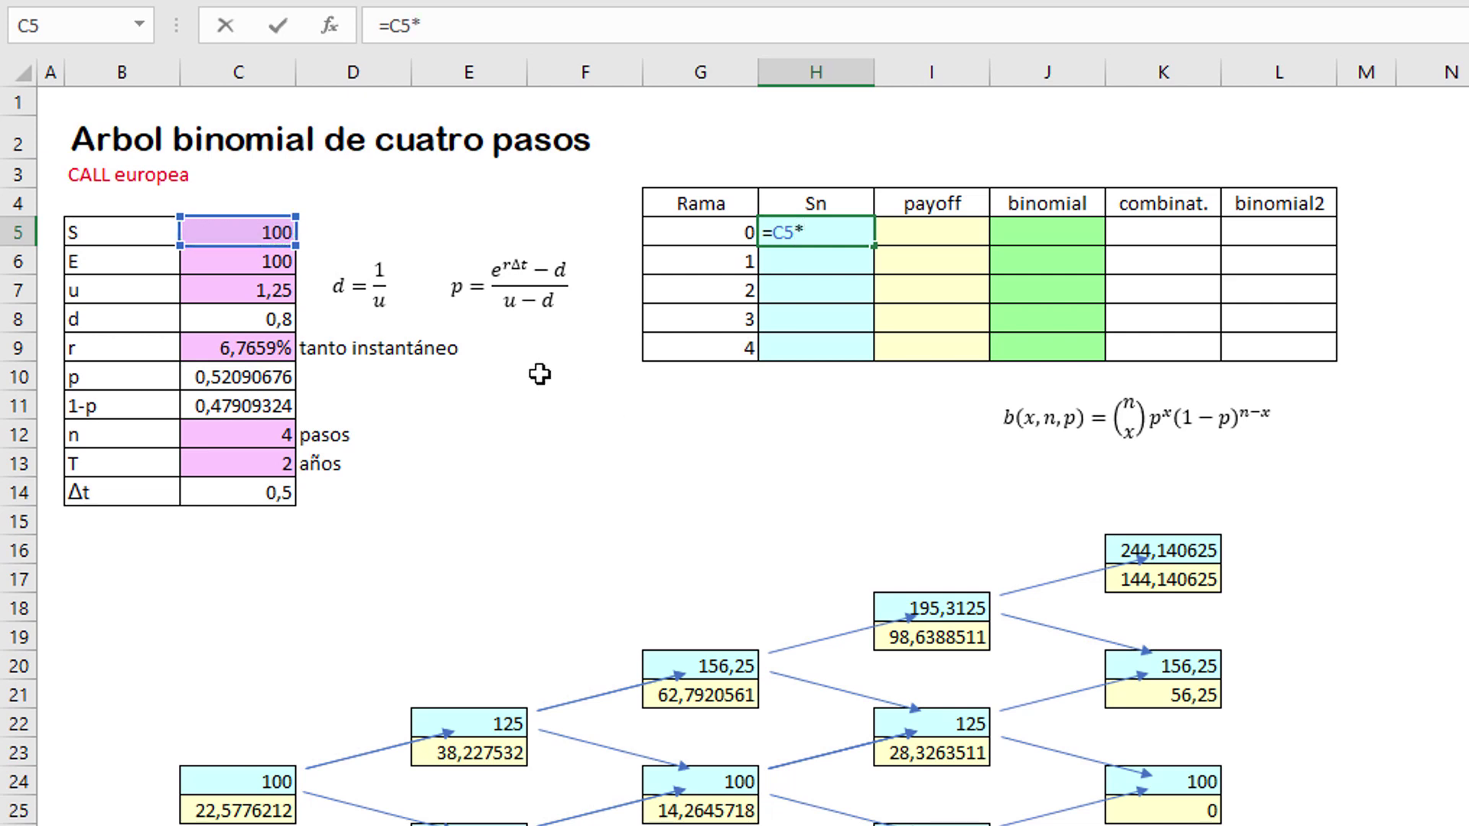
pyautogui.click(226, 296)
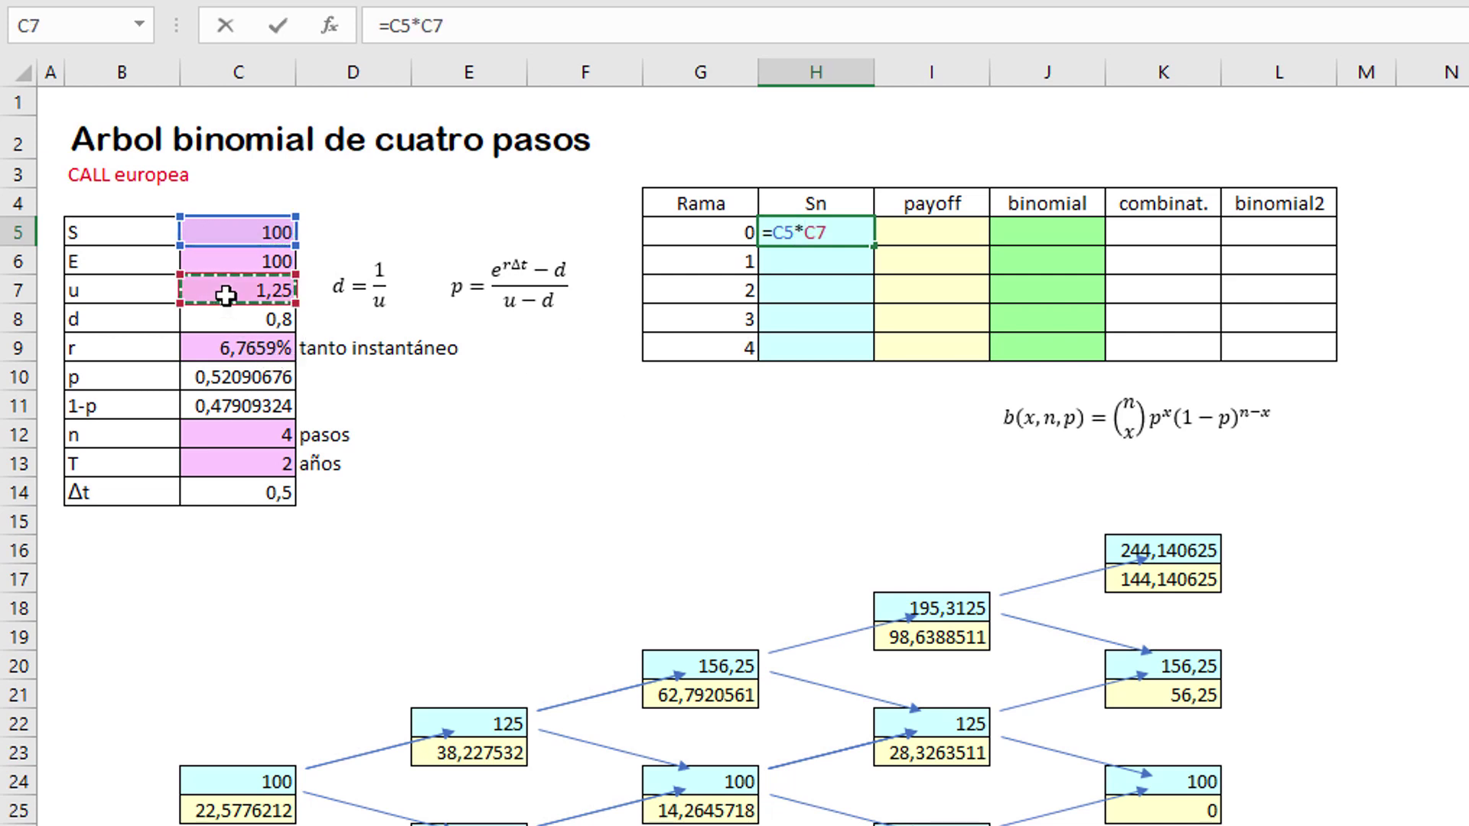
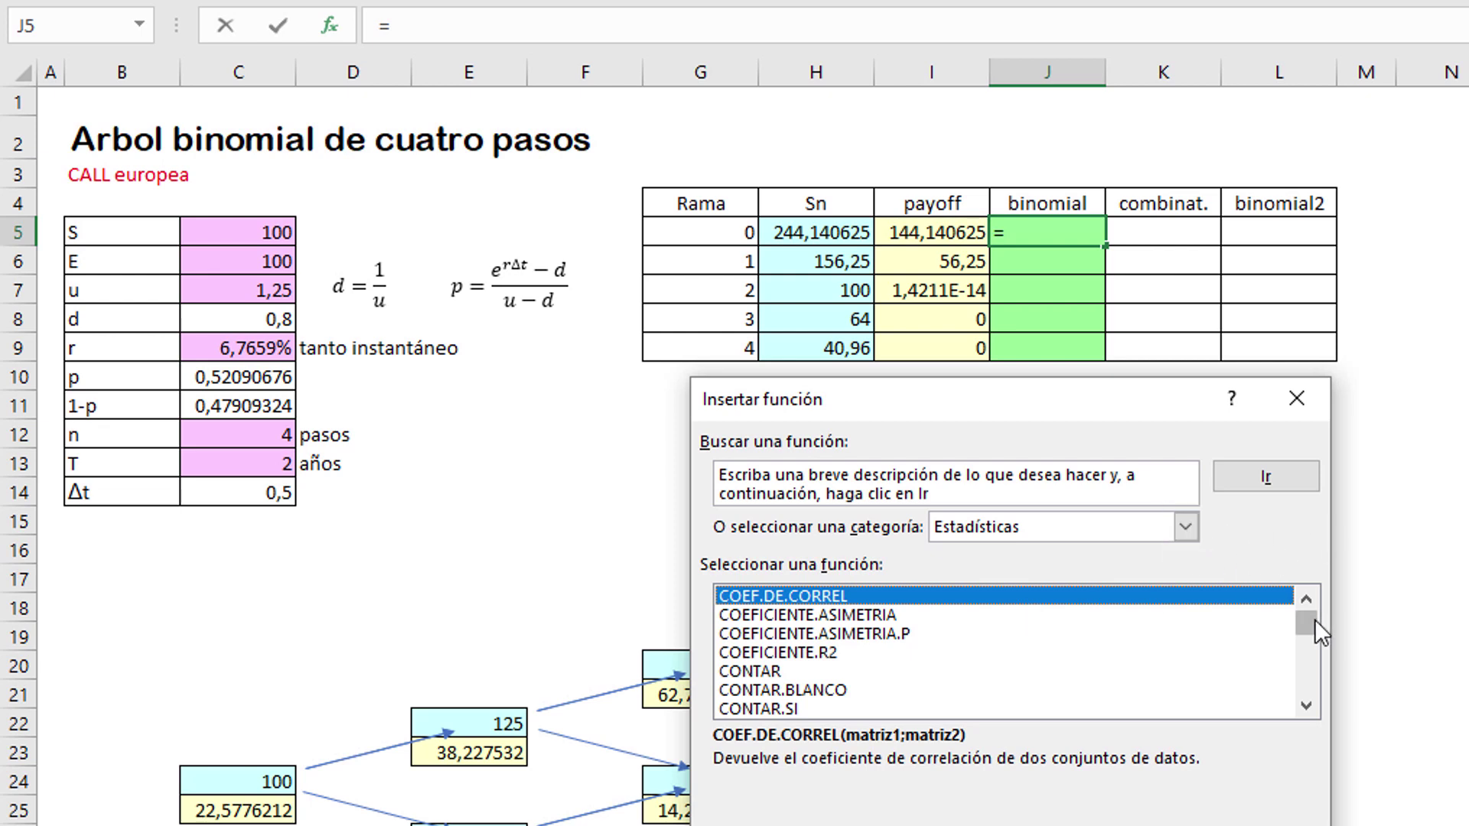
# Insert the statistical function DISTR.BINOM.N into the binomial cell J5
pyautogui.moveTo(1311, 618); pyautogui.dragTo(1311, 633)
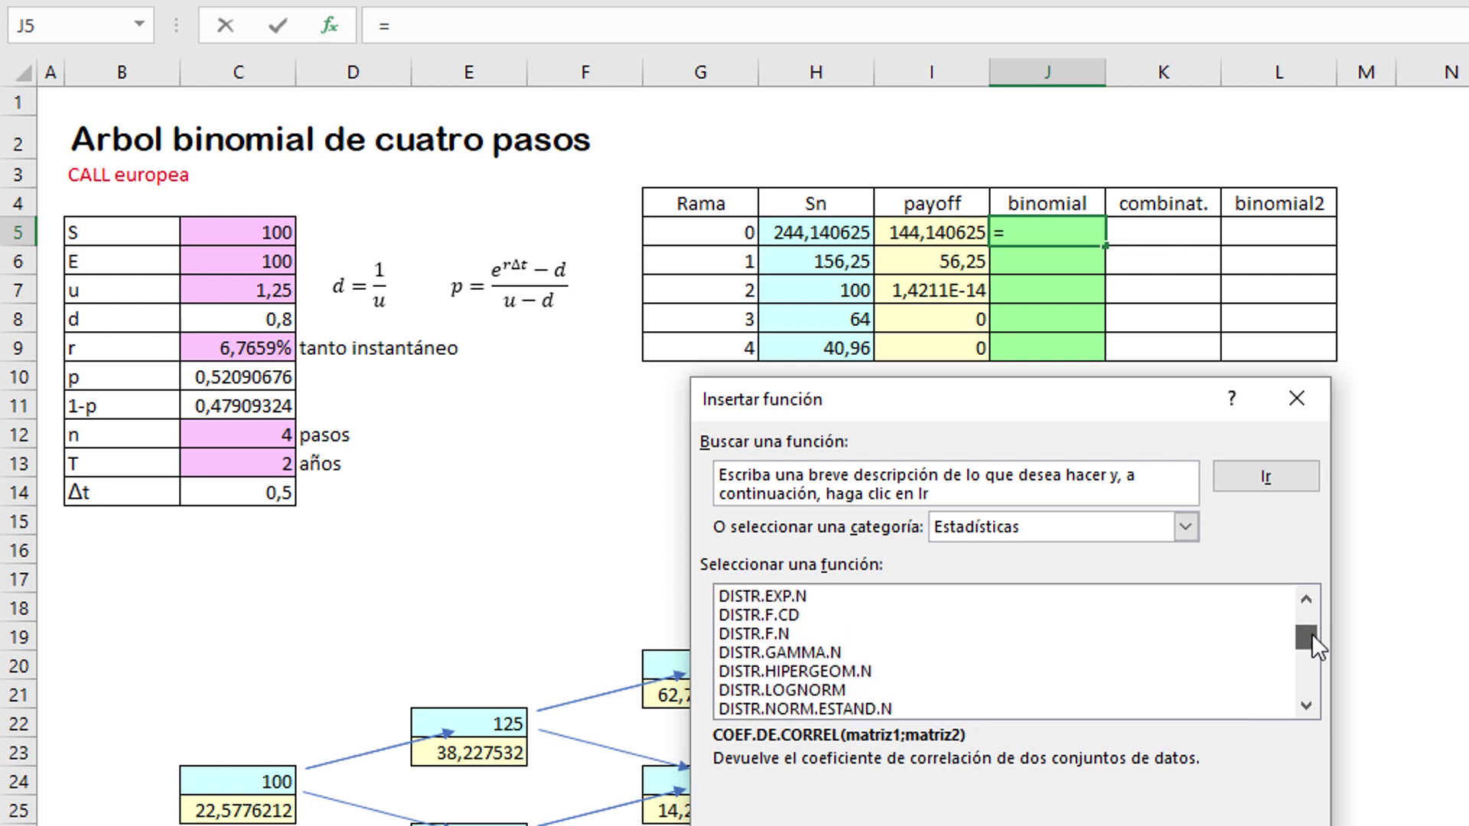
pyautogui.click(1302, 600)
pyautogui.click(1302, 599)
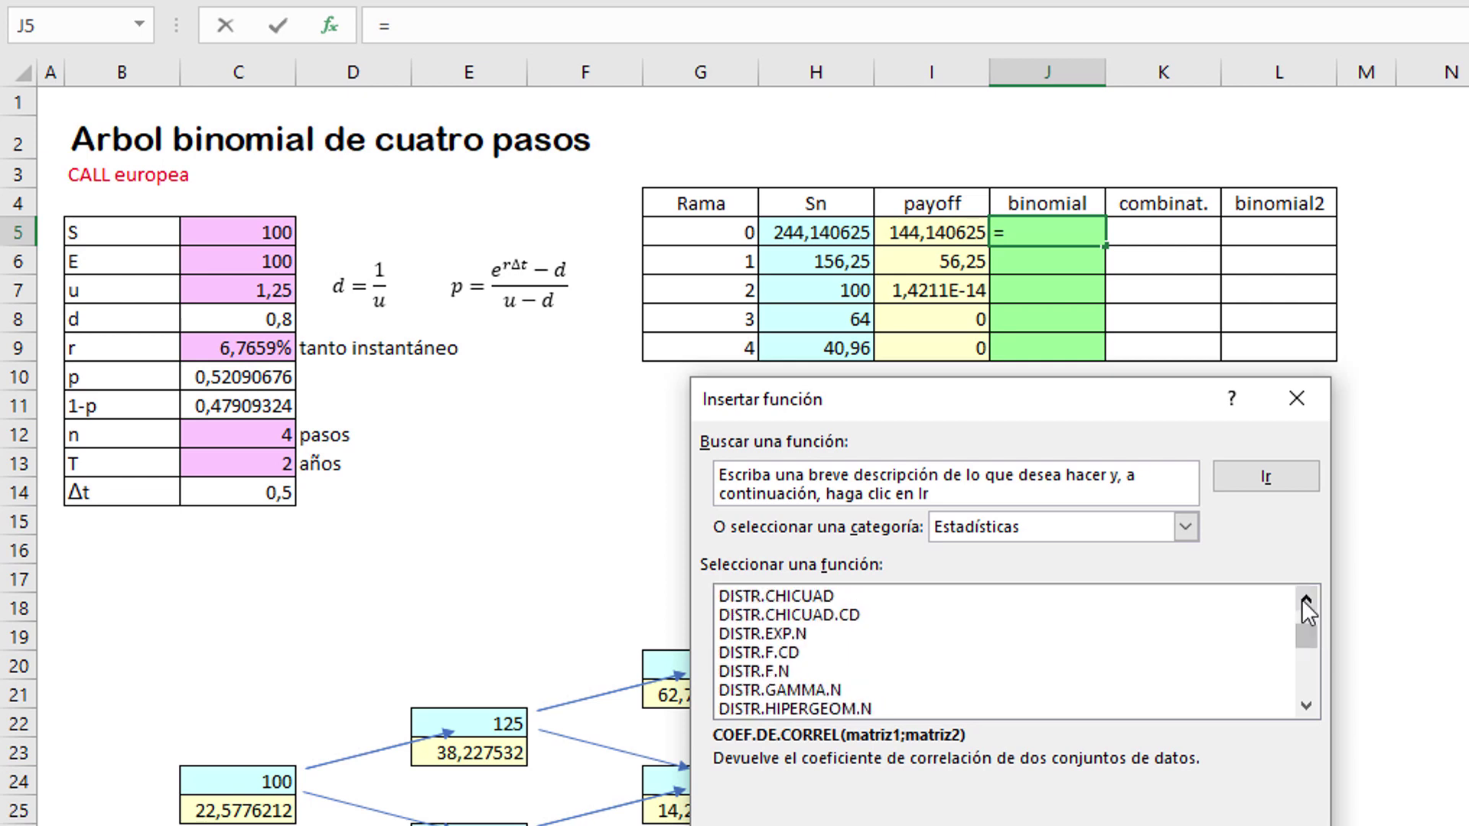
pyautogui.click(1302, 599)
pyautogui.click(1302, 600)
pyautogui.click(1302, 600)
pyautogui.click(1301, 599)
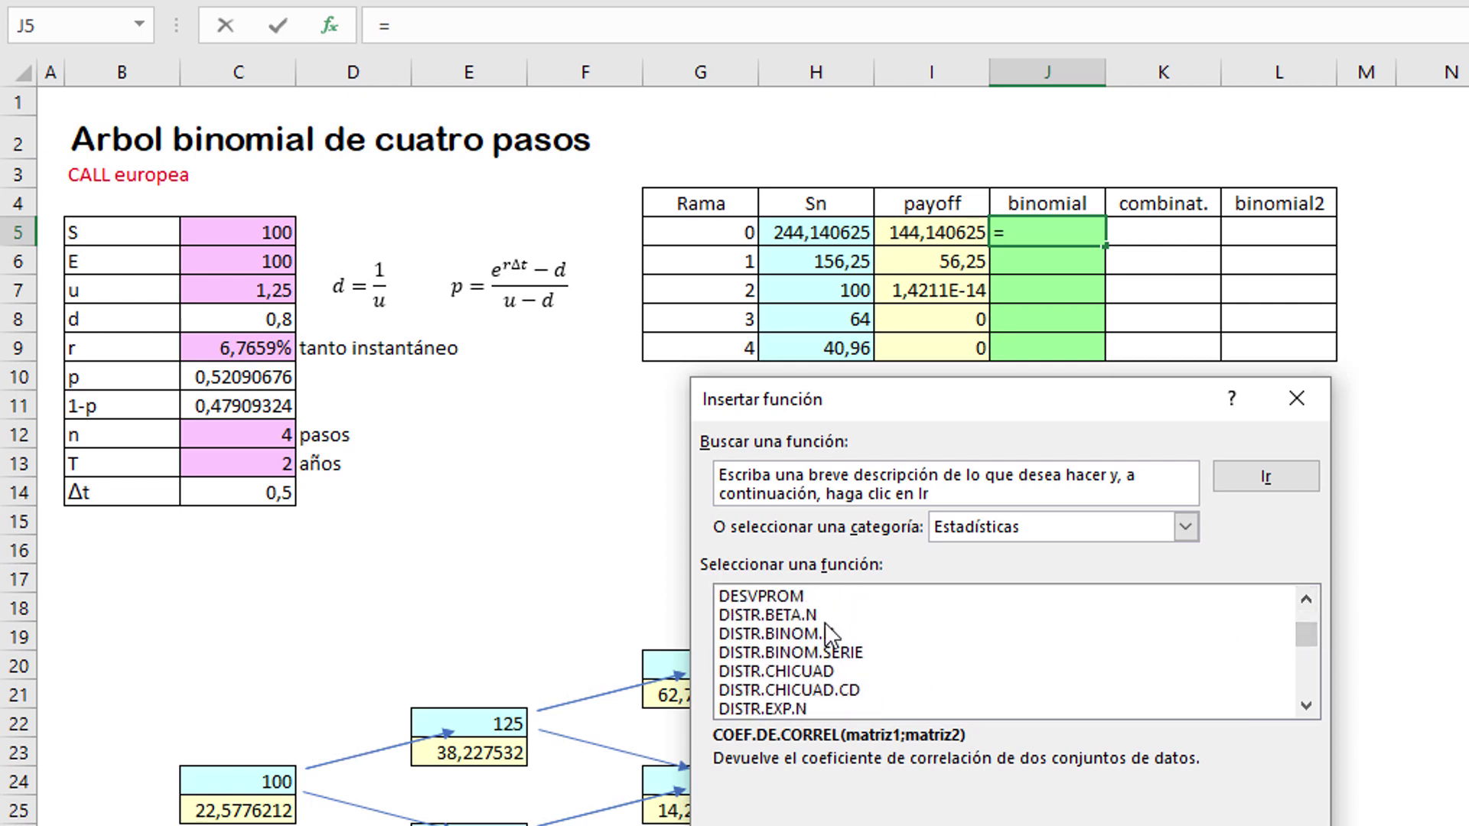
pyautogui.click(803, 635)
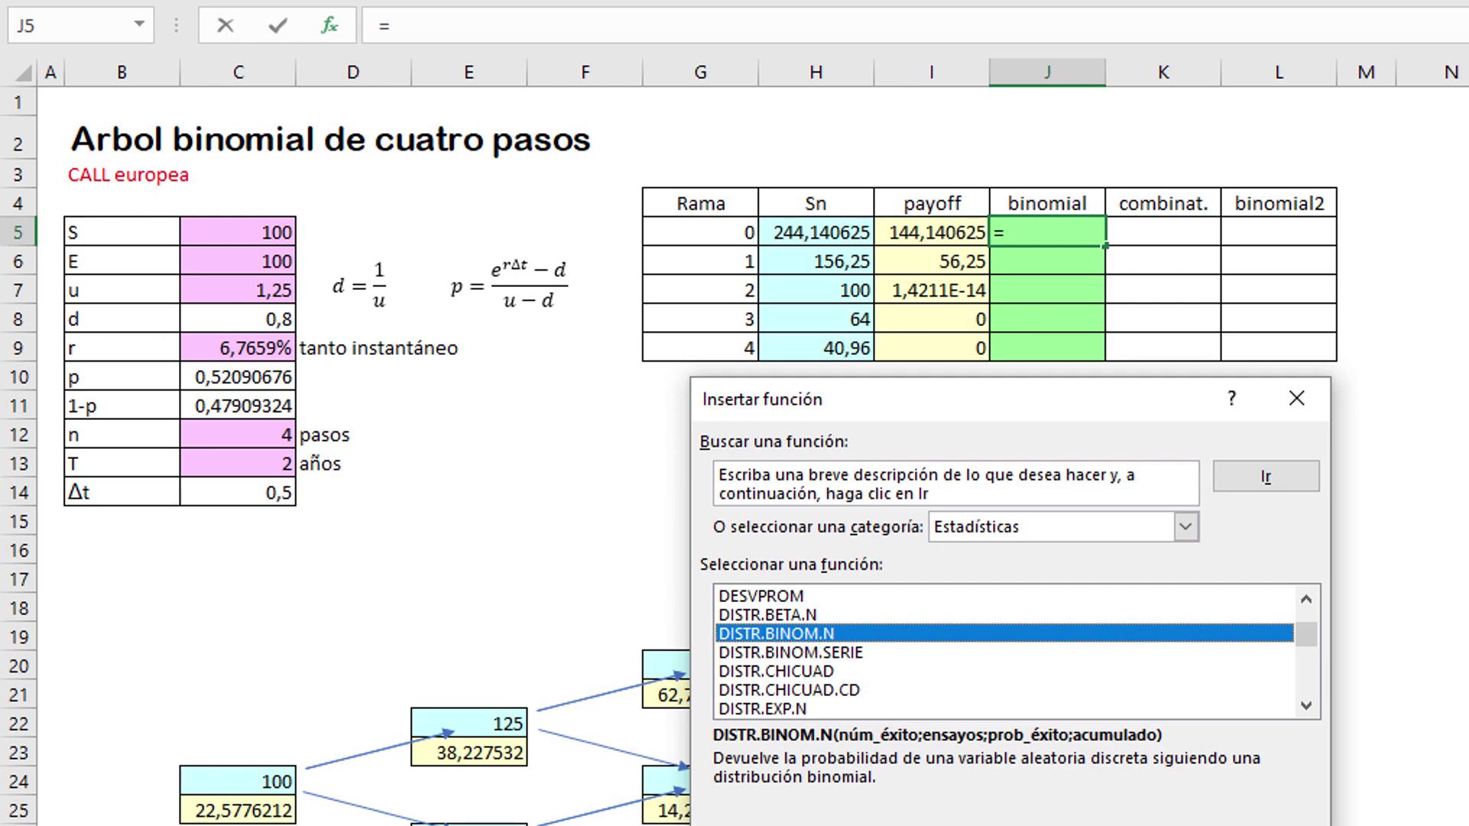
pyautogui.press('Return')
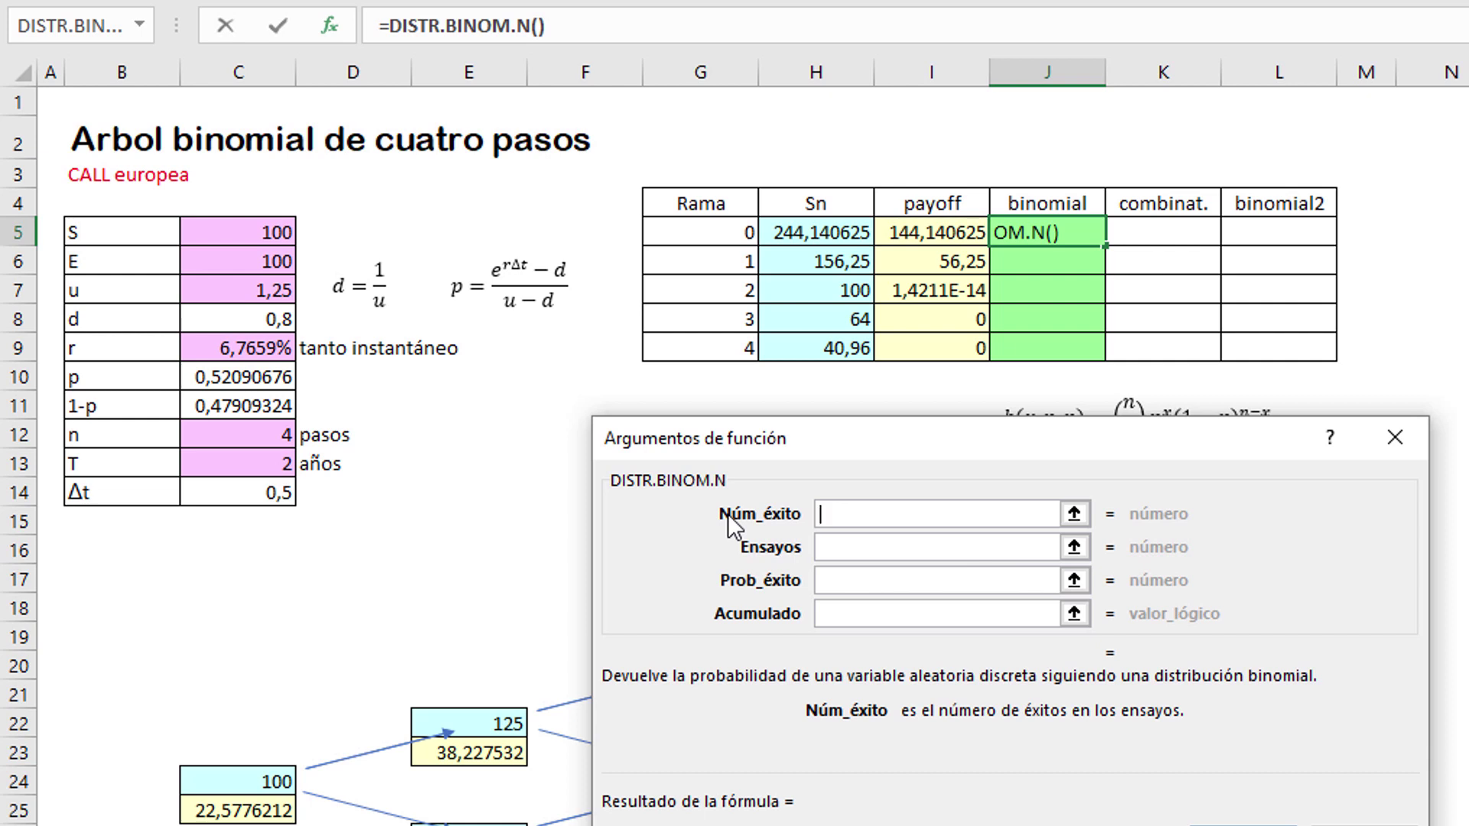
# Set the DISTR.BINOM.N arguments in J5 to Núm_éxito 4-G5, Ensayos 4, Prob_éxito C10 and Acumulado 0
pyautogui.write('4-')
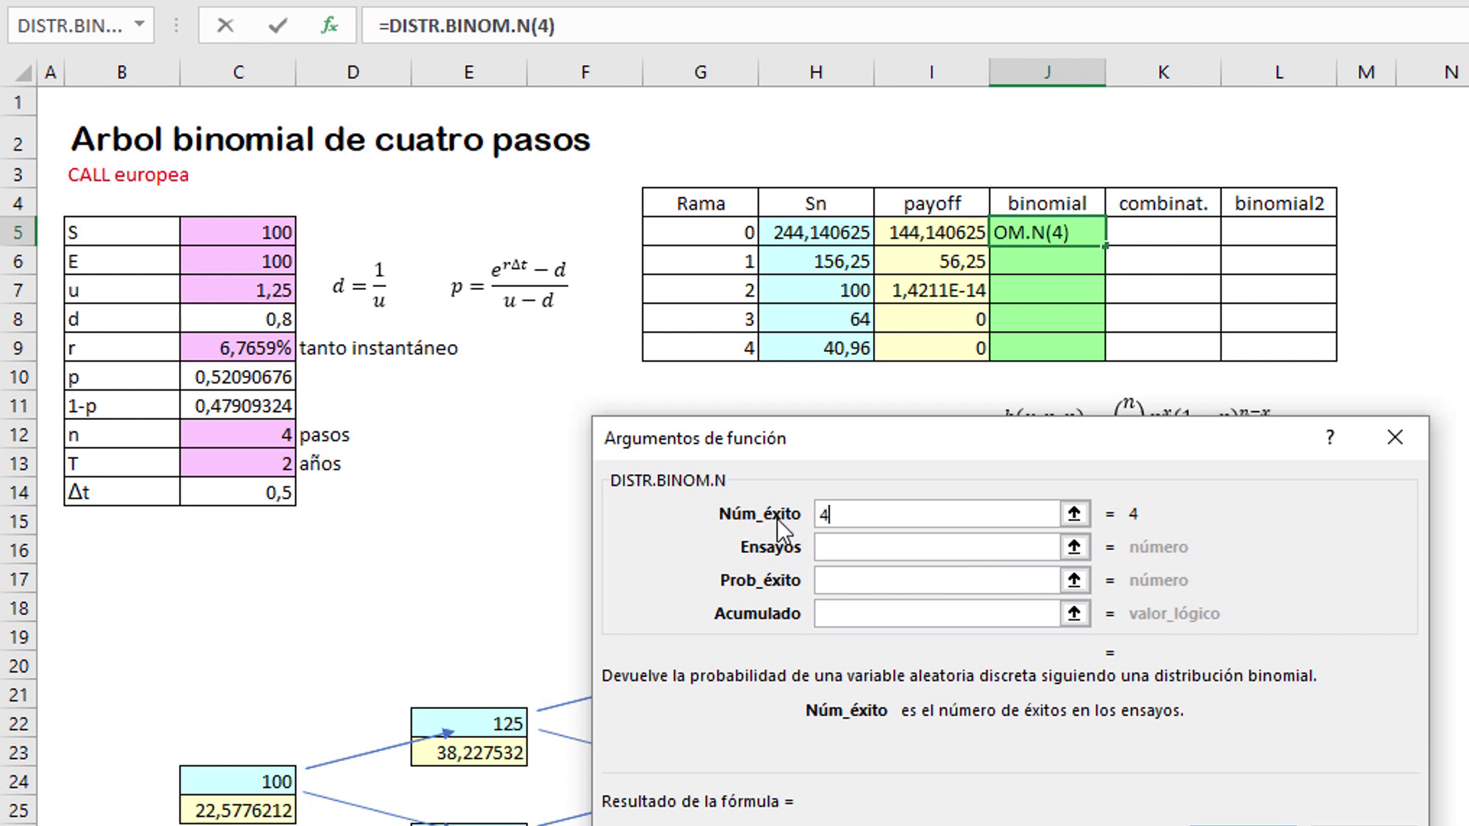
pyautogui.click(686, 233)
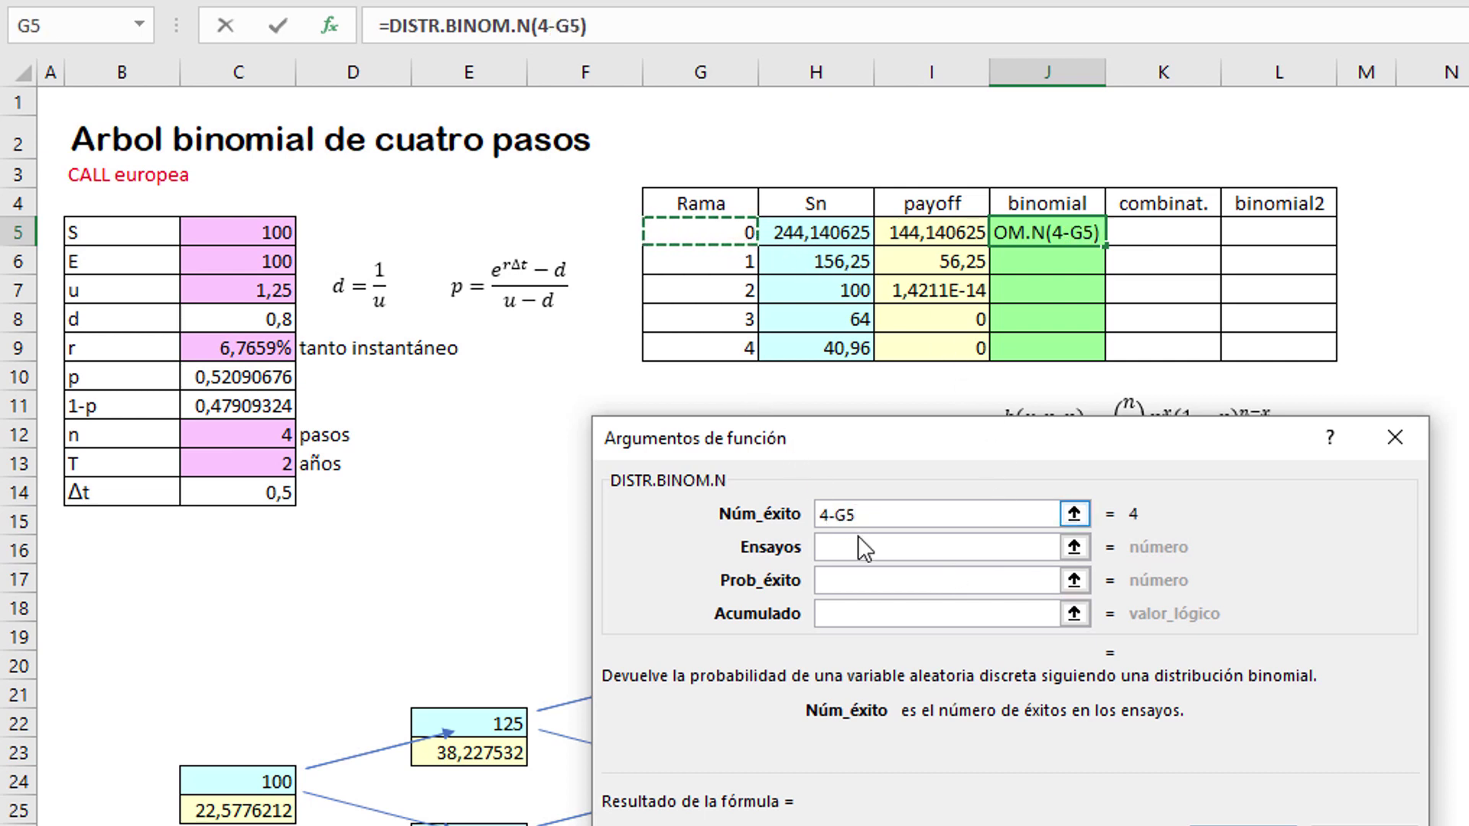
pyautogui.click(836, 547)
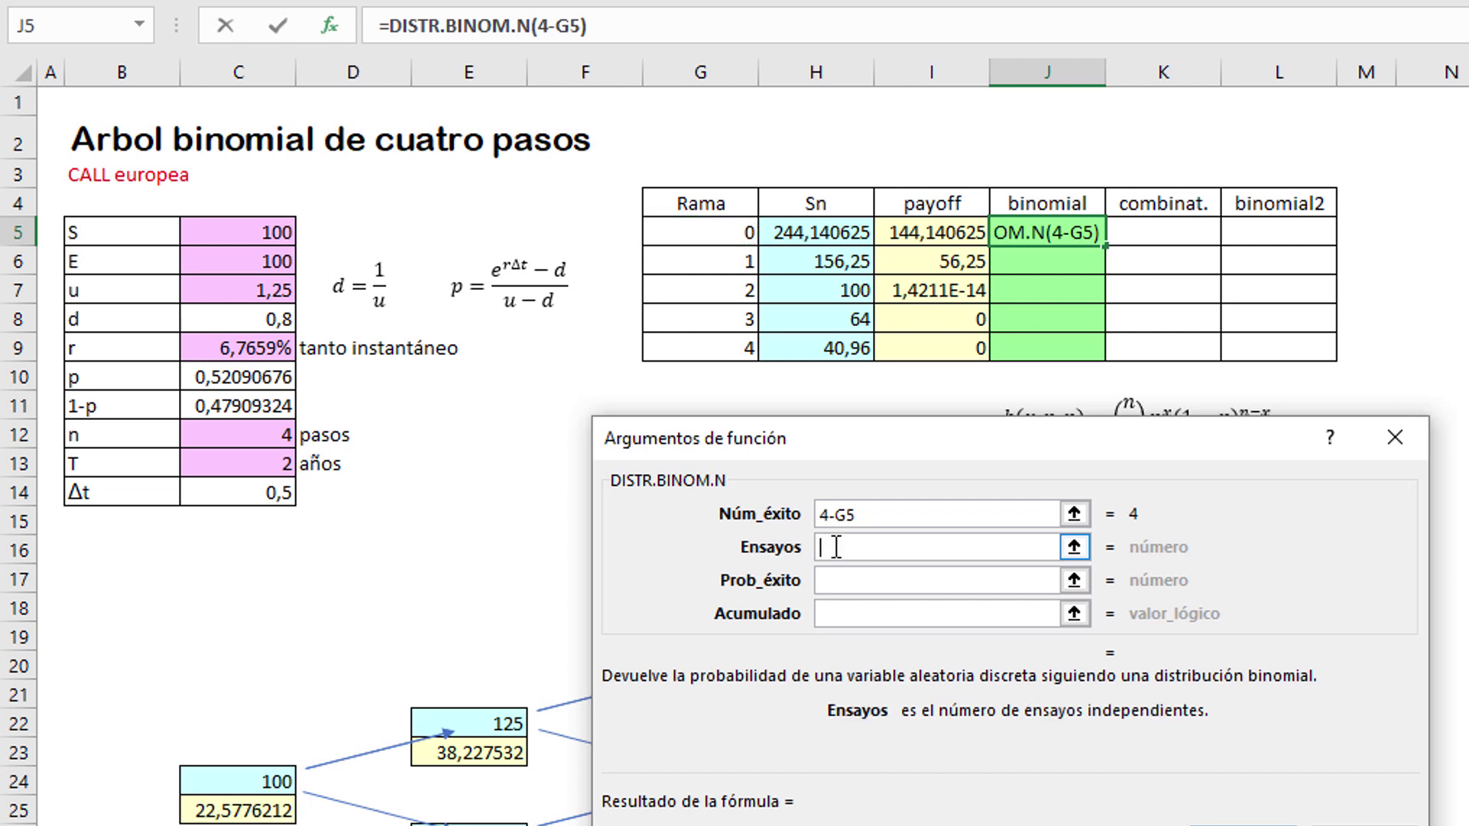
pyautogui.write('4')
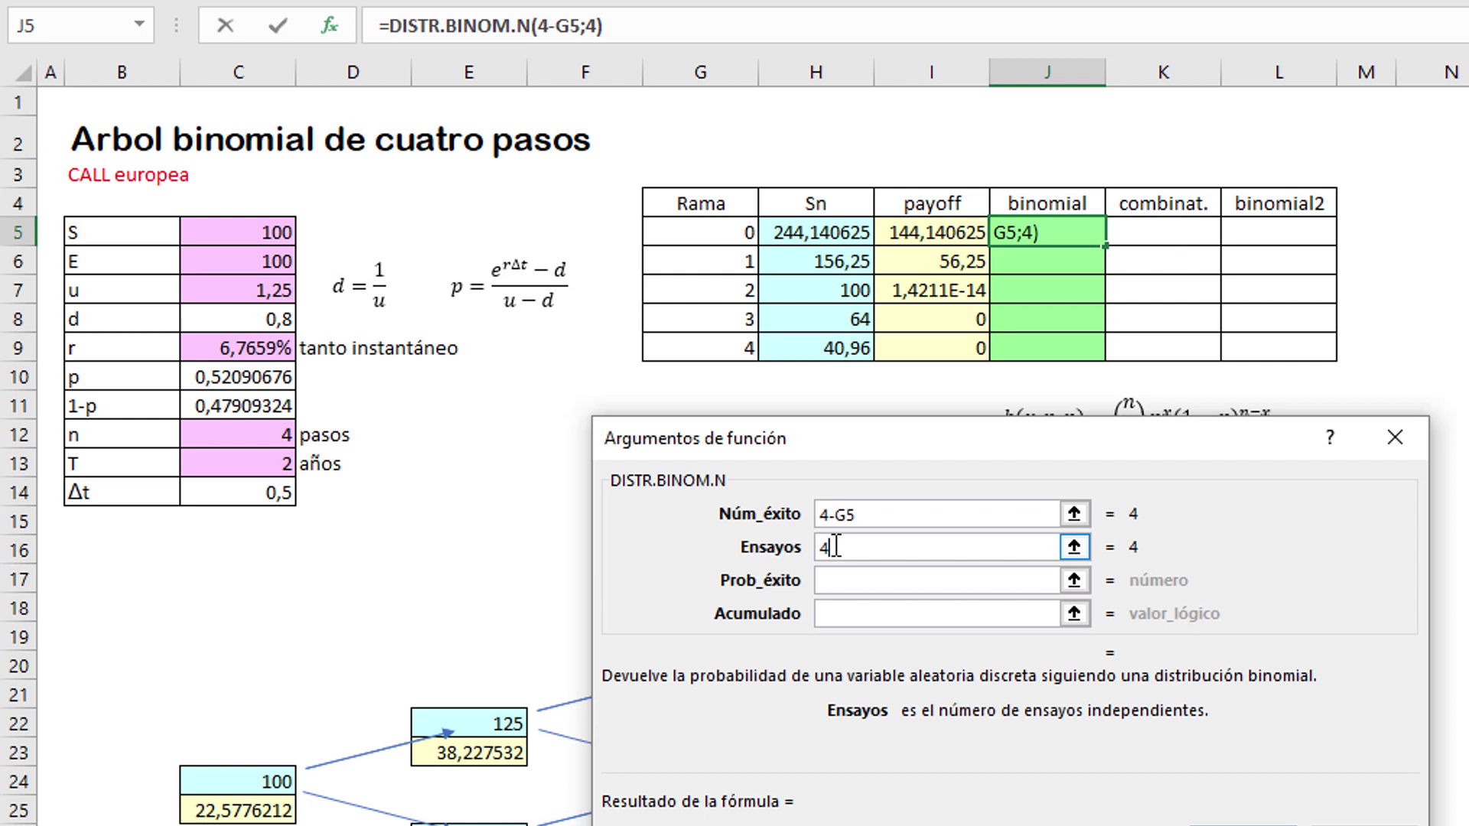
pyautogui.press('Tab')
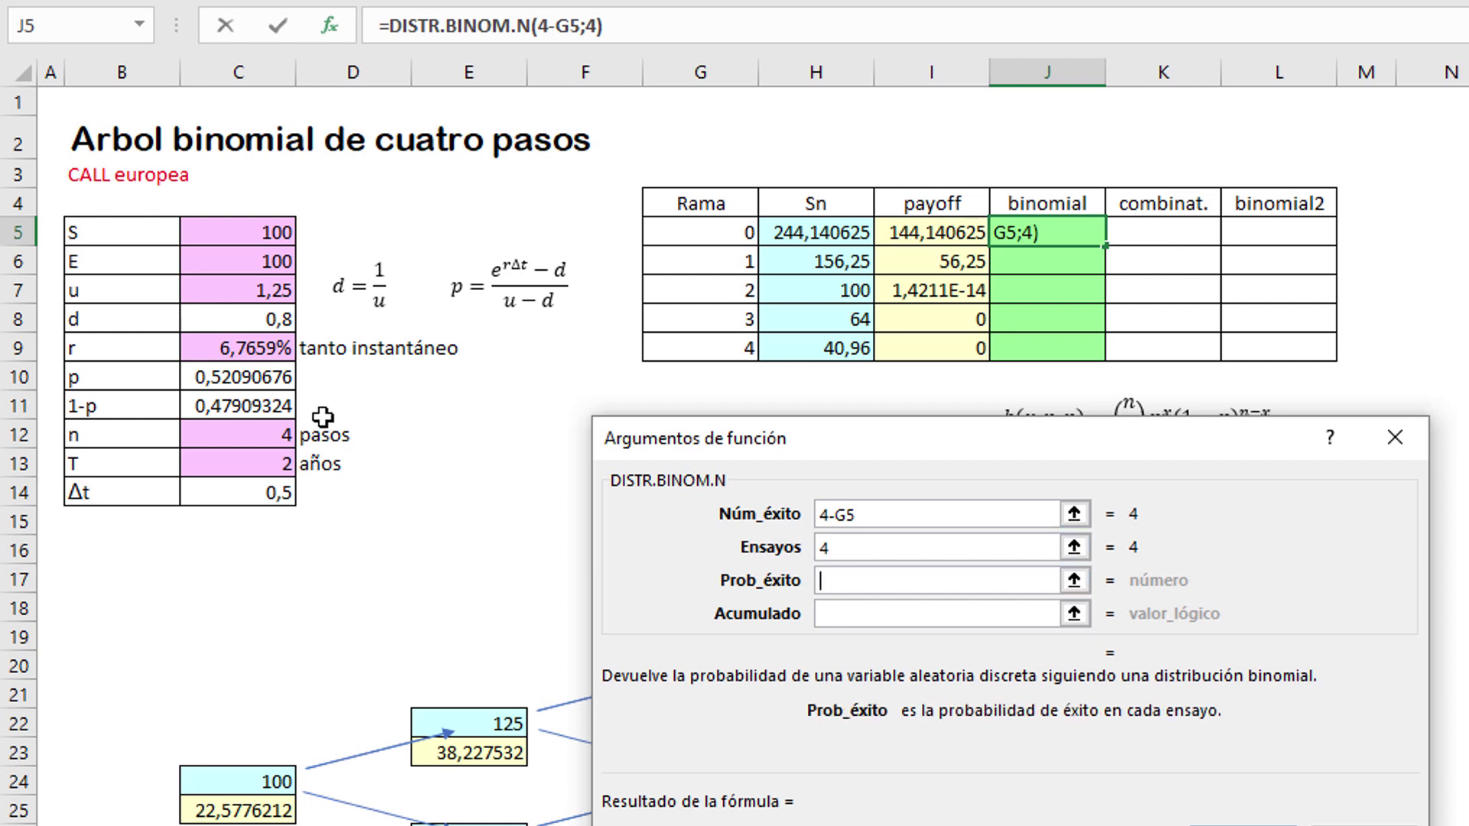
pyautogui.click(260, 378)
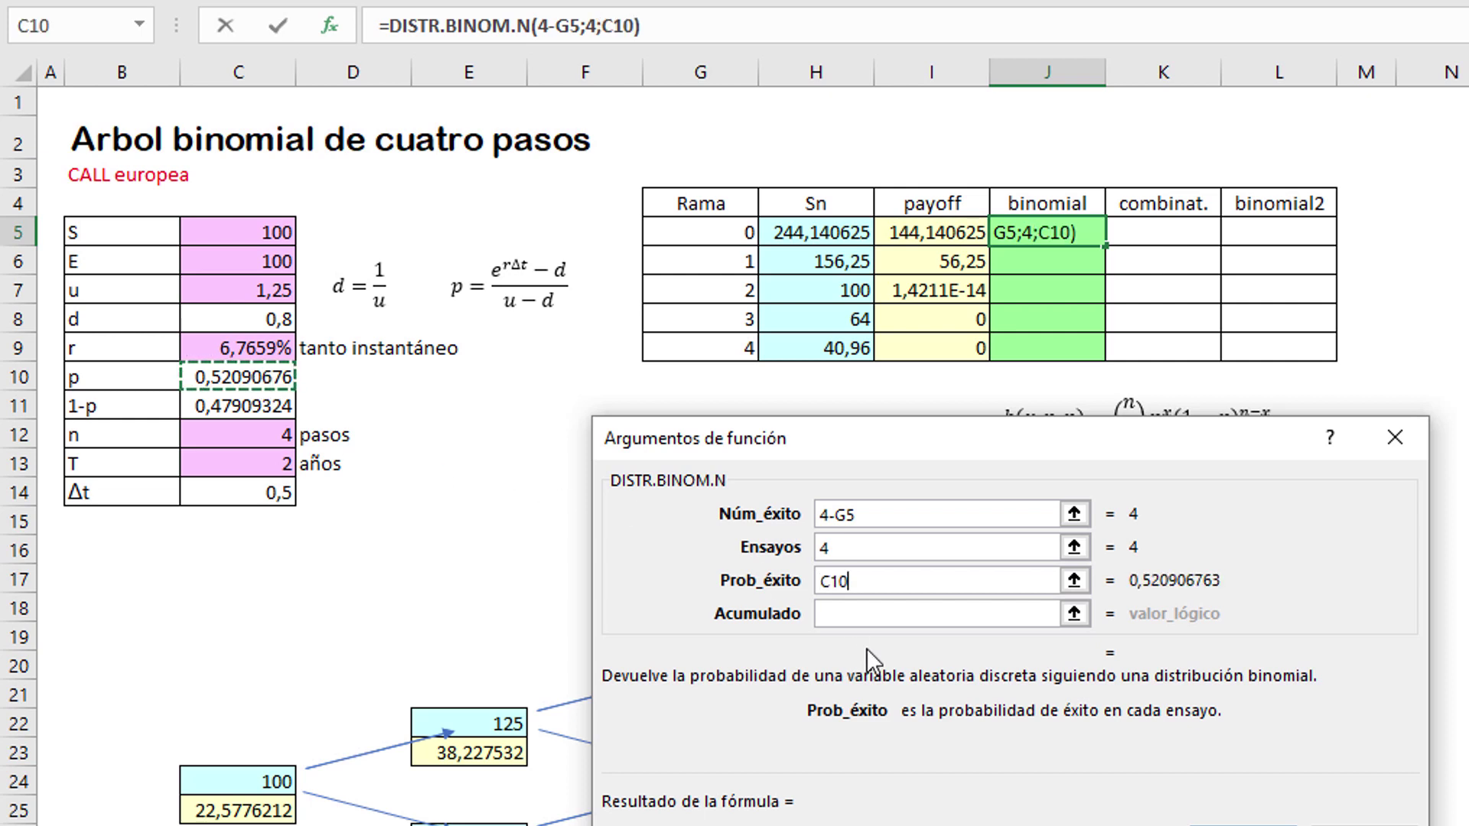
pyautogui.click(836, 616)
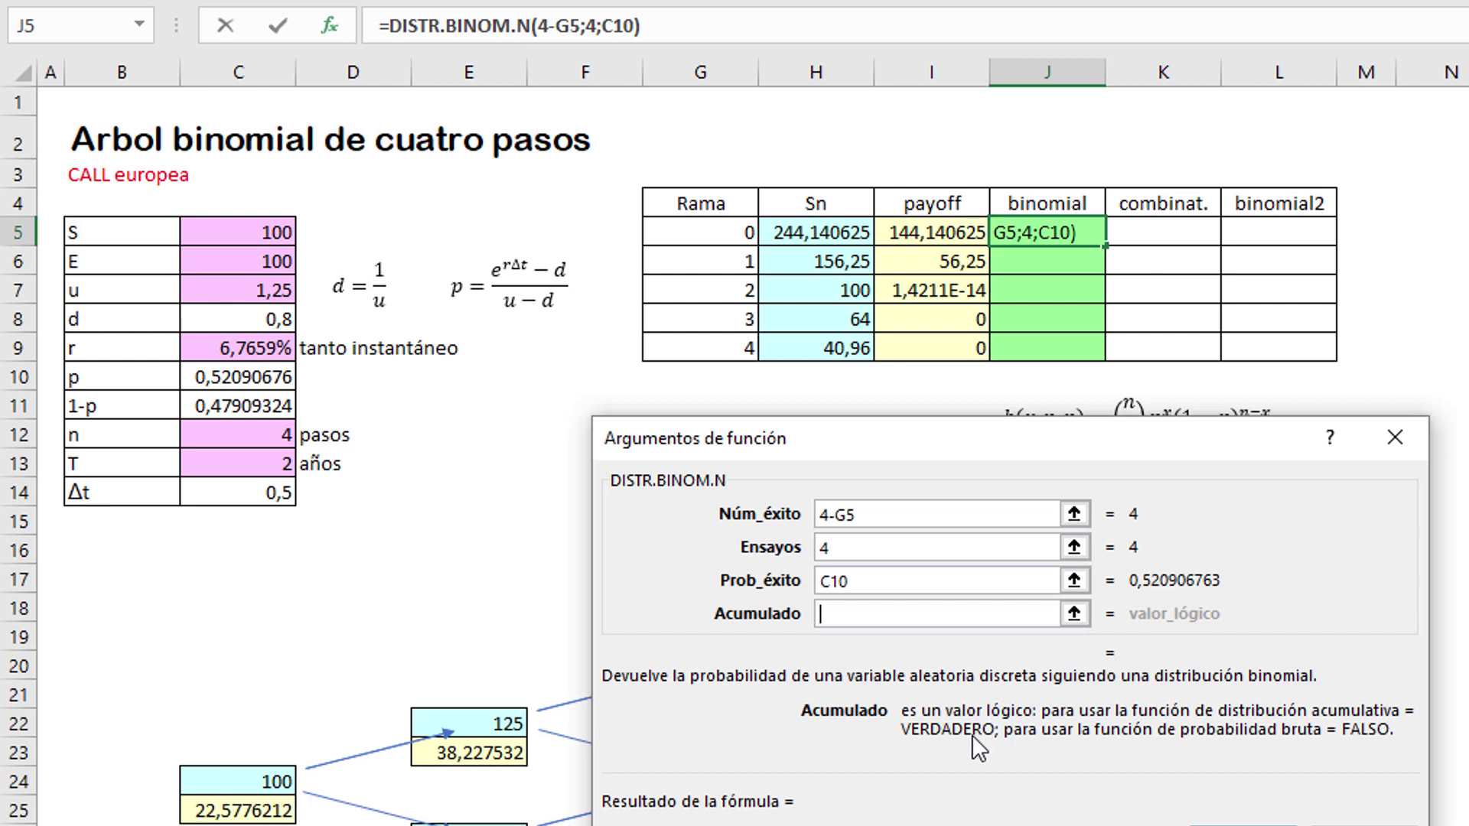
pyautogui.write('0')
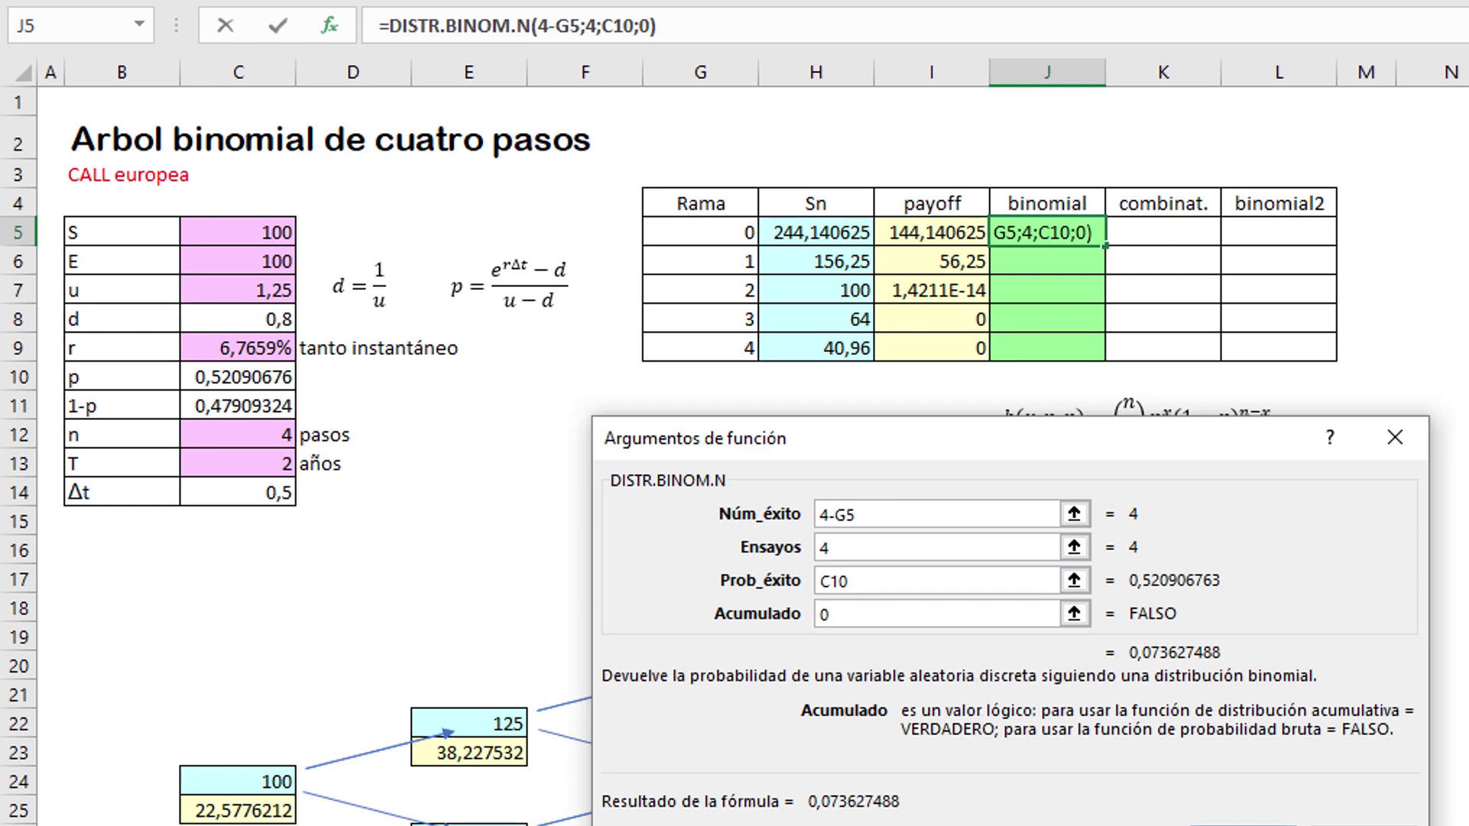
pyautogui.click(1210, 825)
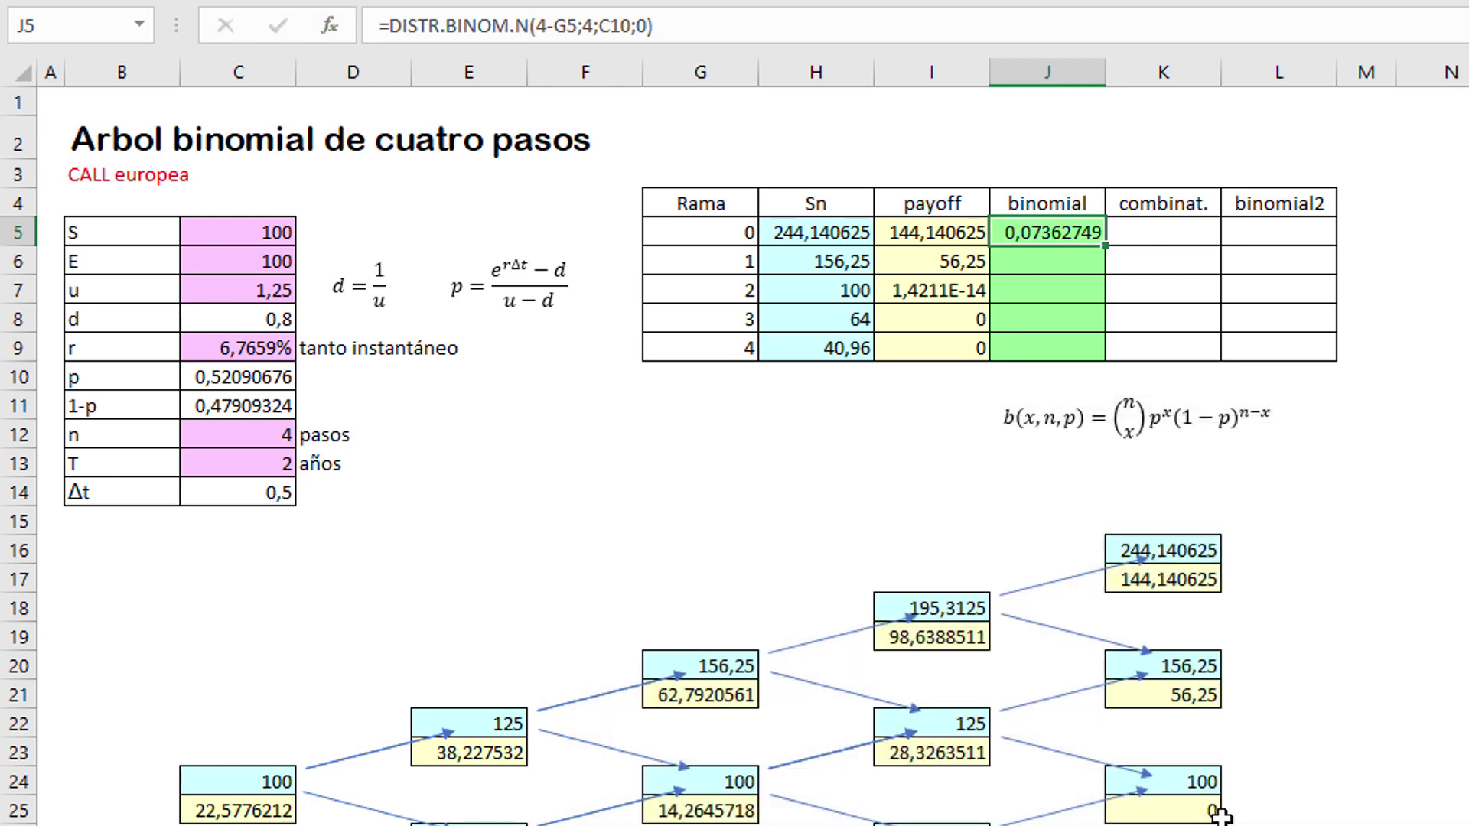
# Make the C10 reference absolute in the J5 formula and copy the formula down to J9
pyautogui.doubleClick(1043, 234)
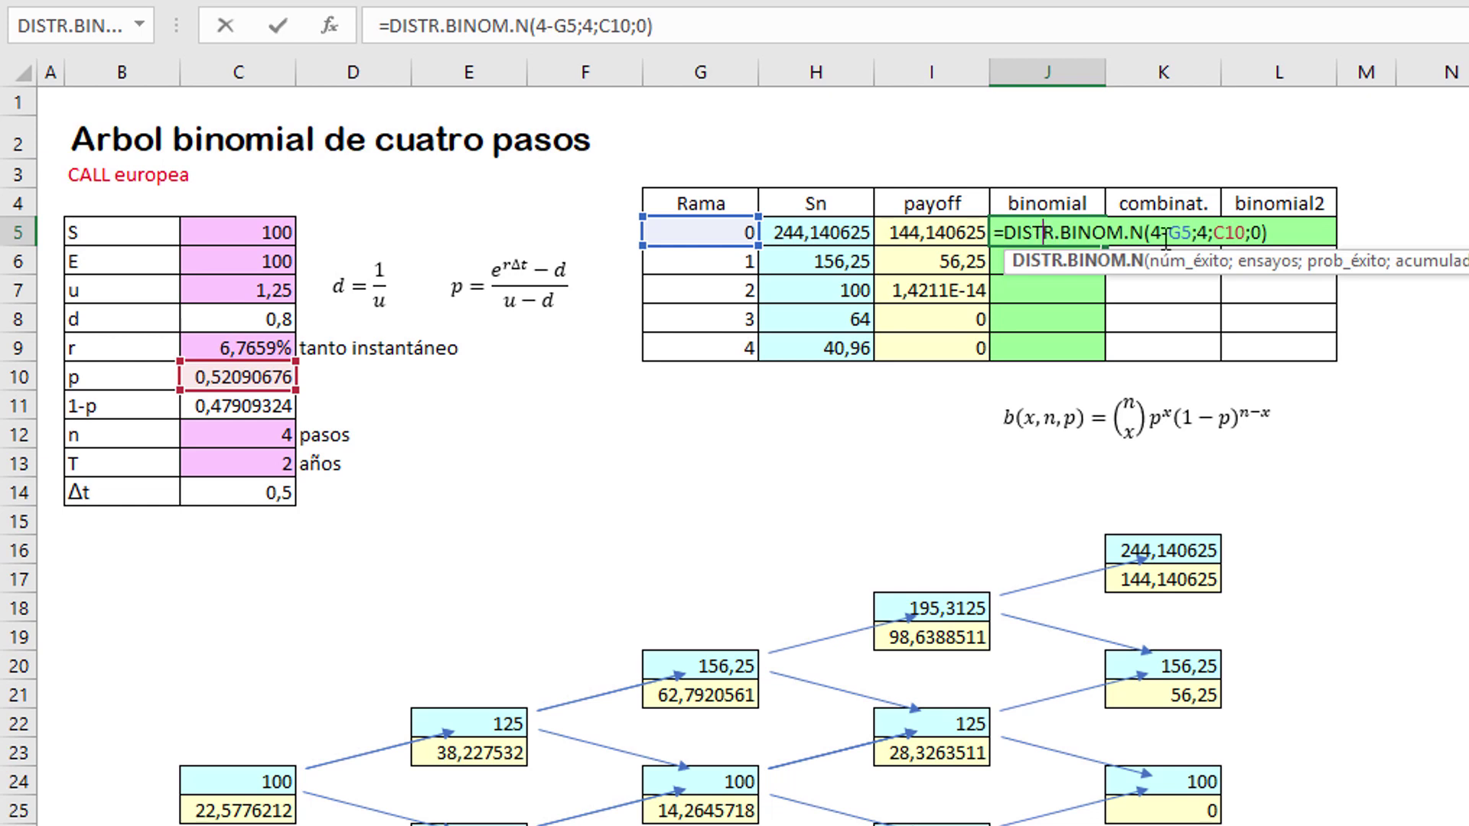
pyautogui.click(1237, 234)
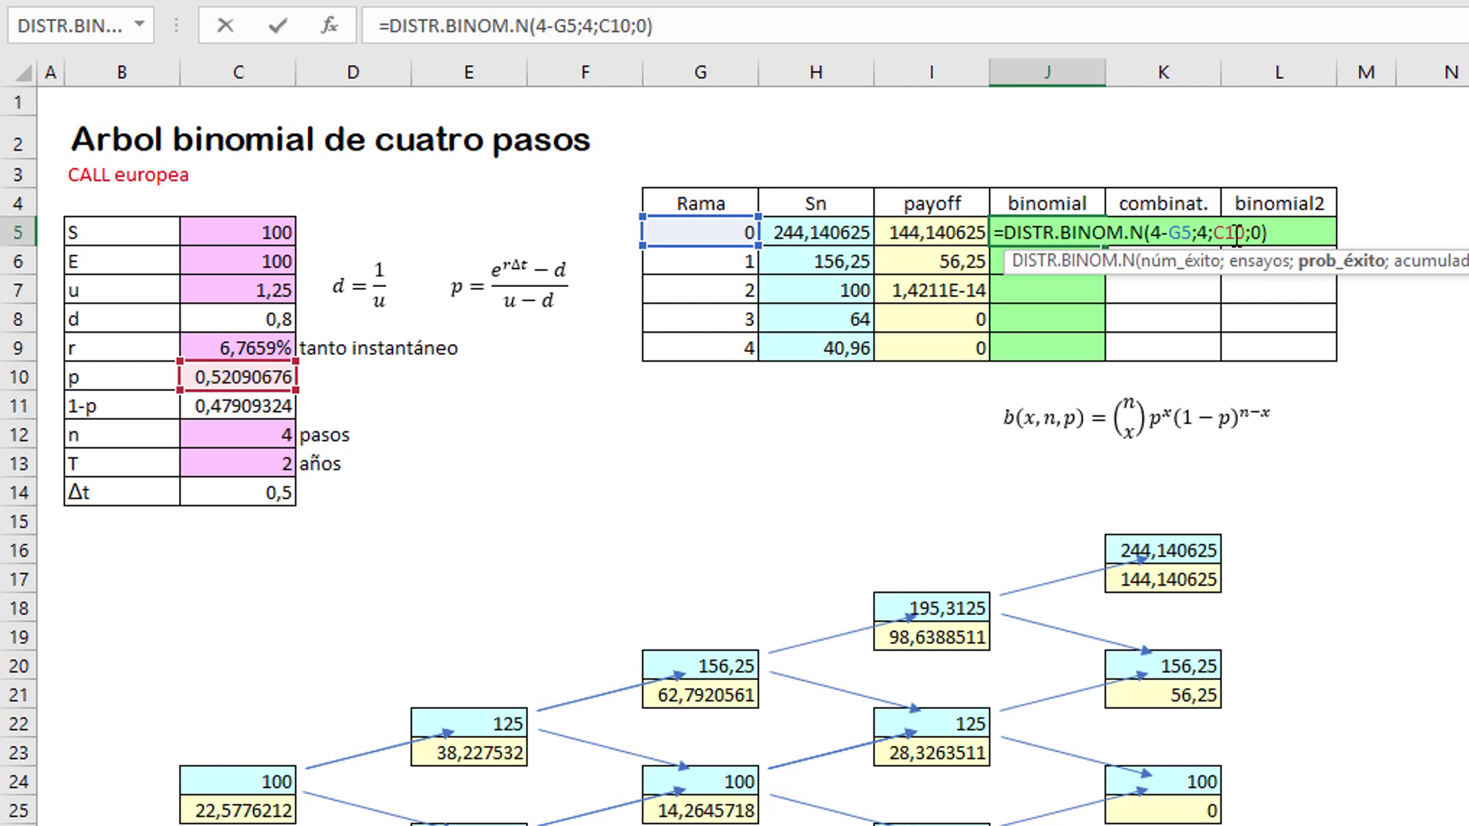
pyautogui.press('F4')
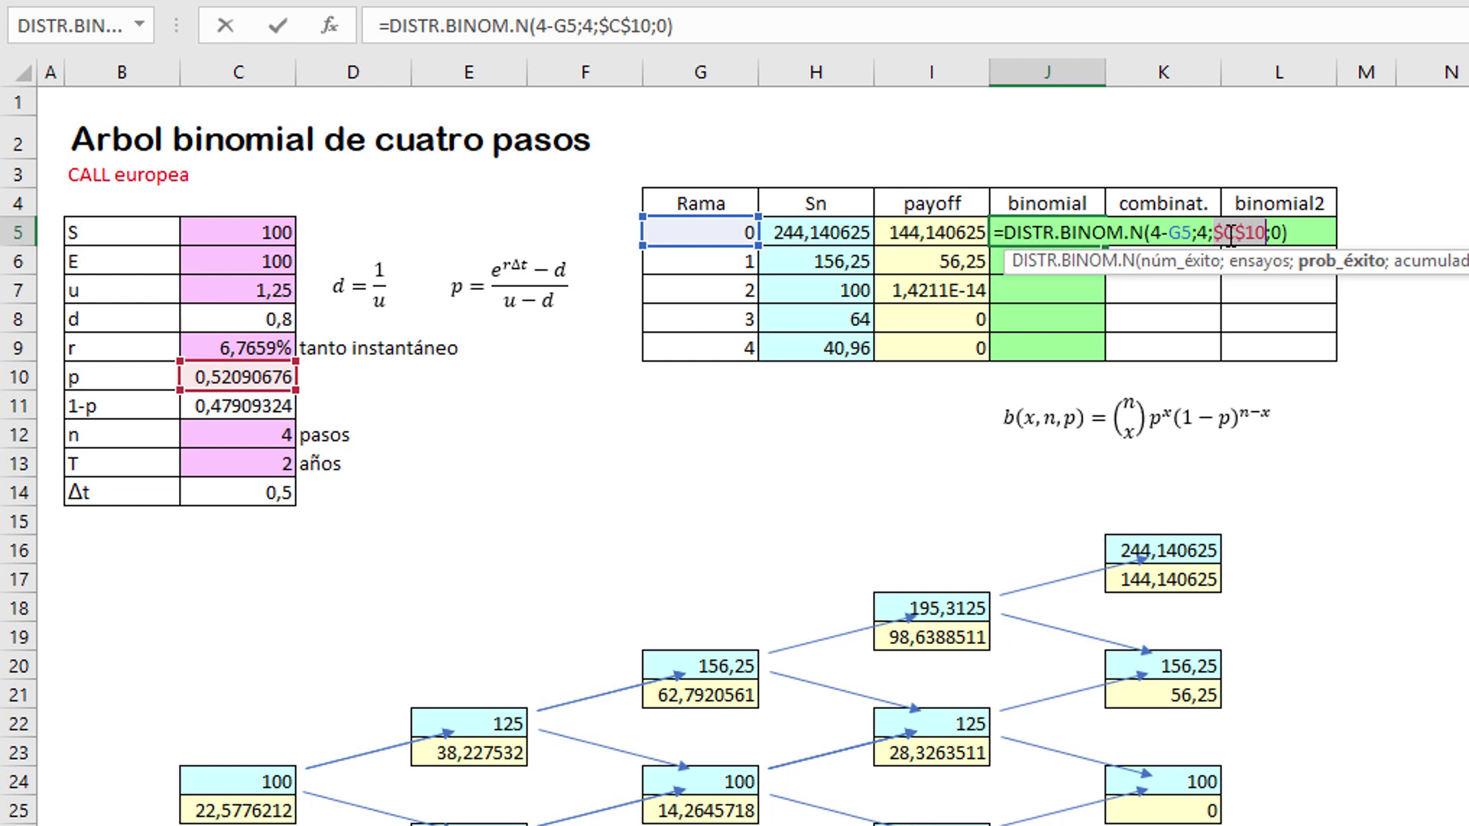
pyautogui.press('Return')
pyautogui.click(1101, 239)
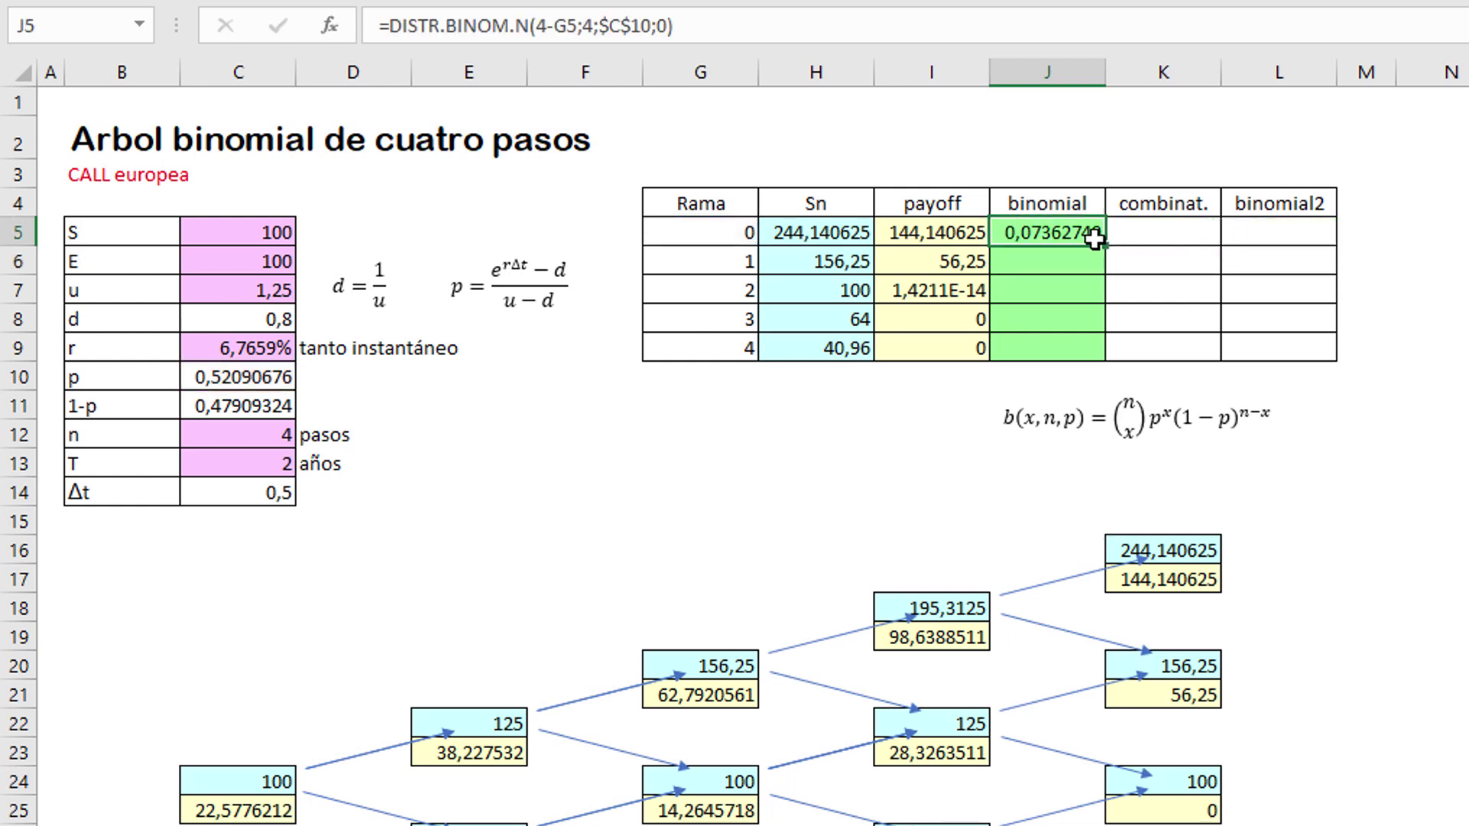
pyautogui.moveTo(1104, 245); pyautogui.dragTo(1119, 361)
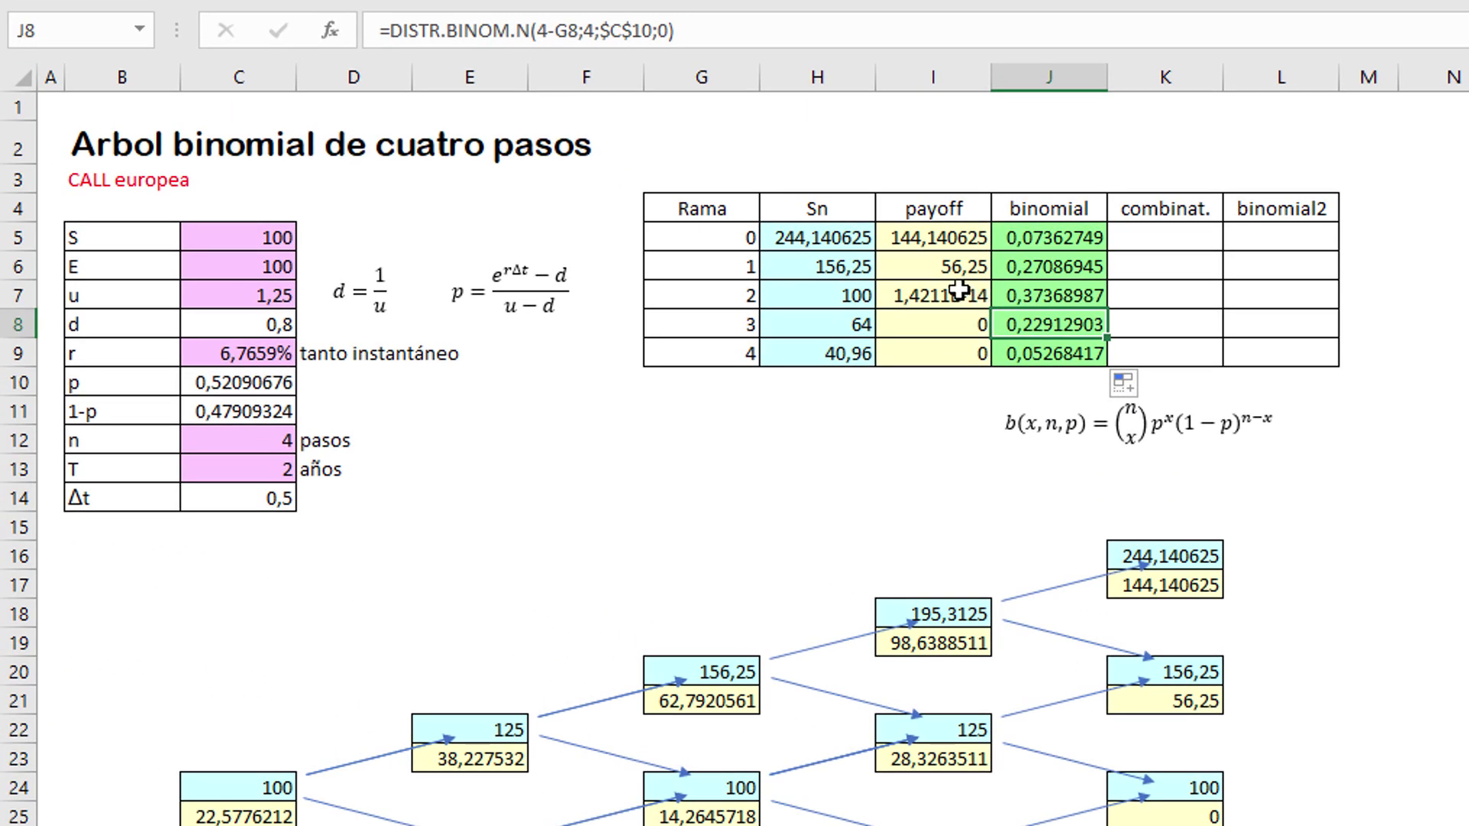
# Examine the payoff formula in I7 and relate the empty combinat. and binomial2 columns to the binomial probability formula below the table
pyautogui.click(976, 295)
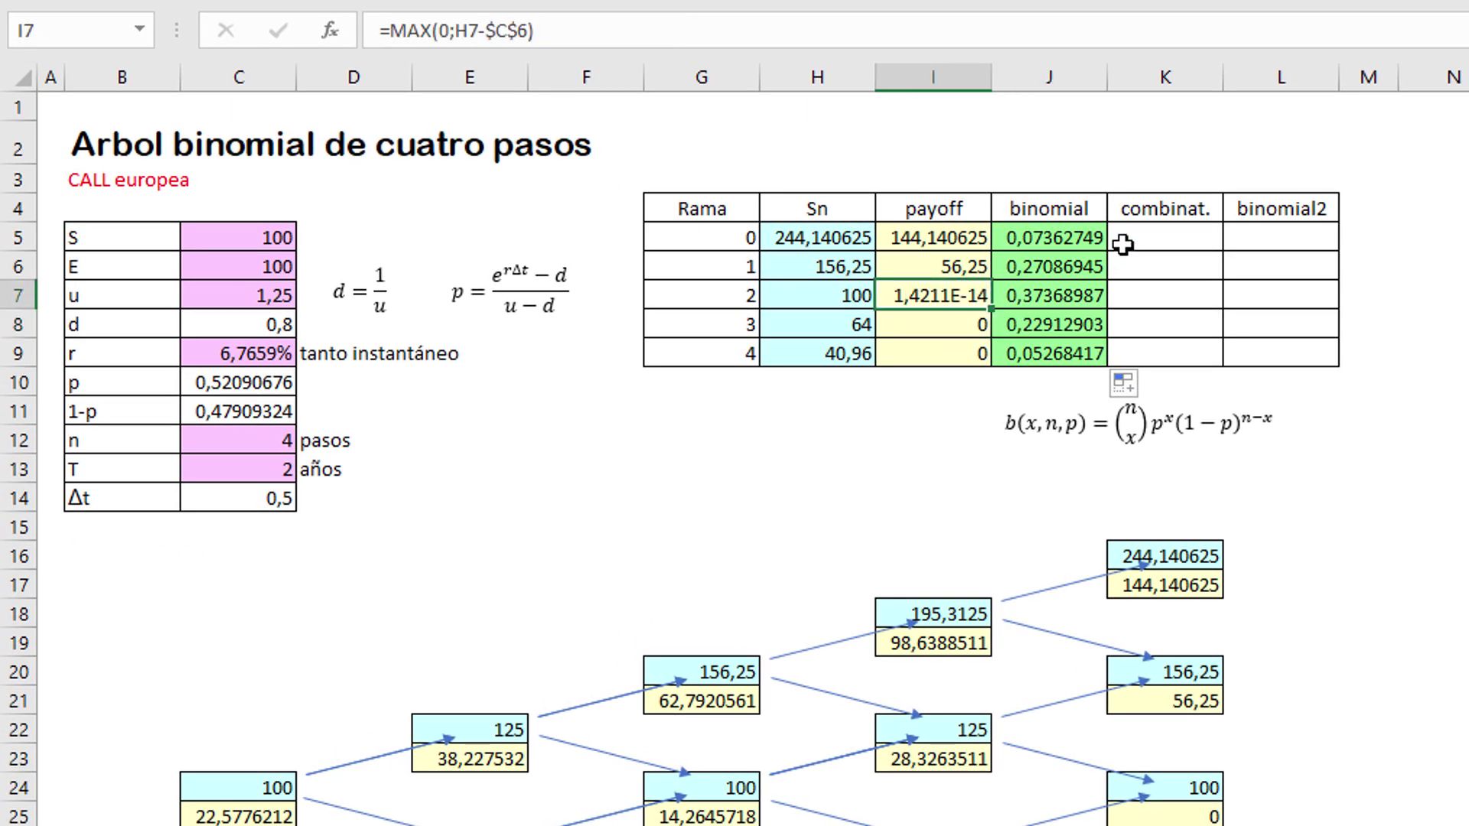
pyautogui.click(1174, 233)
pyautogui.click(1288, 235)
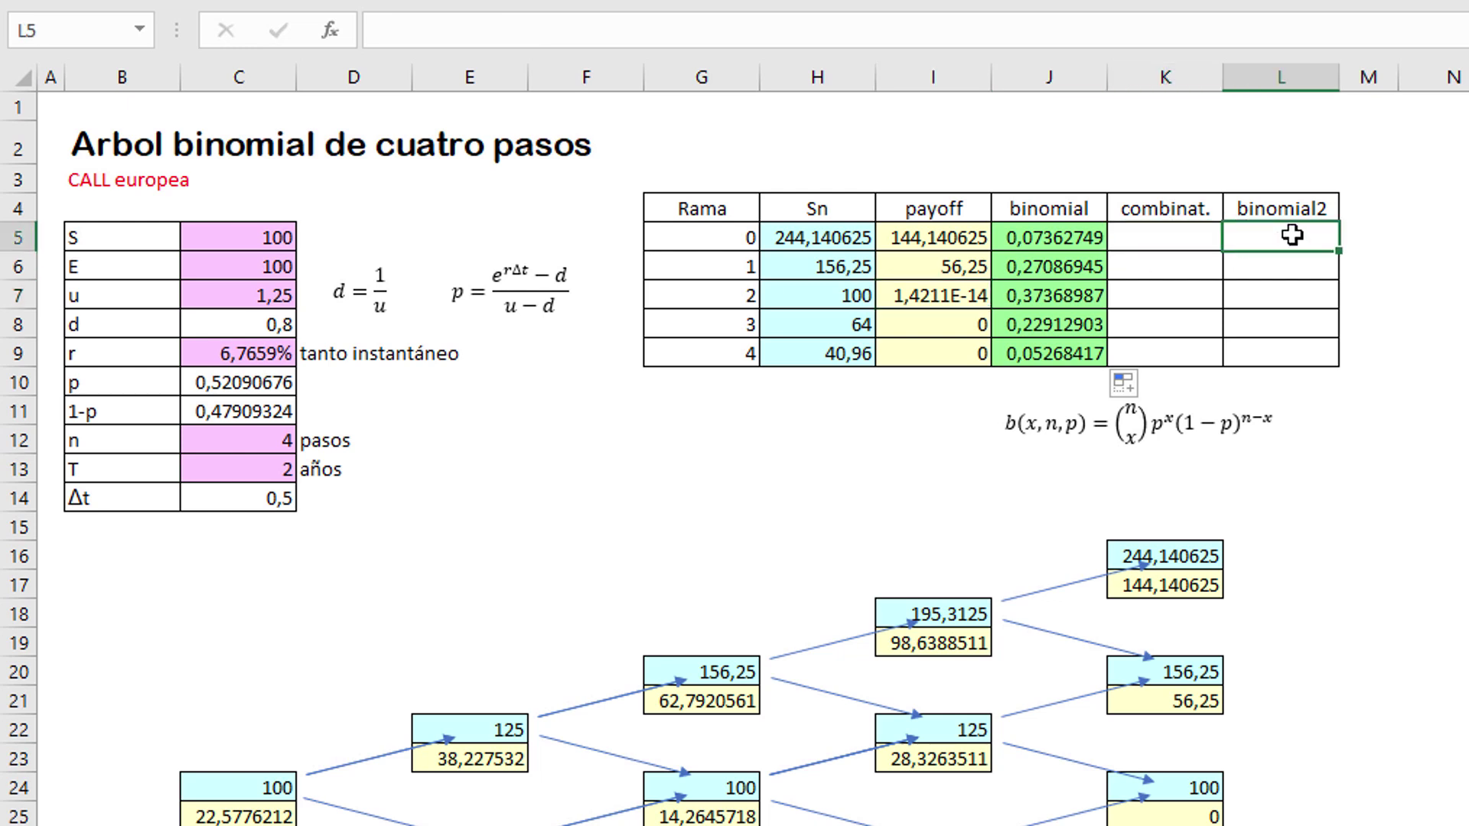
pyautogui.click(1199, 236)
pyautogui.click(1261, 234)
pyautogui.click(1199, 244)
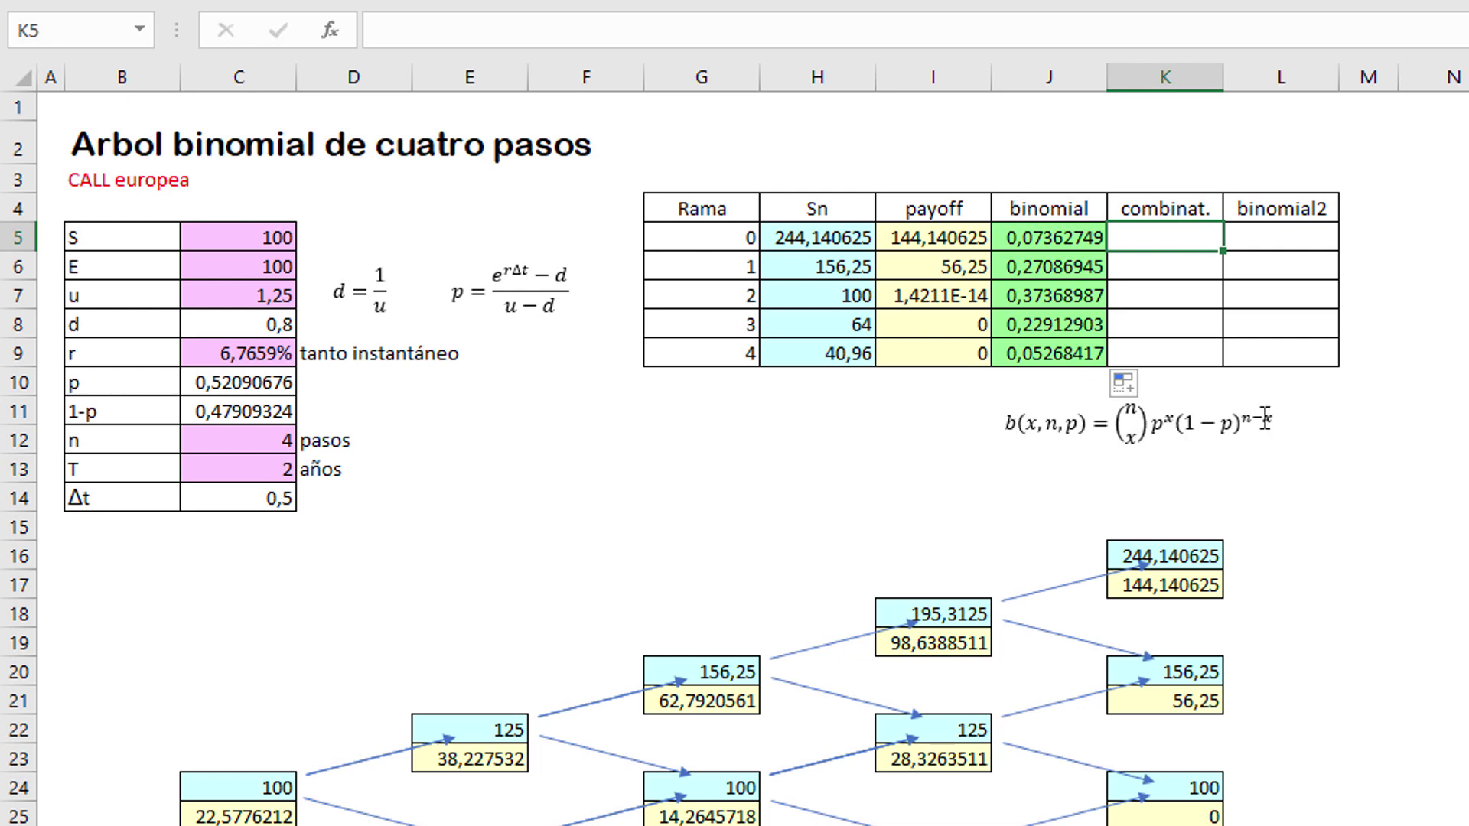
pyautogui.click(950, 419)
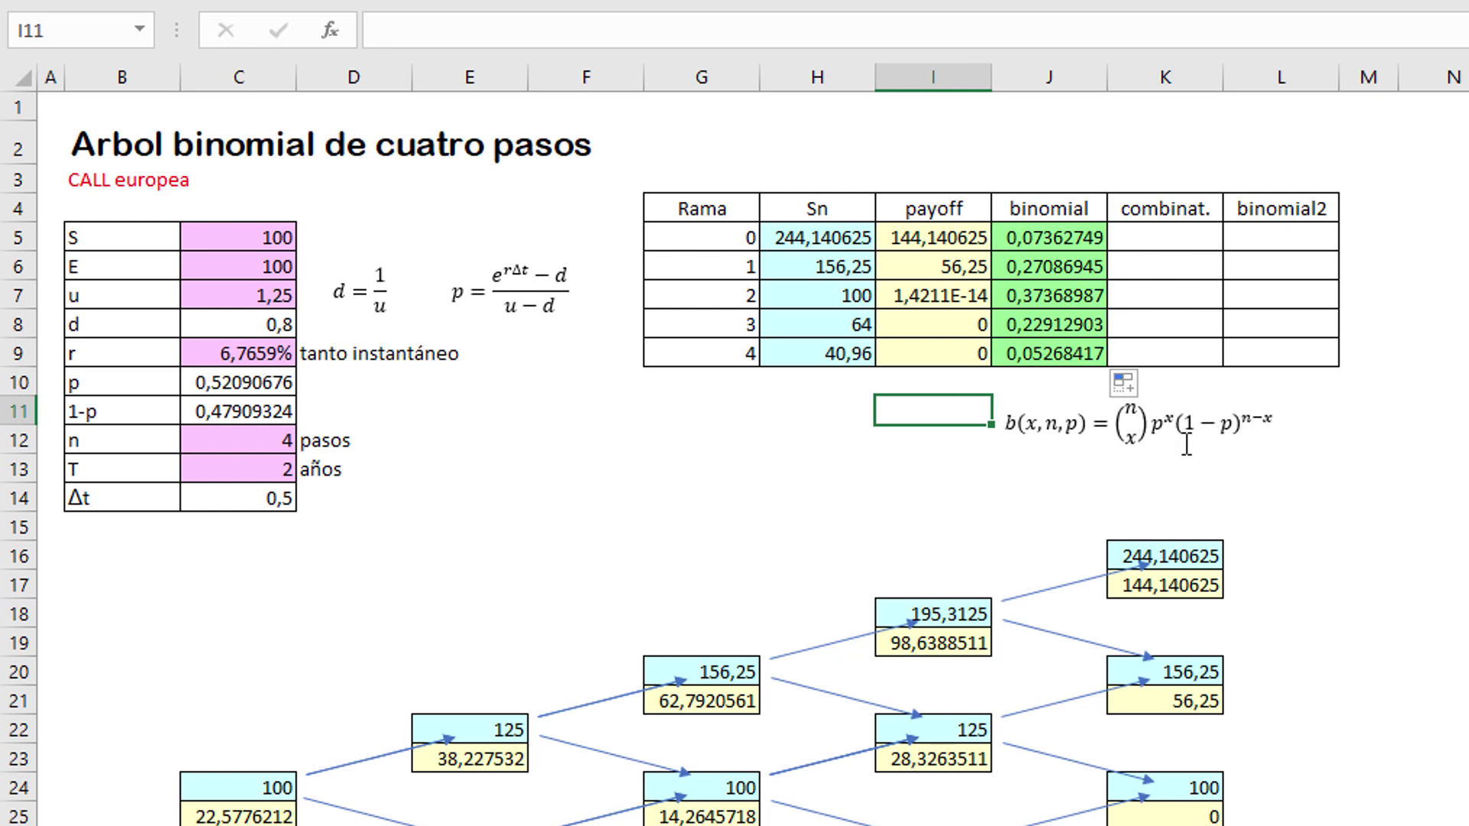
# Insert the mathematical function COMBINAT into the combinat. cell K5
pyautogui.click(1169, 239)
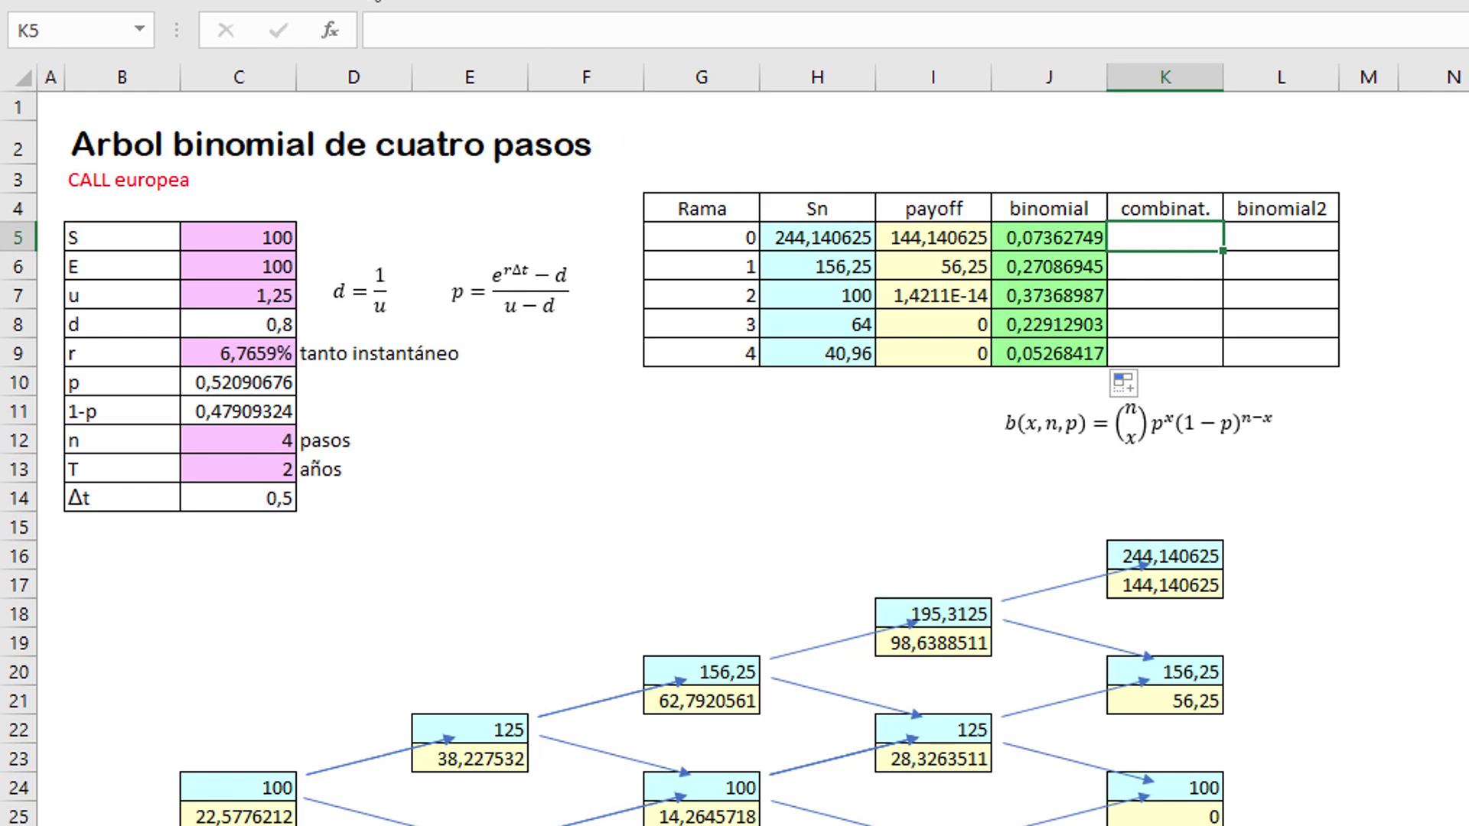
pyautogui.click(330, 31)
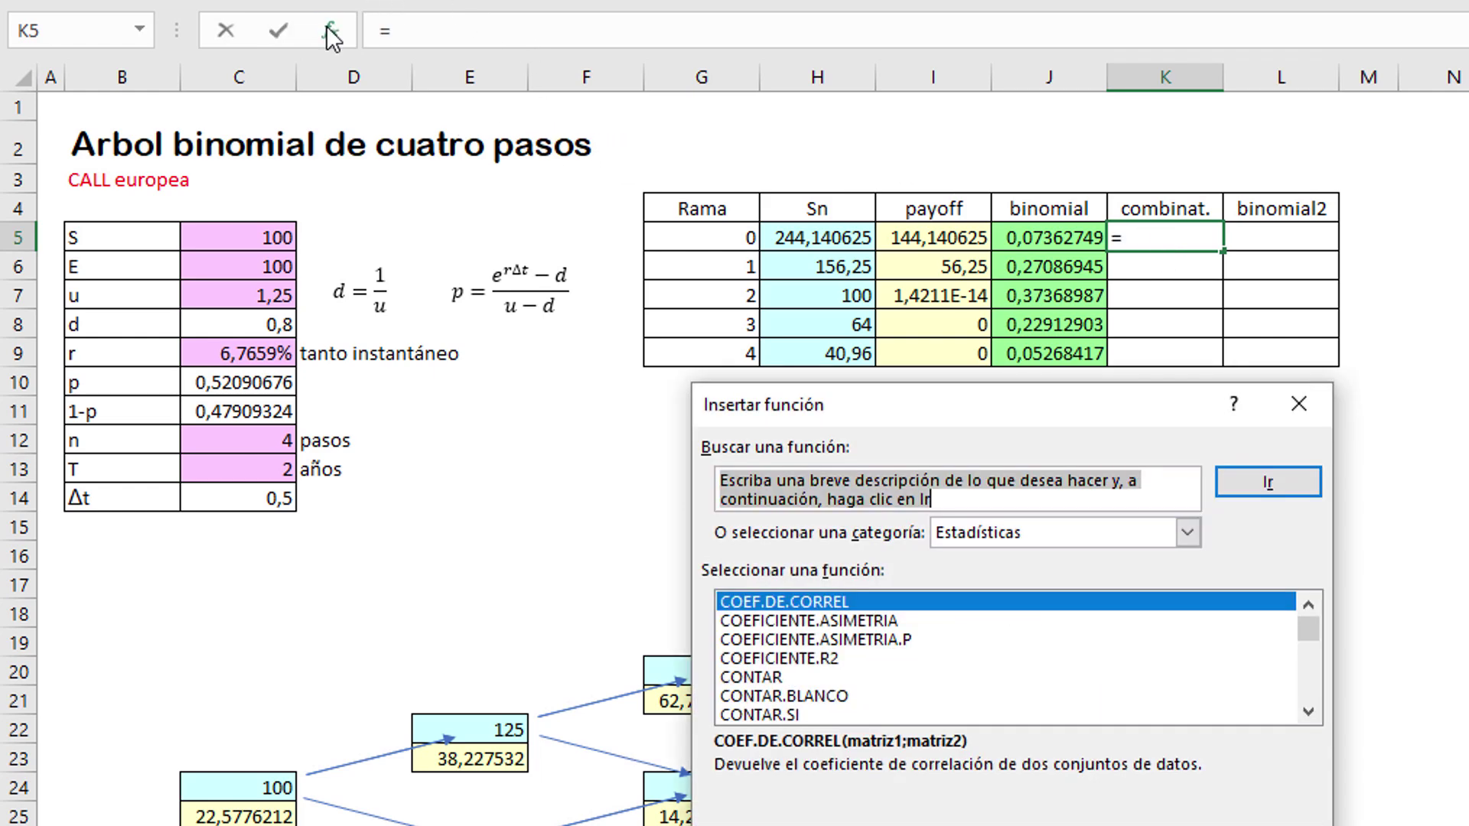
pyautogui.click(1188, 532)
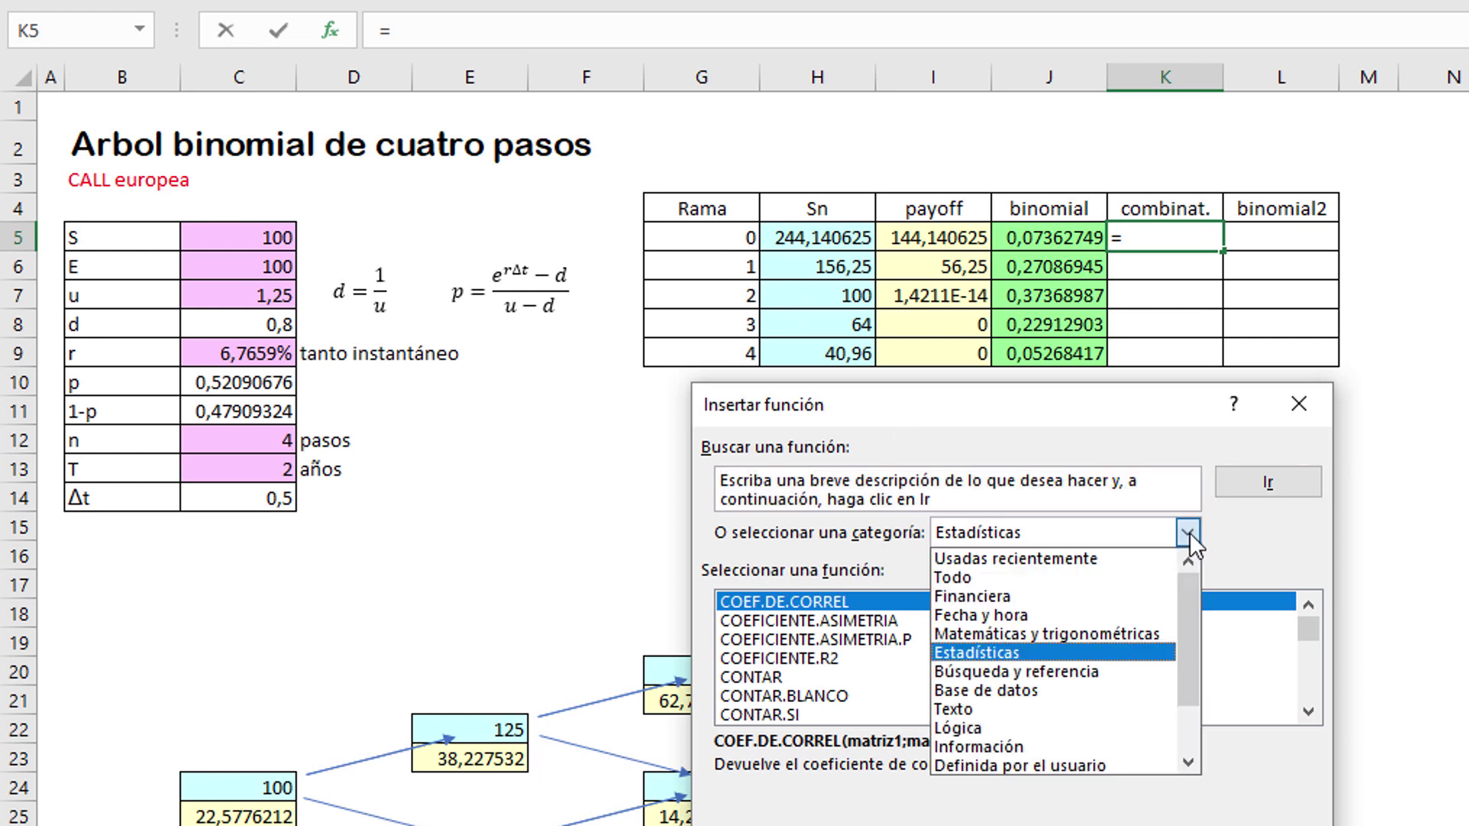
pyautogui.click(999, 633)
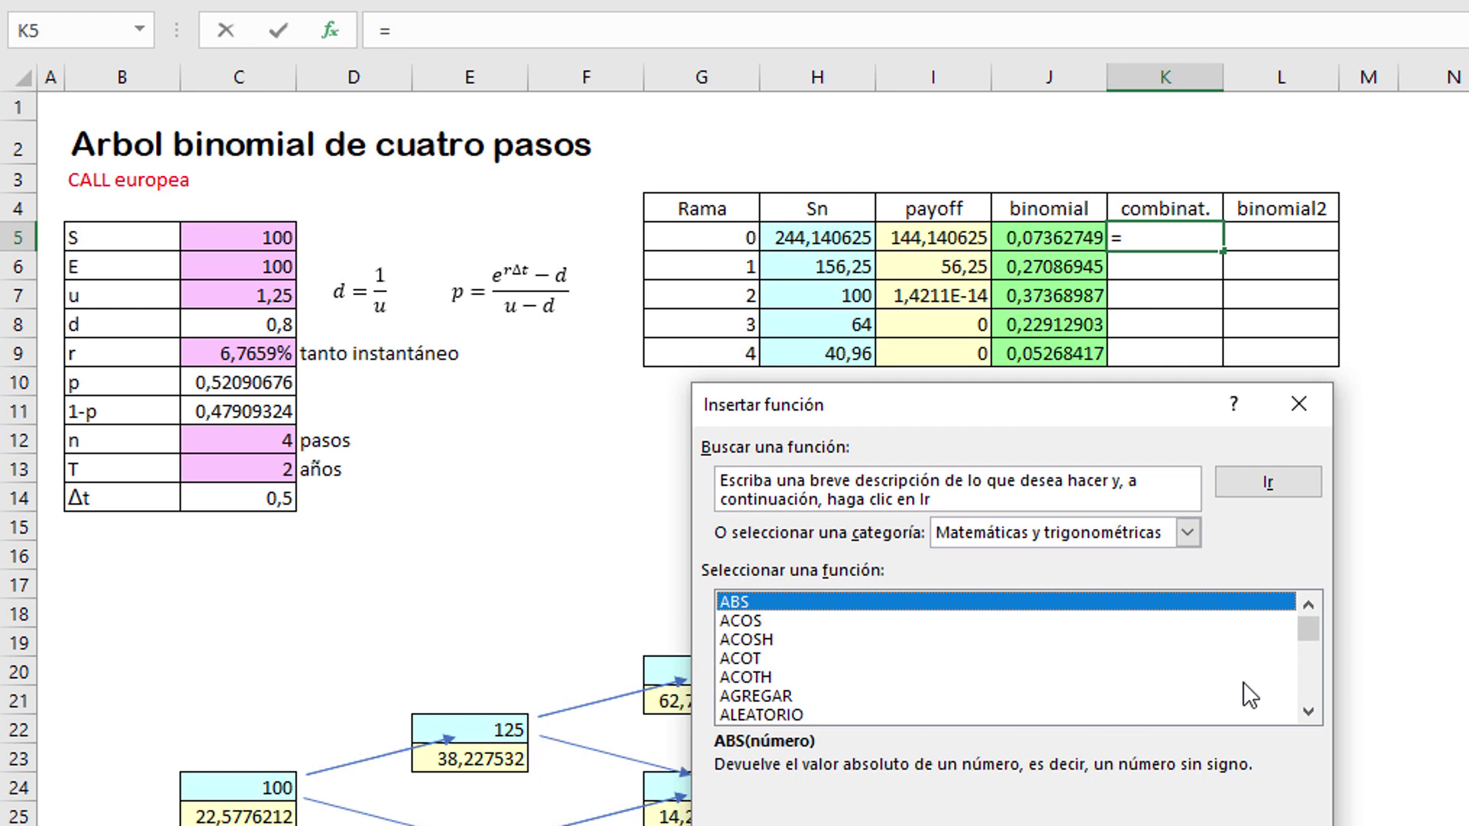
pyautogui.moveTo(1306, 627); pyautogui.dragTo(1306, 639)
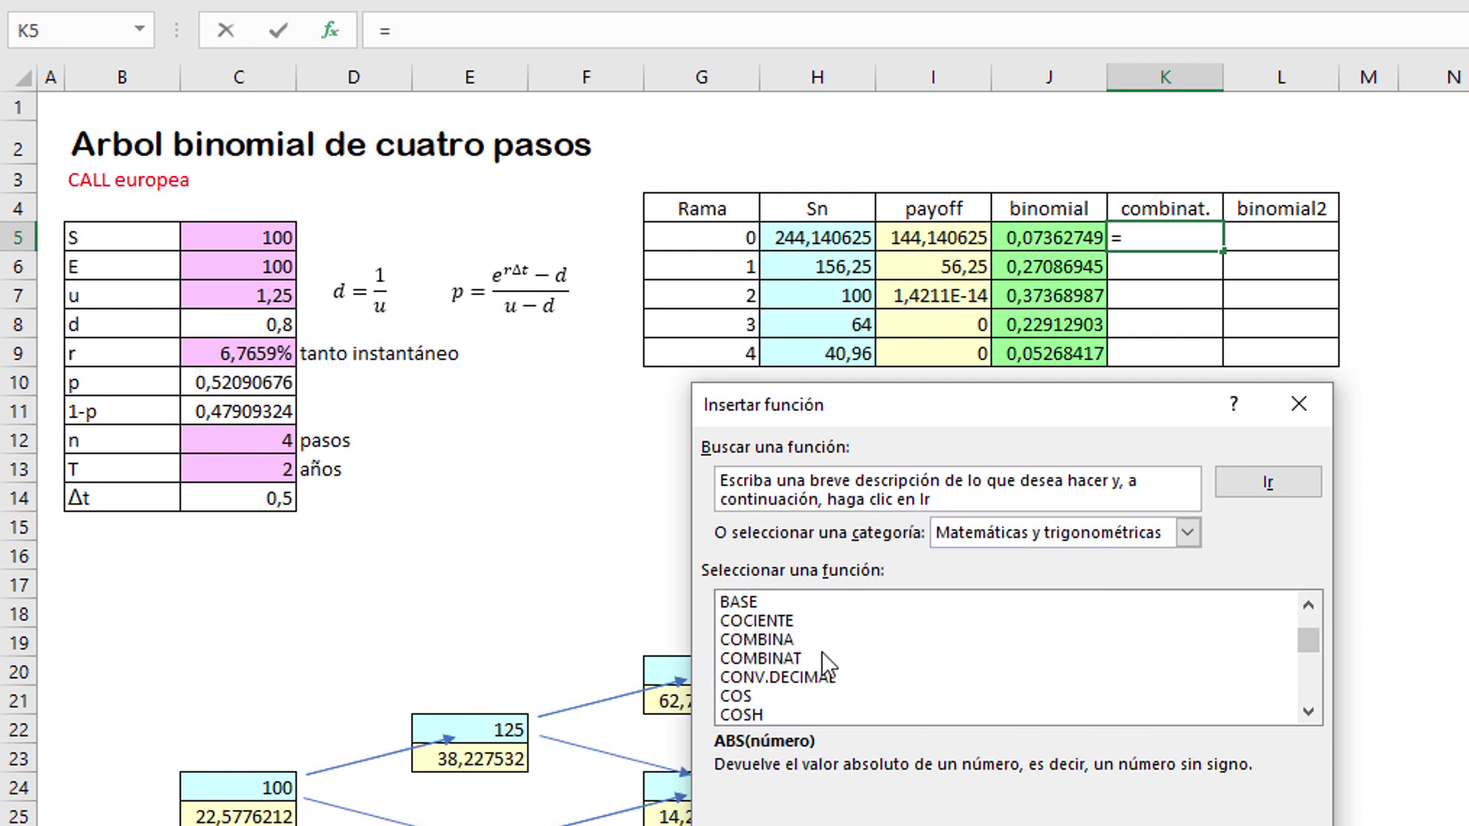
pyautogui.click(762, 658)
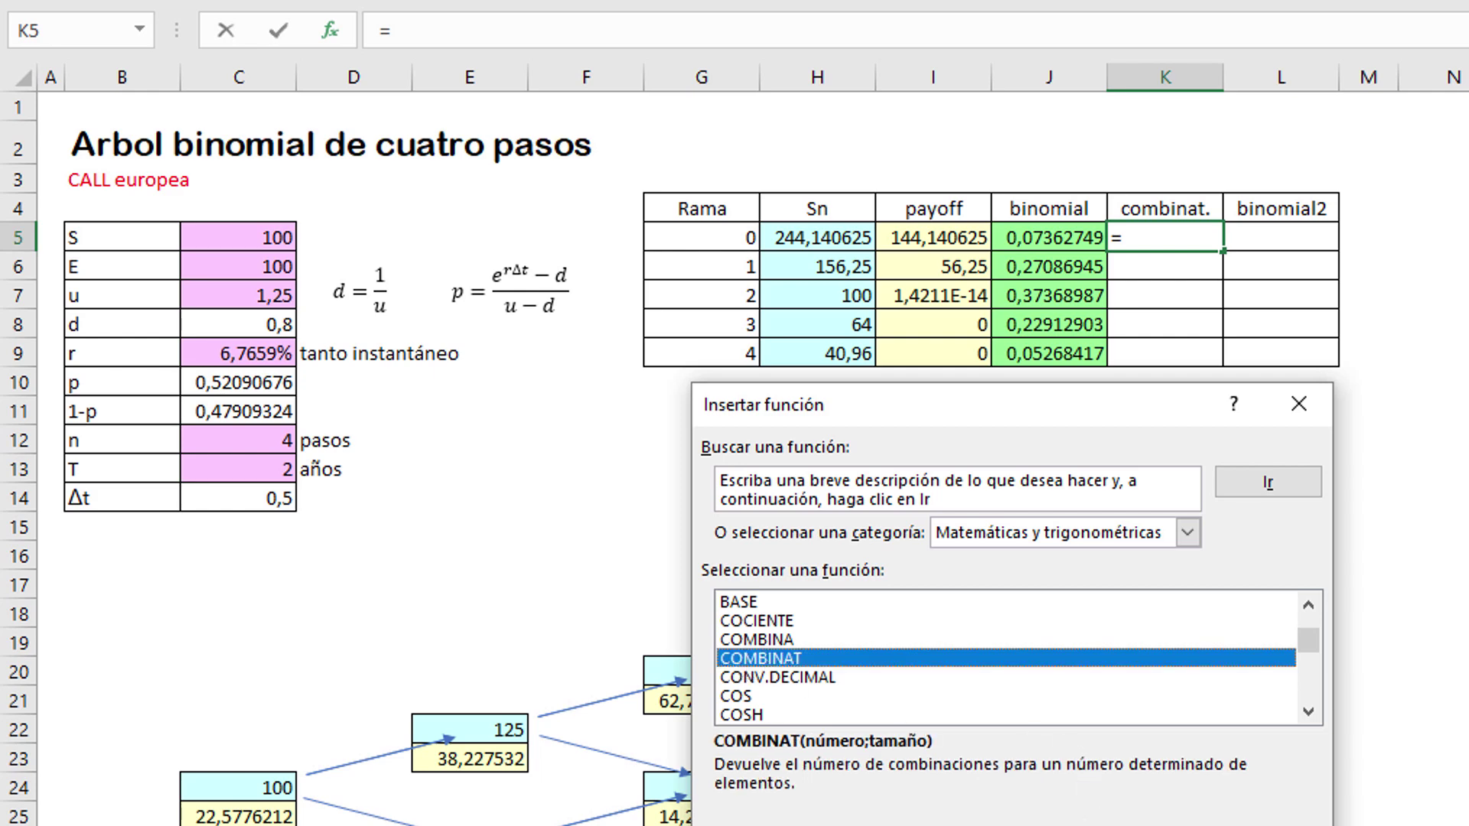
pyautogui.click(1151, 825)
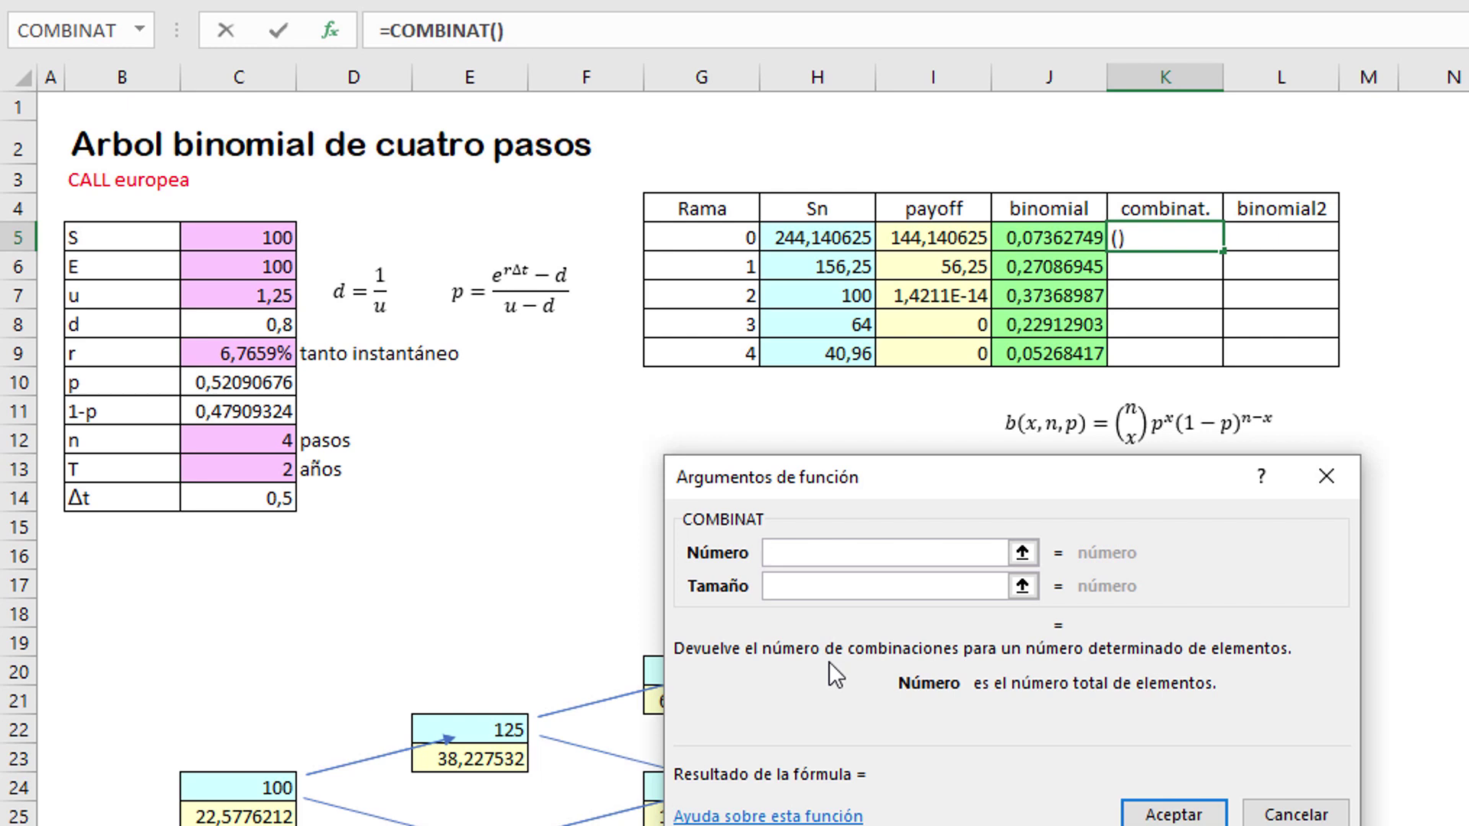
# Set the COMBINAT arguments in K5 to Número 4 and Tamaño G5
pyautogui.write('4')
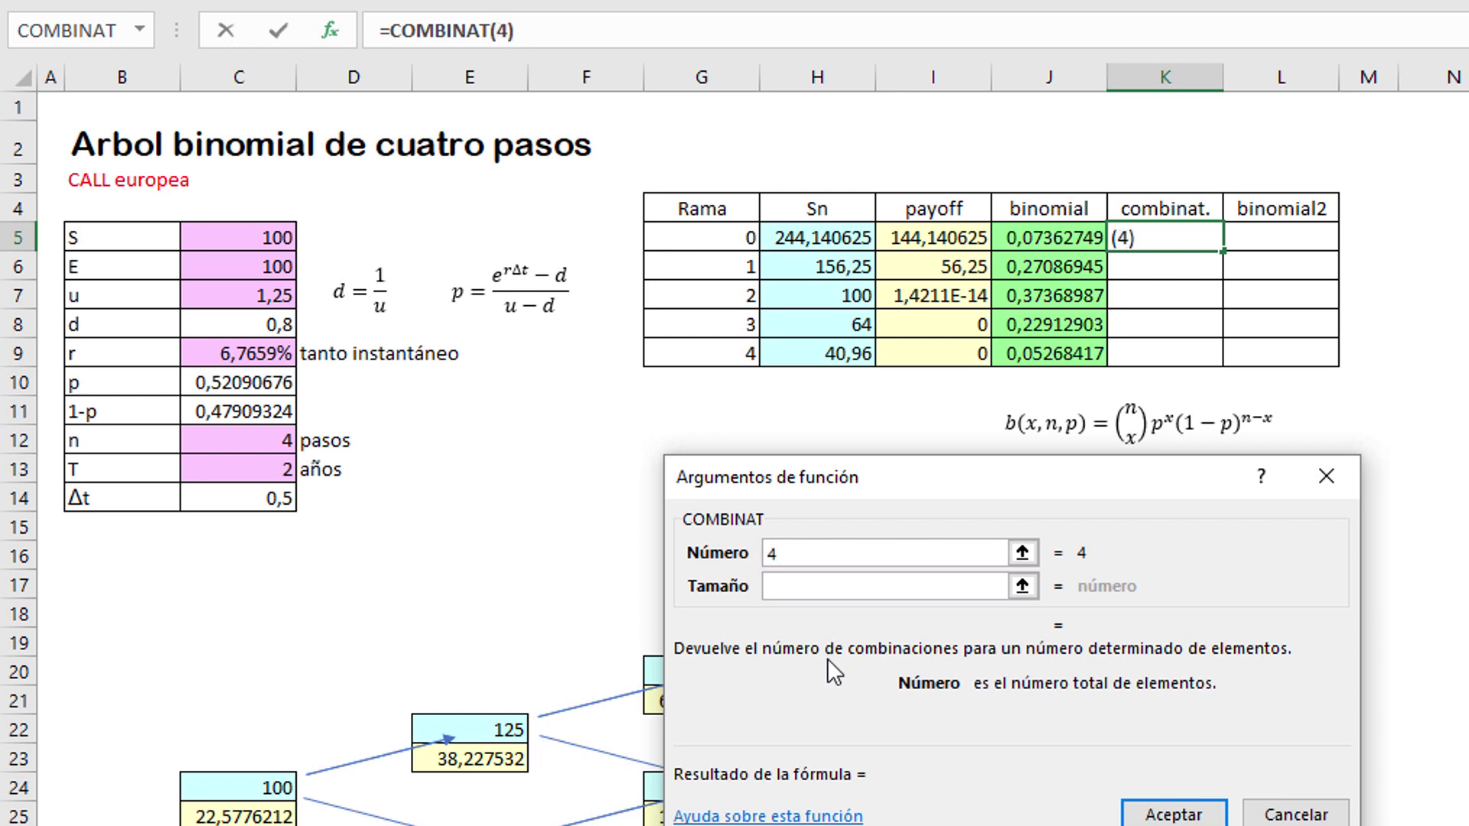
pyautogui.click(776, 587)
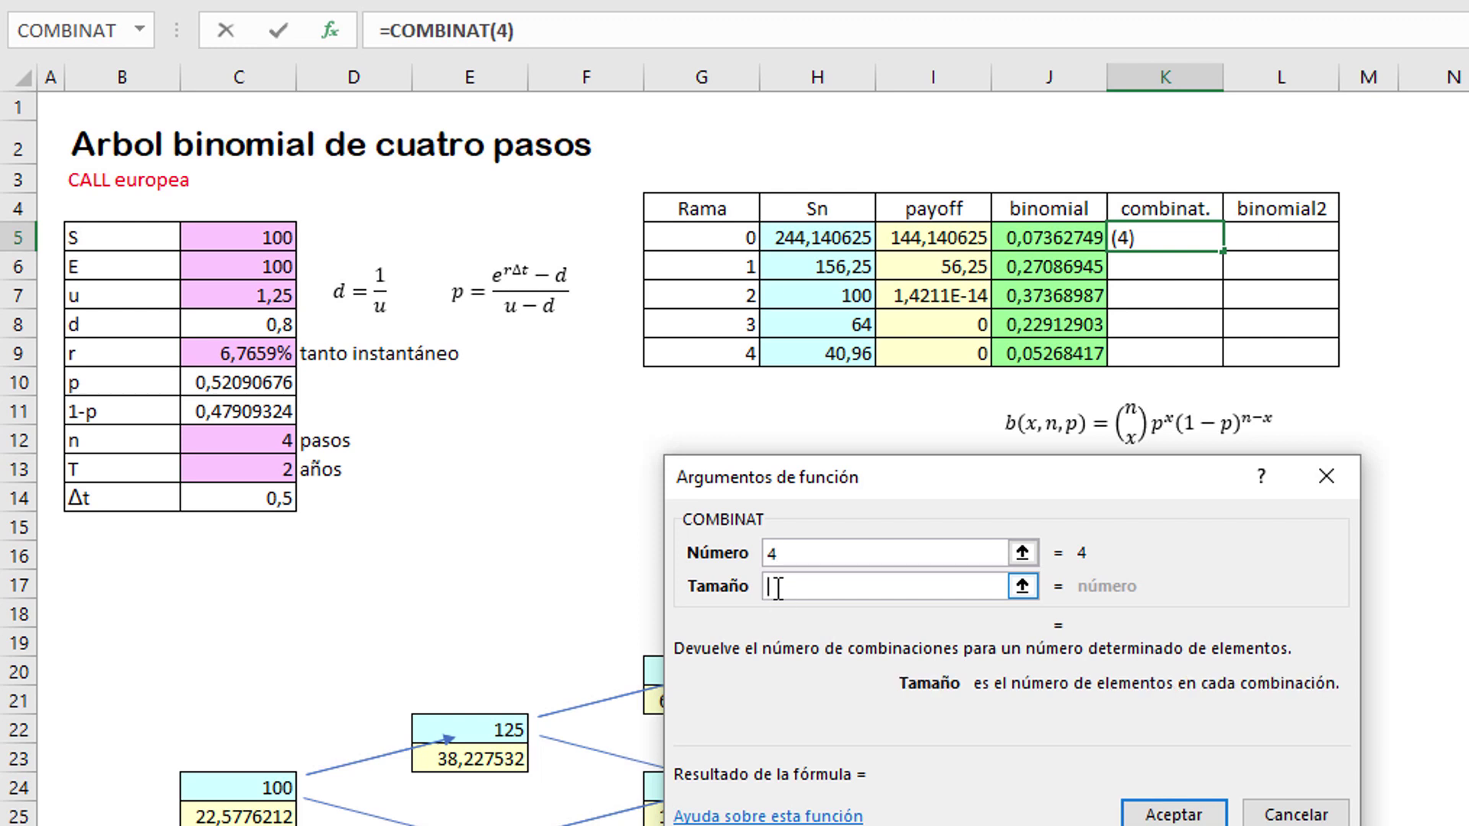
pyautogui.moveTo(889, 485); pyautogui.dragTo(783, 603)
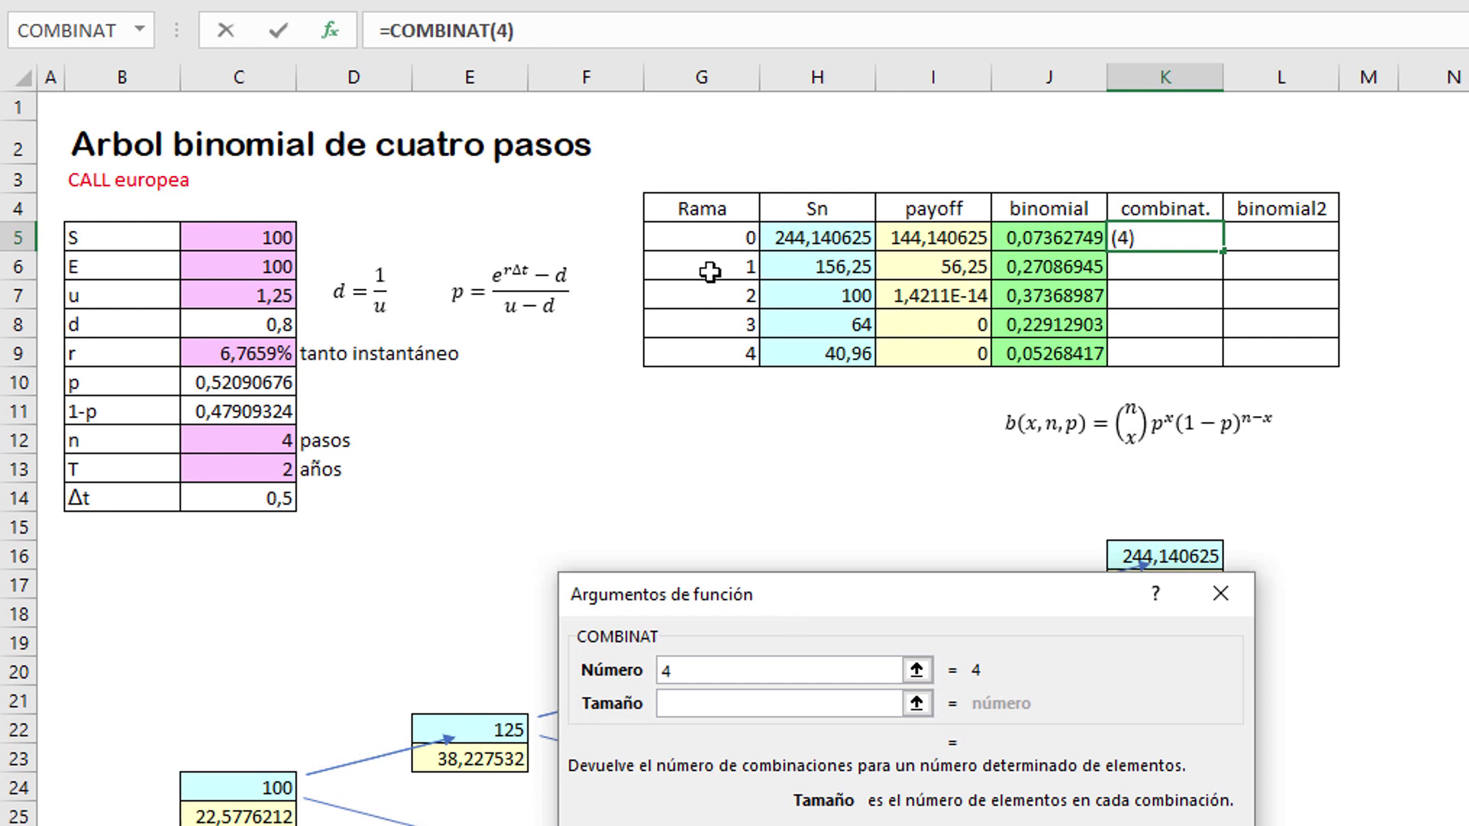
pyautogui.click(698, 241)
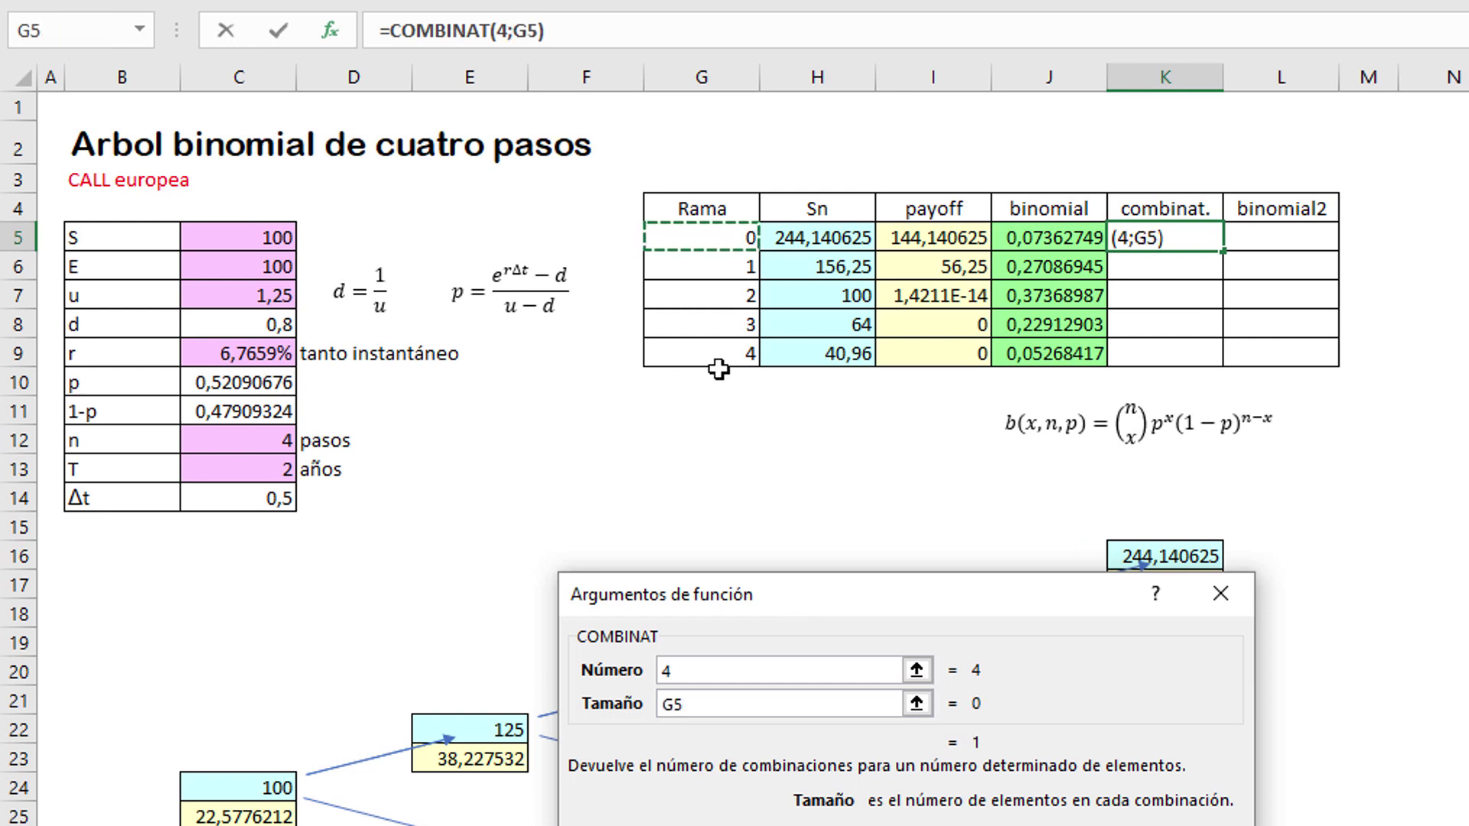
pyautogui.press('Return')
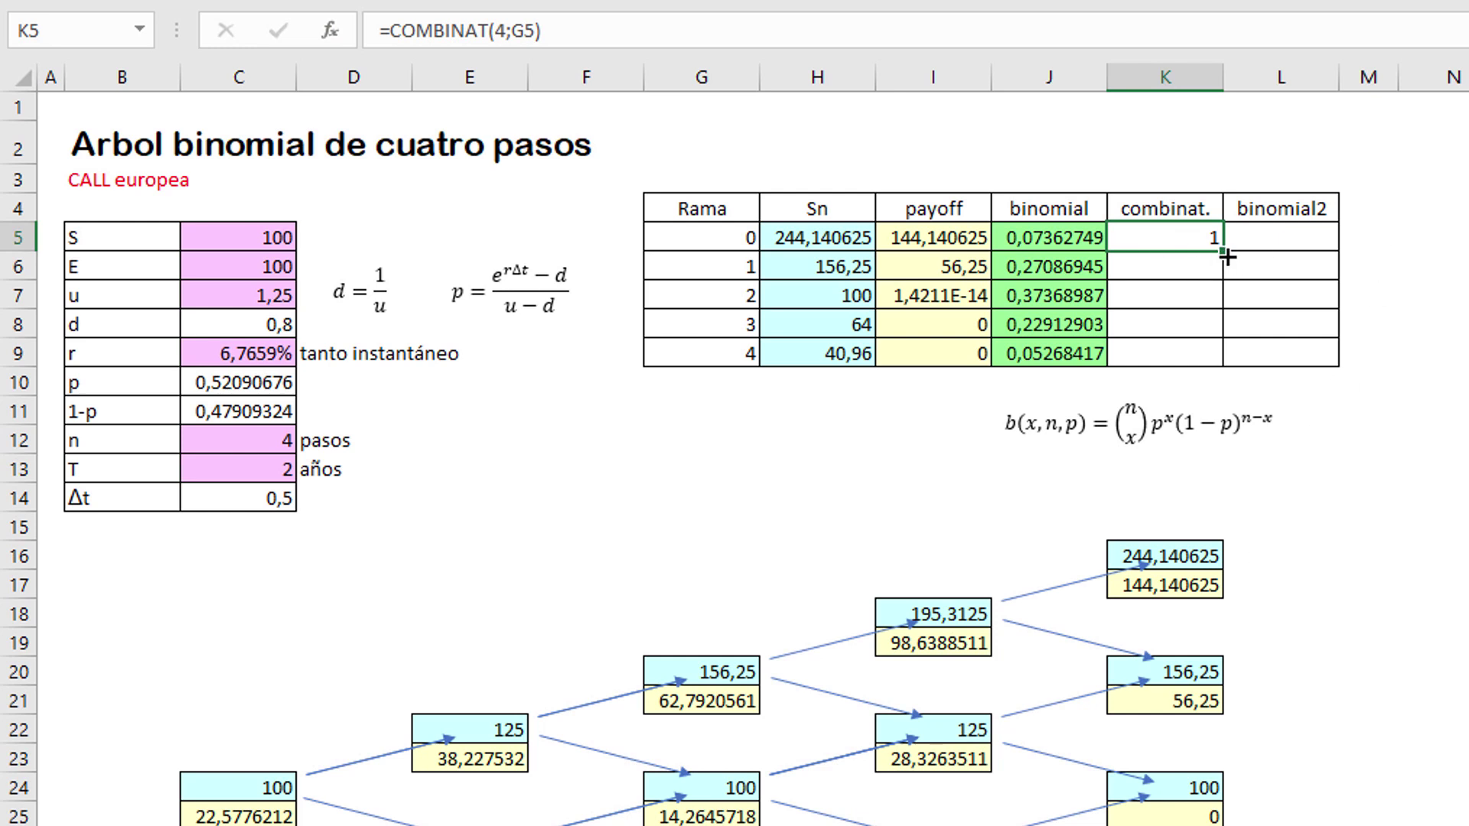
# Copy the COMBINAT formula from K5 down to K9 and check the copied cells against the binomial coefficient in the formula below
pyautogui.moveTo(1222, 251); pyautogui.dragTo(1221, 353)
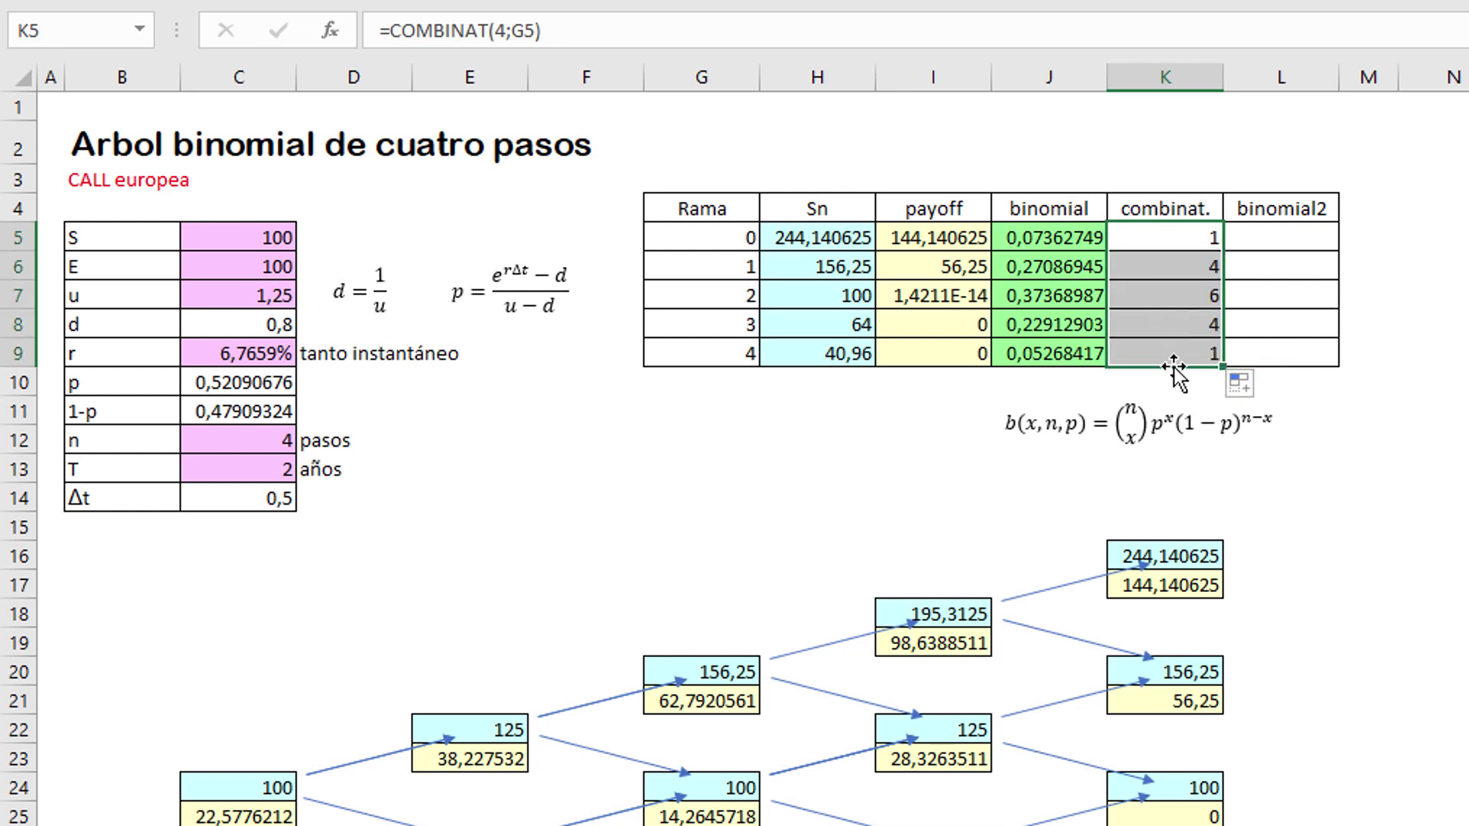
pyautogui.click(1178, 204)
pyautogui.click(1177, 180)
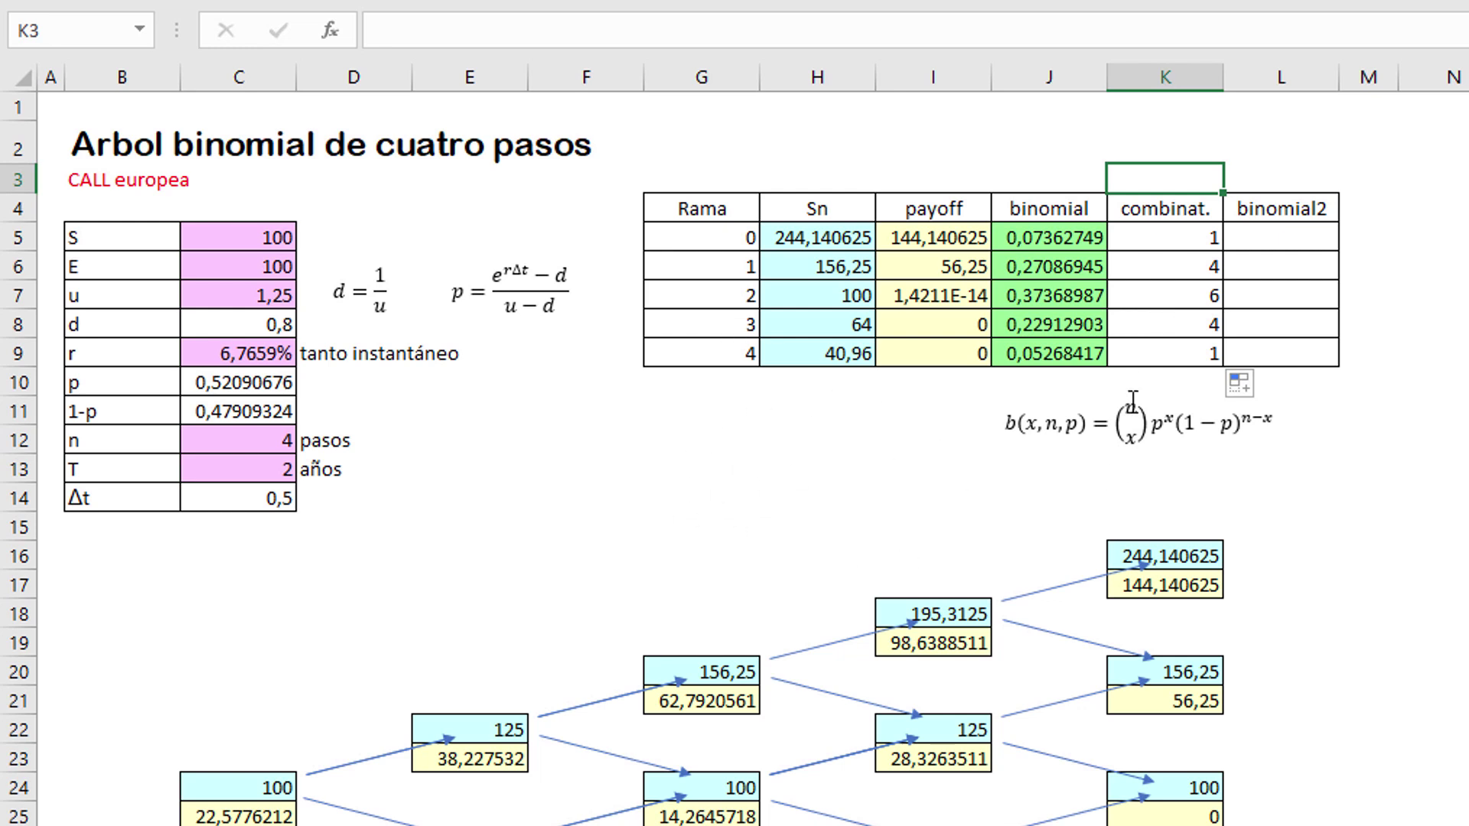
pyautogui.click(1166, 239)
pyautogui.click(1163, 267)
pyautogui.click(1161, 327)
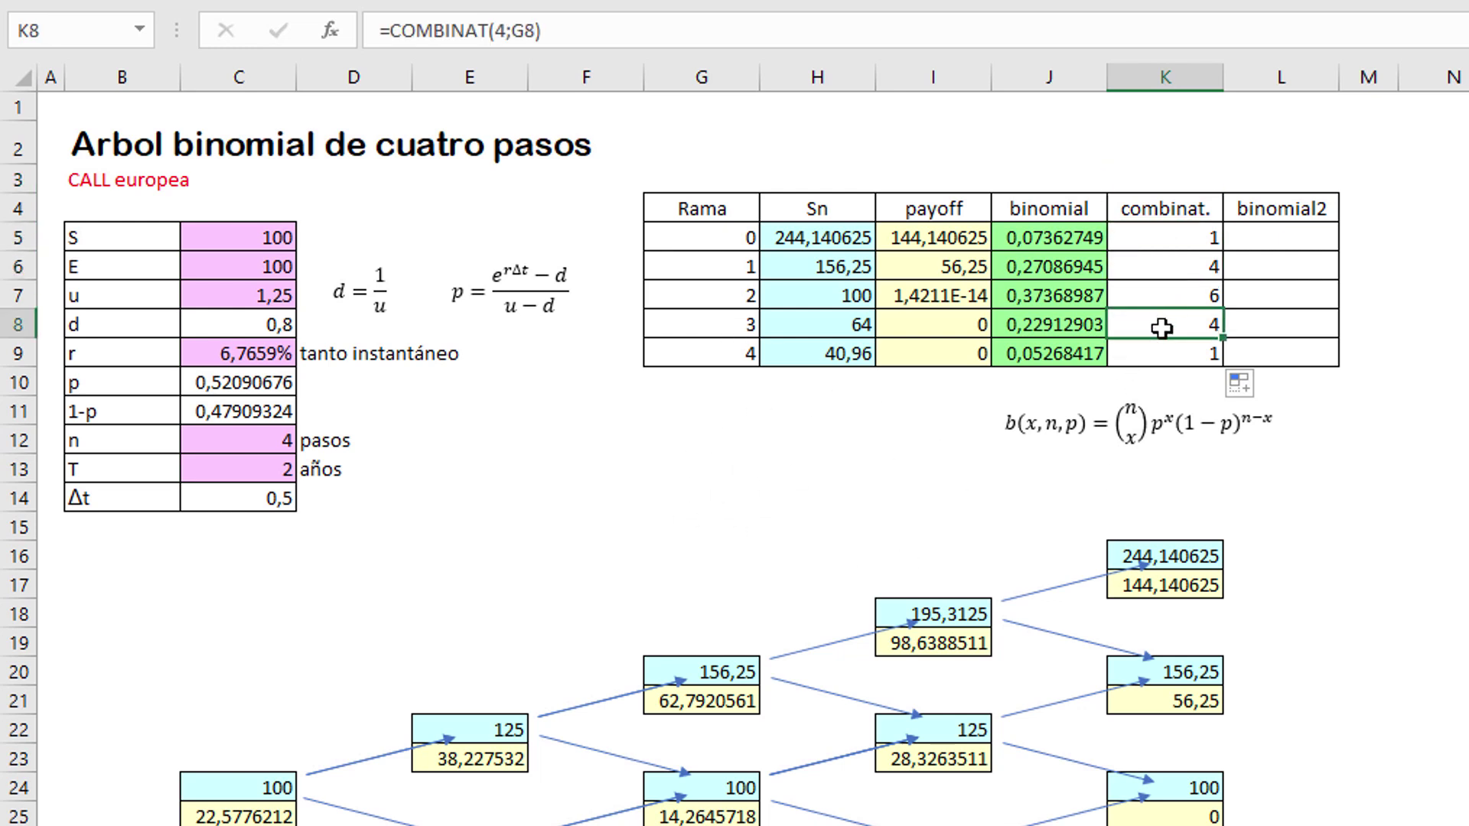
# Begin the binomial2 formula in L5 as K5*$C$10^(4-G5), with the reference to p absolute
pyautogui.click(1264, 238)
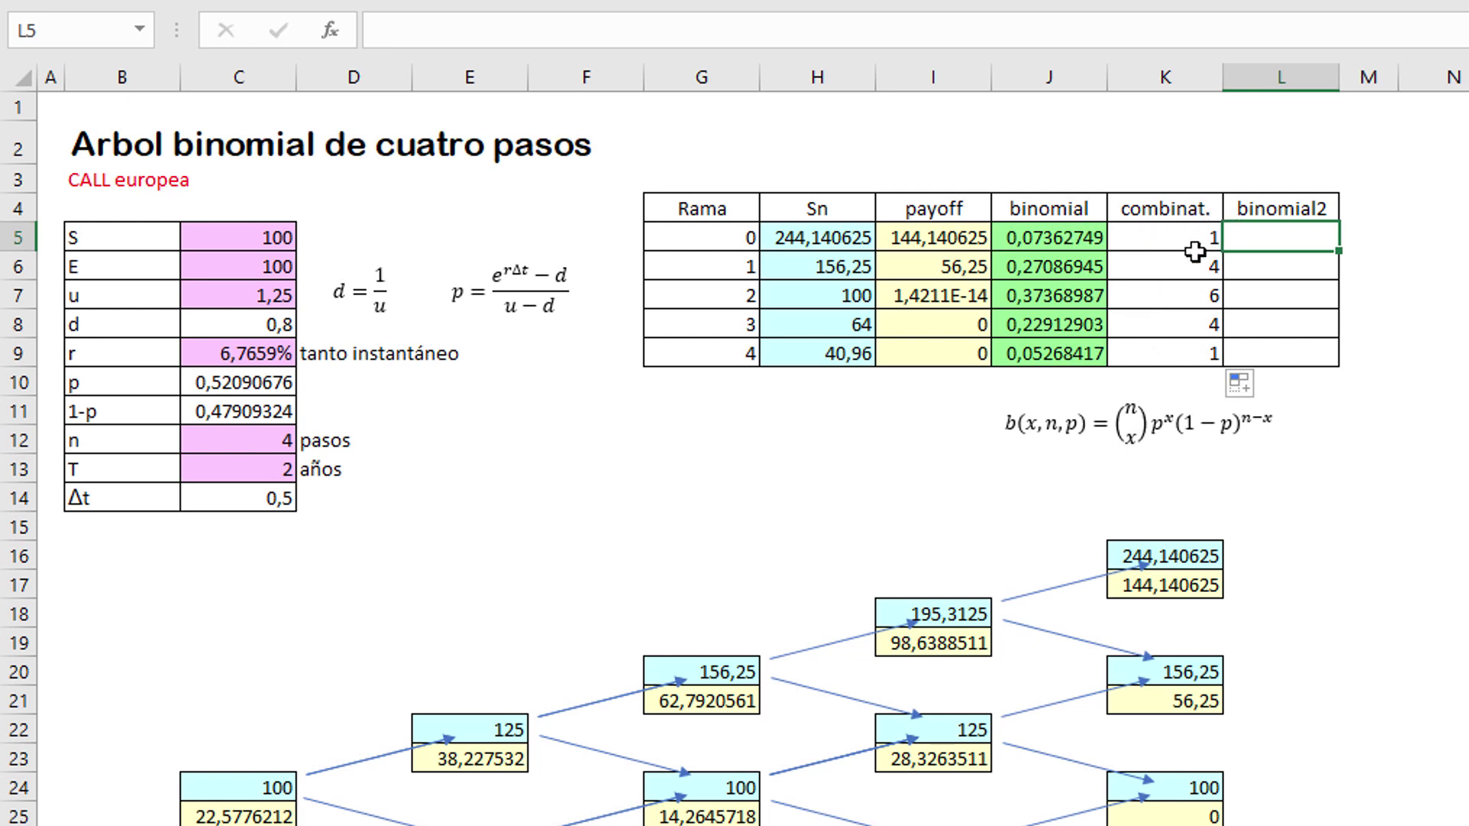
pyautogui.write('+')
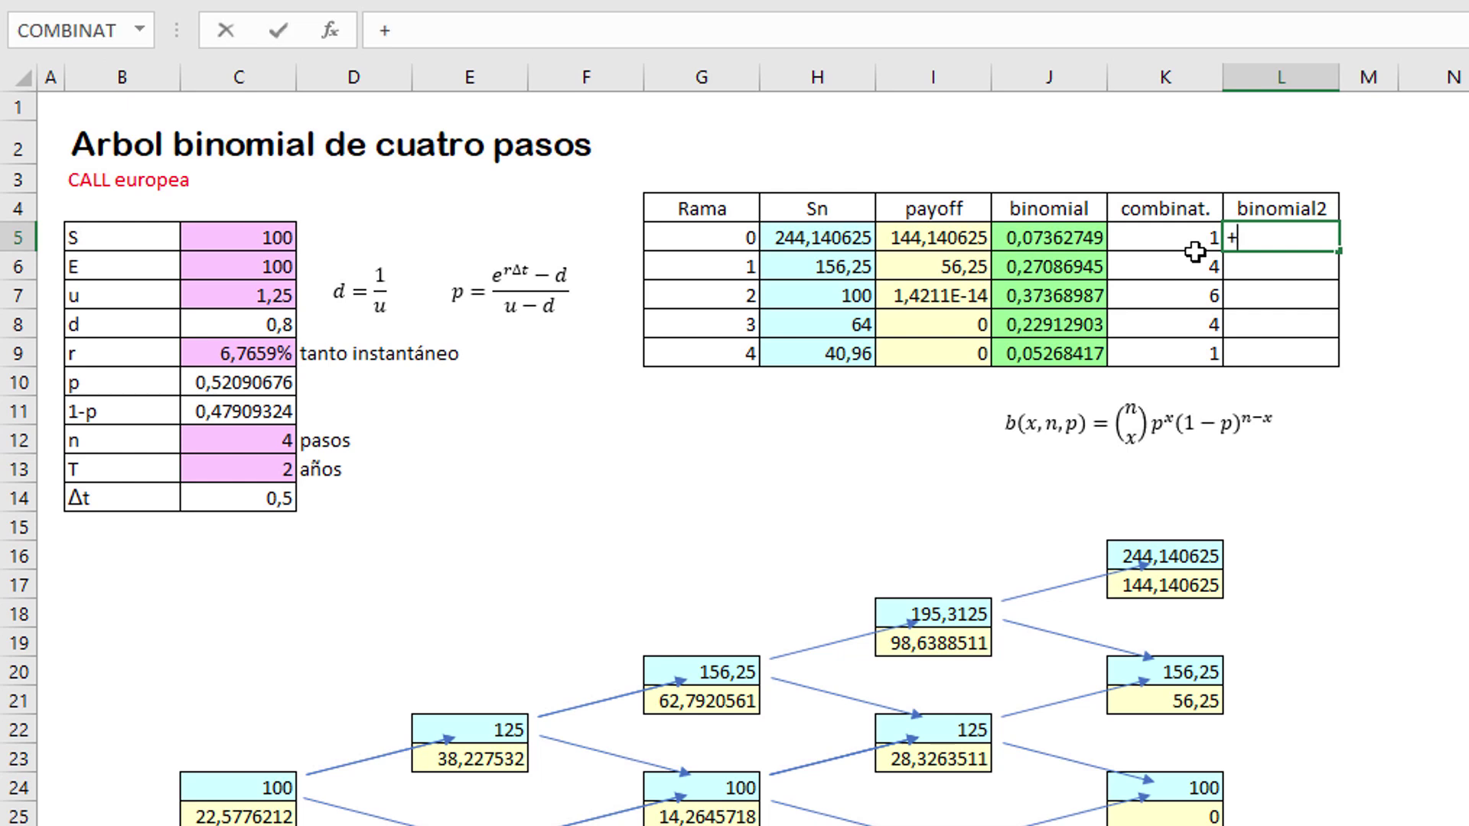
pyautogui.click(1170, 238)
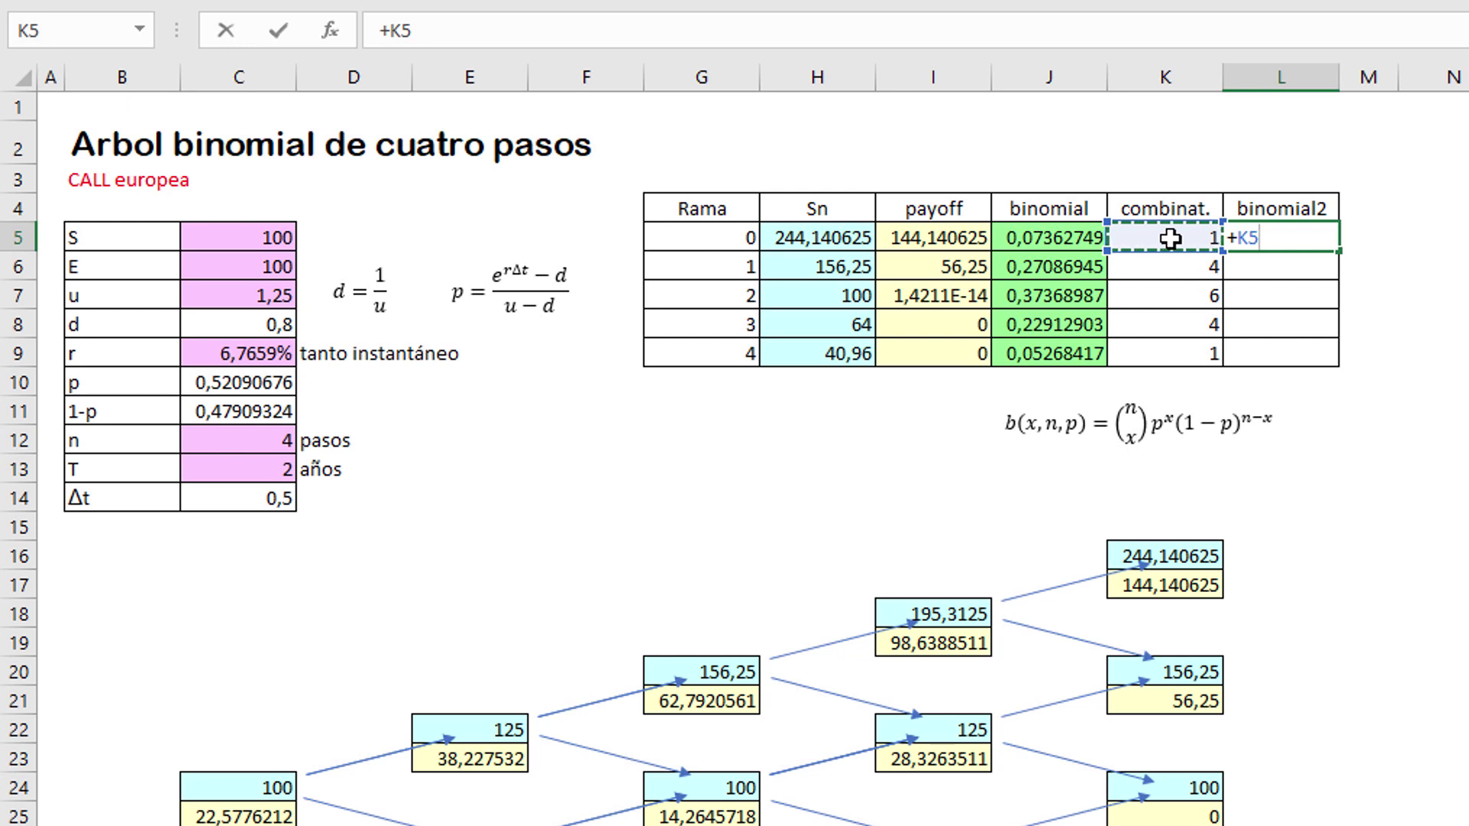
pyautogui.write('*')
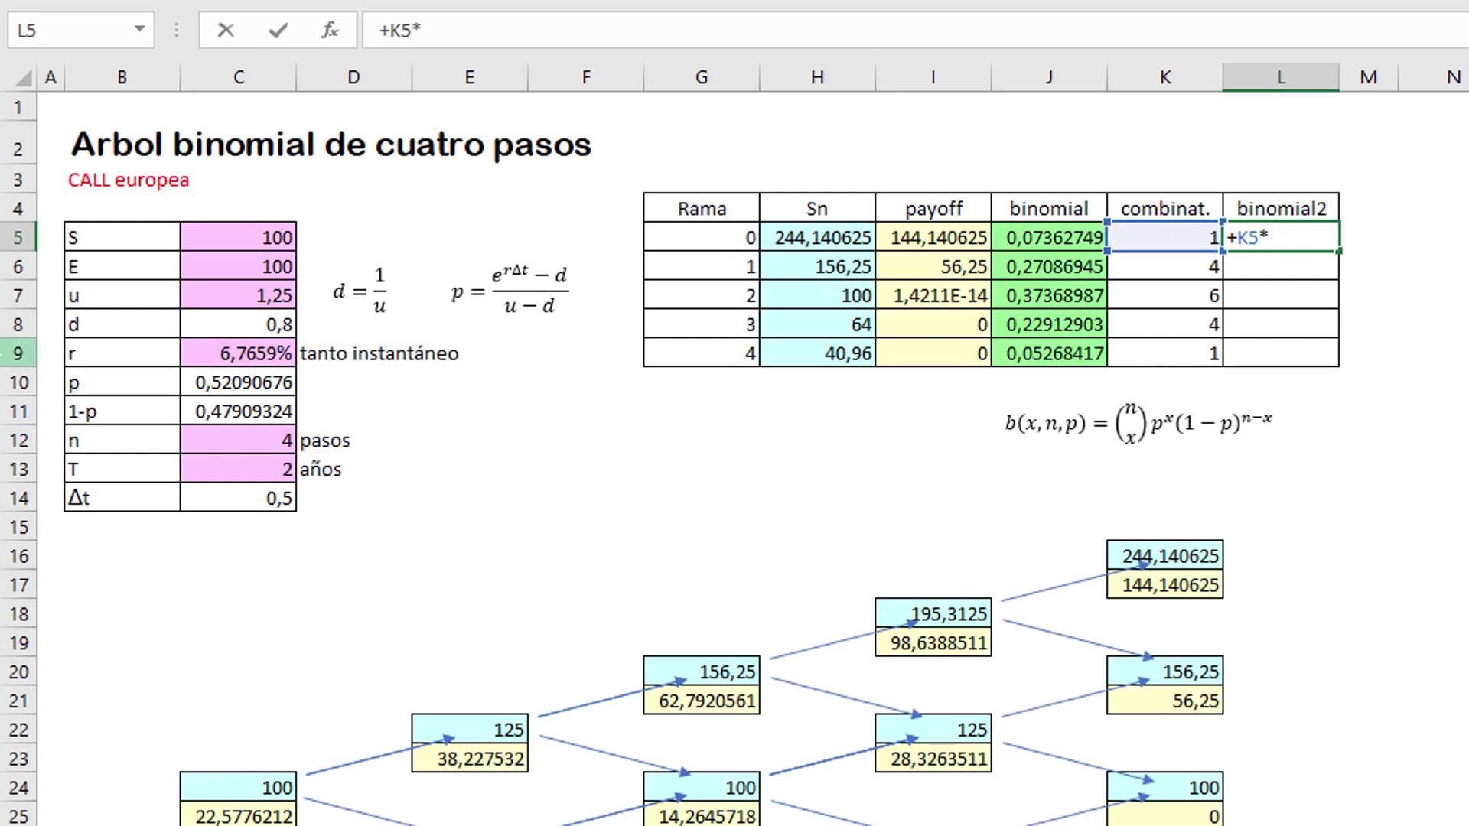
pyautogui.click(230, 384)
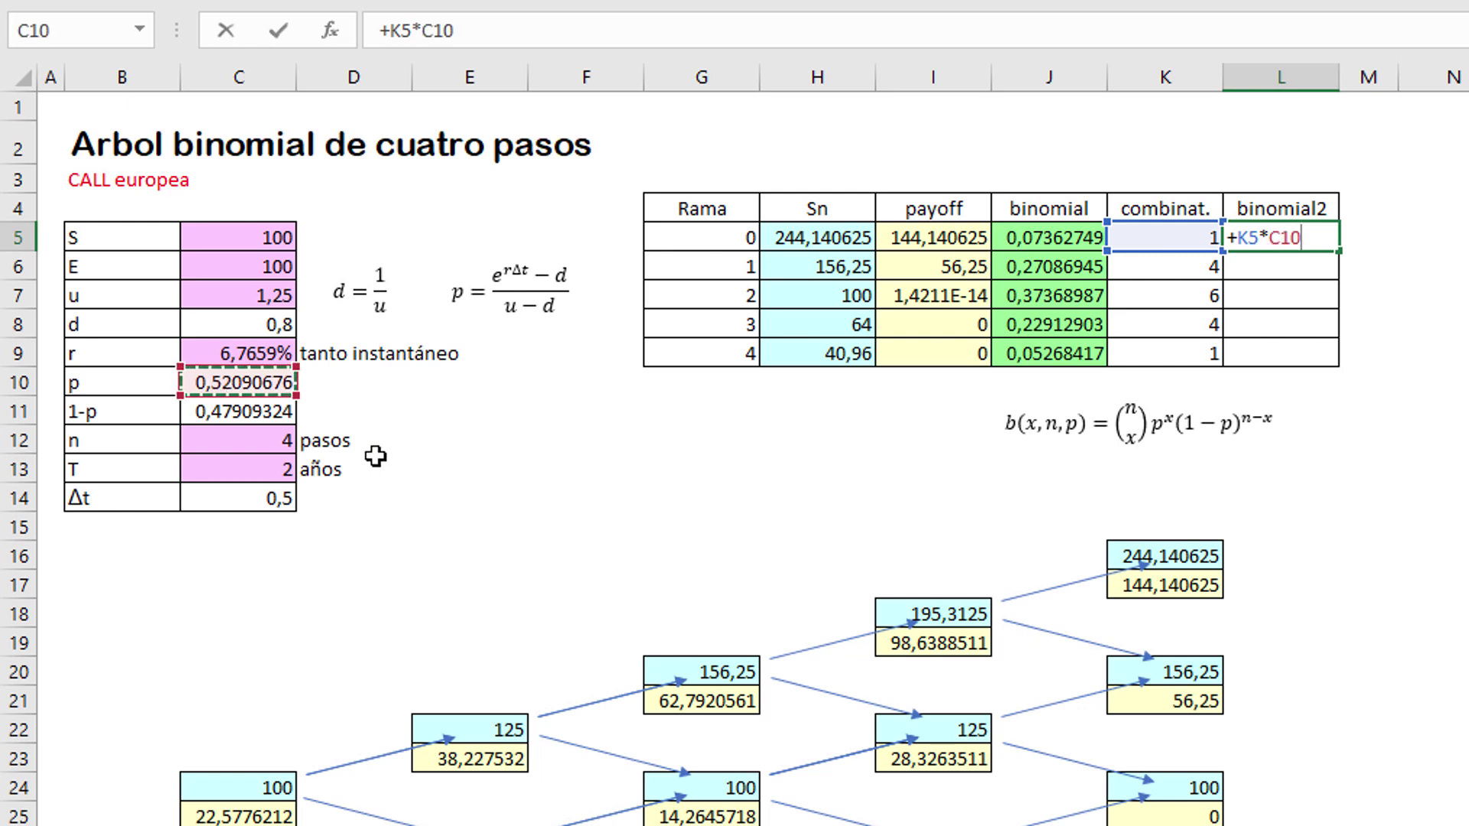
pyautogui.press('F4')
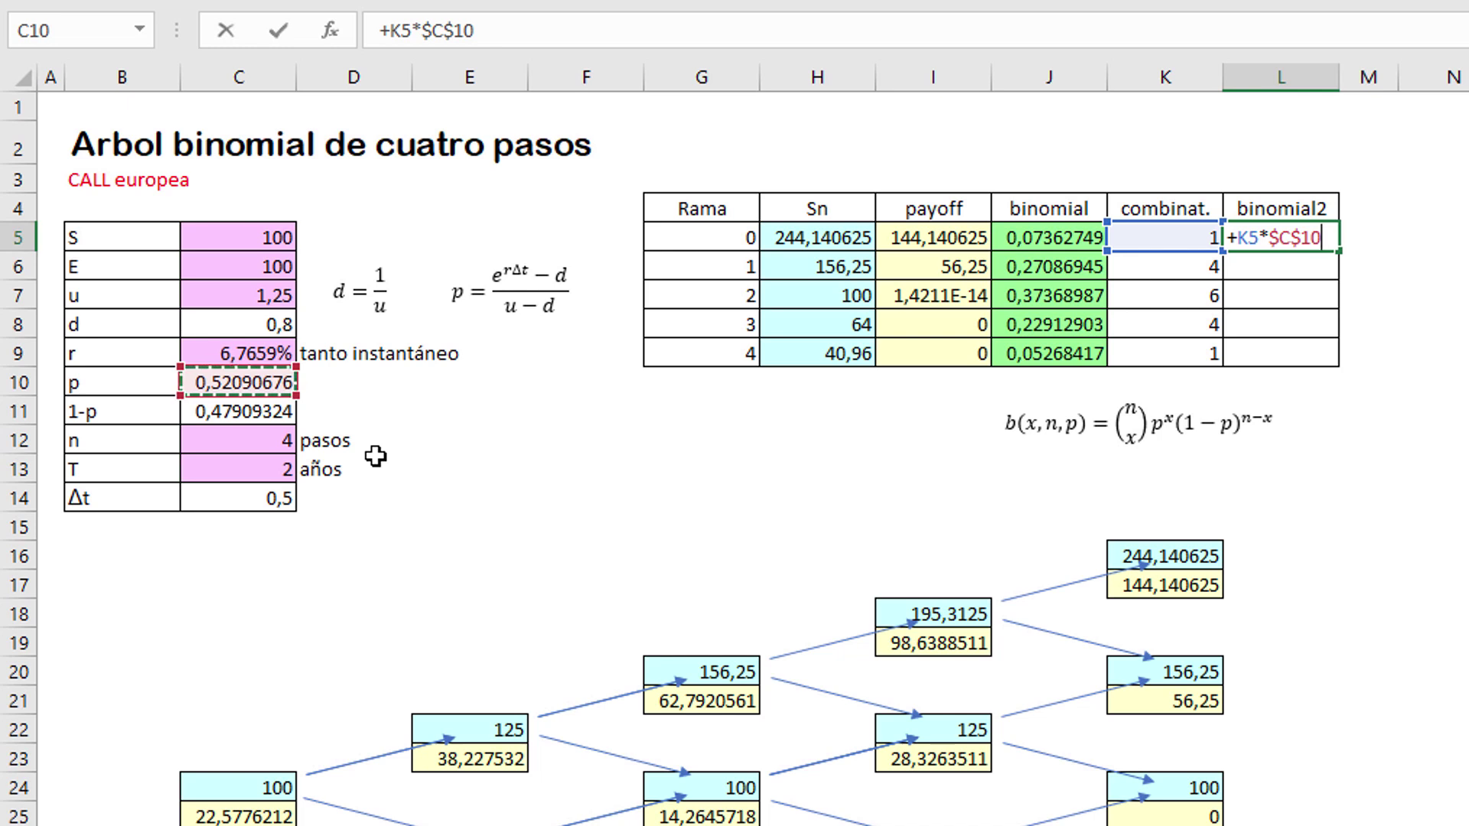
pyautogui.write('^(4')
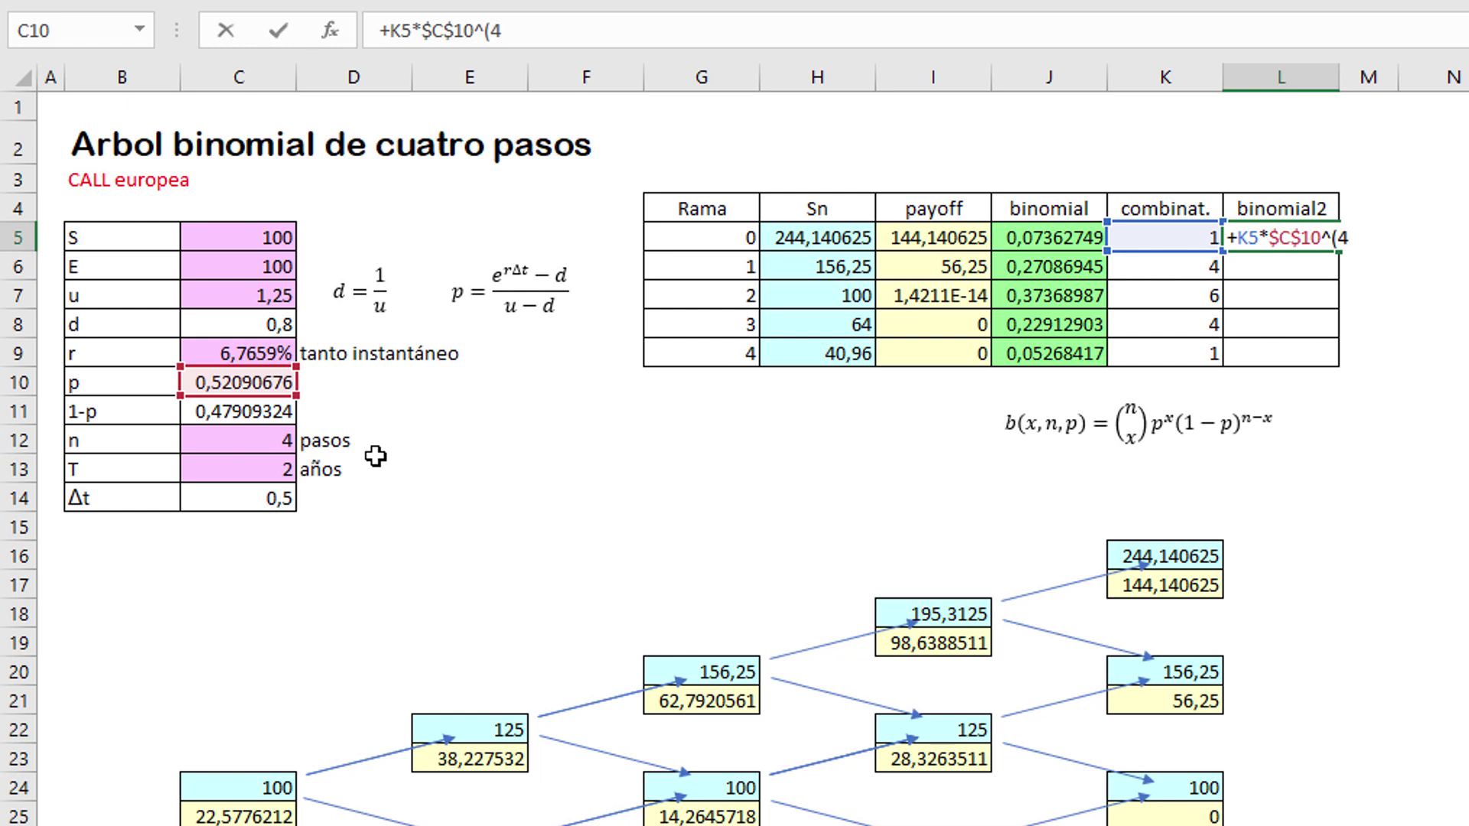
pyautogui.write('-')
pyautogui.click(678, 241)
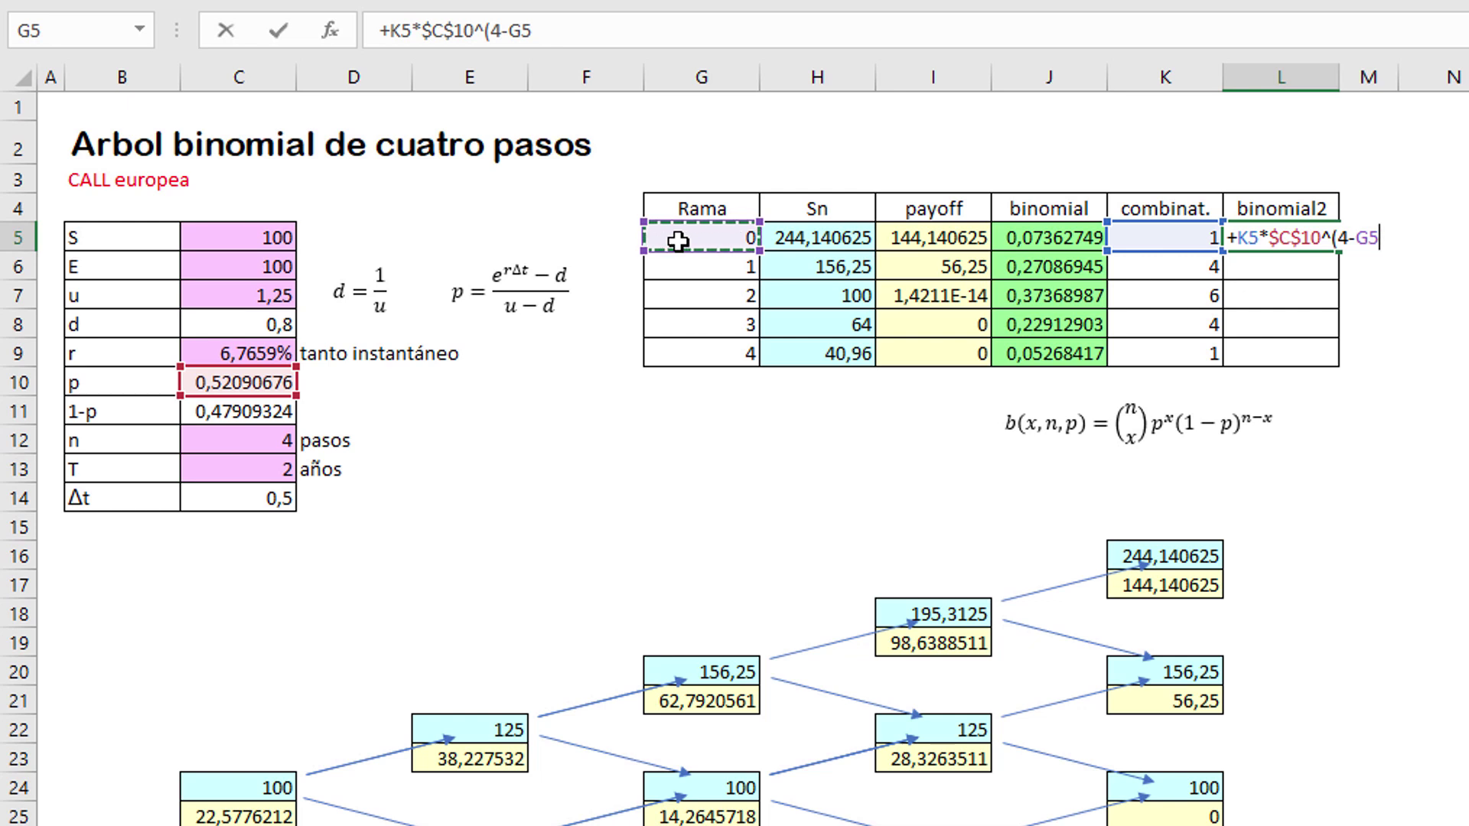
pyautogui.write(')')
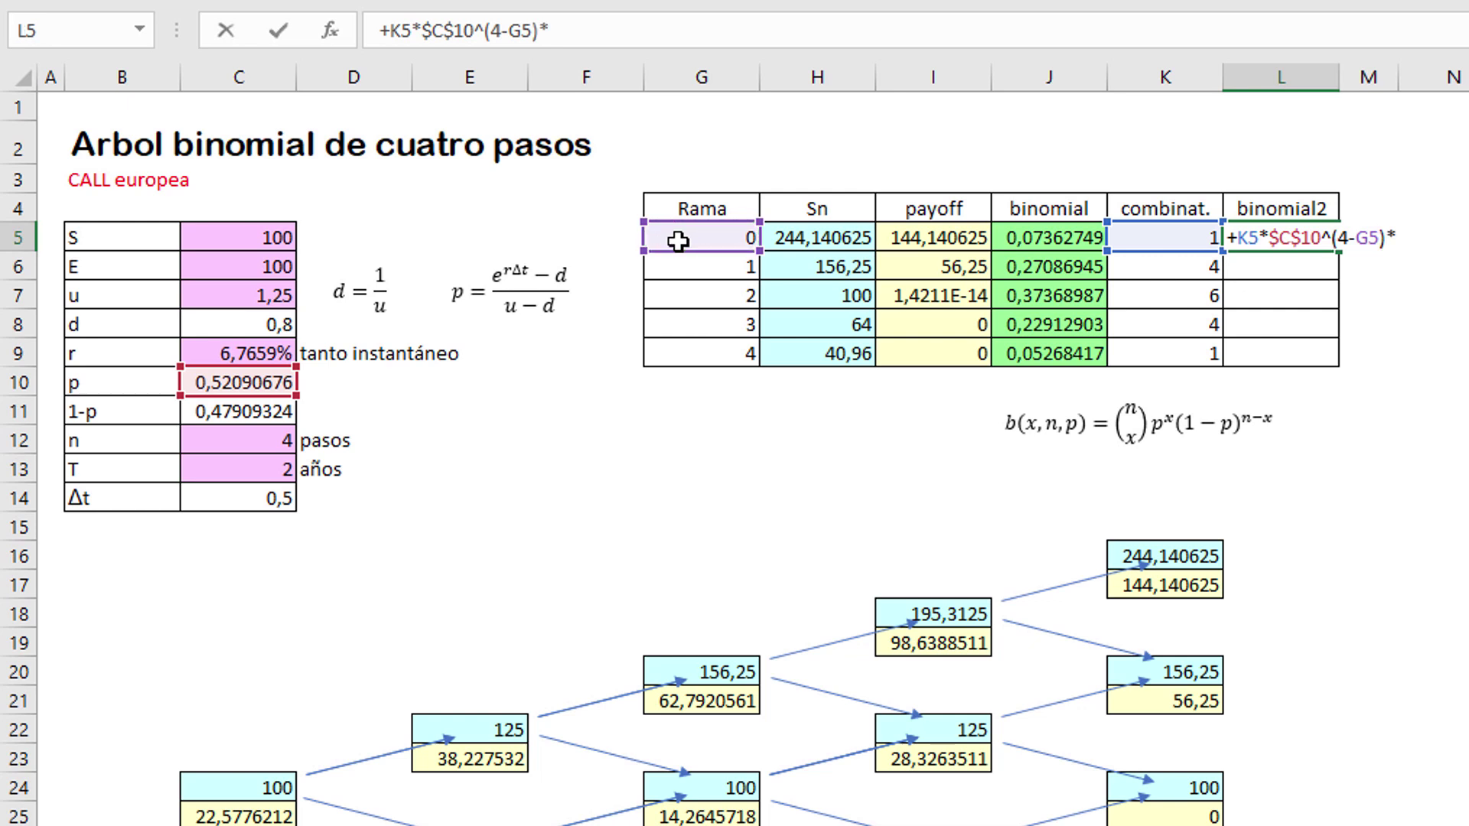
# Complete the L5 formula with the factor C11^G5 and compare the cell with the DISTR.BINOM.N probability in J5
pyautogui.write('*')
pyautogui.click(257, 416)
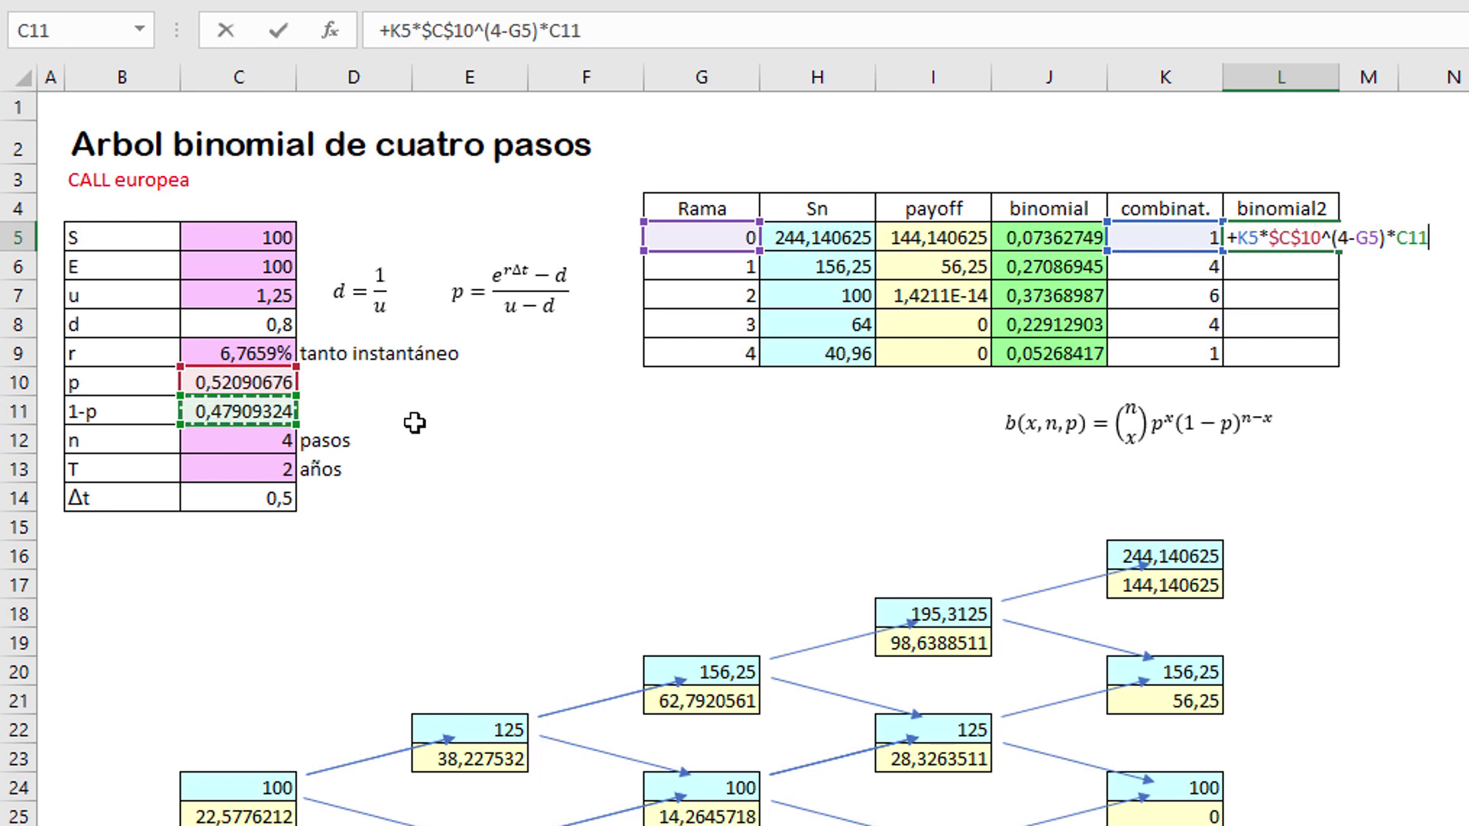
pyautogui.write('^')
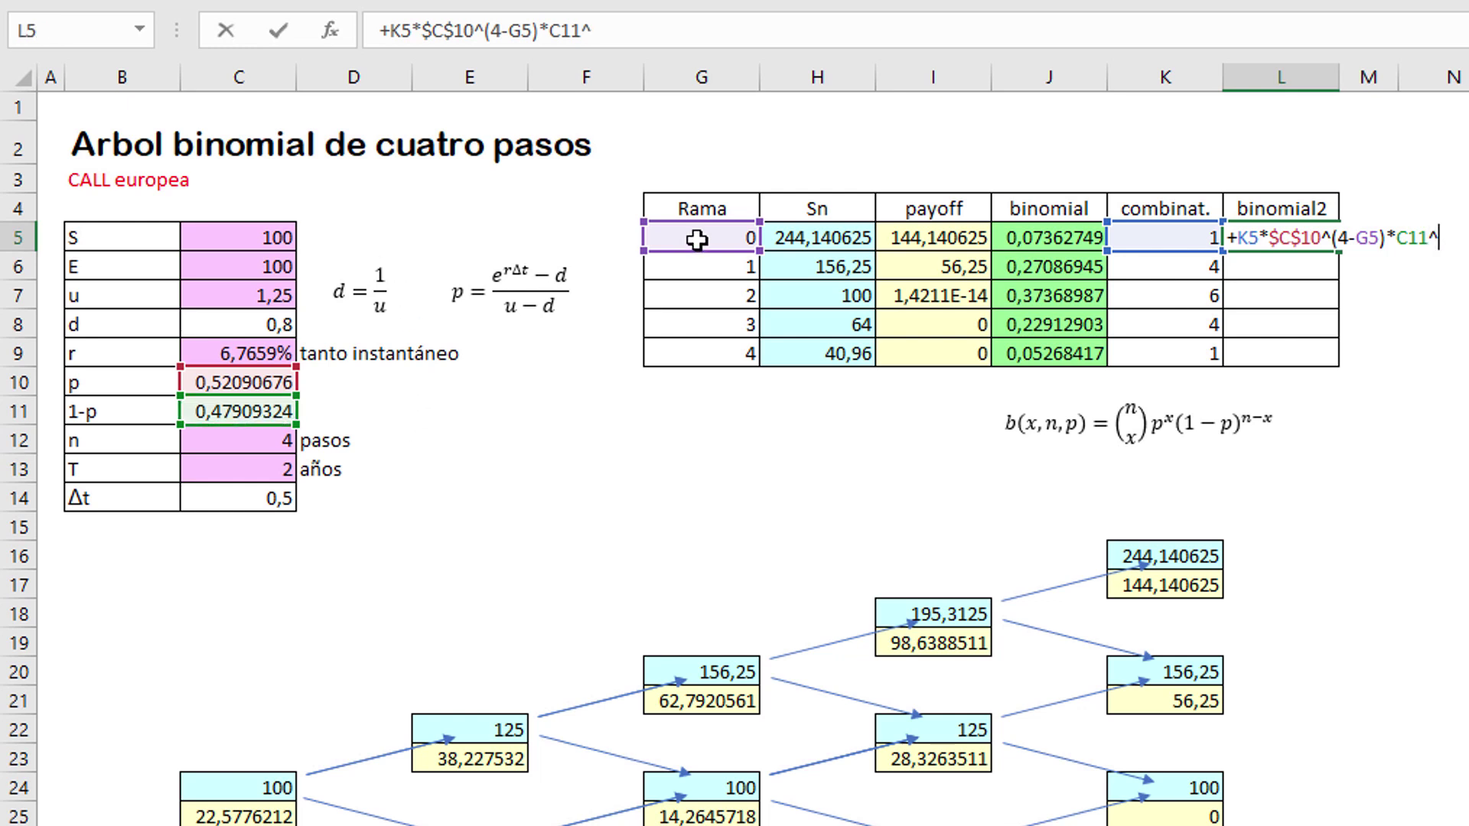
pyautogui.click(696, 239)
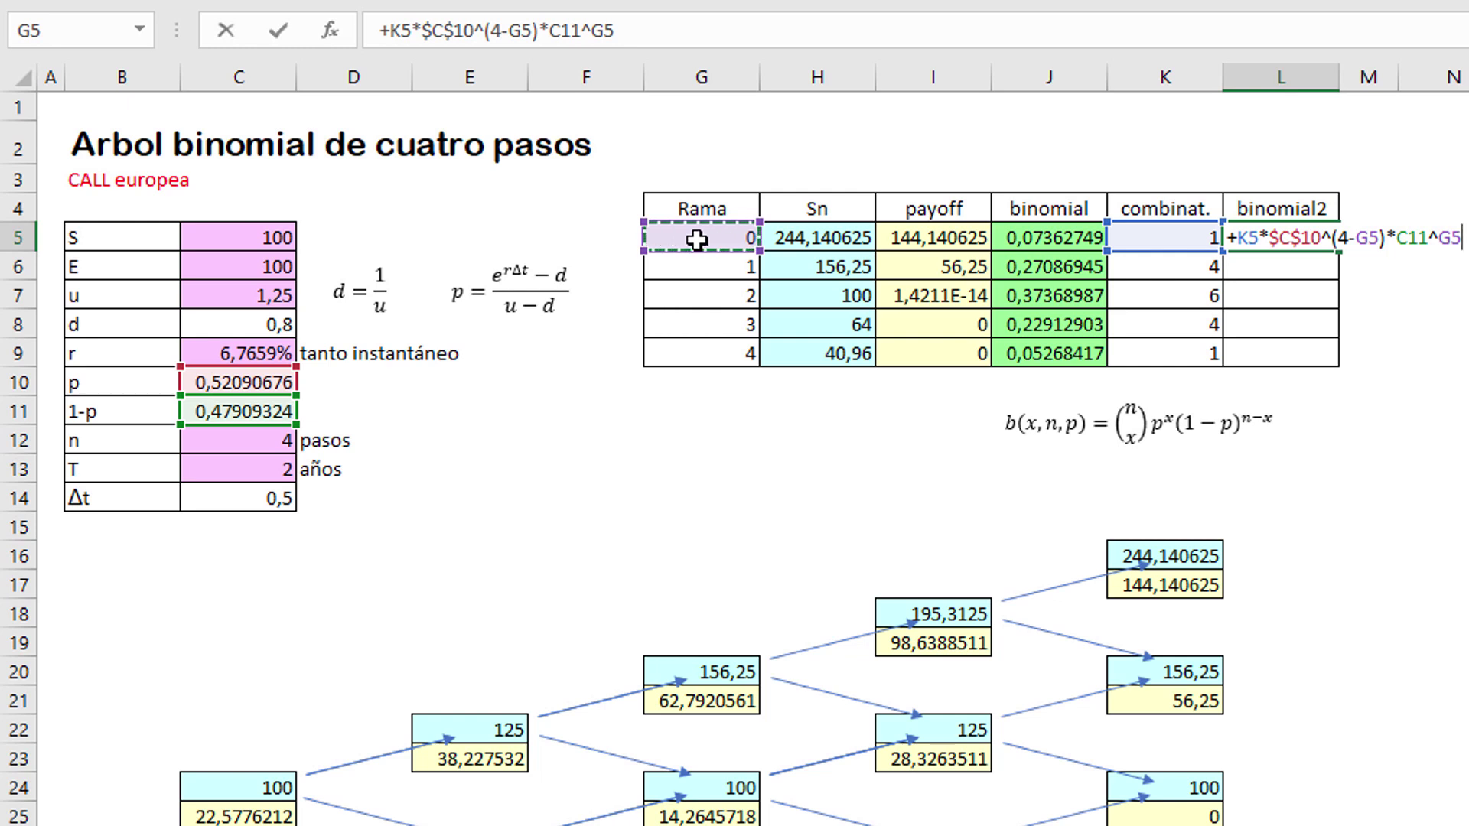
pyautogui.press('Return')
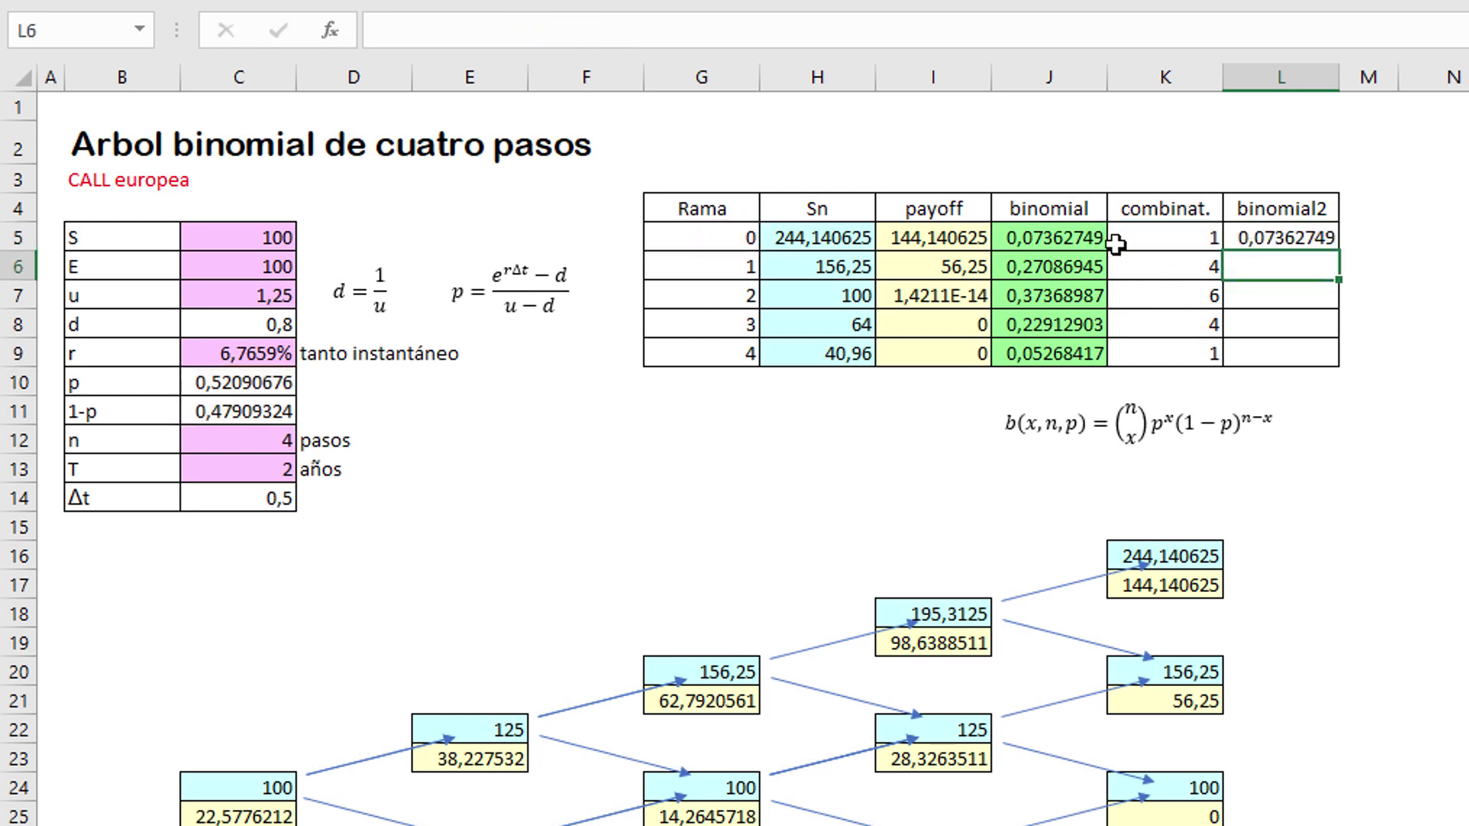
pyautogui.click(1073, 239)
pyautogui.click(1269, 237)
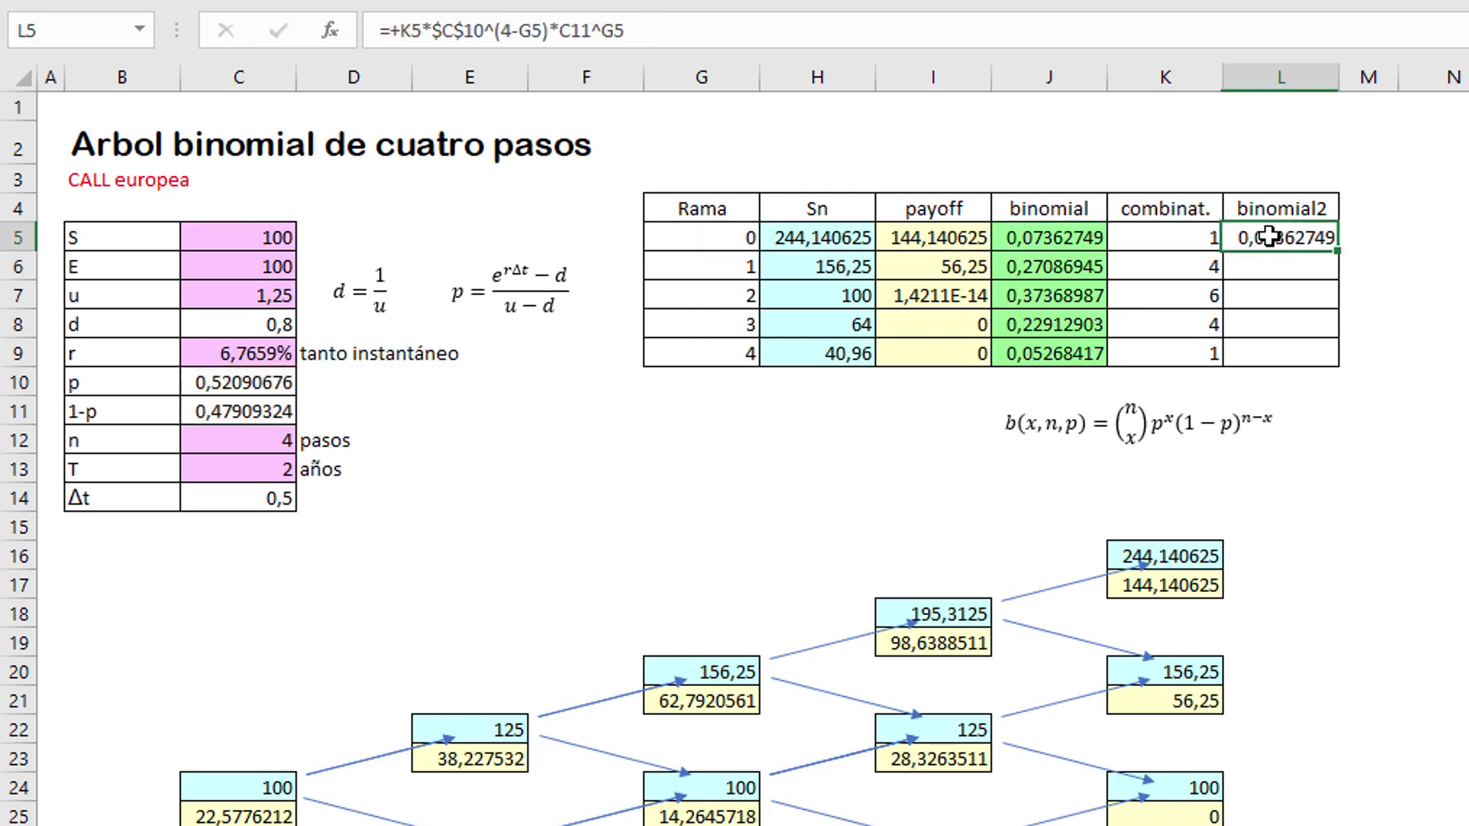
pyautogui.click(1059, 245)
pyautogui.click(1269, 235)
pyautogui.click(1058, 245)
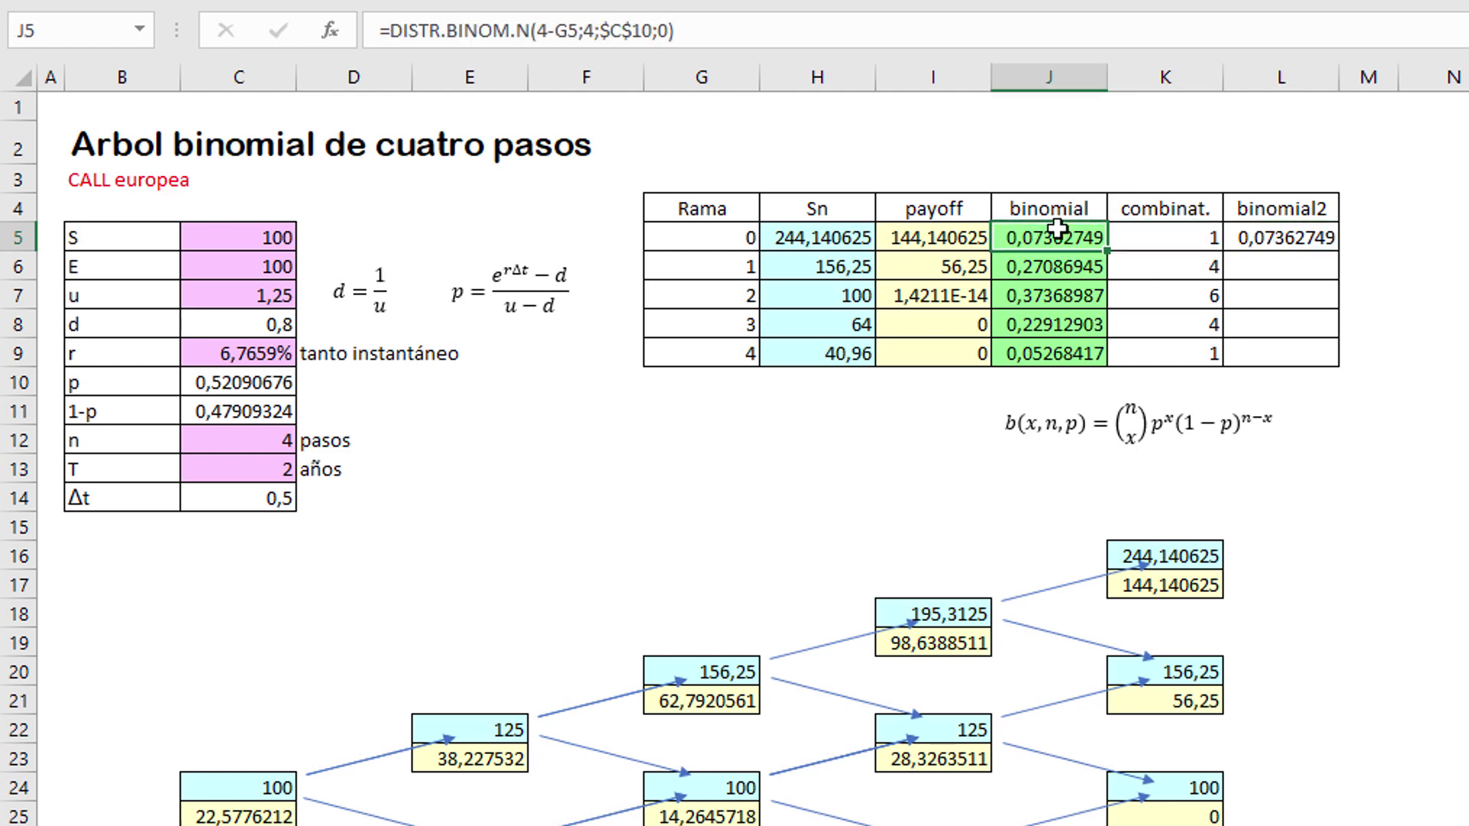
# Make the C11 reference absolute in the L5 formula and copy the formula down to L9
pyautogui.click(1300, 238)
pyautogui.doubleClick(1283, 238)
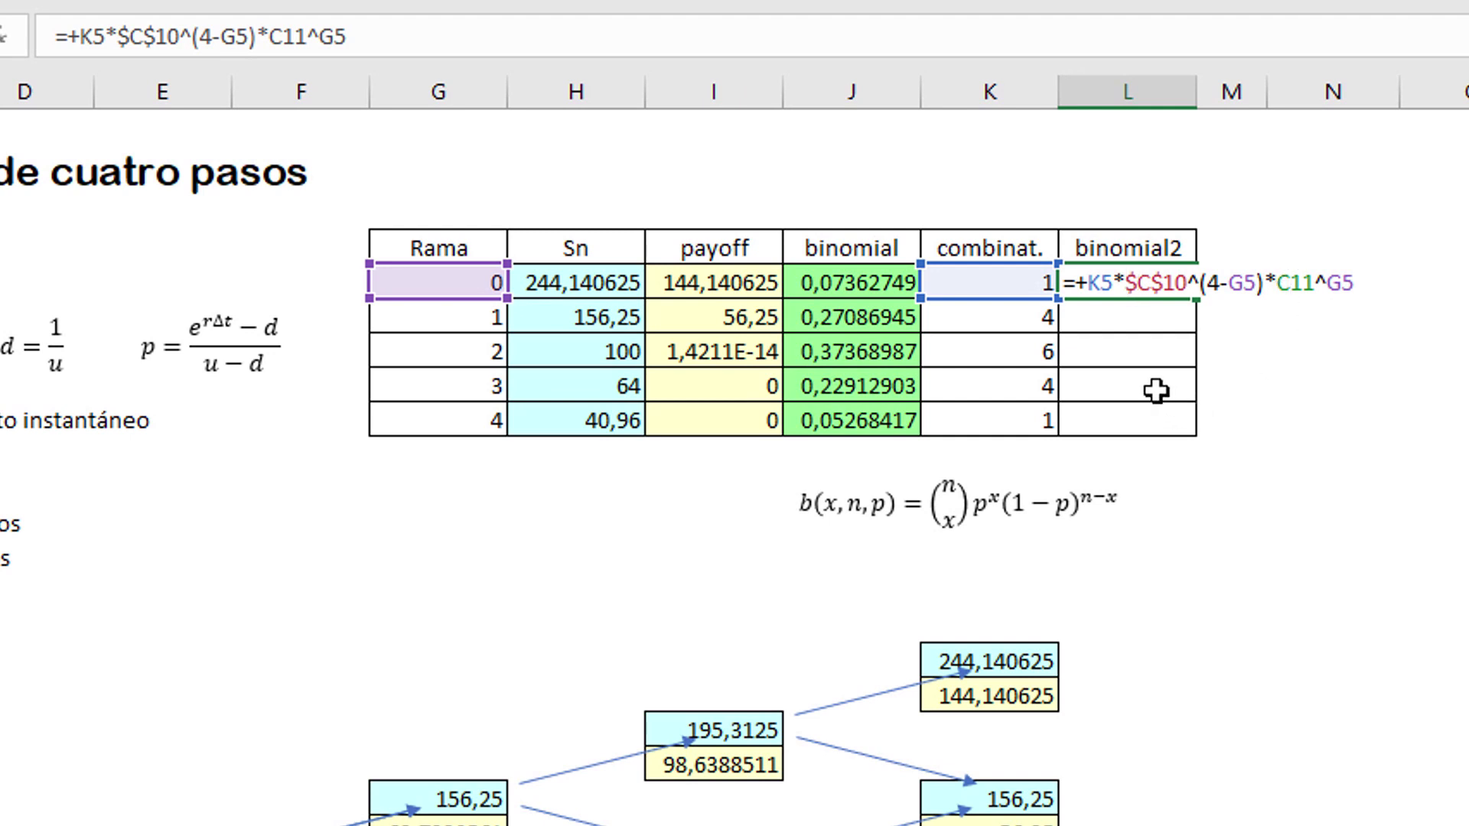
pyautogui.press('F4')
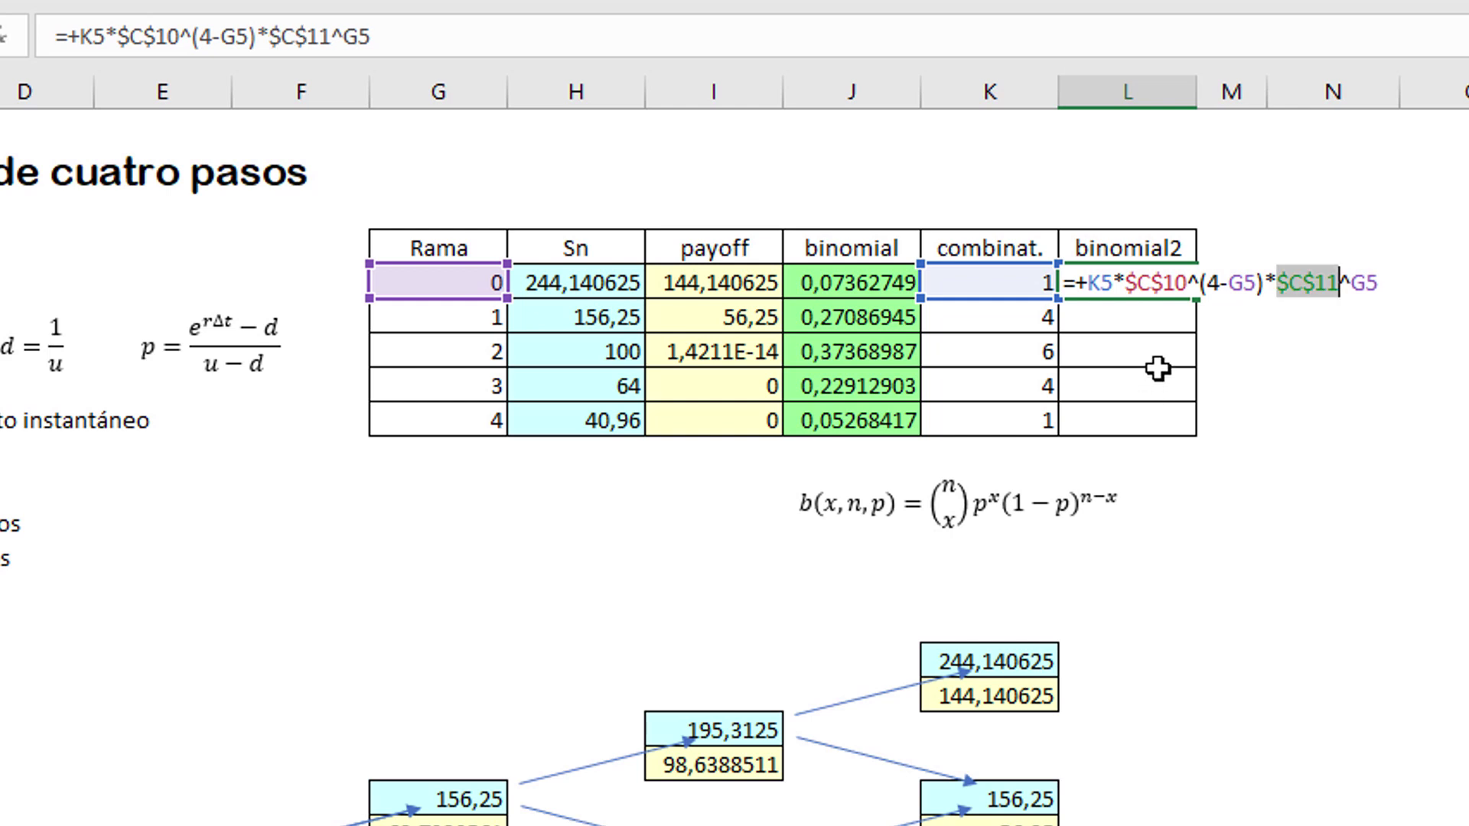
pyautogui.press('Return')
pyautogui.click(1146, 282)
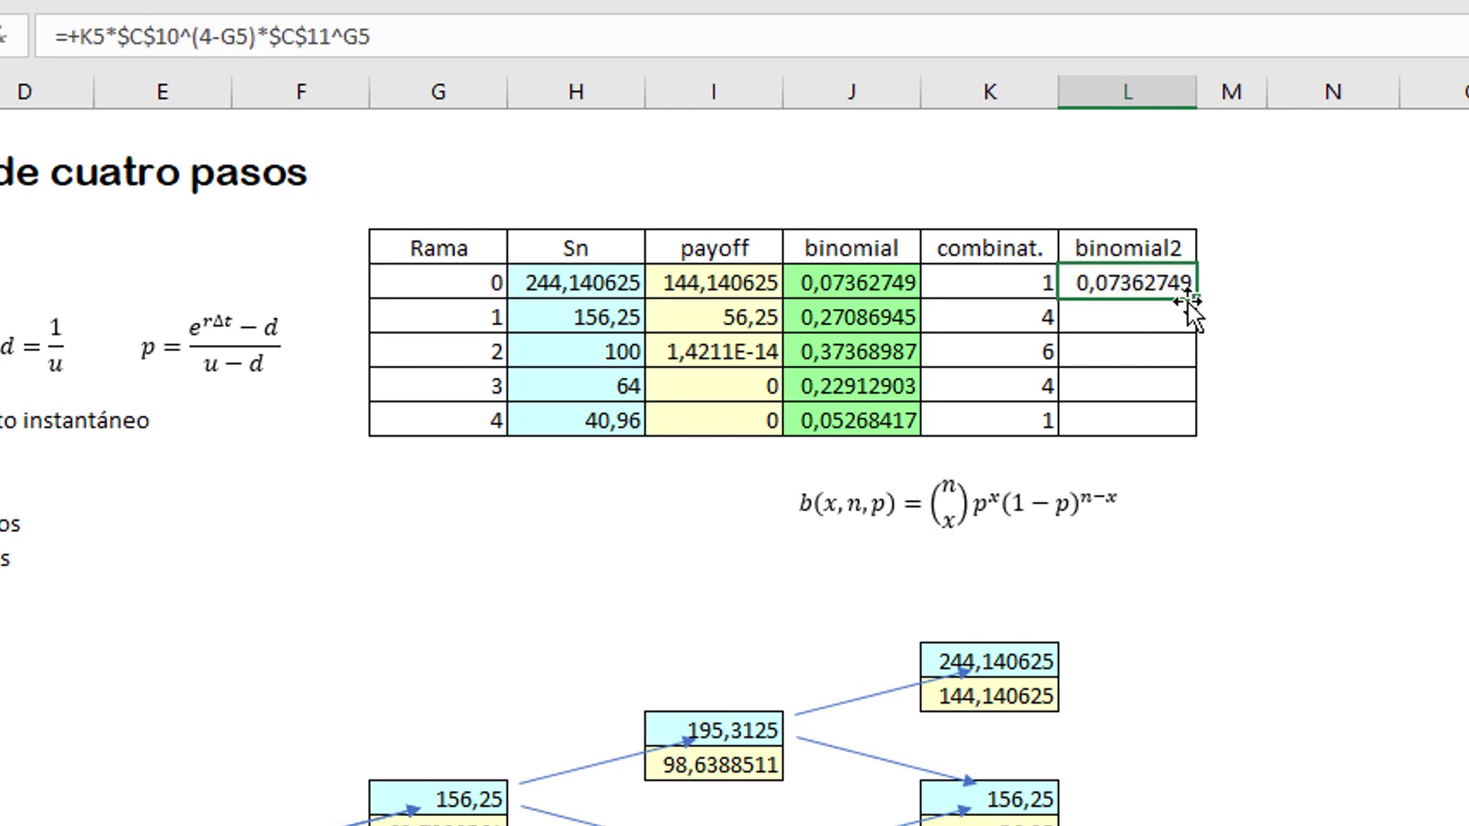
pyautogui.moveTo(1197, 304); pyautogui.dragTo(1201, 422)
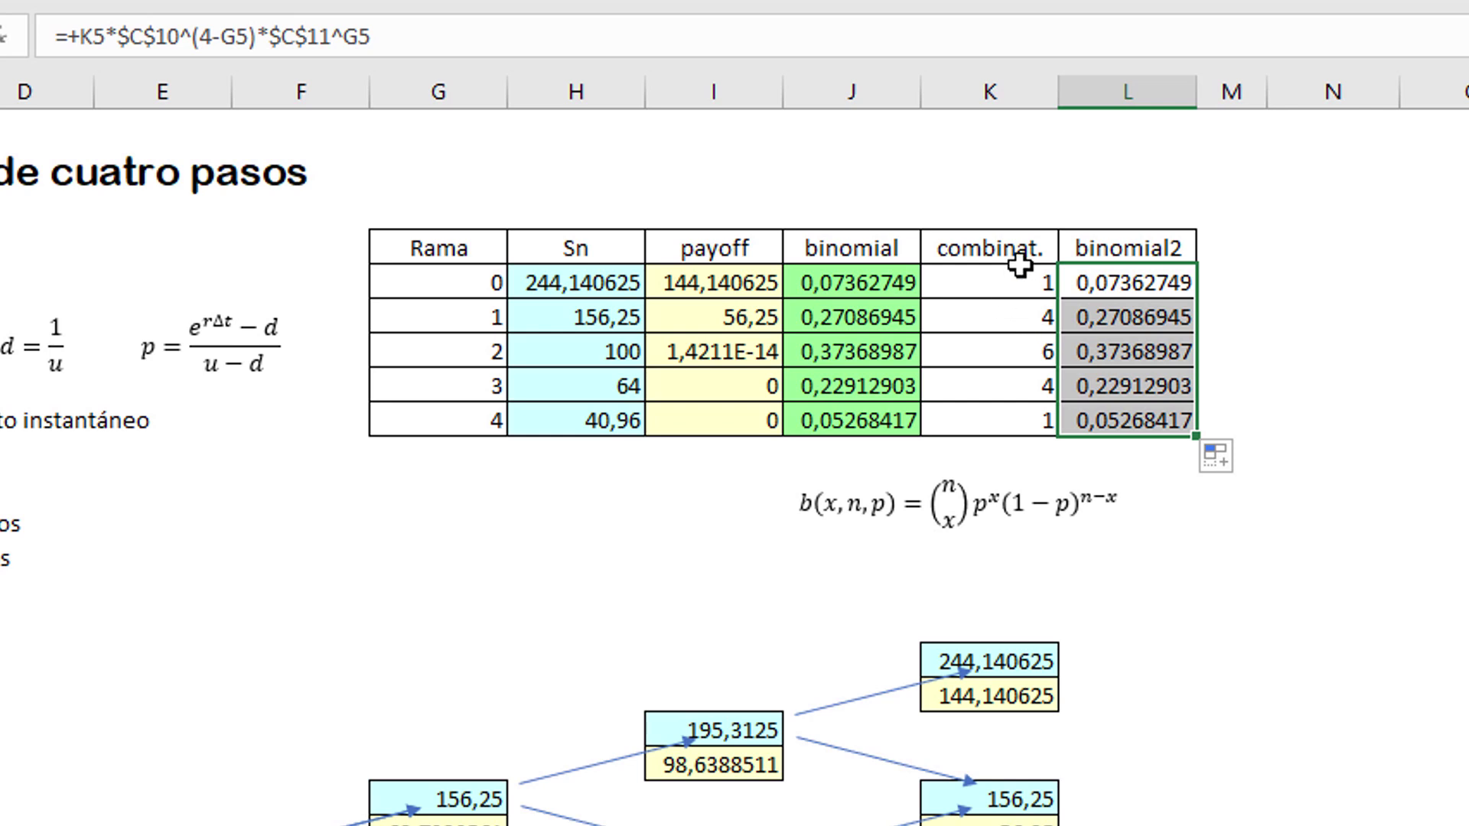
pyautogui.moveTo(998, 255); pyautogui.dragTo(1132, 413)
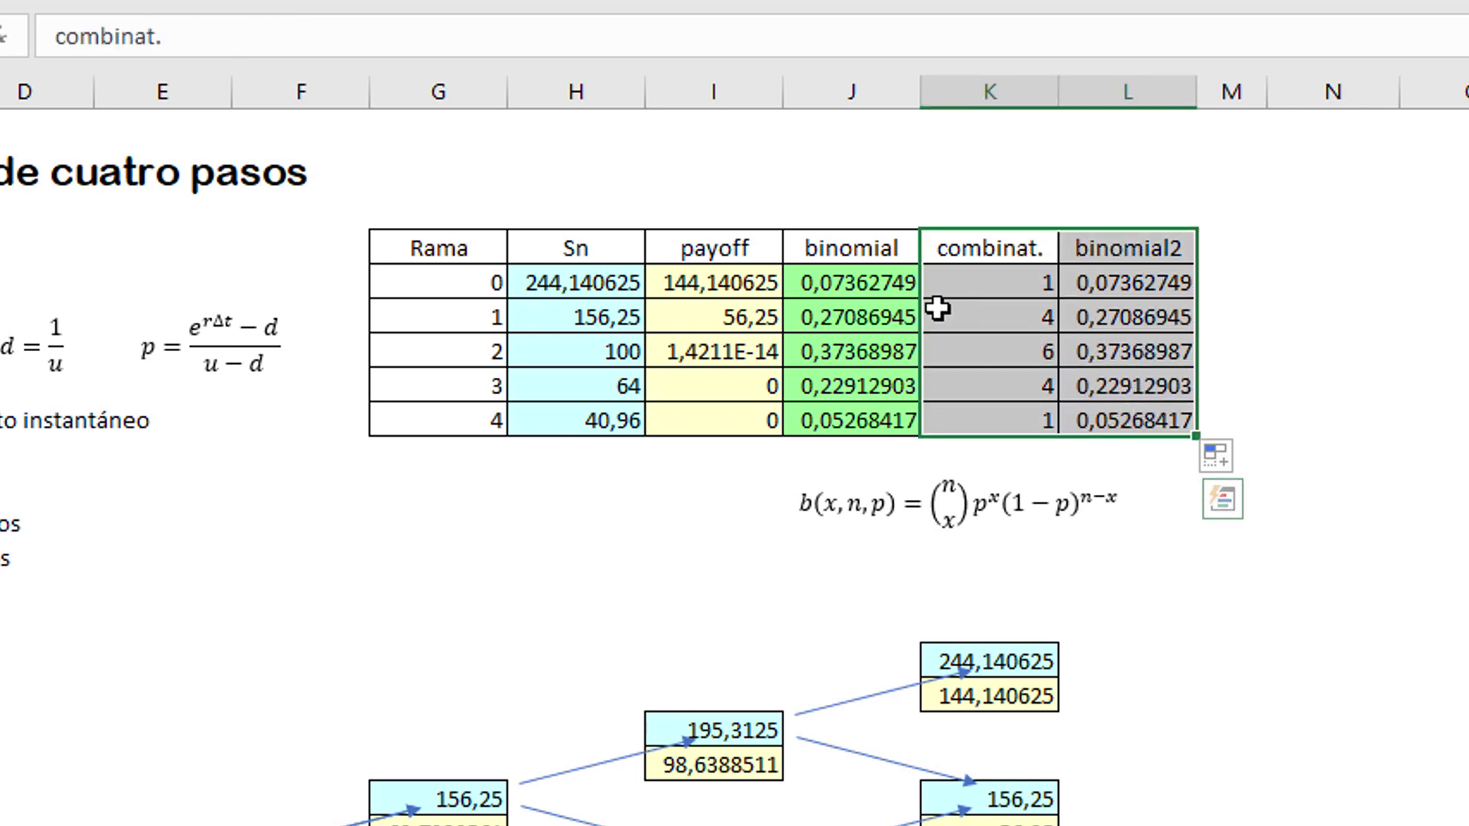
# Fill cell C26, just below the tree's starting option value, with the standard orange colour
pyautogui.click(828, 280)
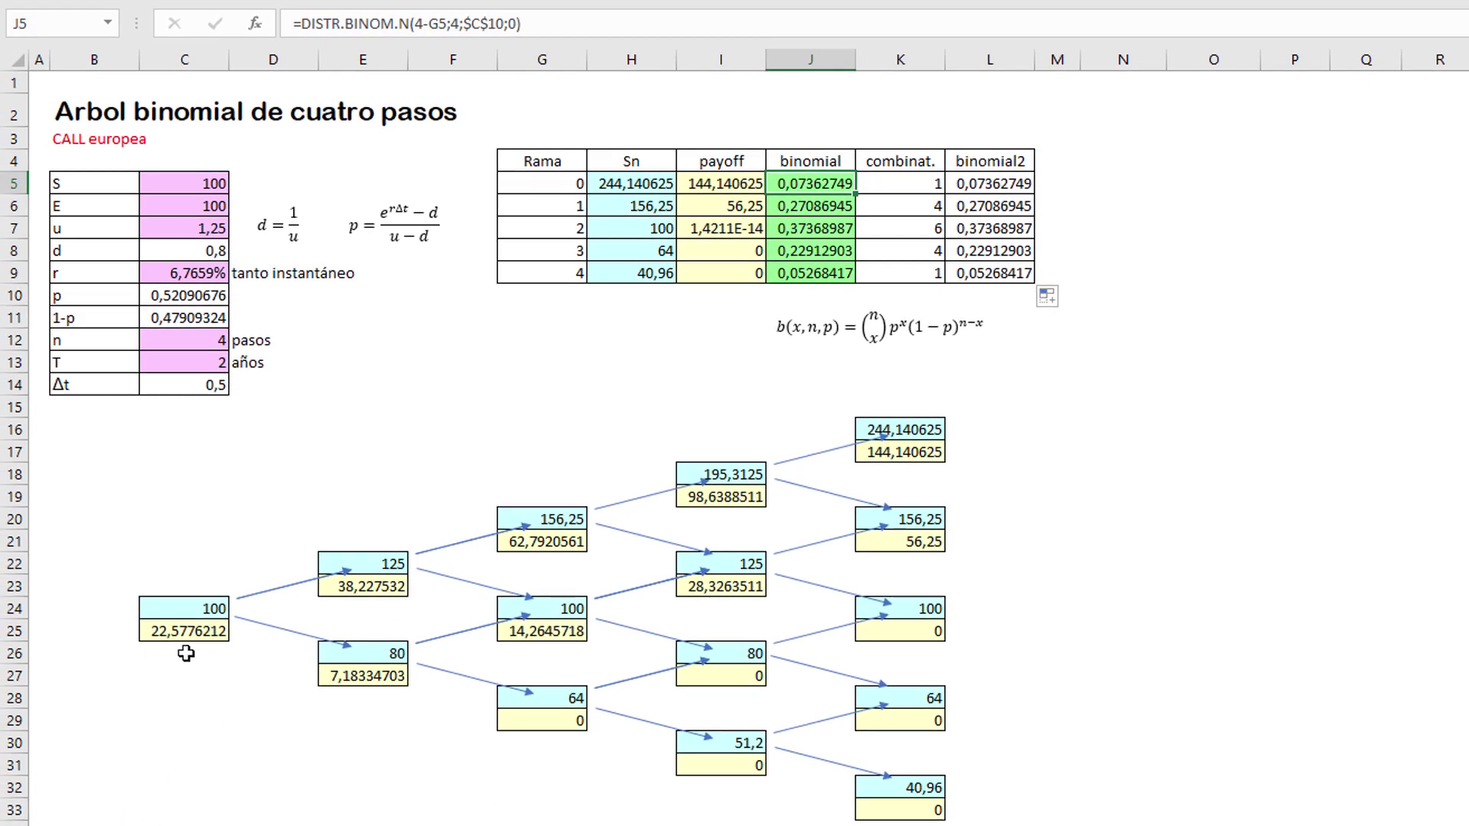
pyautogui.click(185, 653)
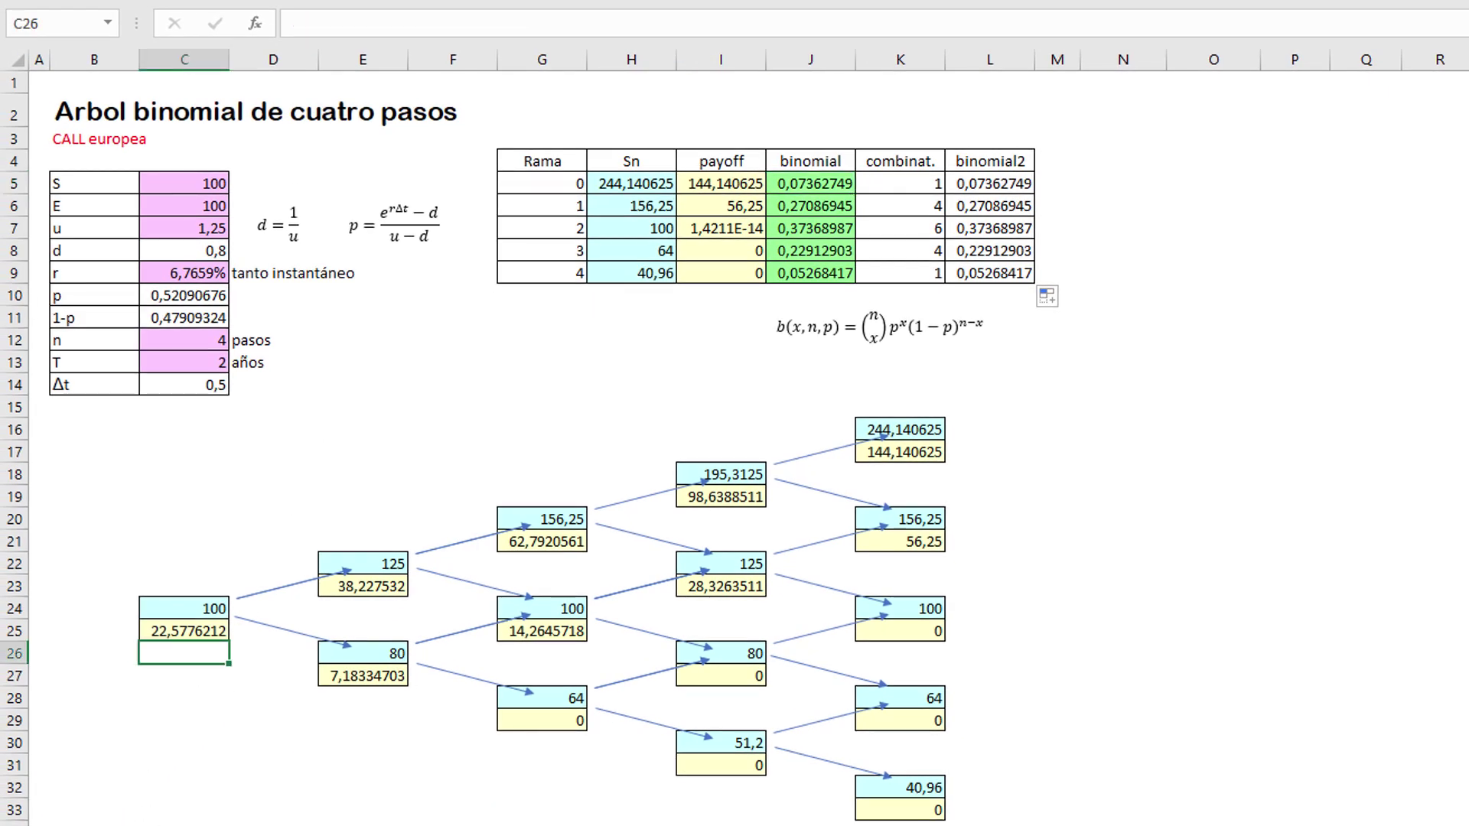
pyautogui.click(356, 0)
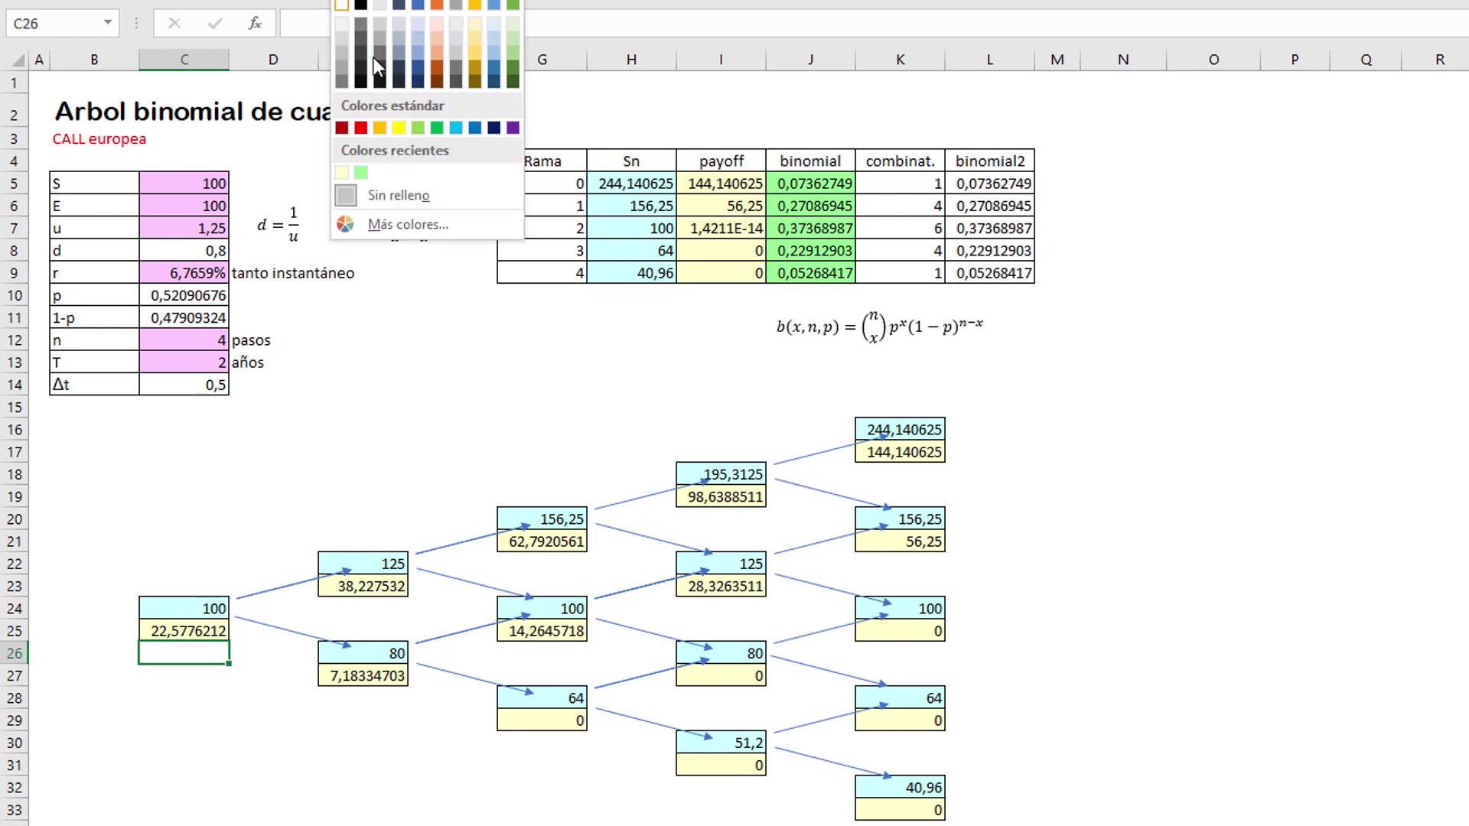
pyautogui.click(380, 128)
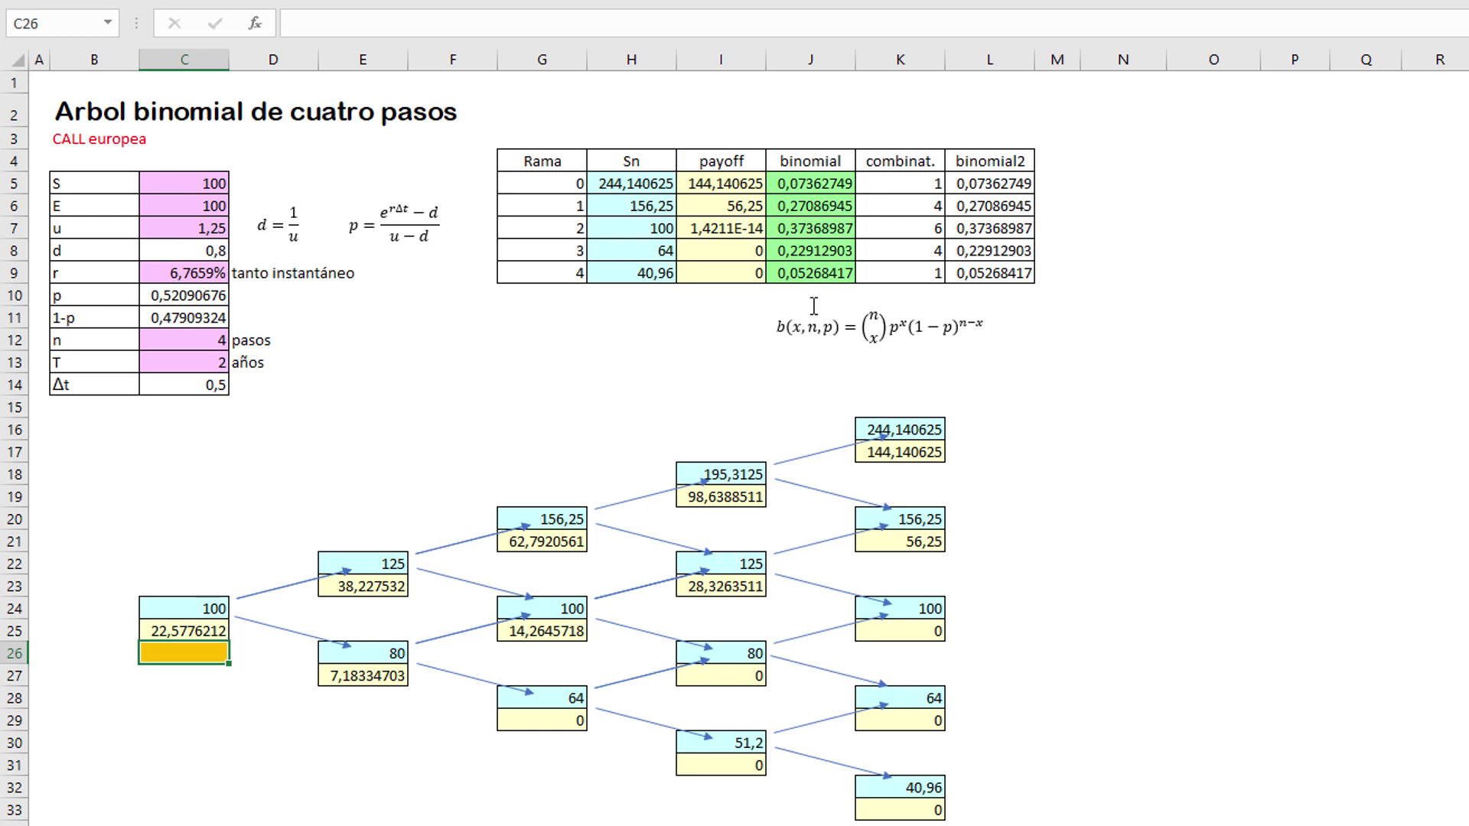
# Examine how the payoffs in column I pair with the binomial probabilities in column J for branches 0 to 3
pyautogui.click(744, 187)
pyautogui.click(791, 186)
pyautogui.click(791, 205)
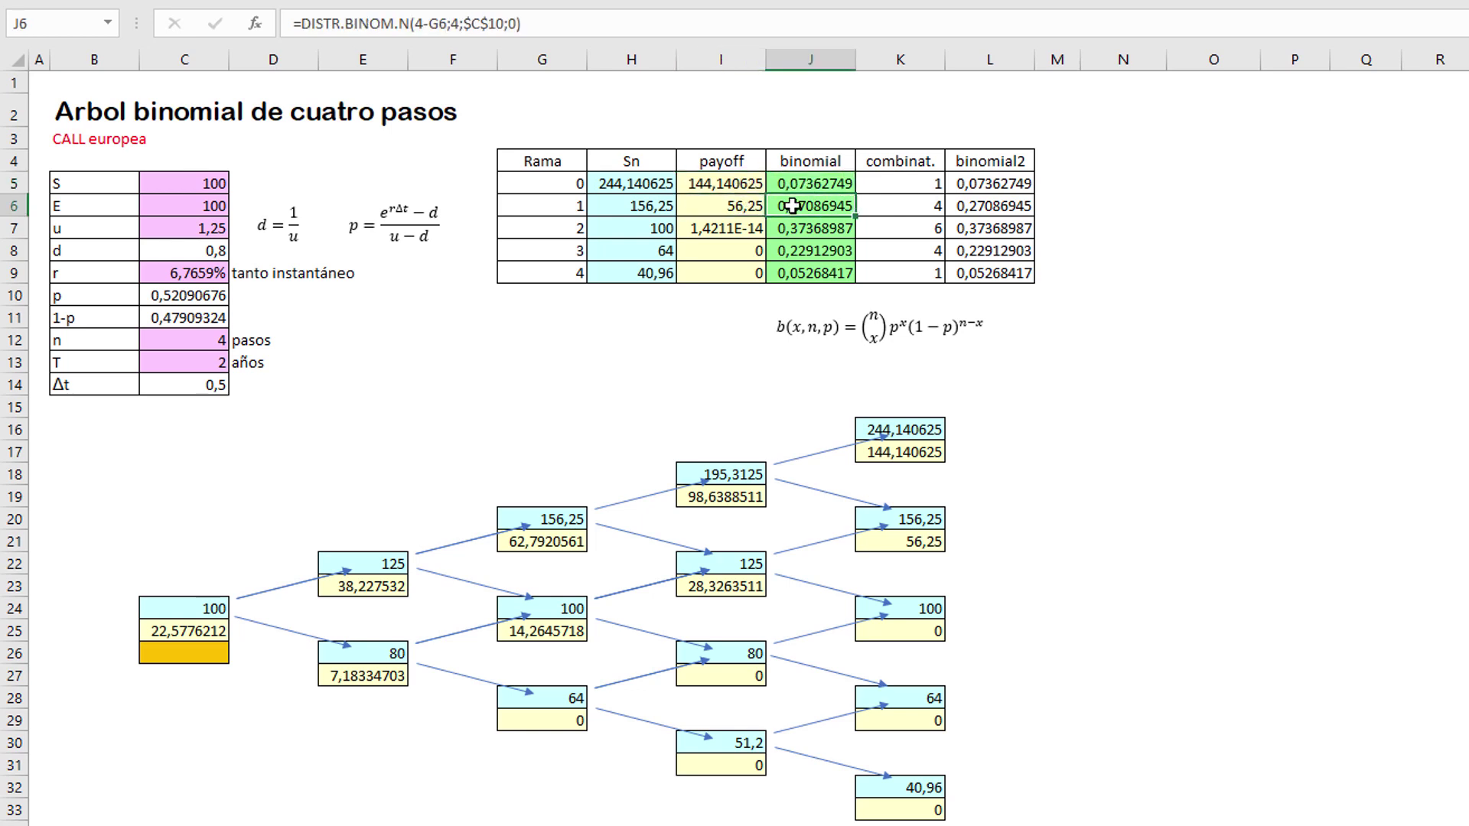
pyautogui.click(758, 225)
pyautogui.click(788, 228)
pyautogui.click(746, 250)
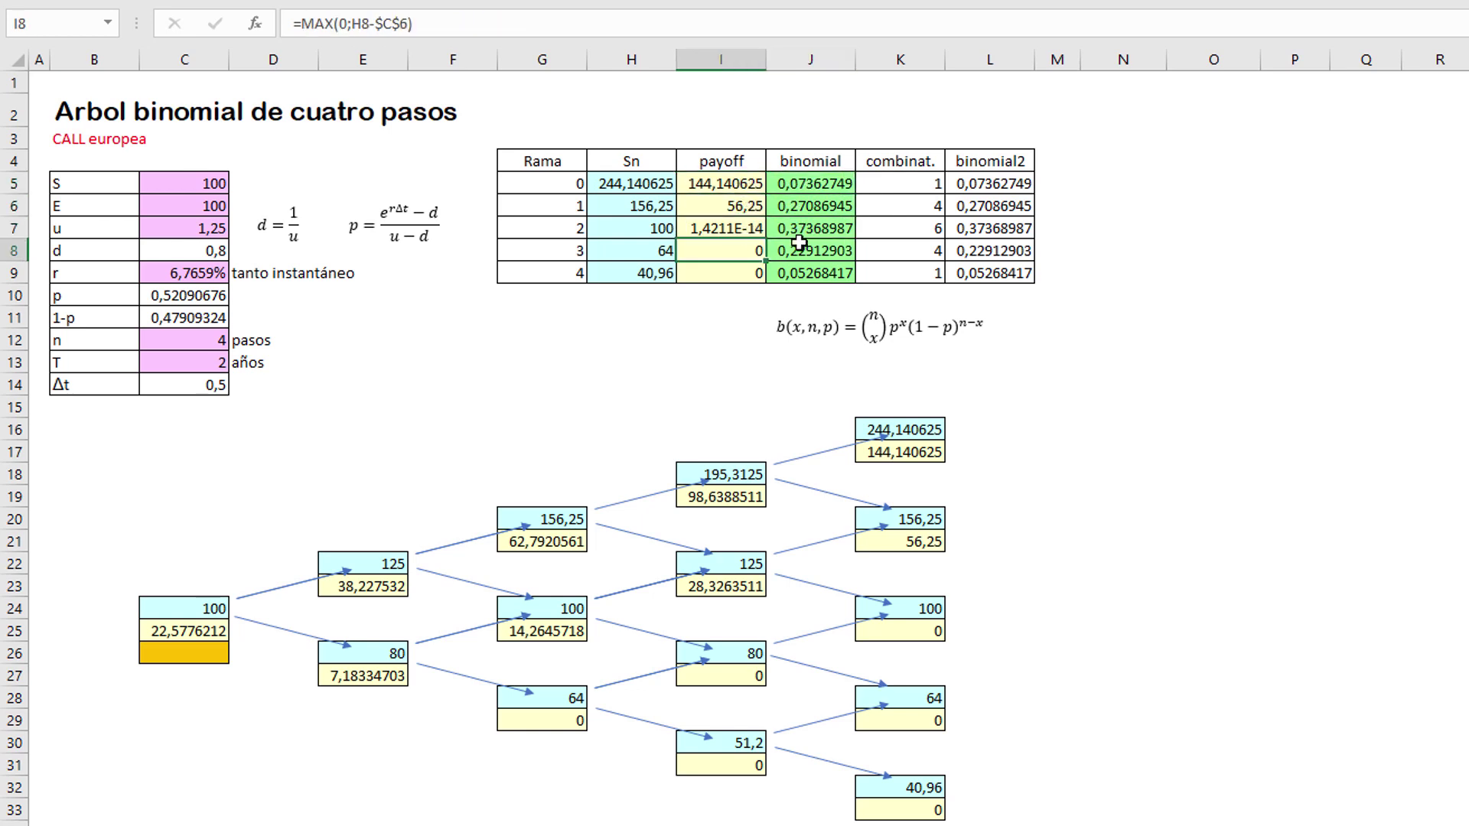
pyautogui.click(797, 253)
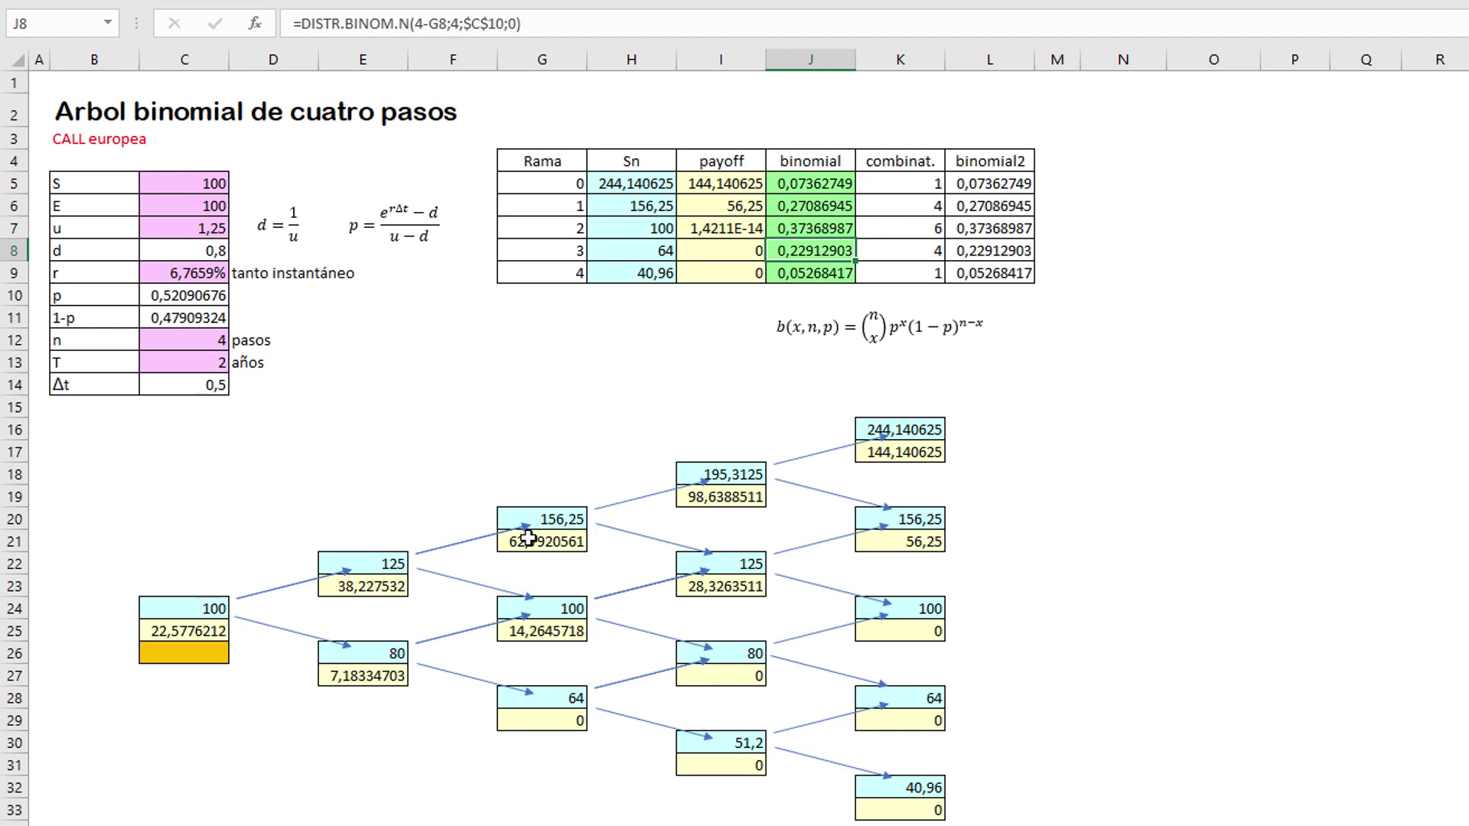
# Begin the formula in C26 with SUMAPRODUCTO of the payoffs I5:I9 and the binomial probabilities J5:J9, followed by a multiplication sign
pyautogui.click(181, 655)
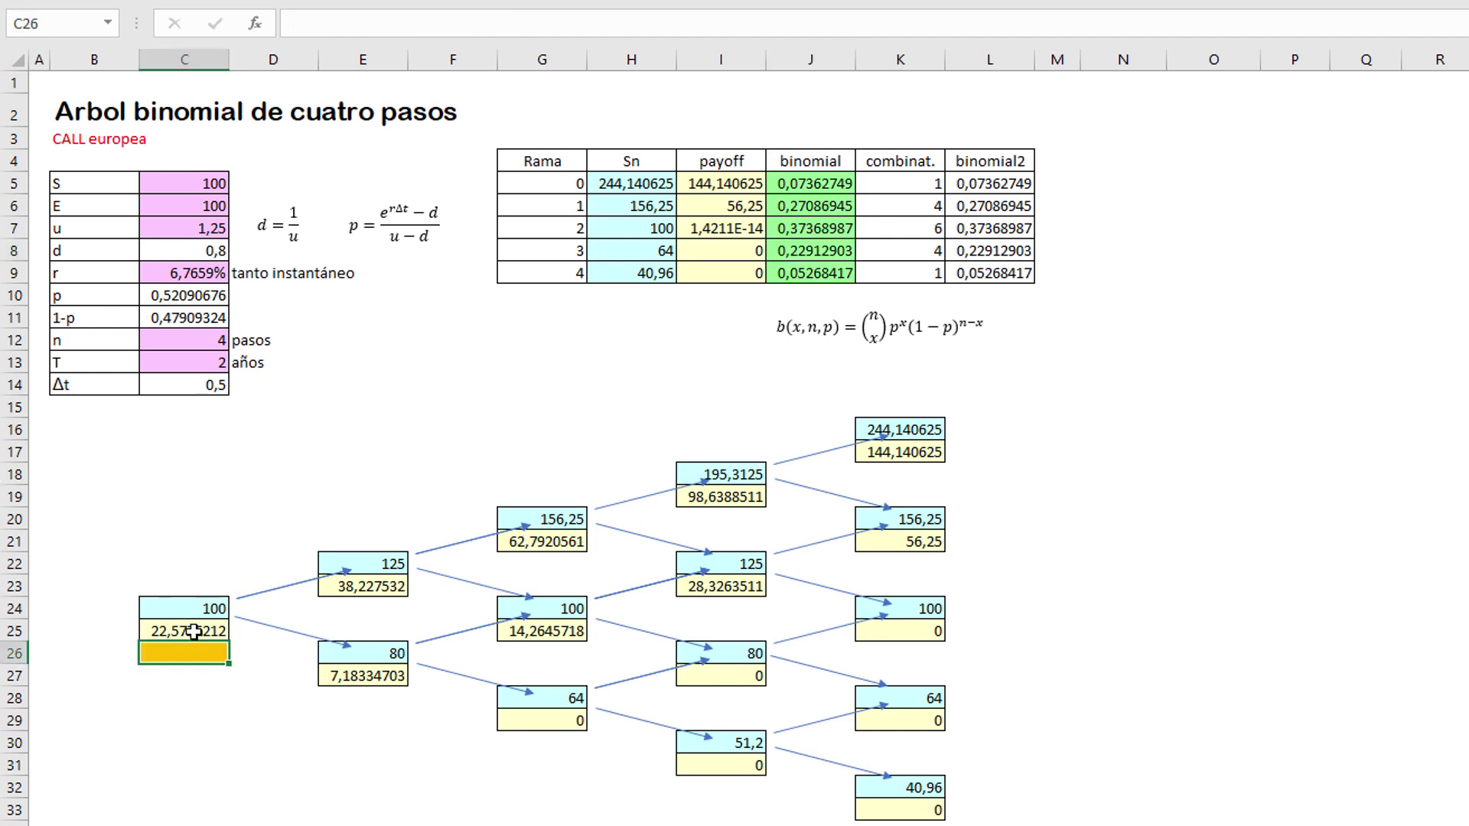
pyautogui.write('=sumaproducto(')
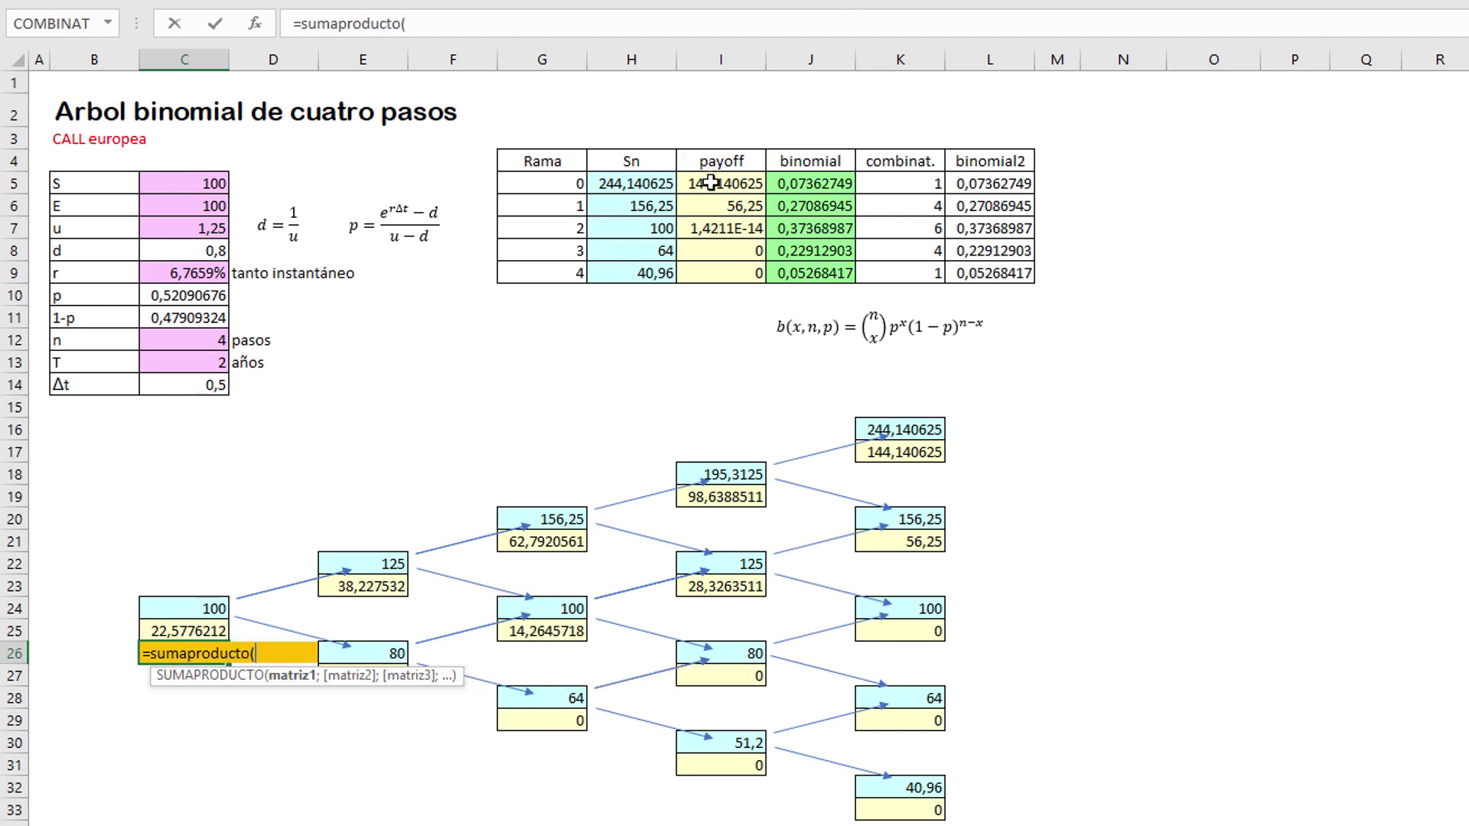
pyautogui.moveTo(711, 182); pyautogui.dragTo(694, 276)
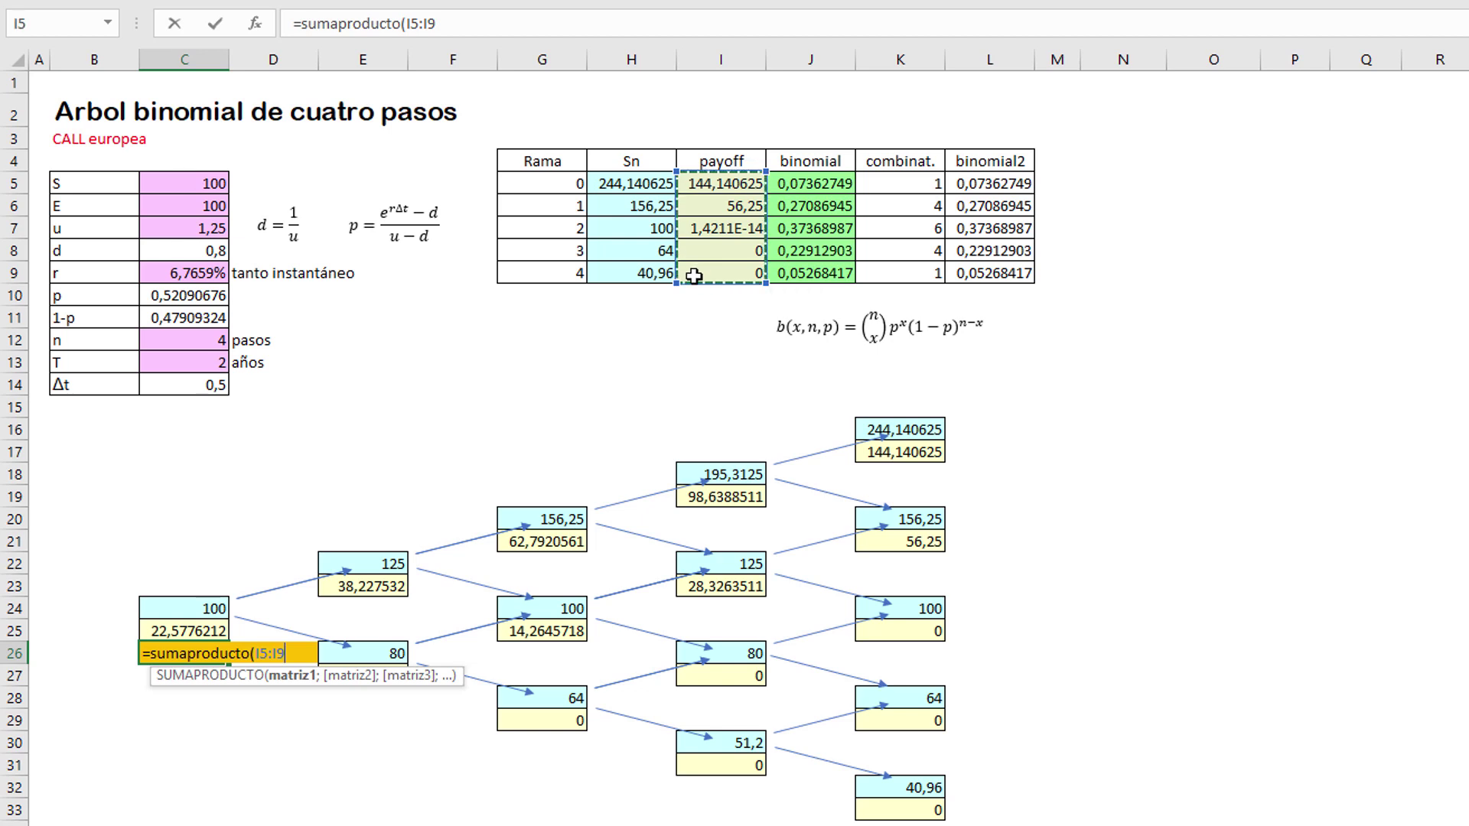
pyautogui.write(';')
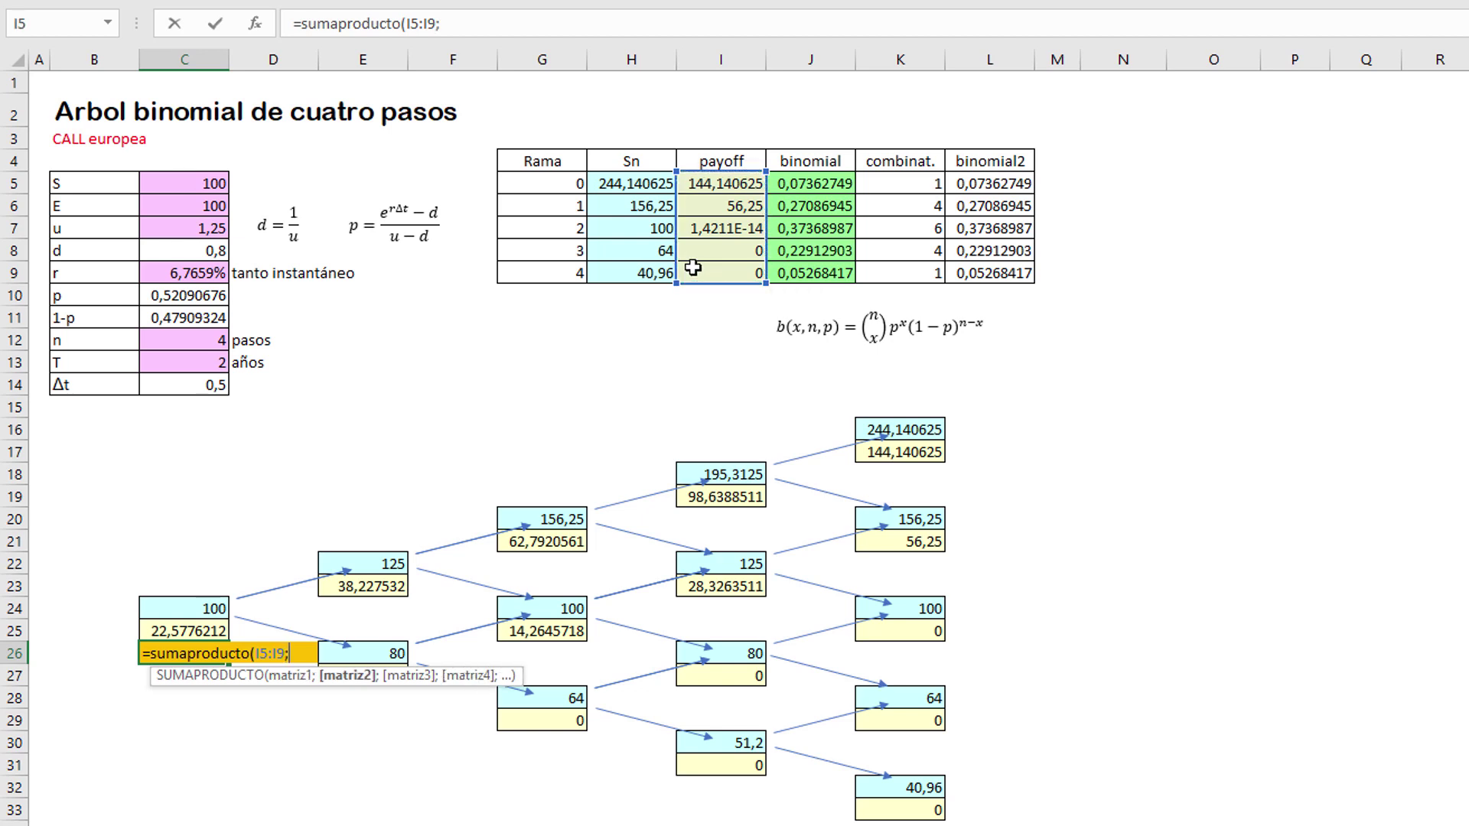
pyautogui.moveTo(812, 182); pyautogui.dragTo(809, 274)
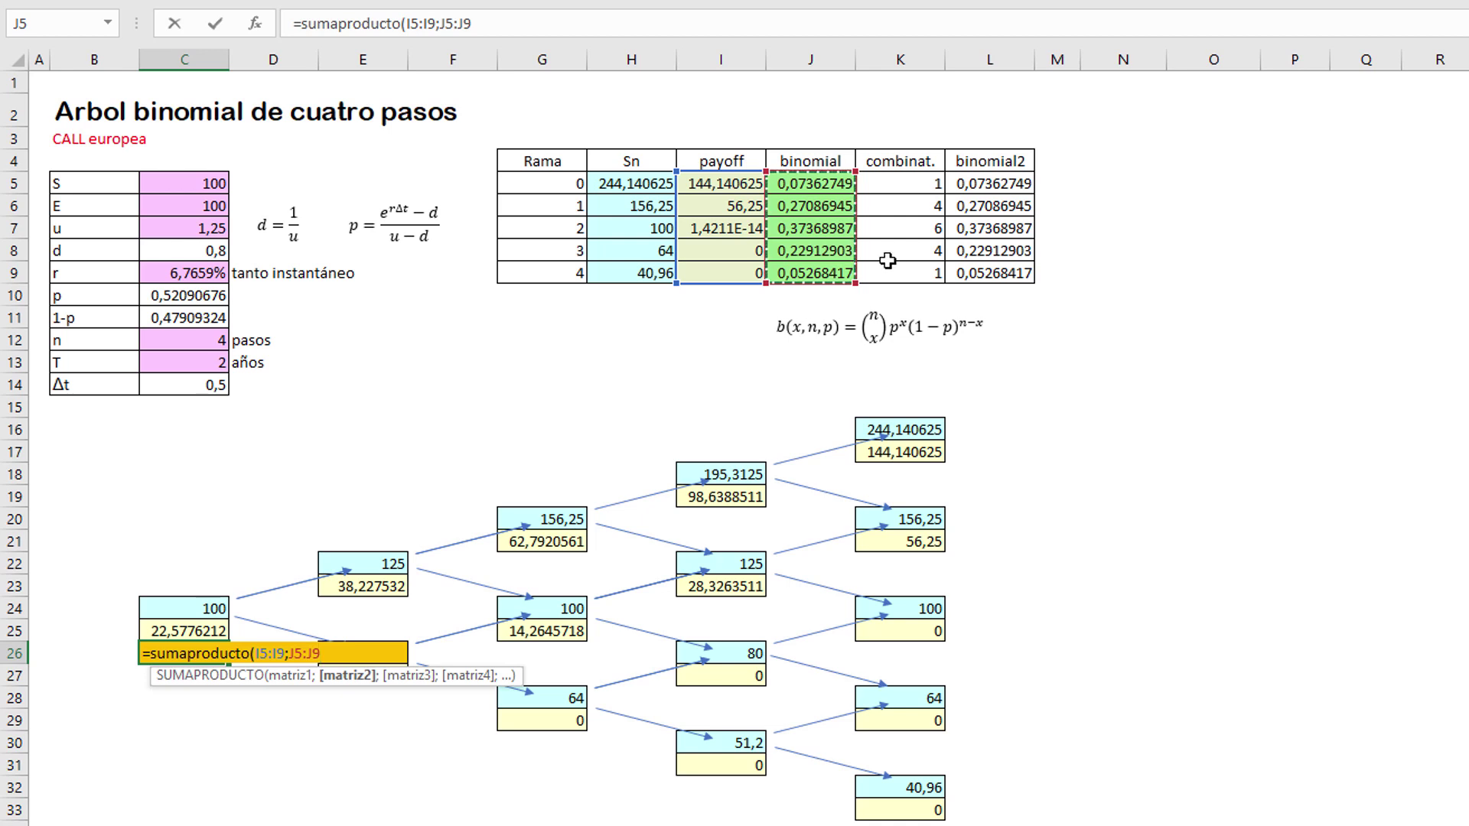
pyautogui.write(')*')
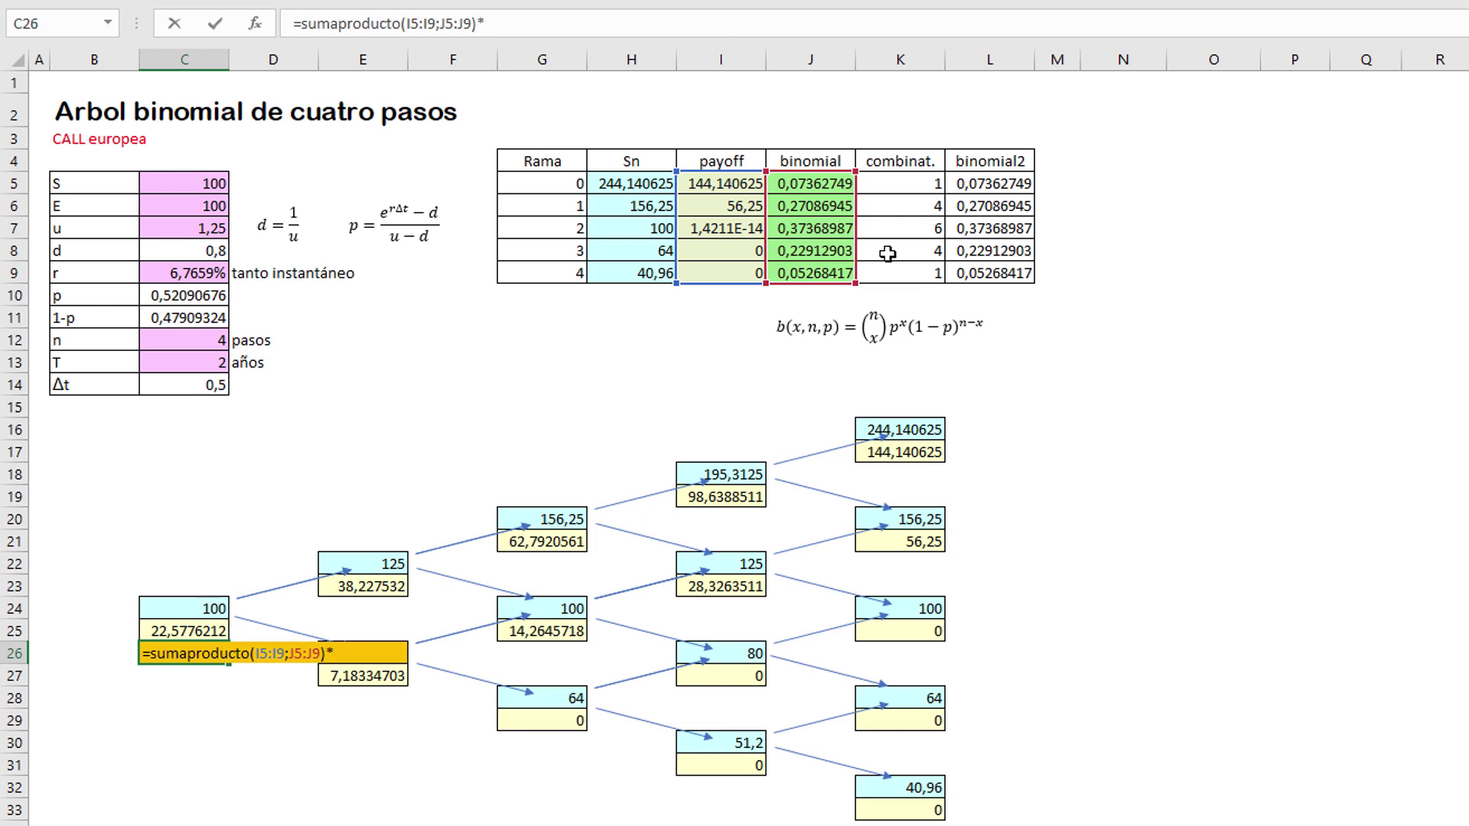
# Complete the C26 formula with the discount factor EXP(-C9*C13), using the rate r and the total term T
pyautogui.write('exp')
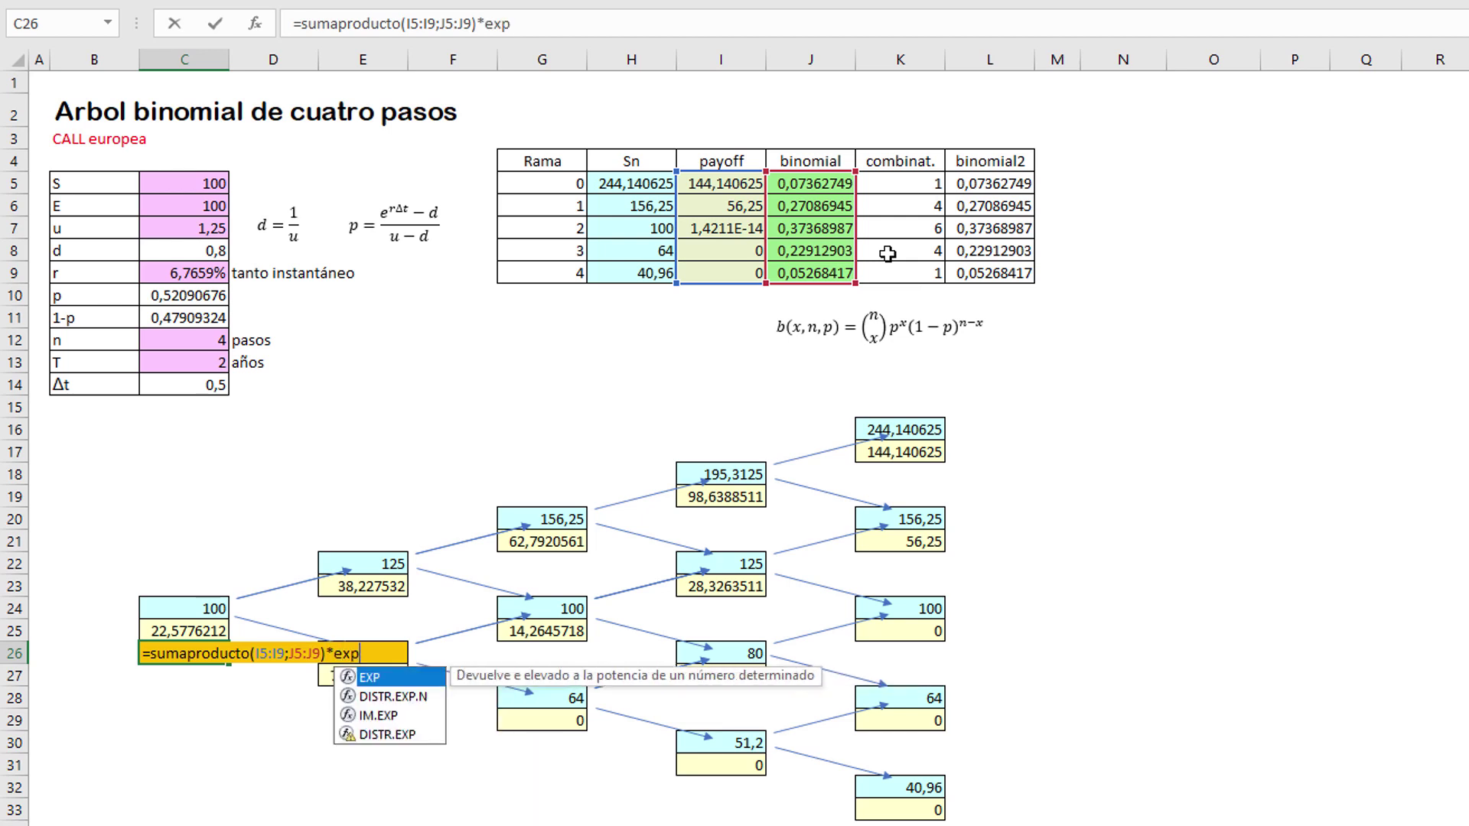
pyautogui.write('(-')
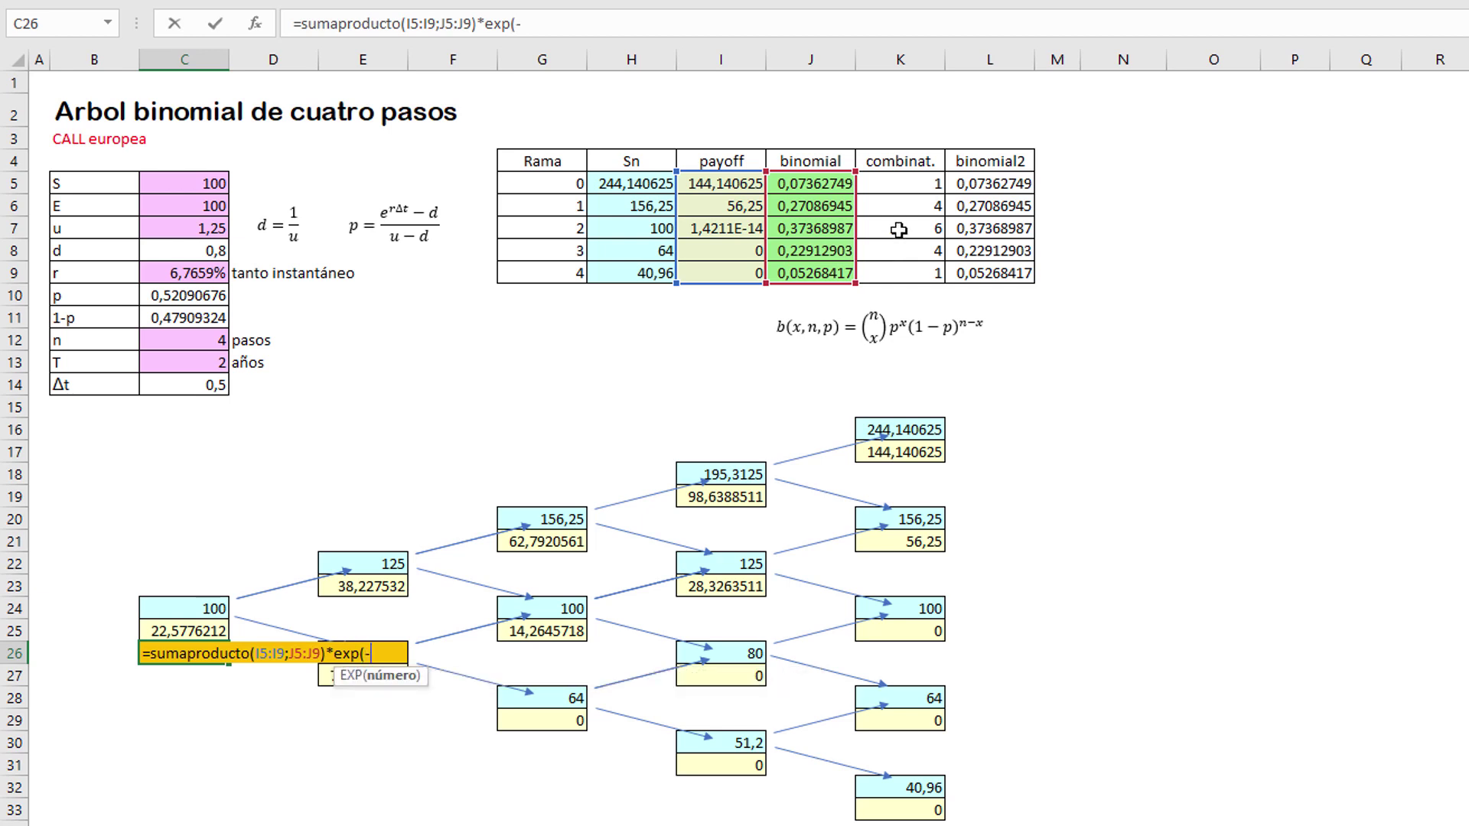
pyautogui.click(165, 274)
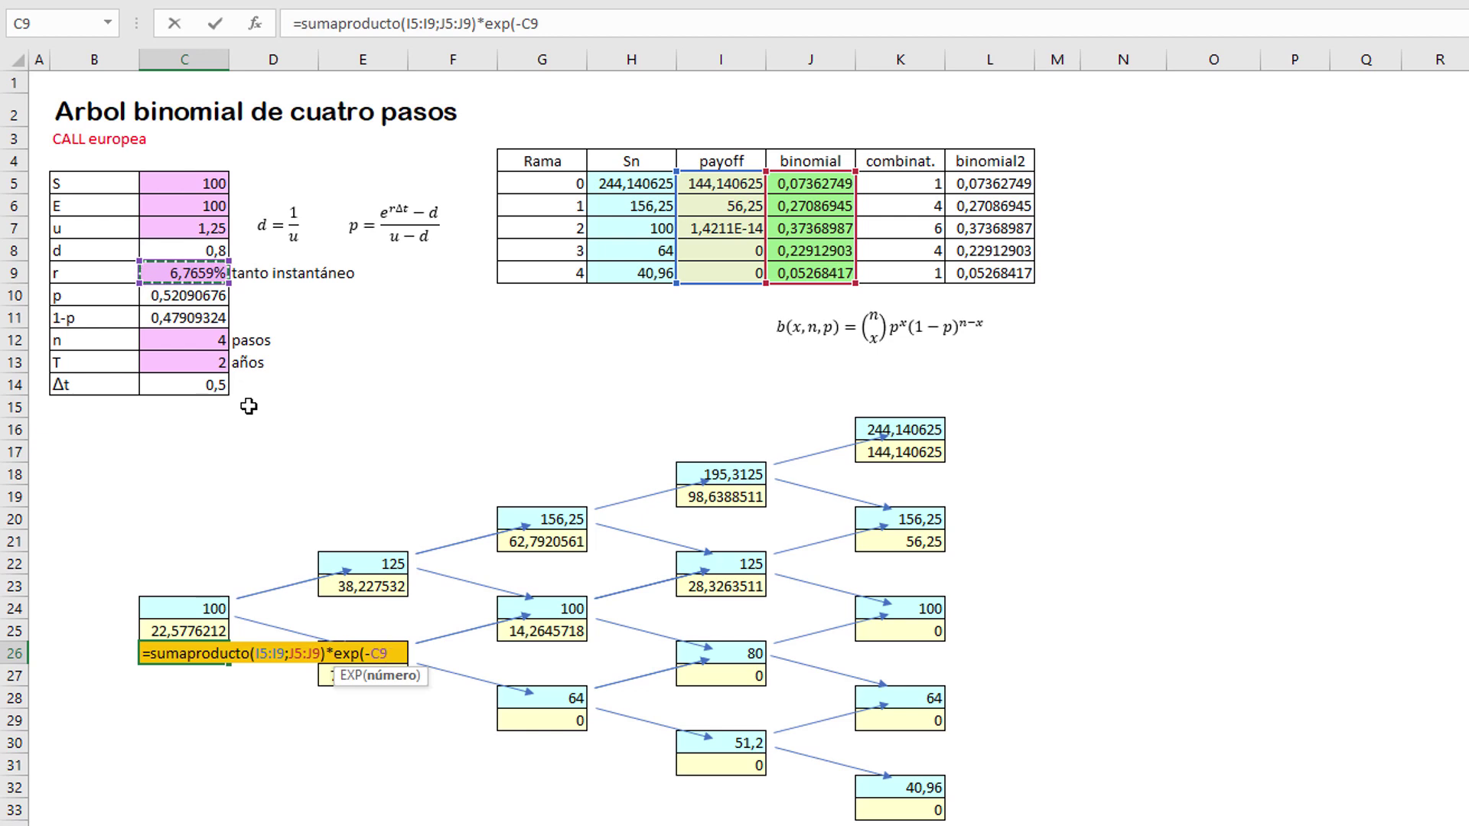
pyautogui.write('*')
pyautogui.click(183, 361)
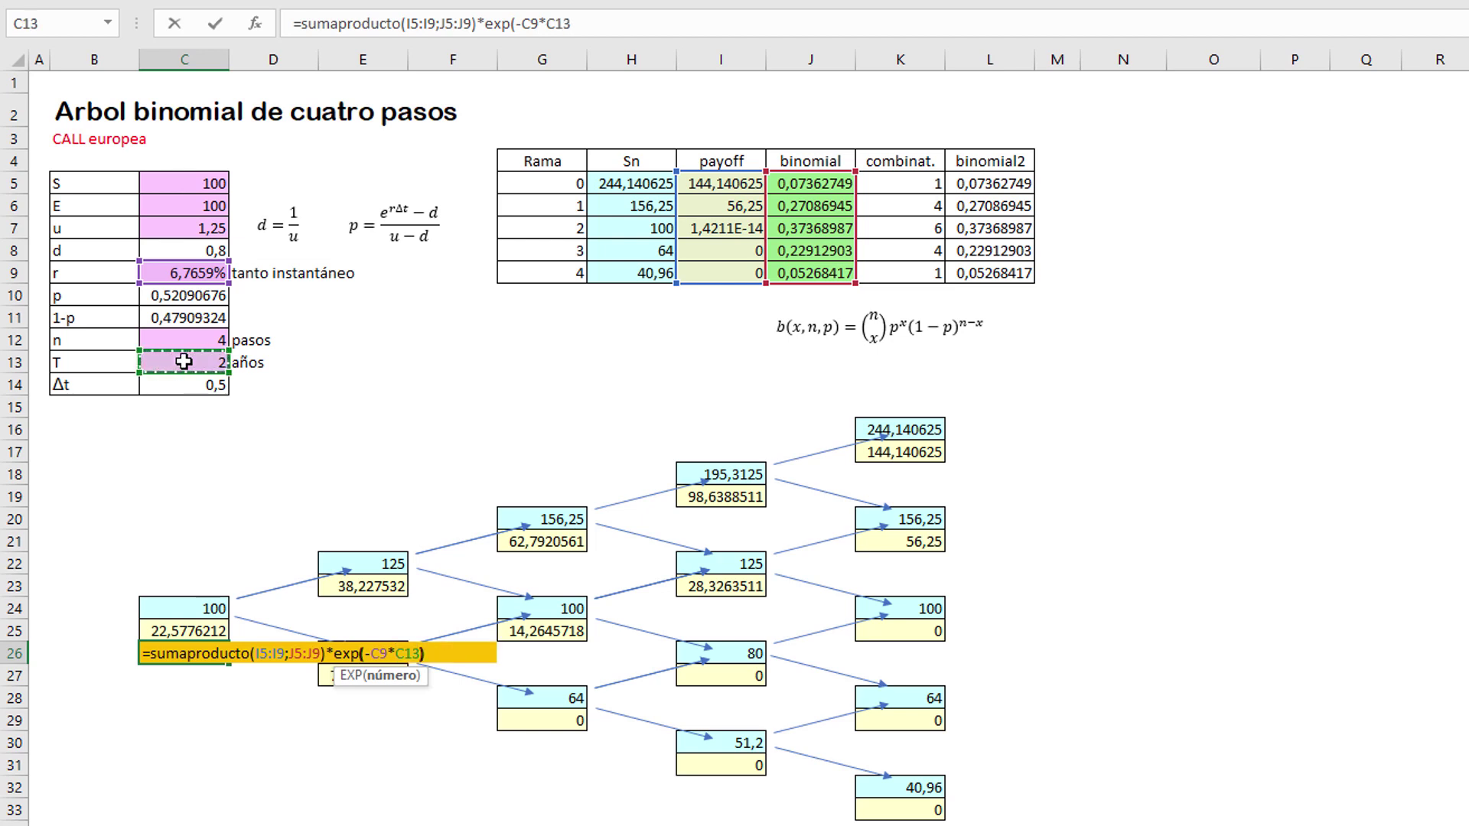
pyautogui.write(')')
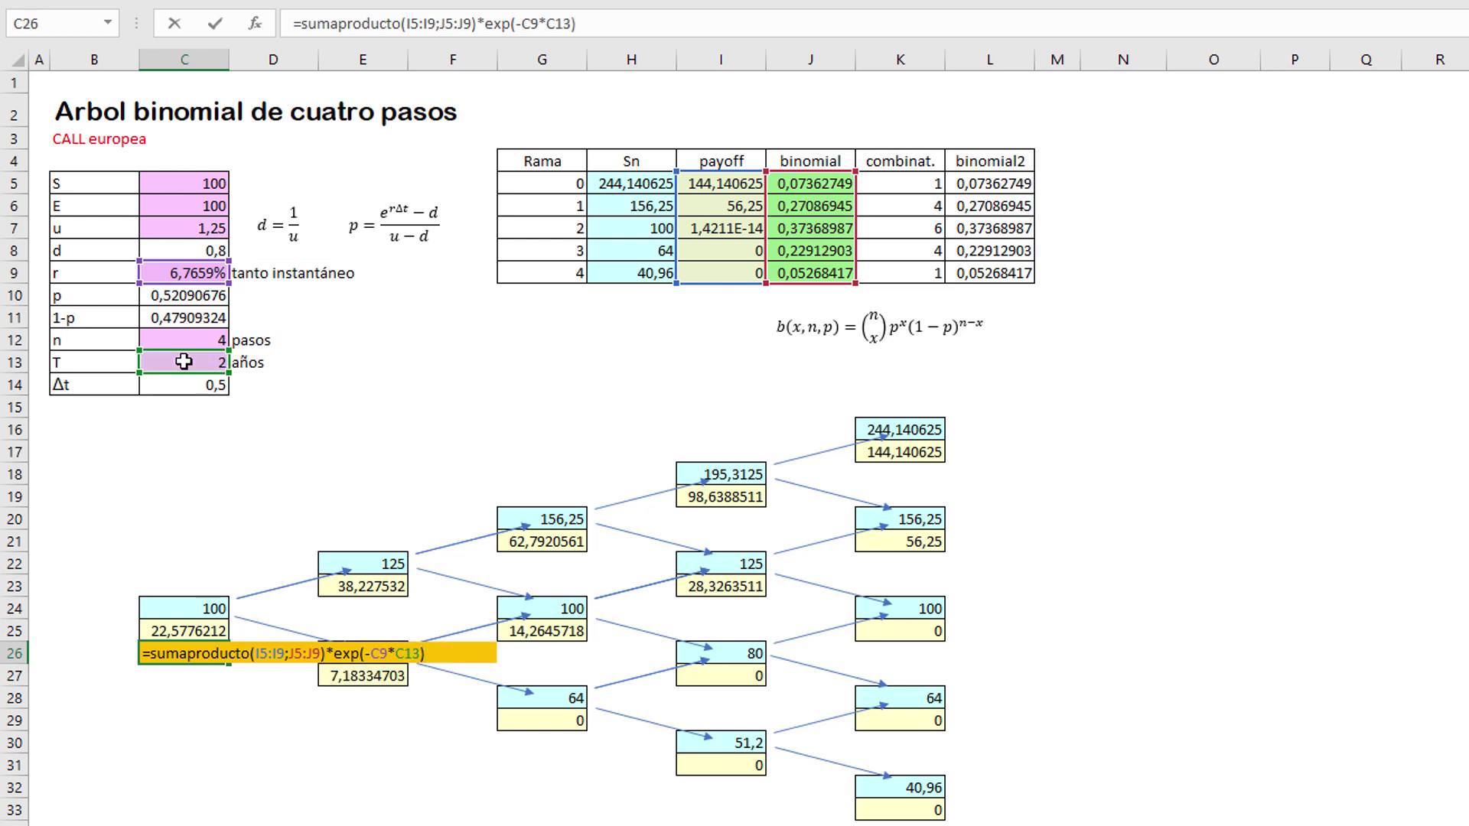
pyautogui.press('Return')
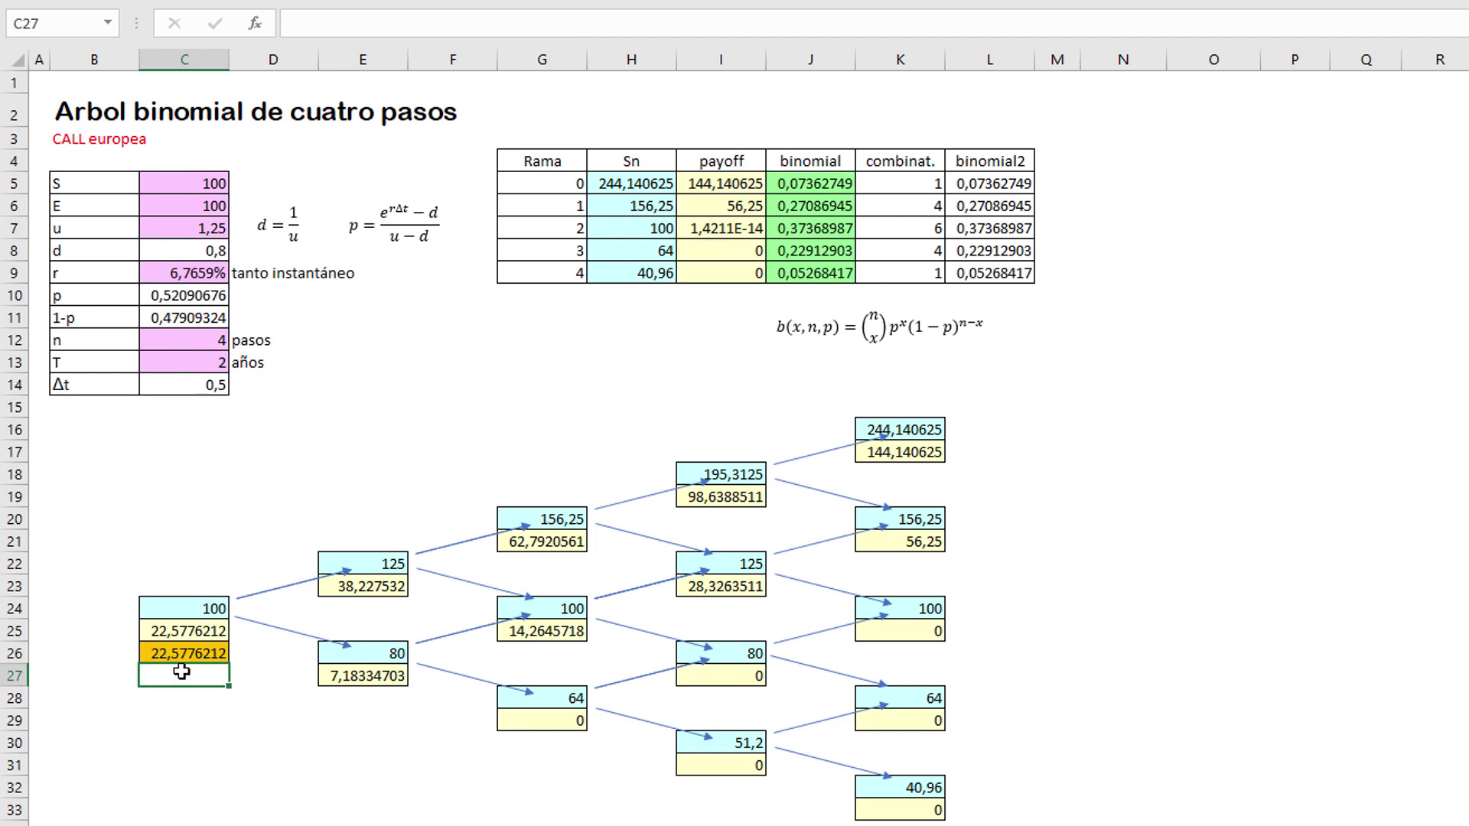
# Compare the tree valuation in C25 and its node range with the Rama, Sn, payoff and binomial columns of the terminal table
pyautogui.click(189, 634)
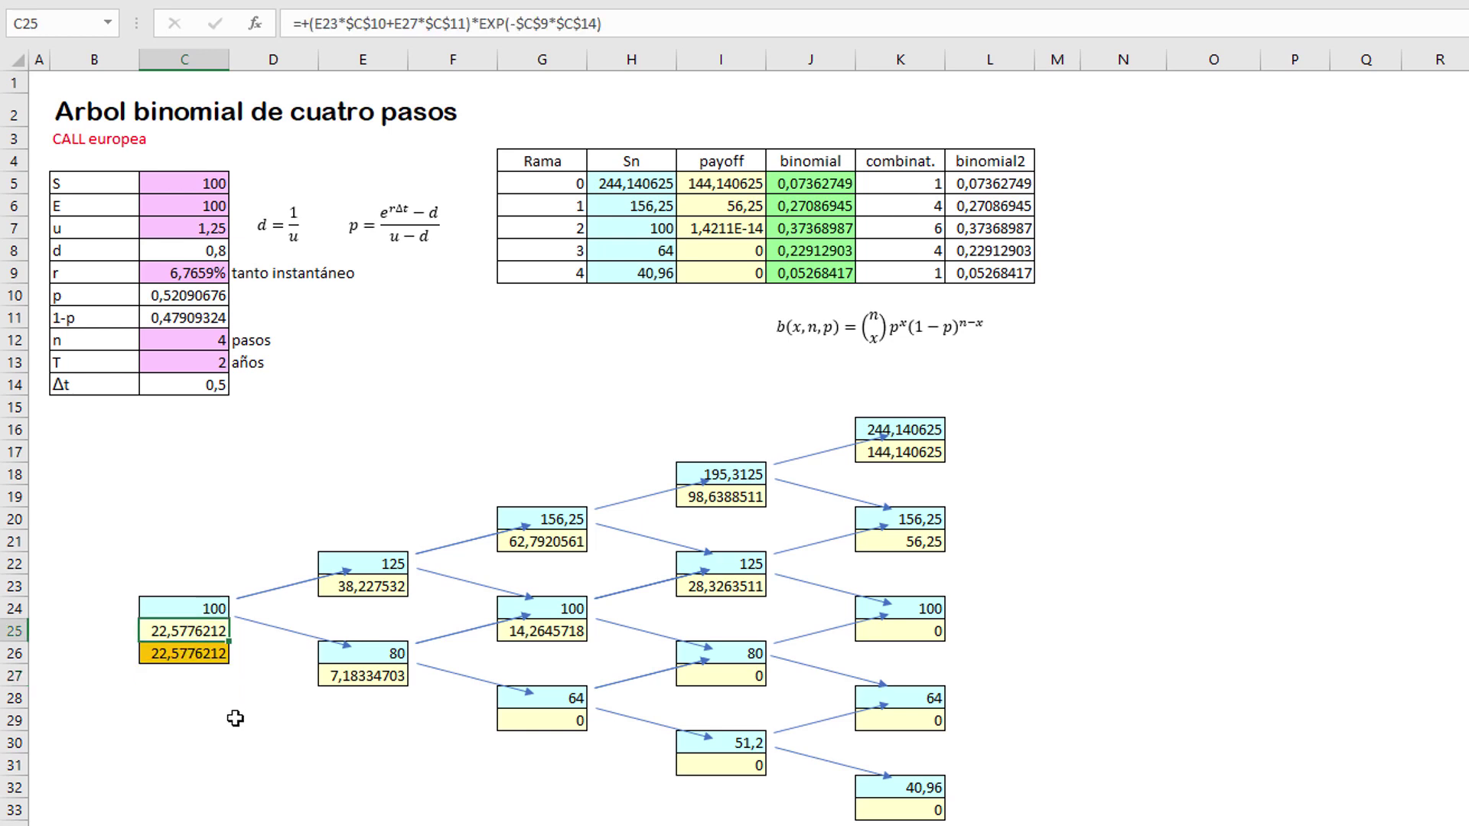
pyautogui.click(177, 474)
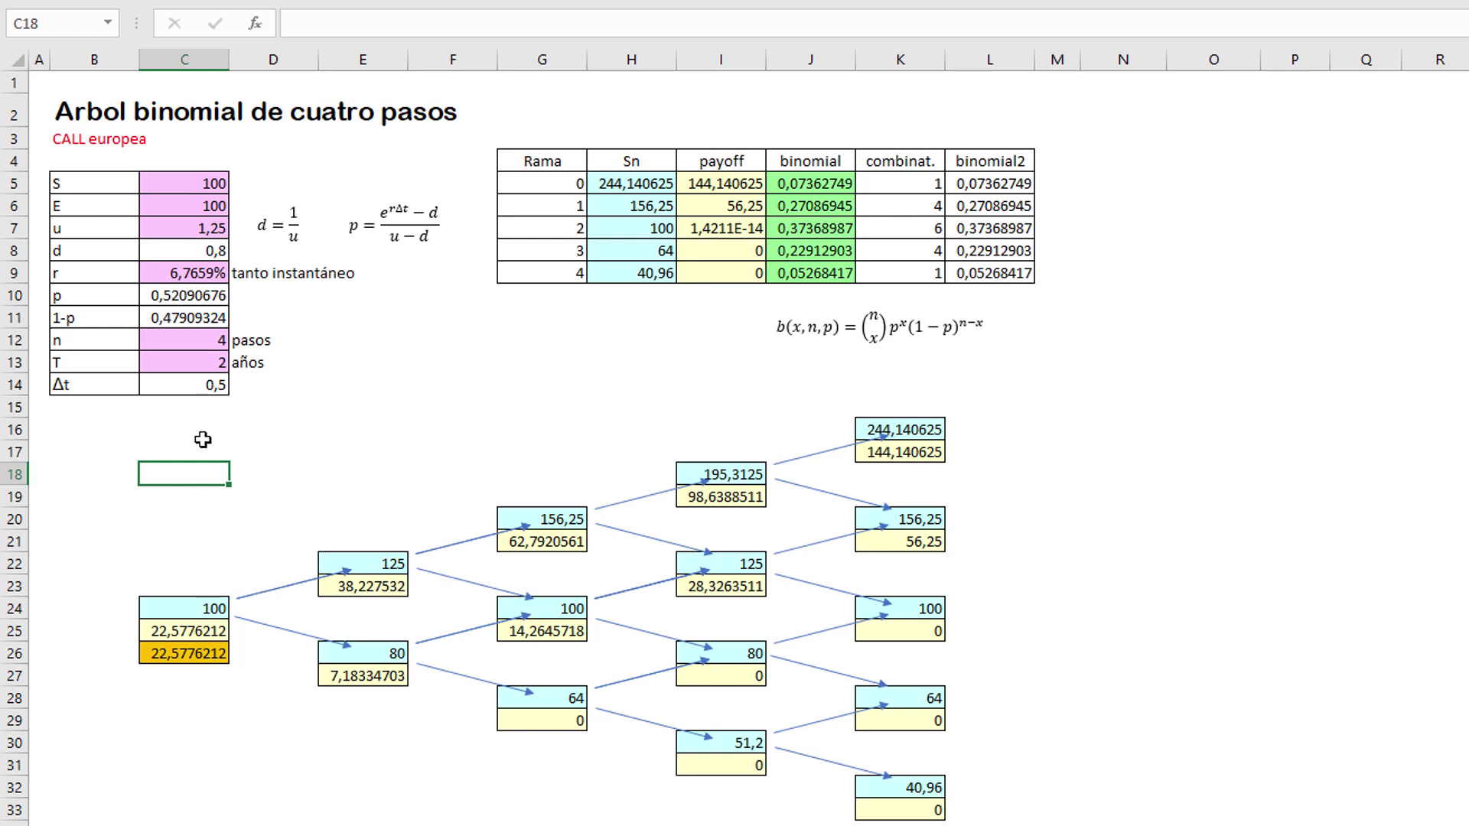
pyautogui.moveTo(208, 433); pyautogui.dragTo(912, 795)
pyautogui.moveTo(540, 159); pyautogui.dragTo(812, 274)
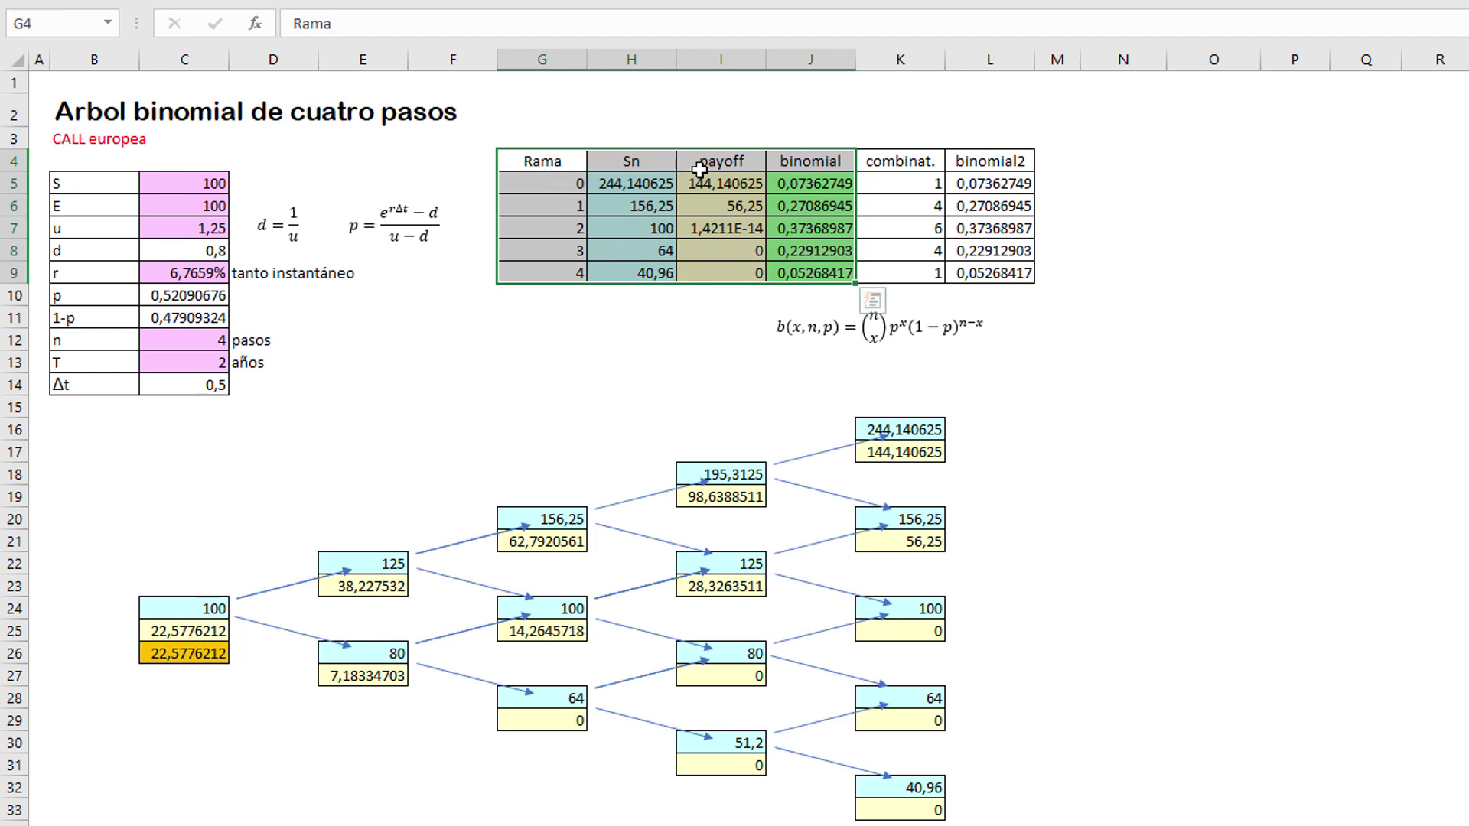
pyautogui.click(549, 159)
pyautogui.click(626, 163)
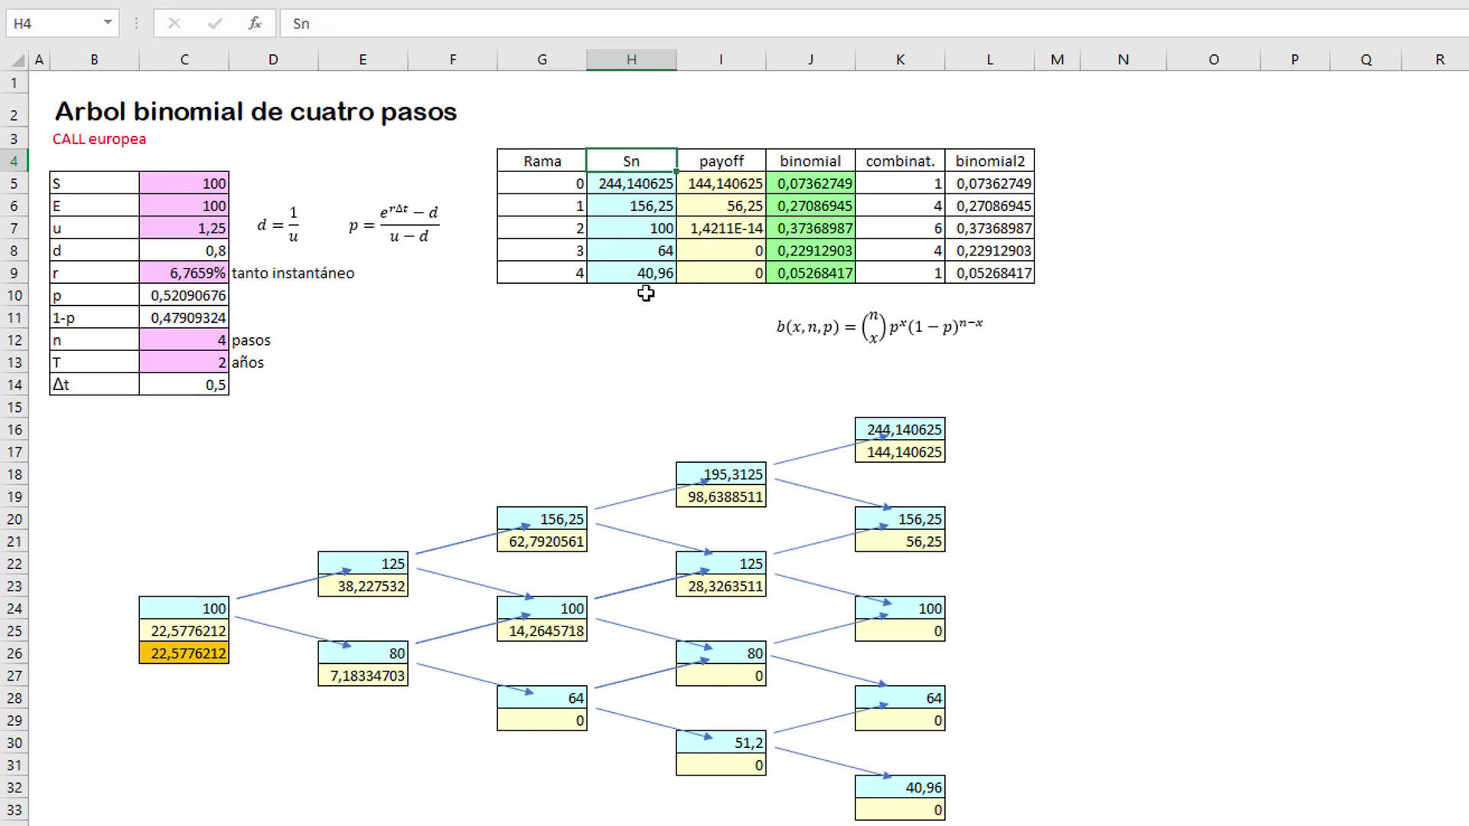
pyautogui.click(723, 163)
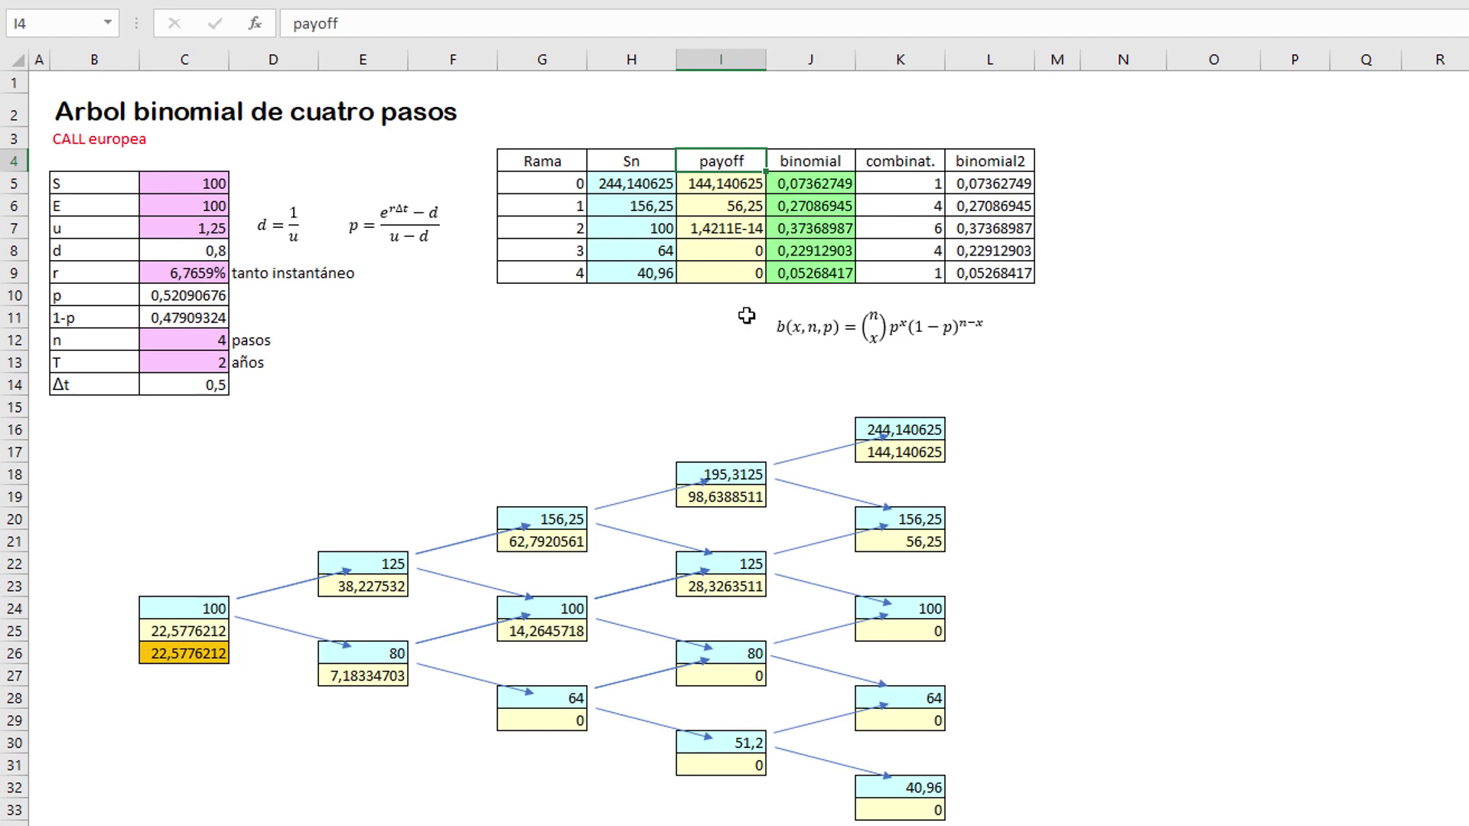
pyautogui.click(797, 162)
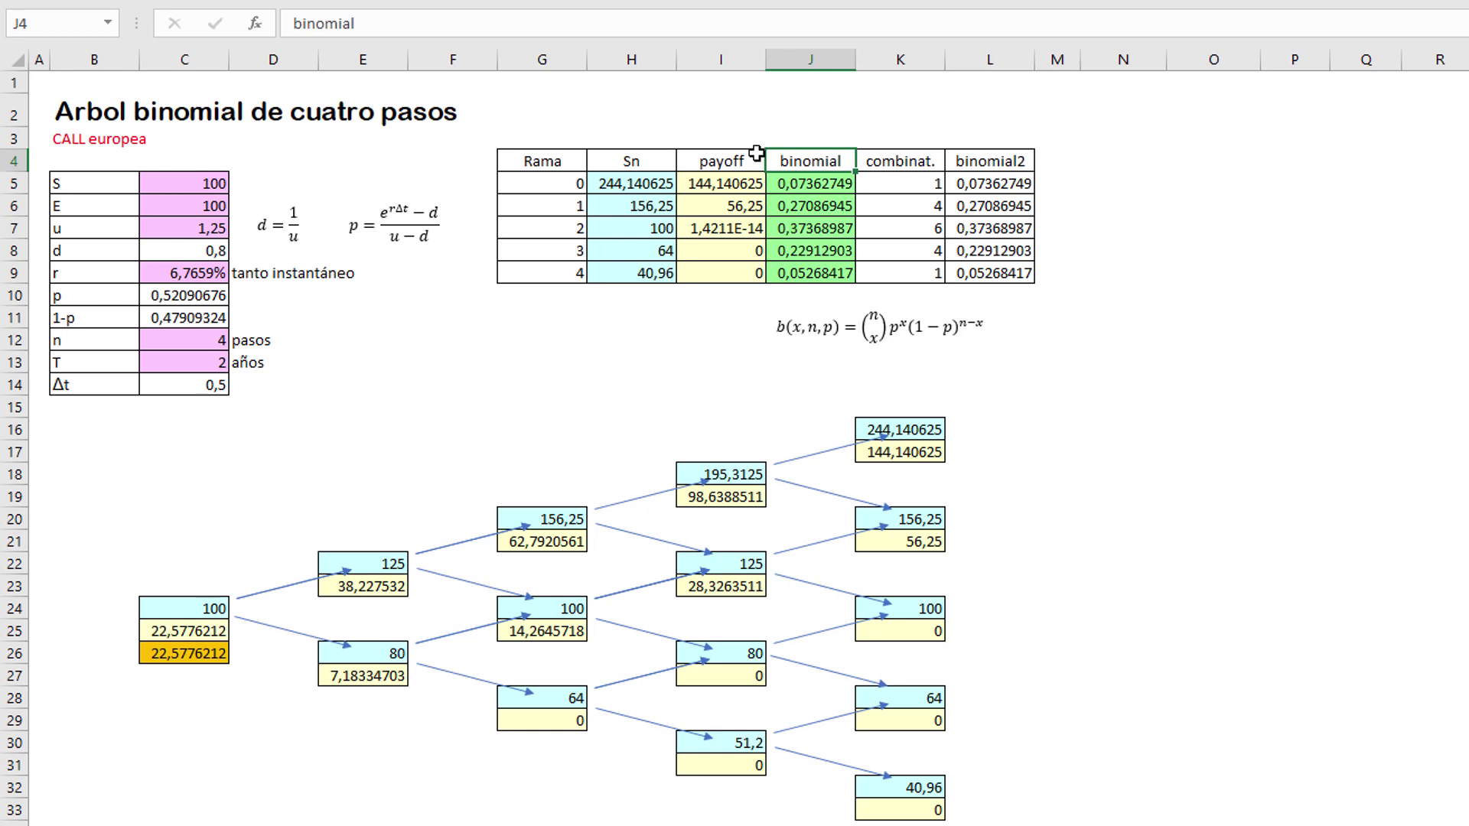
# Review the payoff and probability pairs in the first two branches and the discounted SUMAPRODUCTO formula in C26
pyautogui.click(727, 185)
pyautogui.click(787, 186)
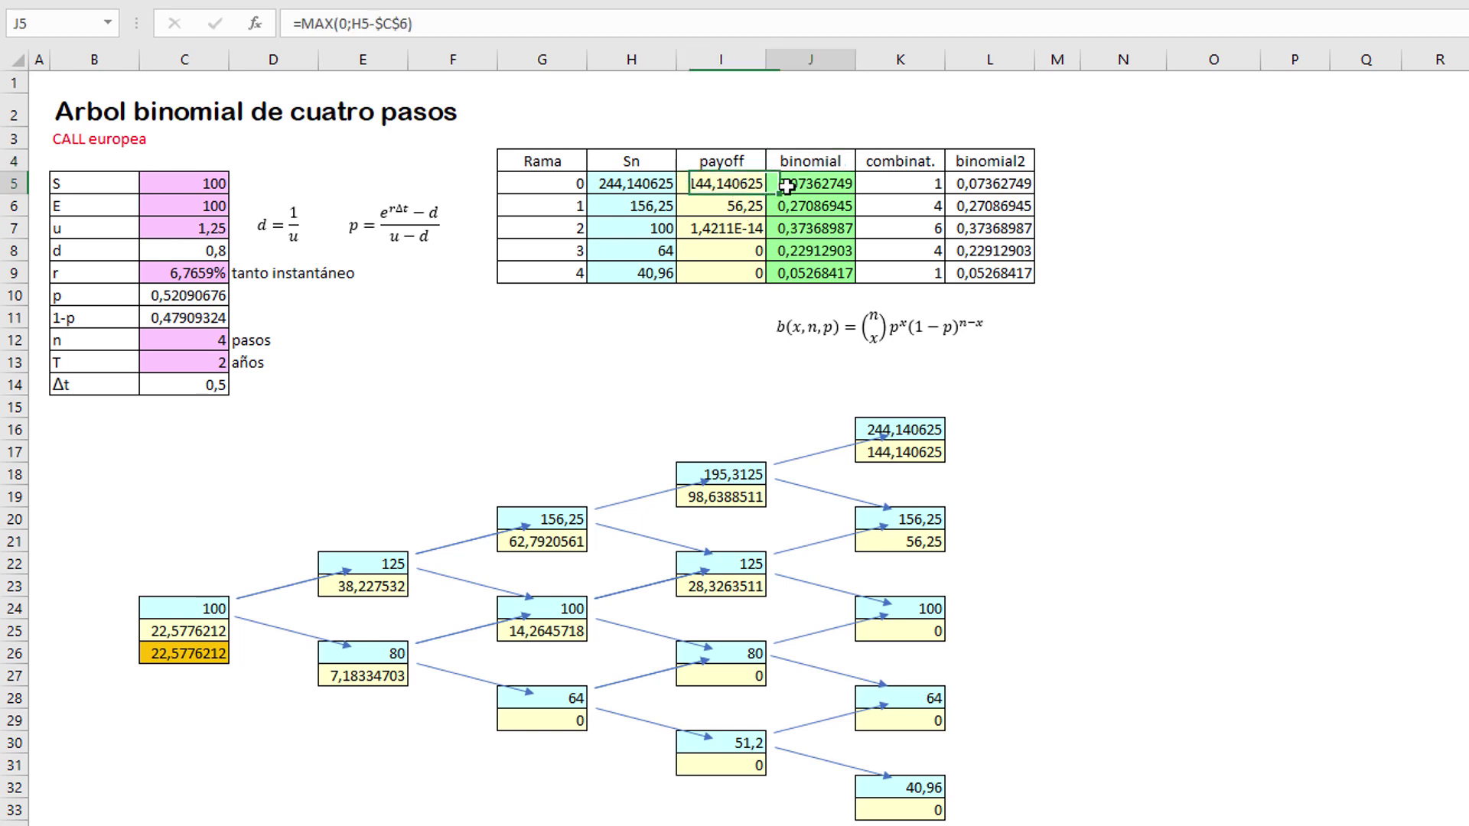
pyautogui.click(739, 188)
pyautogui.click(788, 184)
pyautogui.click(799, 204)
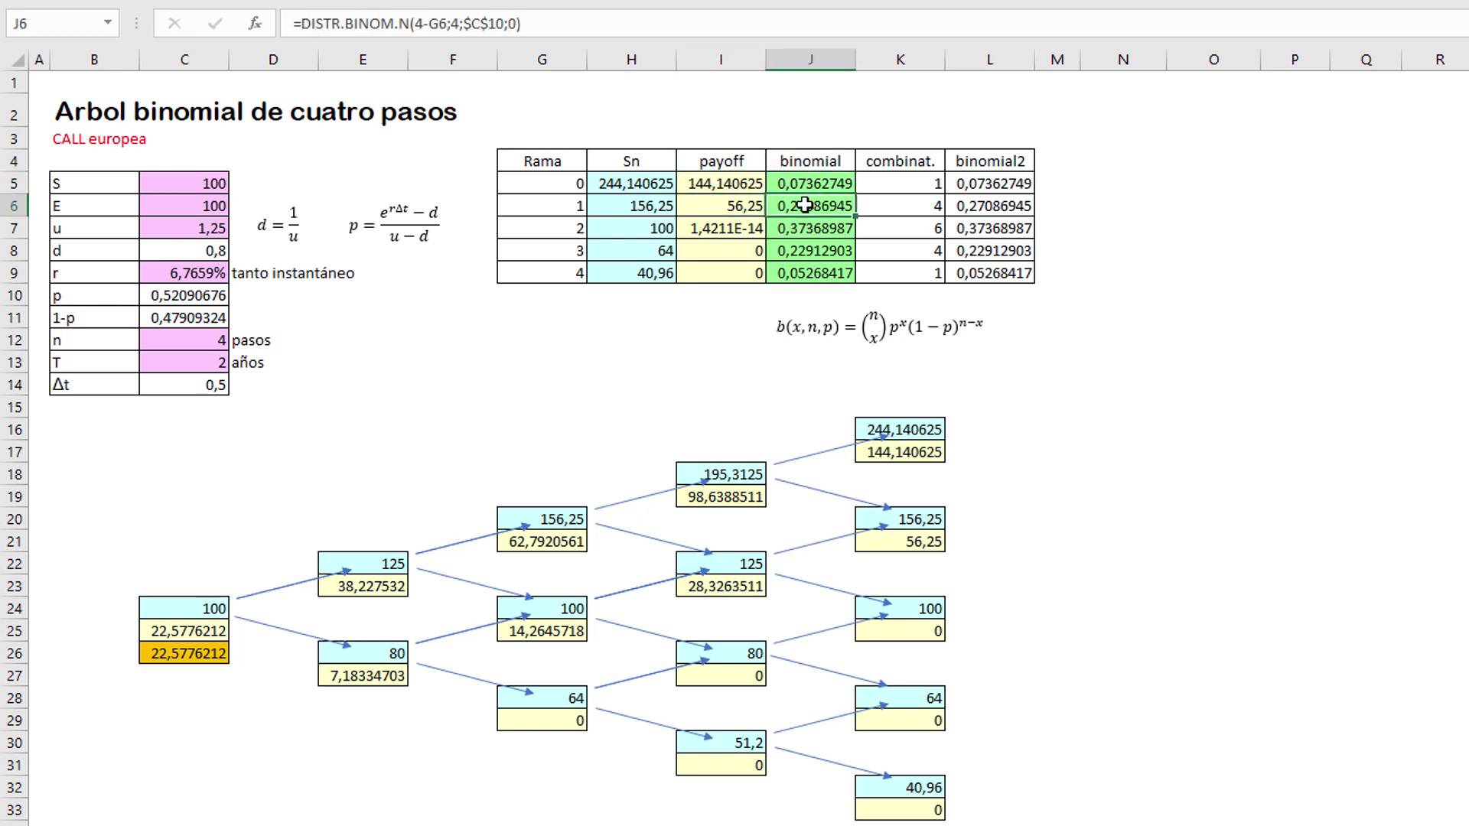
pyautogui.click(190, 652)
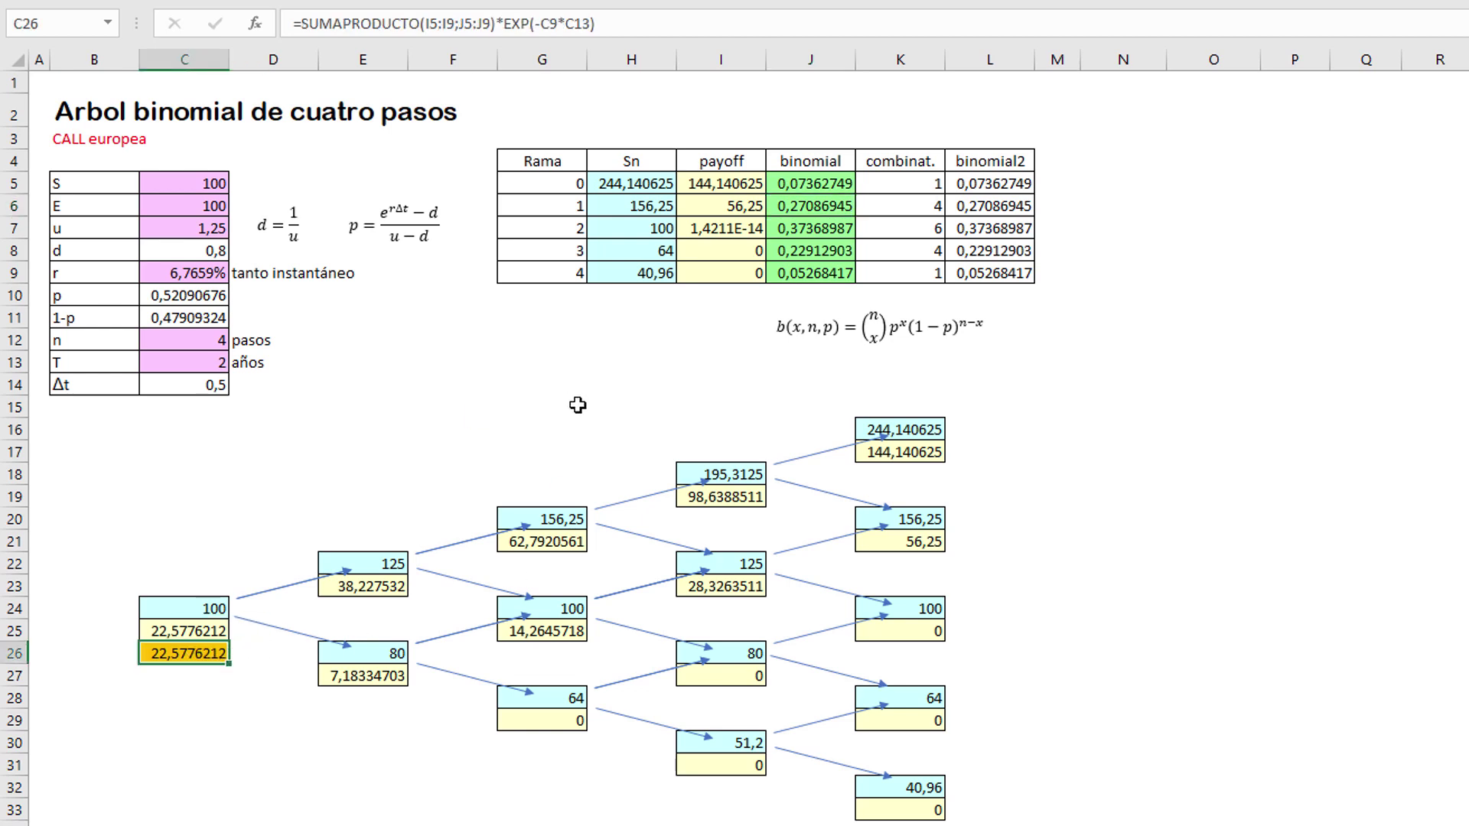
pyautogui.click(571, 381)
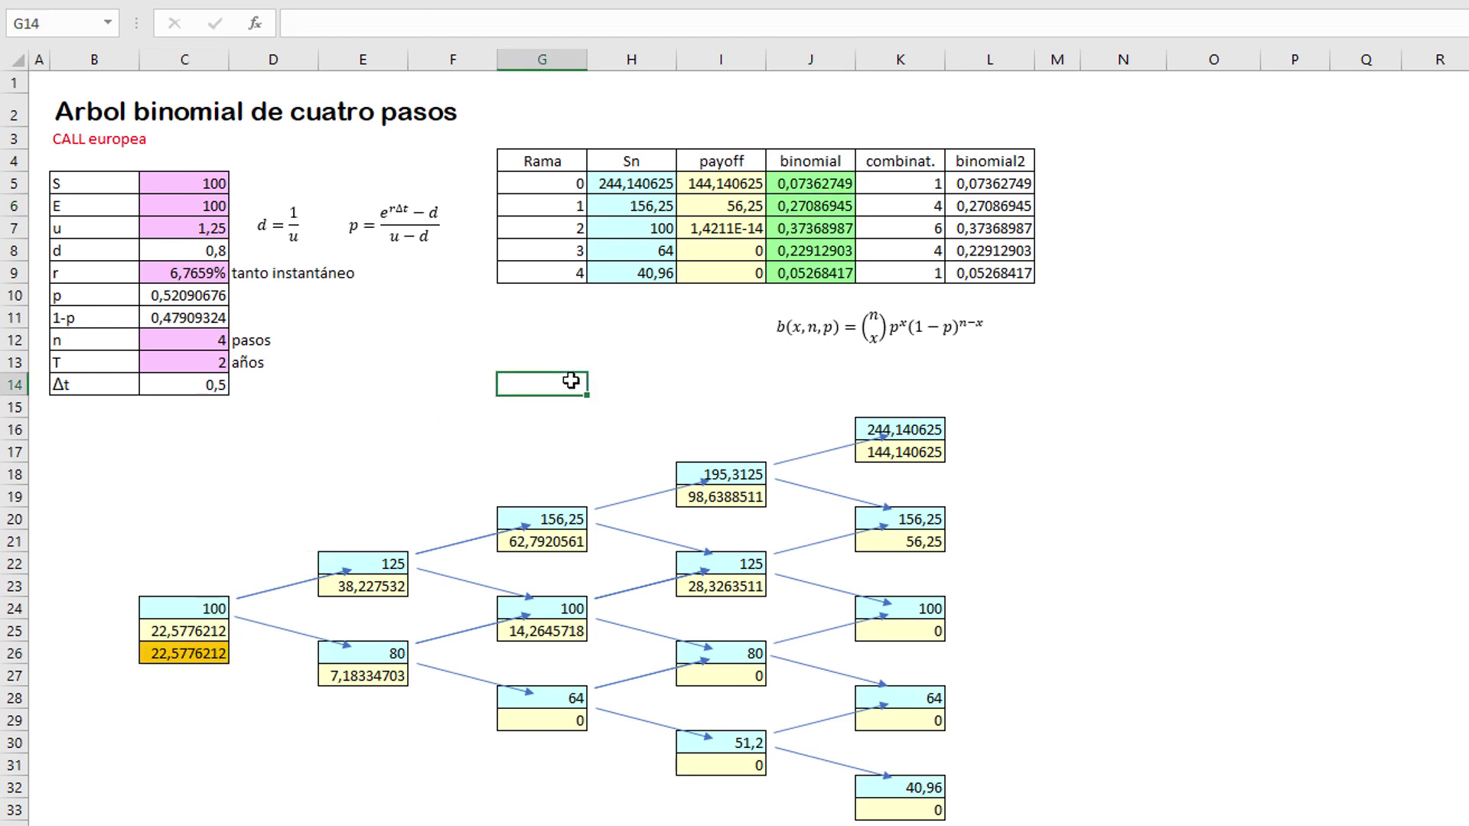